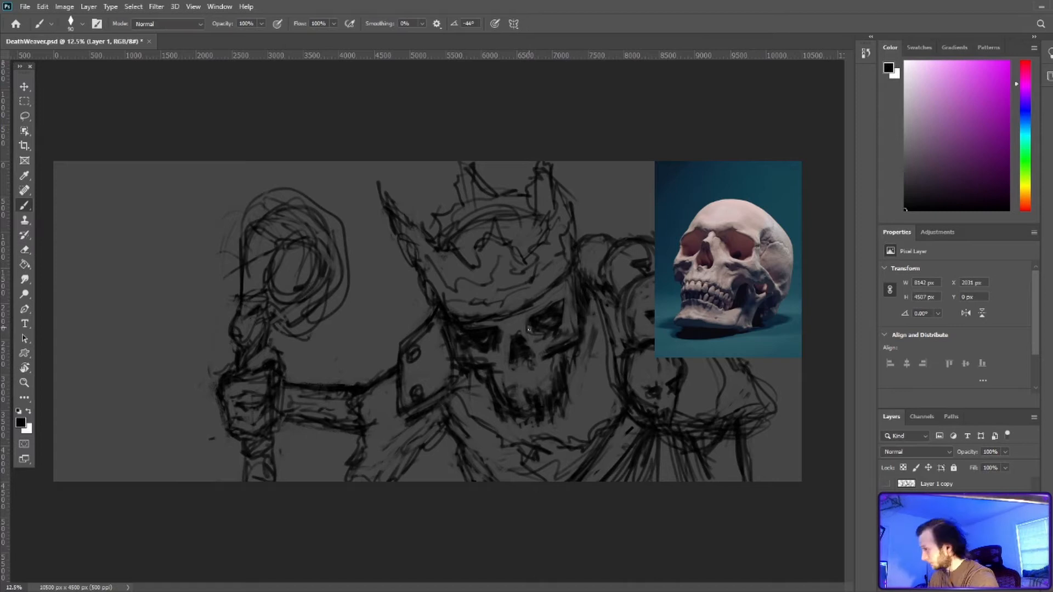
Rework the skull's lower jaw and the ragged collar beneath it with alternating erasing and black brush strokes
key("e")
mouse_move(495, 402)
left_mouse_down()
mouse_move(551, 420)
mouse_move(573, 387)
left_mouse_up()
key("b")
mouse_move(453, 401)
left_mouse_down()
mouse_move(490, 439)
mouse_move(577, 452)
left_mouse_up()
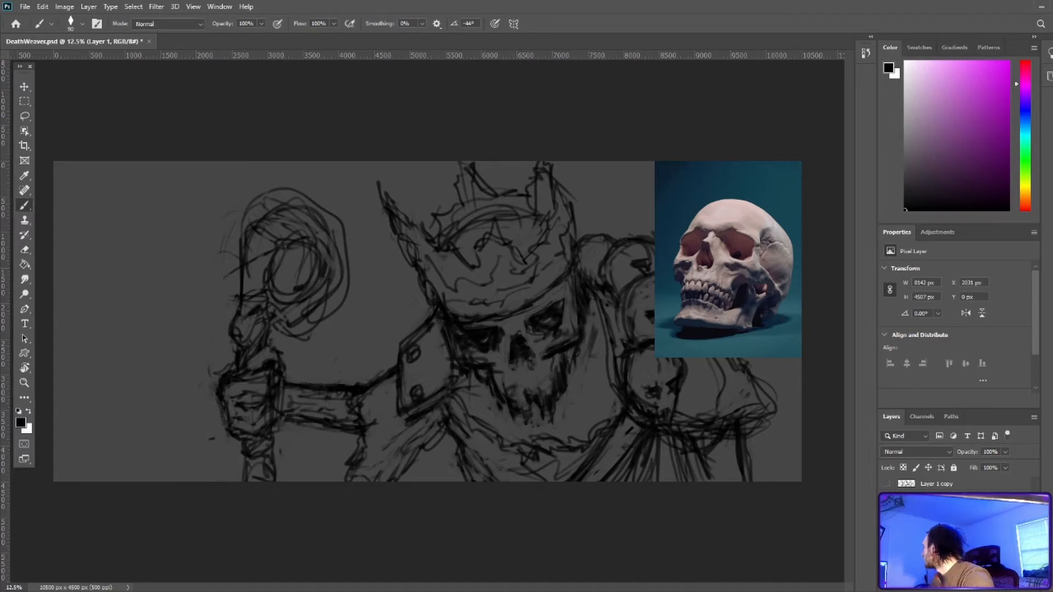
key("e")
mouse_move(546, 384)
left_mouse_down()
mouse_move(545, 399)
mouse_move(563, 378)
mouse_move(490, 369)
left_mouse_up()
Redraw the teeth beneath the skull's right cheek and lighten the area between the nose and right eye socket
key("b")
left_click_drag(552, 354, 542, 372)
key("e")
mouse_move(530, 328)
left_mouse_down()
mouse_move(543, 338)
mouse_move(566, 300)
mouse_move(556, 310)
left_mouse_up()
key("b")
key("e")
key("b")
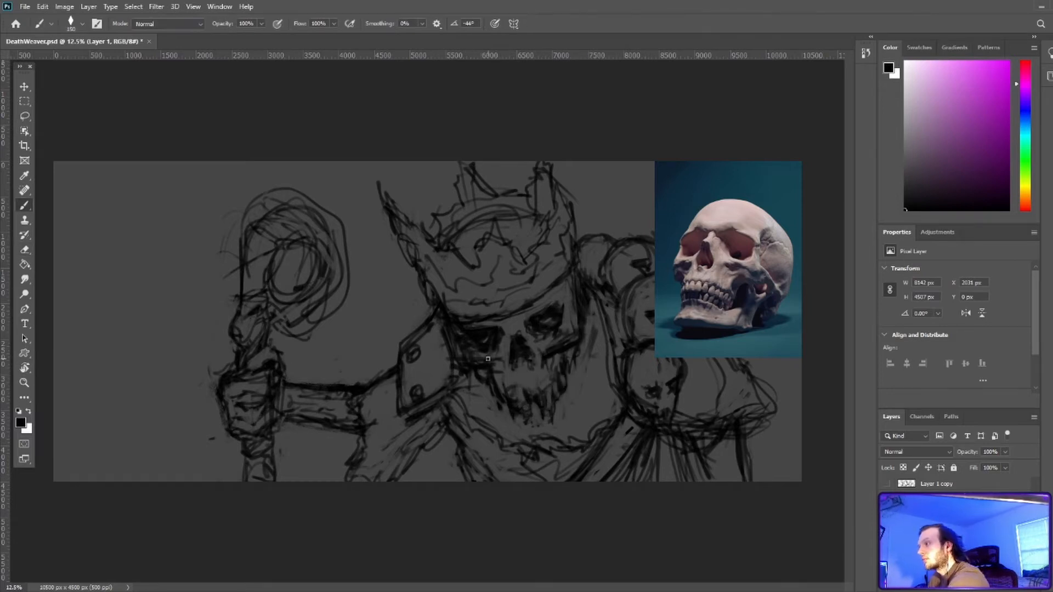
Strengthen the skull's cheek, nose and right eye socket lines, and erase stray marks along its left side and jaw
left_click_drag(487, 358, 560, 290)
left_click_drag(510, 362, 502, 384)
key("e")
left_click_drag(444, 321, 454, 348)
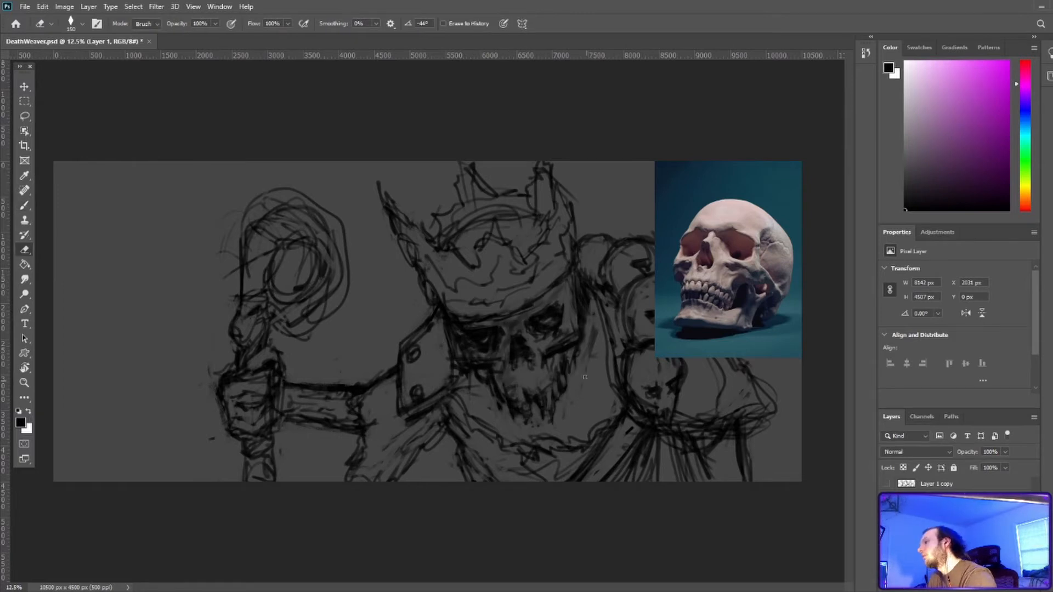
left_click_drag(497, 404, 552, 416)
key("b")
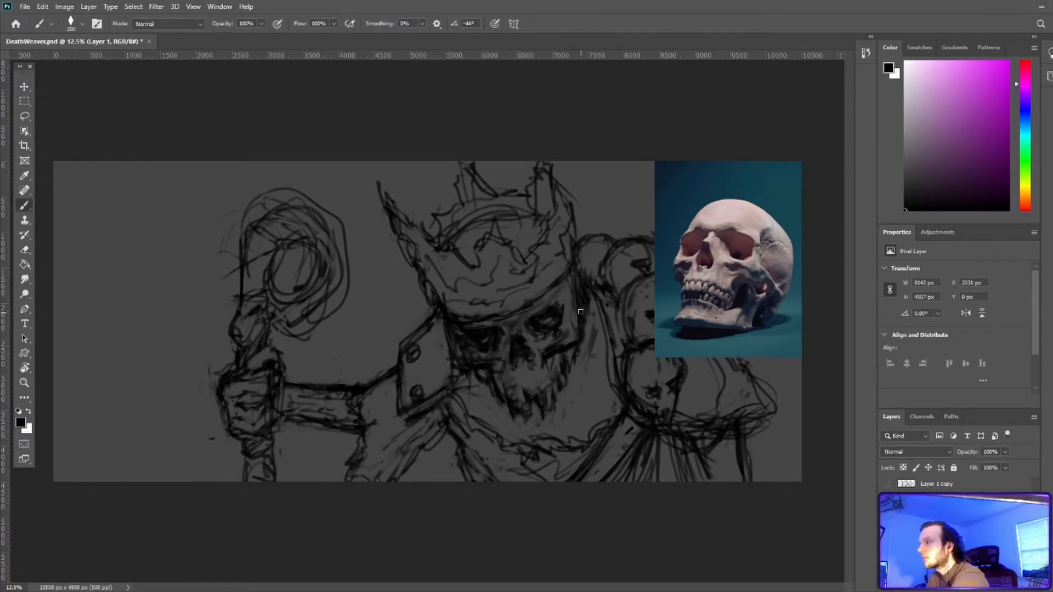
left_click_drag(557, 292, 548, 336)
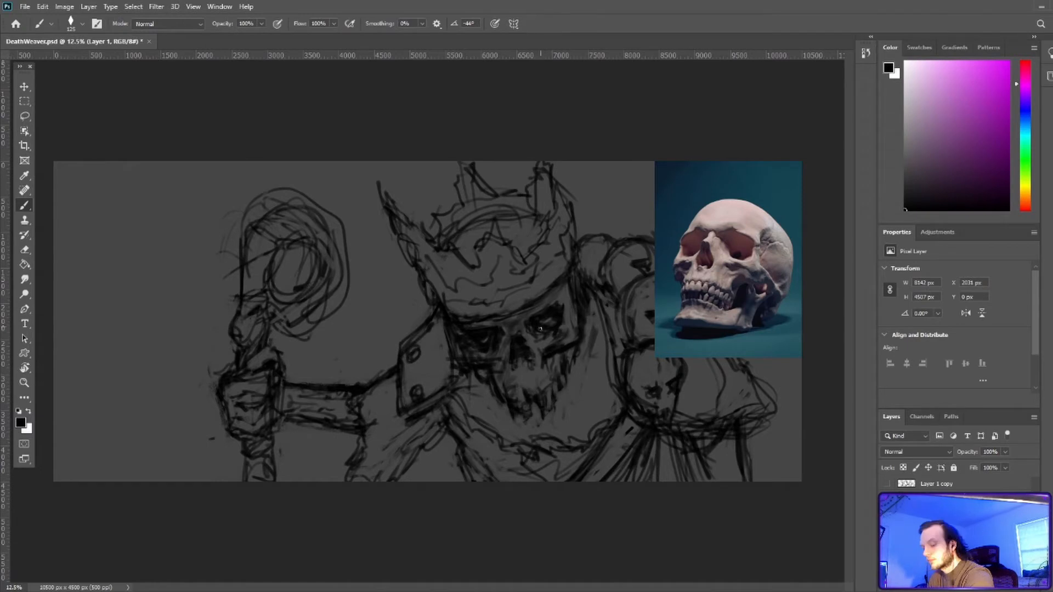
Enlarge the brush and lay a soft dark shade over the skull's face and the collar area below the jaw
key("bracketright")
key("bracketright")
key("bracketright")
key("bracketright")
key("bracketright")
key("bracketright")
key("bracketright")
key("bracketright")
mouse_move(517, 382)
left_mouse_down()
mouse_move(534, 389)
mouse_move(538, 345)
mouse_move(569, 302)
left_mouse_up()
mouse_move(461, 387)
left_mouse_down()
mouse_move(508, 440)
mouse_move(584, 425)
mouse_move(606, 367)
mouse_move(582, 435)
left_mouse_up()
Clean up and redraw the lower teeth, and darken the area beneath the right eye socket
key("e")
mouse_move(519, 415)
left_mouse_down()
mouse_move(494, 394)
mouse_move(600, 342)
mouse_move(551, 417)
mouse_move(504, 403)
left_mouse_up()
key("b")
left_click_drag(506, 402, 540, 416)
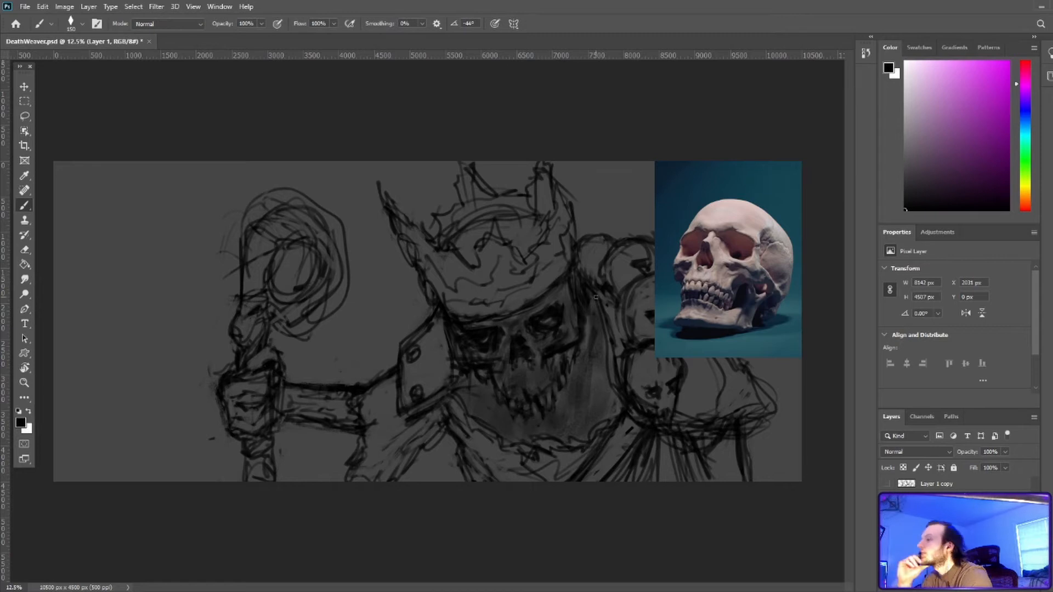
left_click_drag(560, 330, 546, 342)
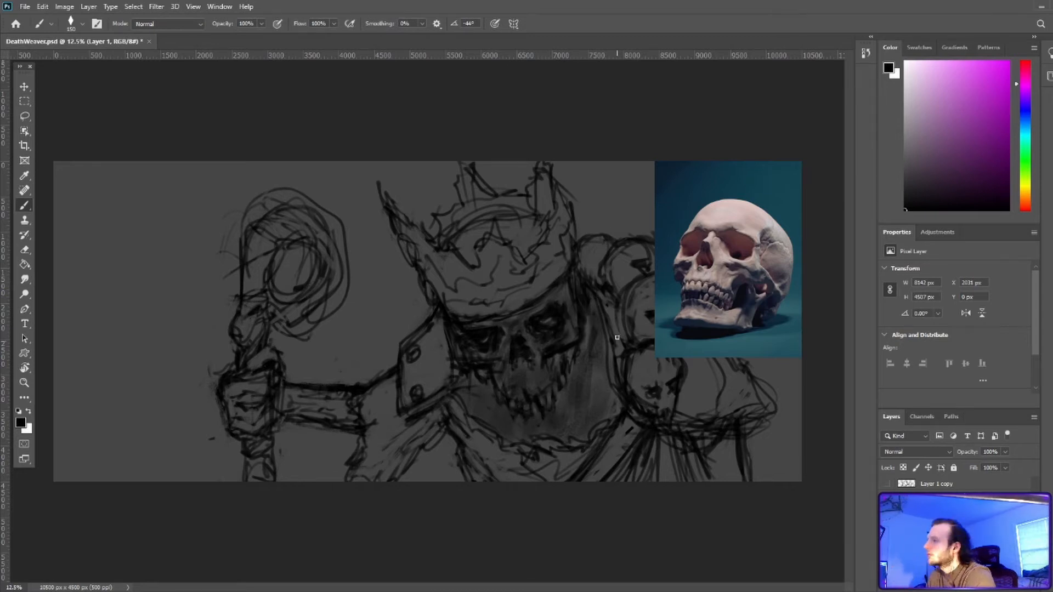
Shade the riveted shoulder plate beside the skull with broad dark strokes and darken its upper rivet
mouse_move(452, 324)
left_mouse_down()
mouse_move(453, 351)
mouse_move(409, 403)
left_mouse_up()
key("e")
key("b")
left_click_drag(437, 319, 406, 357)
left_click_drag(415, 341, 405, 349)
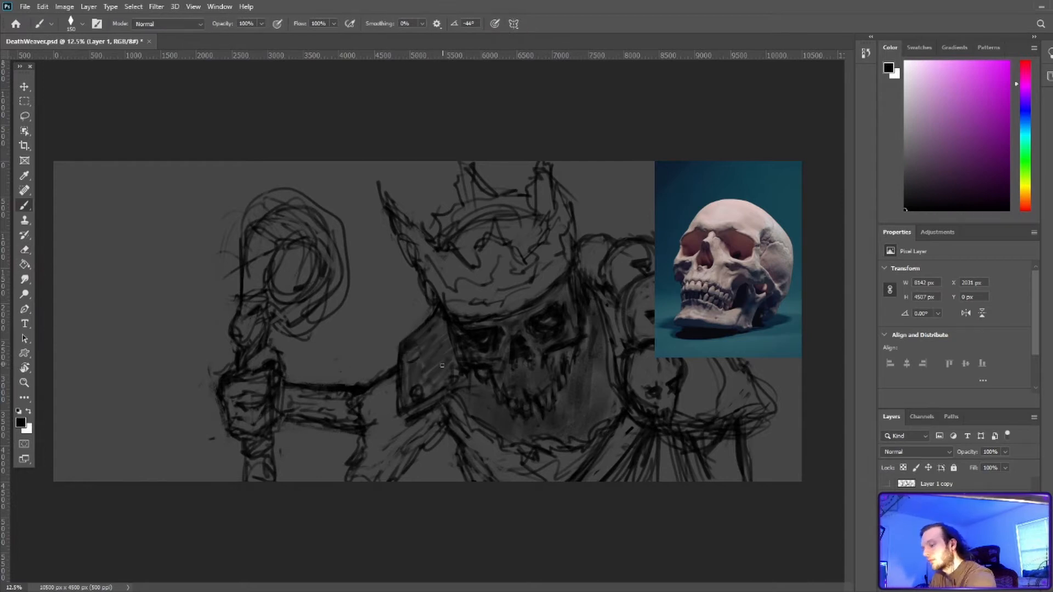
Erase highlights into the two rivets on the shoulder plate and redraw their outlines with a smaller brush
key("bracketleft")
key("bracketleft")
key("bracketleft")
key("e")
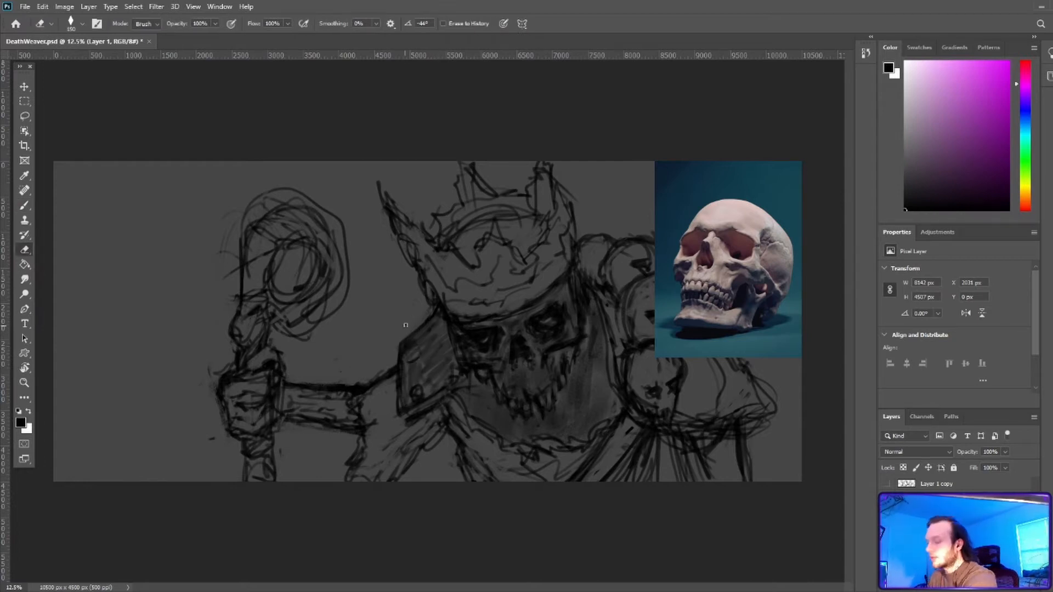
left_click_drag(420, 383, 411, 396)
left_click_drag(412, 339, 406, 345)
key("b")
mouse_move(408, 400)
left_mouse_down()
mouse_move(403, 348)
mouse_move(412, 399)
left_mouse_up()
left_click_drag(412, 338, 404, 348)
key("e")
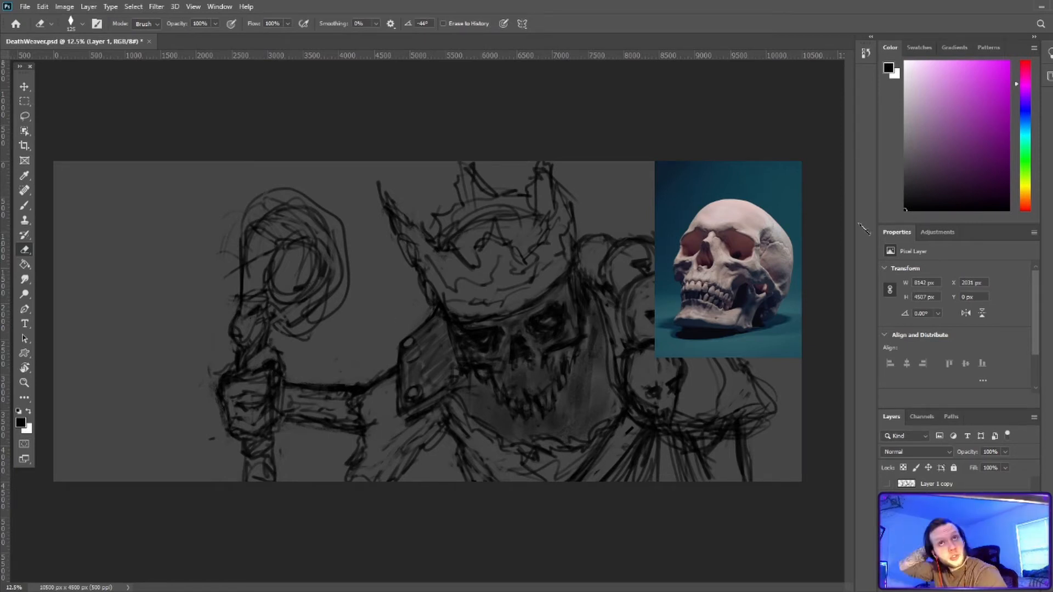
key("b")
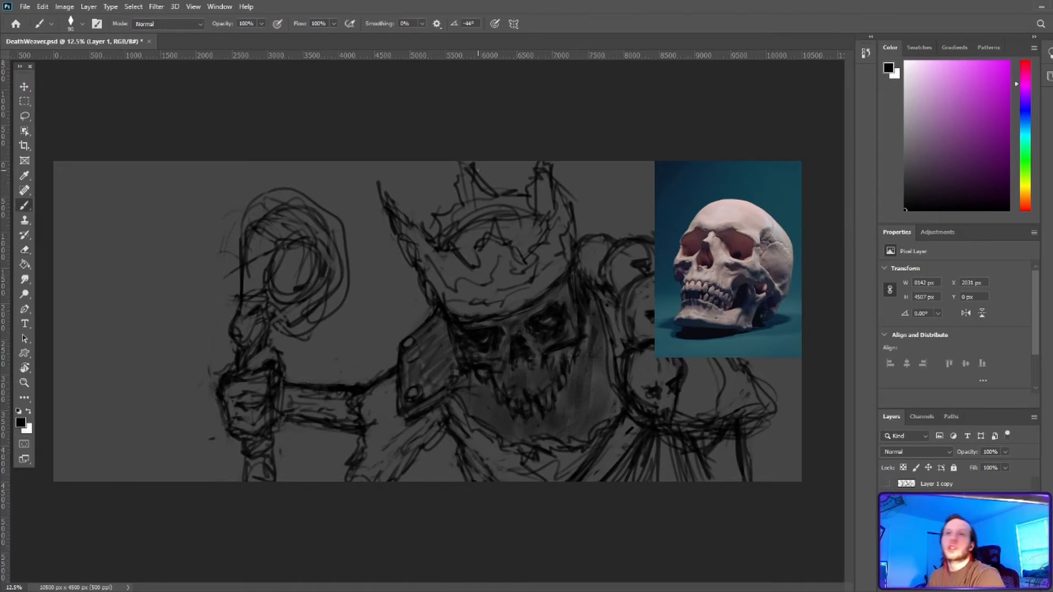
Redraw the crown's rear spikes and right edge with thin black lines, and lighten the shoulder plate's outer edge
left_click_drag(548, 164, 553, 174)
mouse_move(553, 222)
left_mouse_down()
mouse_move(565, 179)
mouse_move(572, 216)
left_mouse_up()
left_click_drag(461, 163, 460, 187)
left_click_drag(475, 175, 487, 182)
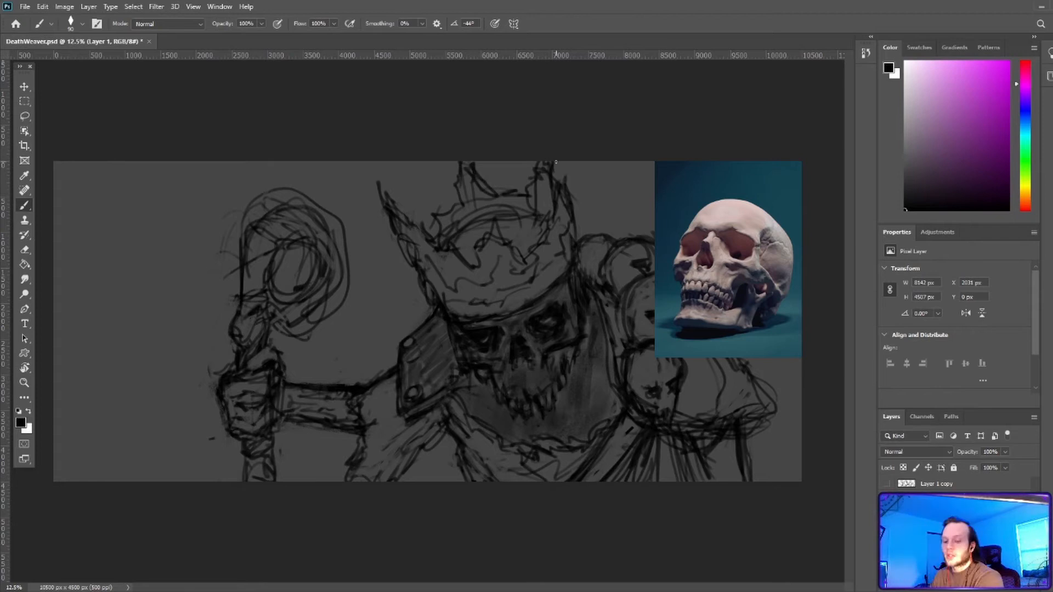
key("e")
left_click_drag(401, 355, 408, 407)
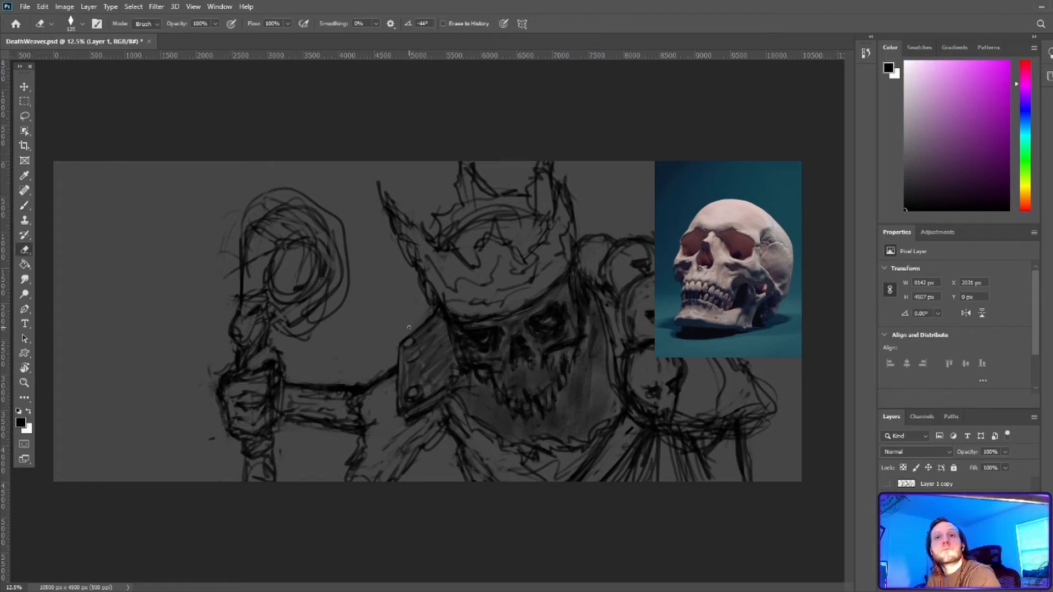
key("b")
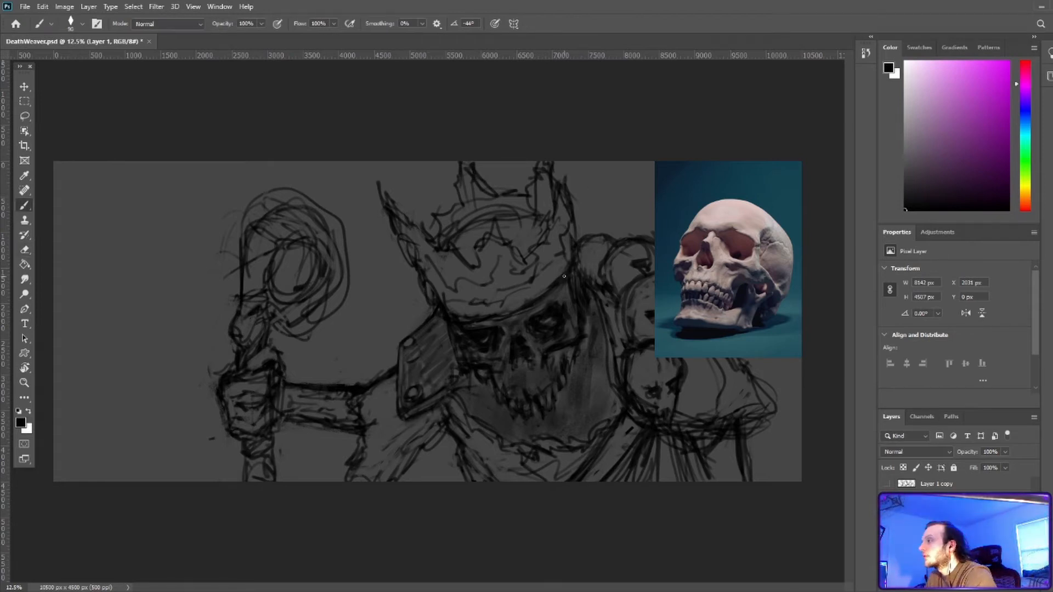
left_click_drag(573, 250, 570, 210)
Enlarge the brush and shade the upper arm below the shoulder plate, the crown's front band and its rear spike
key("bracketright")
key("bracketright")
key("bracketright")
key("bracketright")
key("bracketright")
key("bracketright")
key("bracketright")
key("bracketright")
key("bracketright")
left_click_drag(379, 396, 378, 469)
mouse_move(416, 248)
left_mouse_down()
mouse_move(435, 274)
mouse_move(543, 261)
left_mouse_up()
left_click_drag(454, 216, 477, 189)
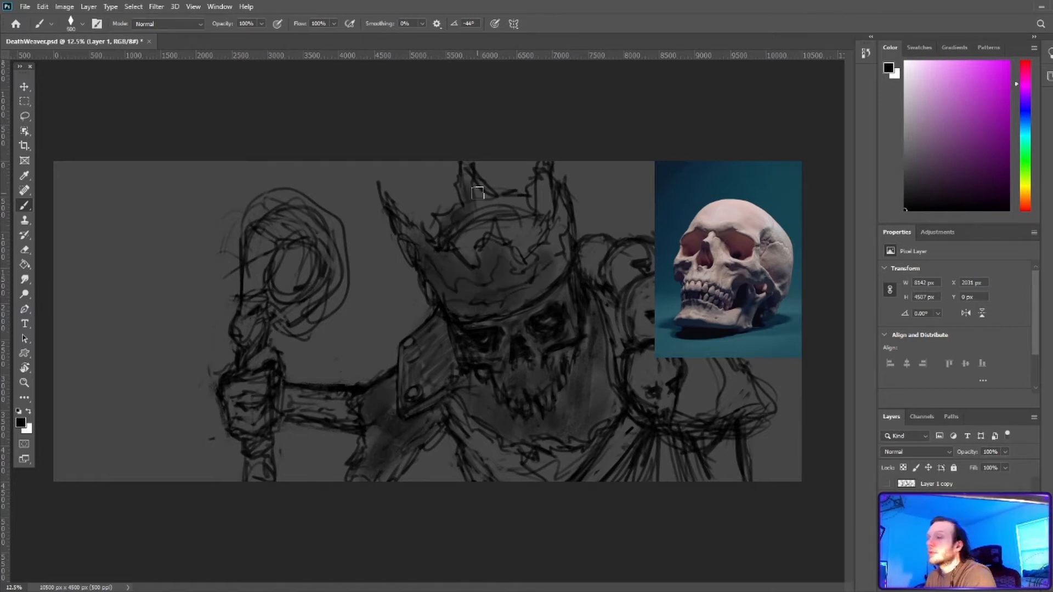
Darken the upper sleeve's folds and shade the forearm that reaches toward the staff
key("e")
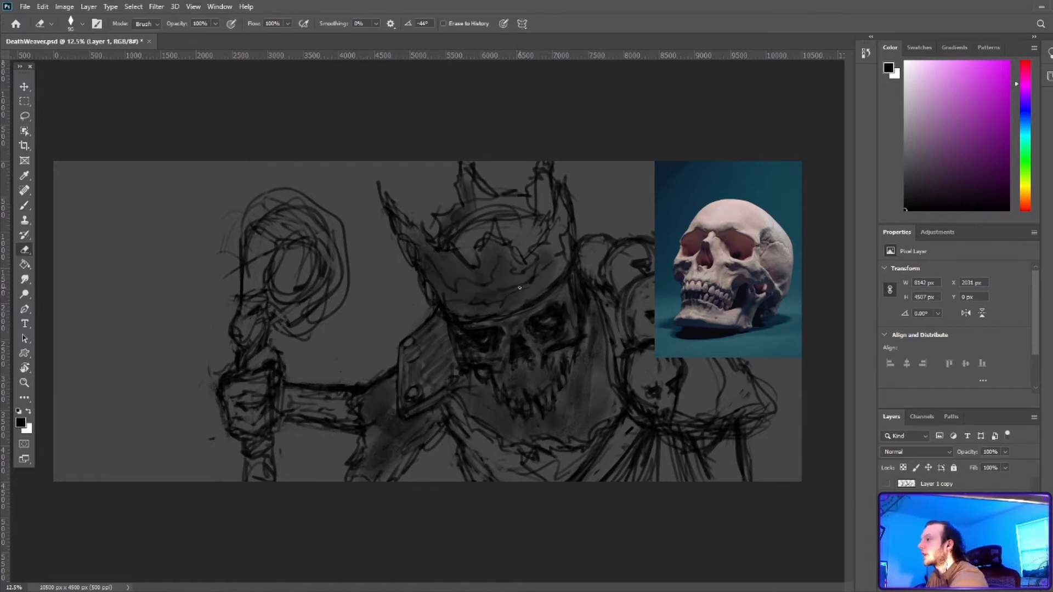
key("b")
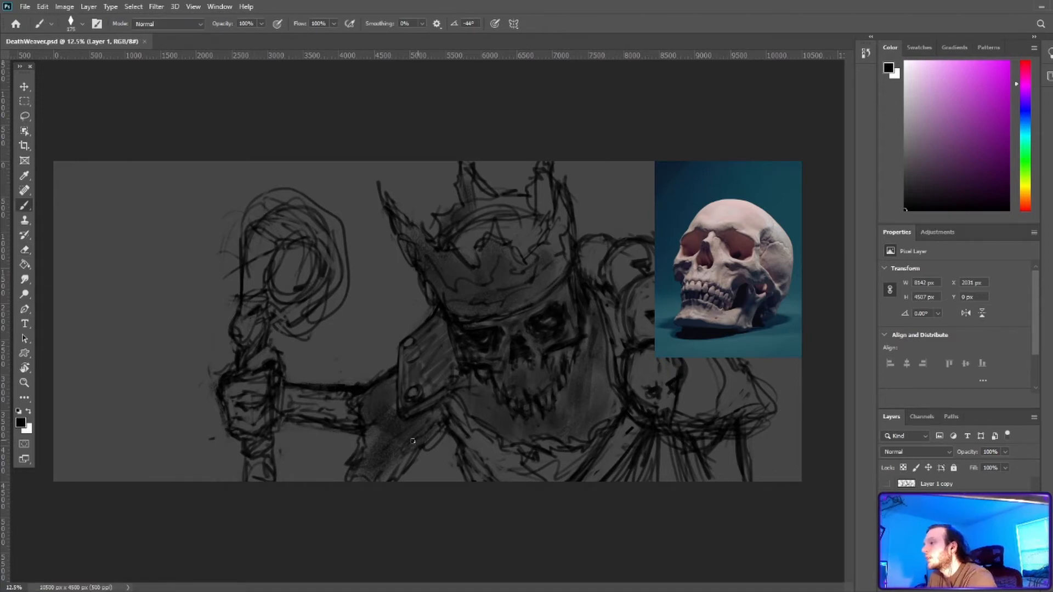
left_click_drag(376, 428, 368, 445)
mouse_move(286, 391)
left_mouse_down()
mouse_move(289, 411)
mouse_move(343, 409)
left_mouse_up()
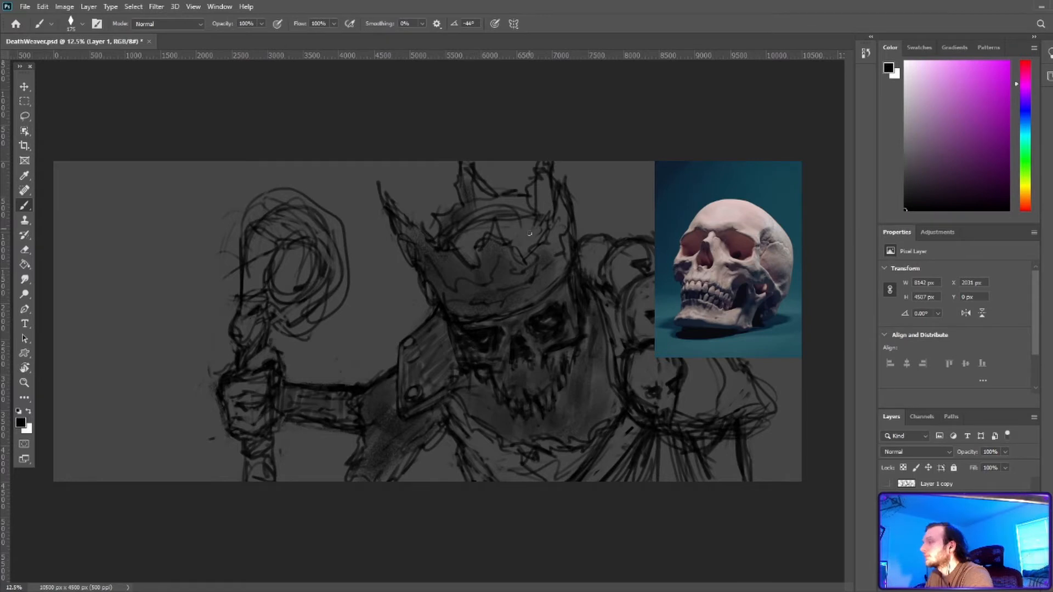
key("e")
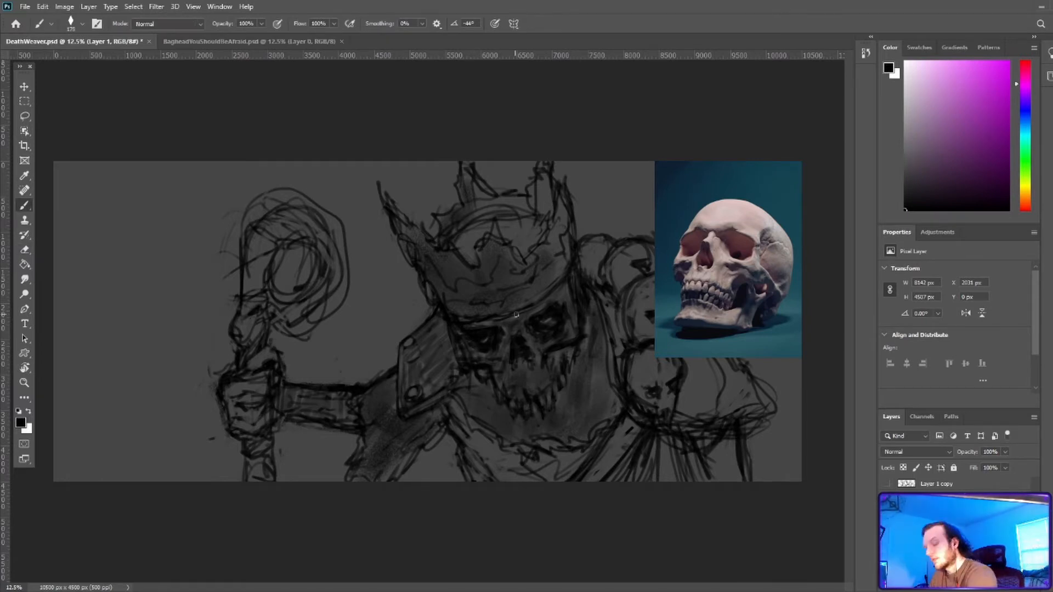
mouse_move(410, 454)
left_mouse_down()
mouse_move(381, 481)
mouse_move(385, 472)
left_mouse_up()
left_click_drag(441, 410, 427, 420)
key("e")
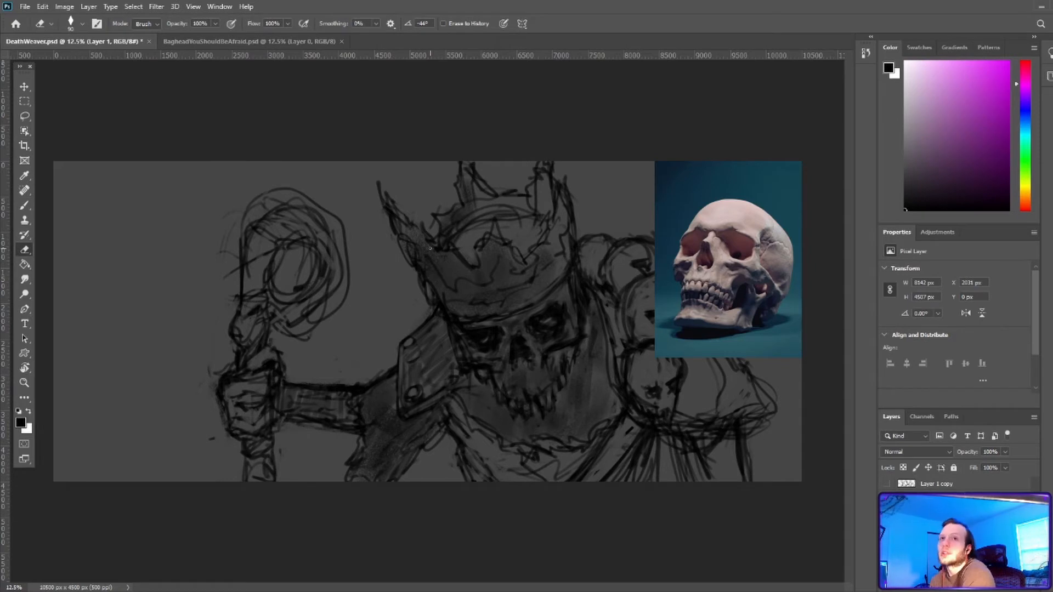
key("b")
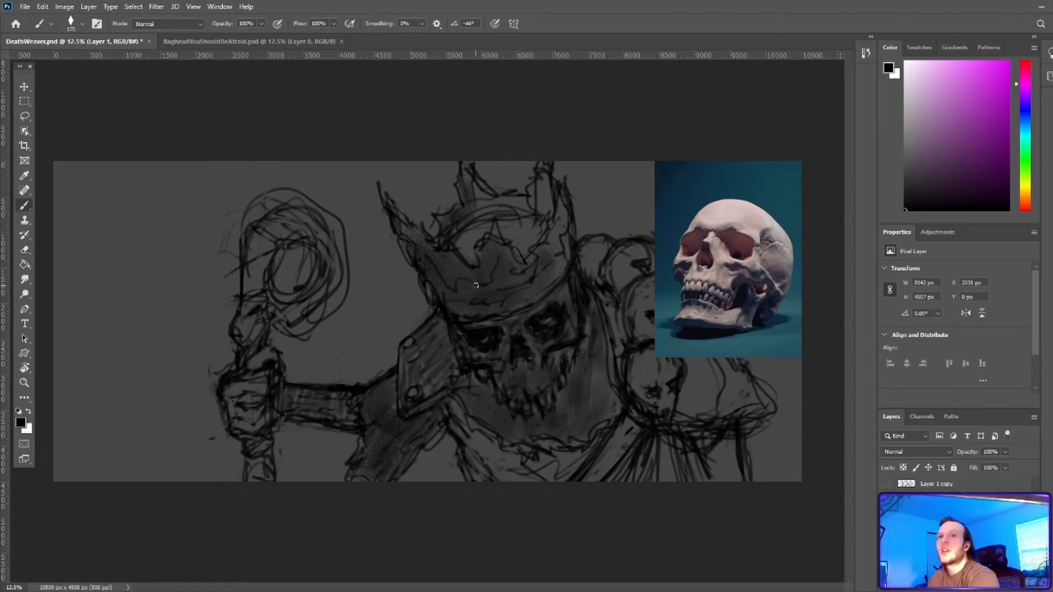
Shade the chest cloth below the ragged collar and erase a light edge under the shoulder plate
mouse_move(432, 385)
left_mouse_down()
mouse_move(472, 480)
mouse_move(555, 472)
mouse_move(551, 484)
mouse_move(618, 454)
left_mouse_up()
key("e")
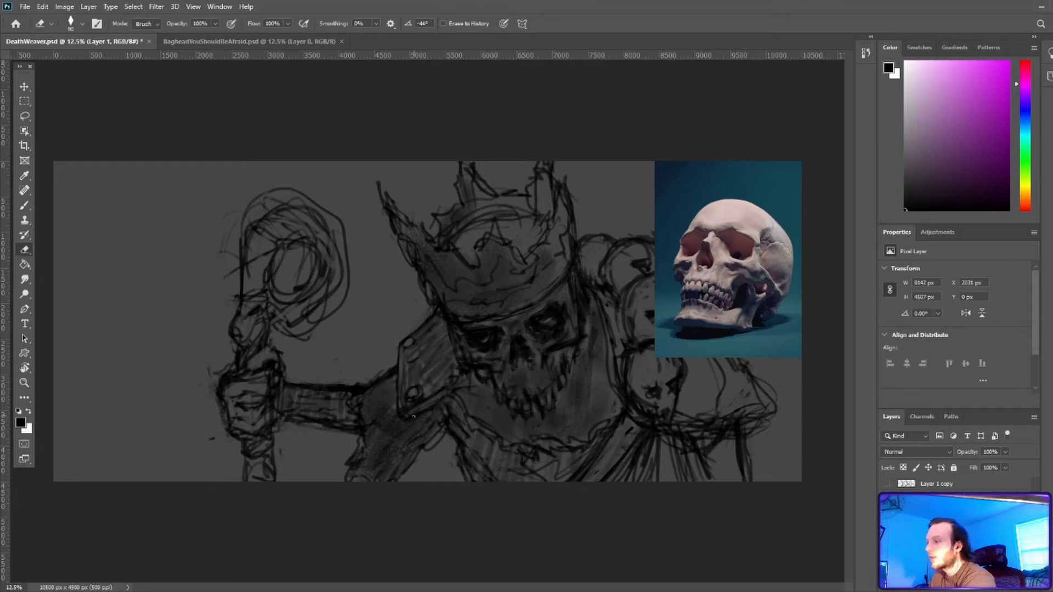
left_click_drag(399, 420, 406, 418)
key("b")
key("bracketleft")
key("bracketleft")
key("e")
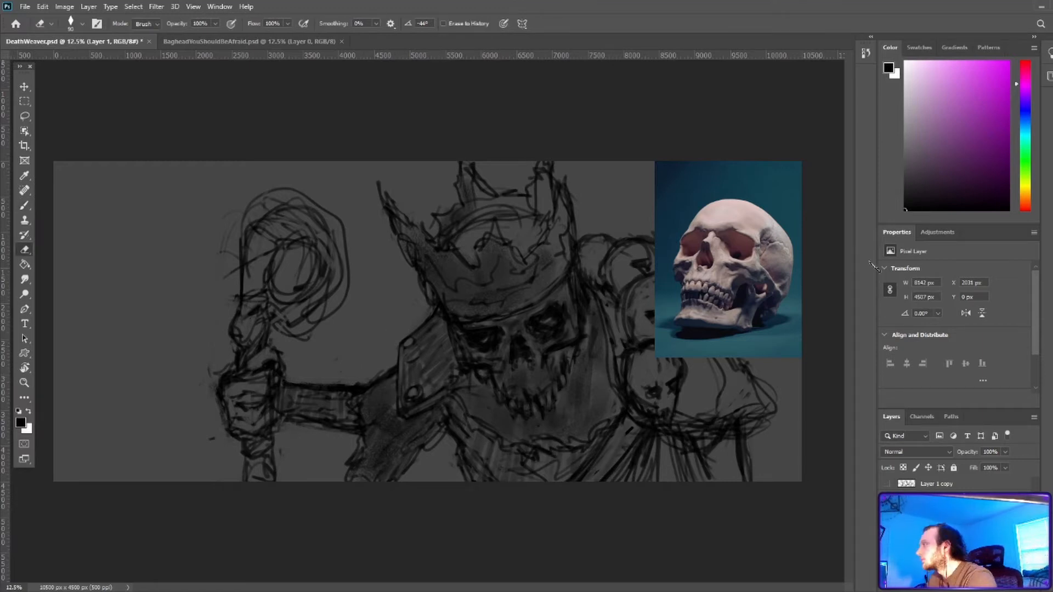
key("b")
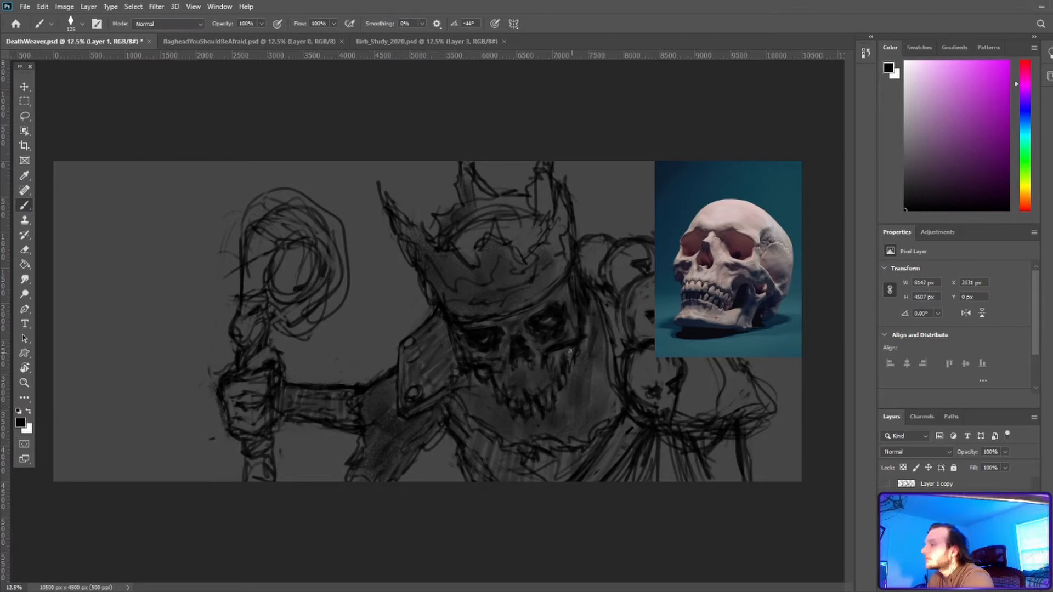
Redraw the skull's teeth and shade over the lower jaw with a larger brush
mouse_move(499, 382)
left_mouse_down()
mouse_move(559, 372)
mouse_move(515, 412)
mouse_move(581, 318)
mouse_move(521, 423)
left_mouse_up()
key("e")
key("b")
key("bracketright")
key("bracketright")
mouse_move(527, 403)
left_mouse_down()
mouse_move(534, 417)
mouse_move(498, 399)
left_mouse_up()
Paint sampled greys over the skull's left cheekbone, left temple and the area around the right eye socket
left_click(542, 431, "alt")
left_click(502, 367, "alt")
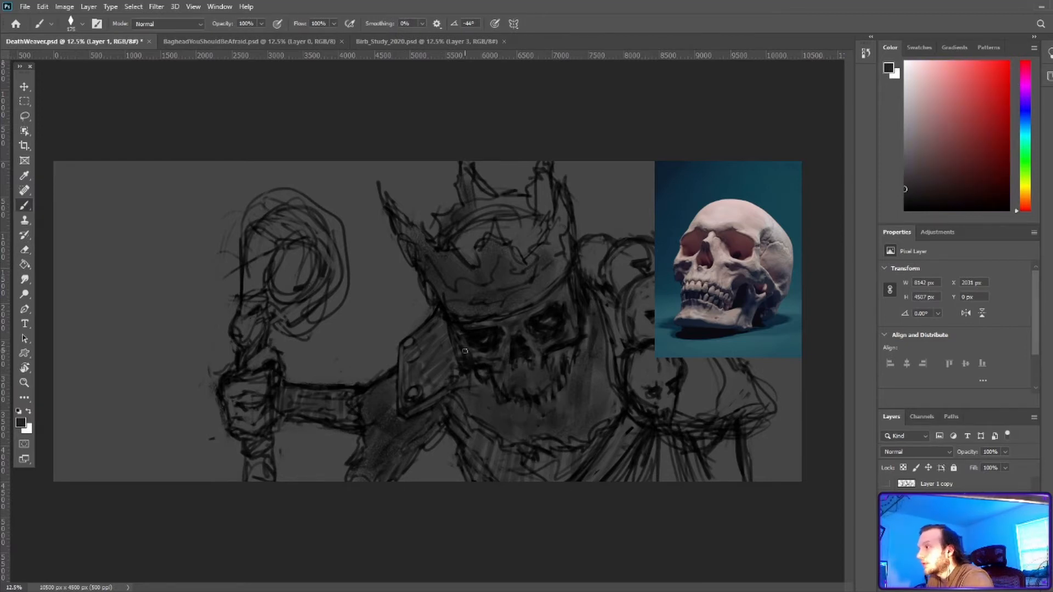
left_click_drag(471, 359, 490, 367)
left_click(446, 351, "alt")
left_click(458, 343, "alt")
mouse_move(448, 326)
left_mouse_down()
mouse_move(456, 354)
mouse_move(453, 343)
left_mouse_up()
left_click(466, 357, "alt")
left_click(566, 336, "alt")
mouse_move(554, 349)
left_mouse_down()
mouse_move(568, 343)
mouse_move(568, 317)
left_mouse_up()
Sample a dark tone from the skull and define the nose cavity and upper teeth with a smaller brush
left_click(528, 379, "alt")
key("bracketleft")
key("bracketleft")
key("bracketleft")
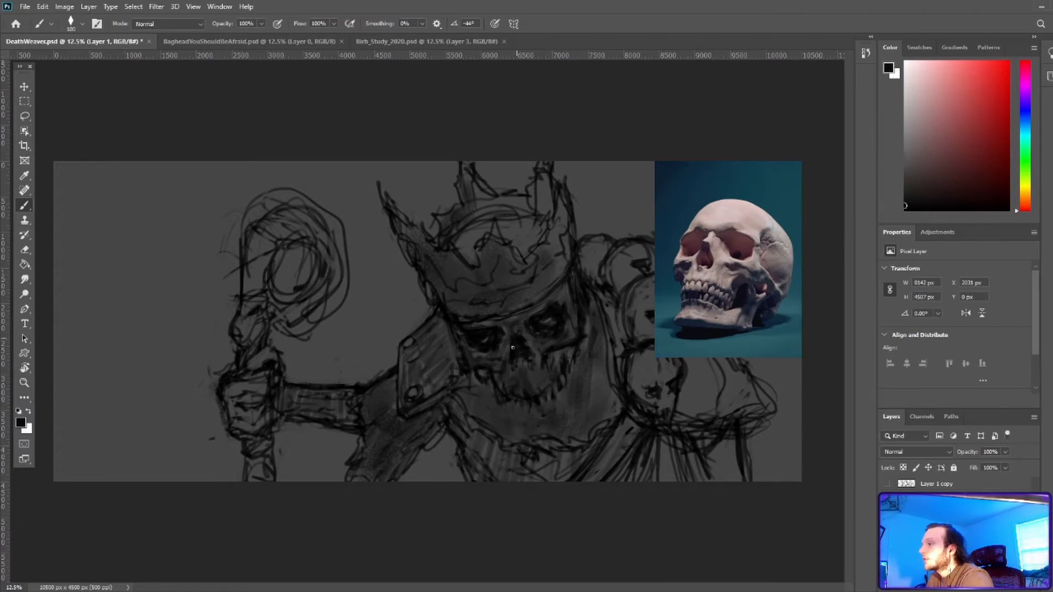
left_click(521, 369, "alt")
left_click_drag(515, 358, 545, 365)
Repaint both temples and the right brow of the skull with tones sampled from the surrounding shading
left_click(538, 340, "alt")
left_click(551, 373, "alt")
left_click(565, 320, "alt")
left_click_drag(579, 296, 582, 329)
left_click(582, 340, "alt")
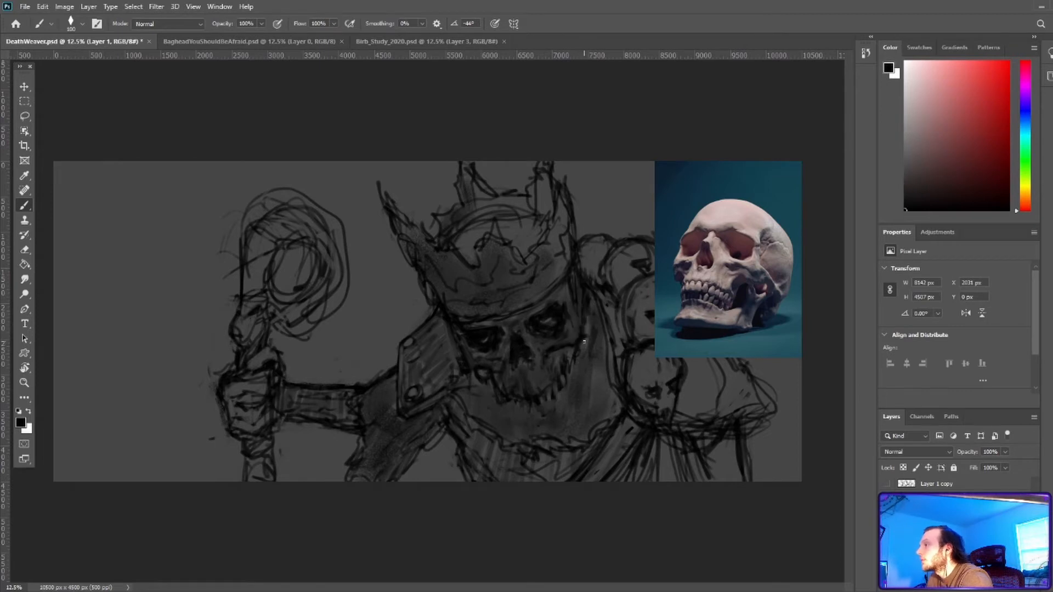
left_click(470, 356, "alt")
left_click(460, 343, "alt")
left_click_drag(451, 327, 463, 358)
left_click(560, 299, "alt")
left_click(571, 291, "alt")
left_click_drag(568, 286, 564, 303)
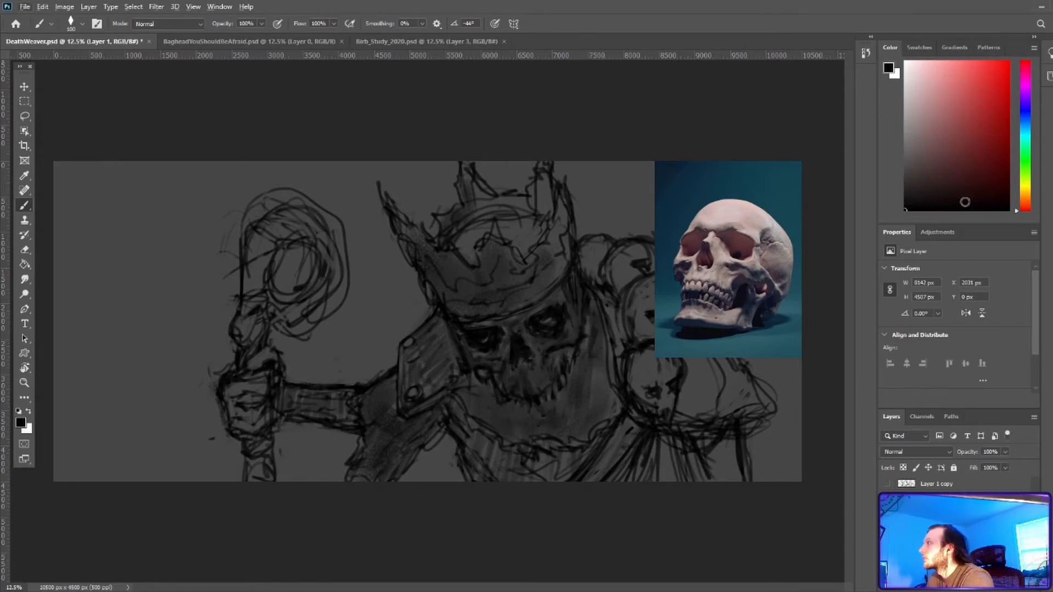
Darken the crown's lower rim, and fill its front band and left spike with sampled greys using a larger brush
mouse_move(466, 324)
left_mouse_down()
mouse_move(533, 310)
mouse_move(567, 278)
left_mouse_up()
left_click(537, 291, "alt")
key("bracketright")
key("bracketright")
key("bracketright")
key("bracketright")
left_click(522, 301, "alt")
left_click(486, 299, "alt")
mouse_move(491, 298)
left_mouse_down()
mouse_move(505, 248)
mouse_move(491, 228)
mouse_move(481, 249)
mouse_move(519, 272)
mouse_move(454, 265)
left_mouse_up()
left_click(444, 259, "alt")
left_click_drag(412, 228, 417, 262)
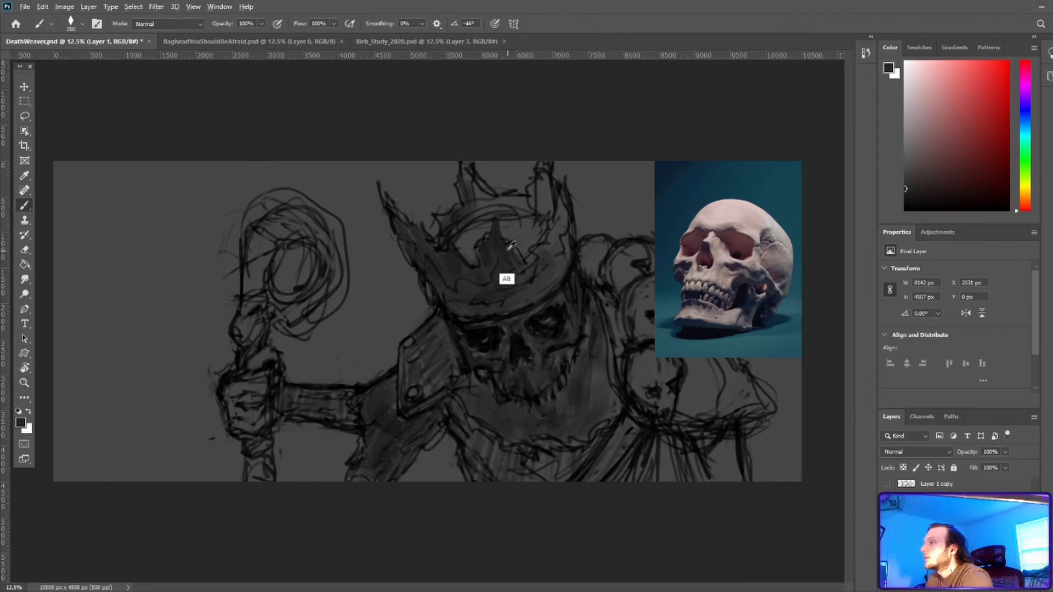
Shade the crown's right spike and lower left band with sampled grey, and save the document
mouse_move(538, 261)
left_mouse_down()
mouse_move(560, 198)
mouse_move(563, 218)
left_mouse_up()
left_click(535, 313, "alt")
left_click_drag(431, 284, 476, 317)
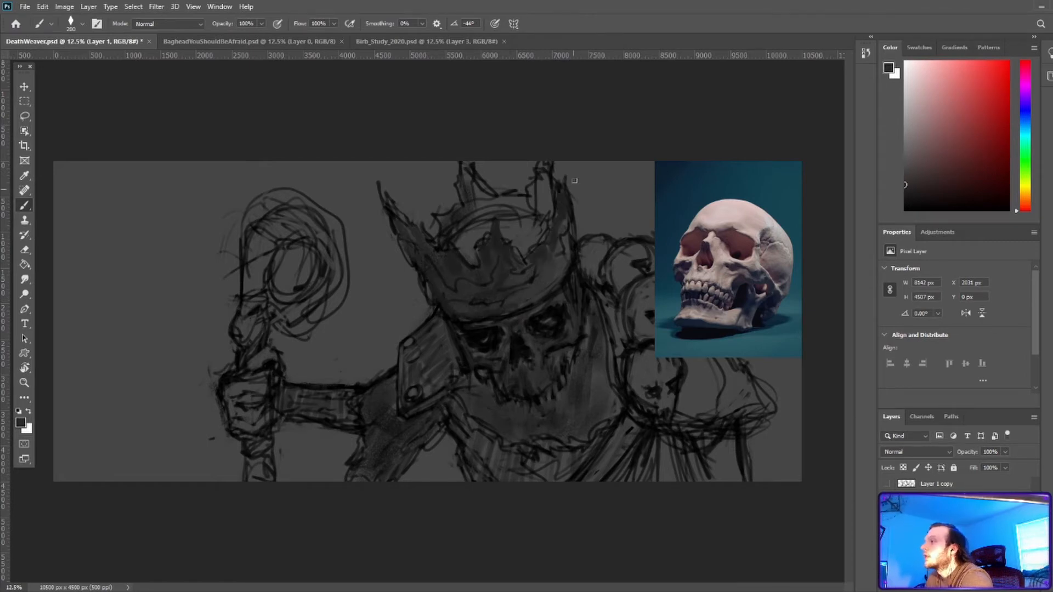
key("ctrl+s")
Repaint the skull's right jaw and teeth, and blend the crown's lower front band with sampled greys
left_click(565, 334, "alt")
left_click_drag(566, 351, 518, 406)
left_click(576, 379, "alt")
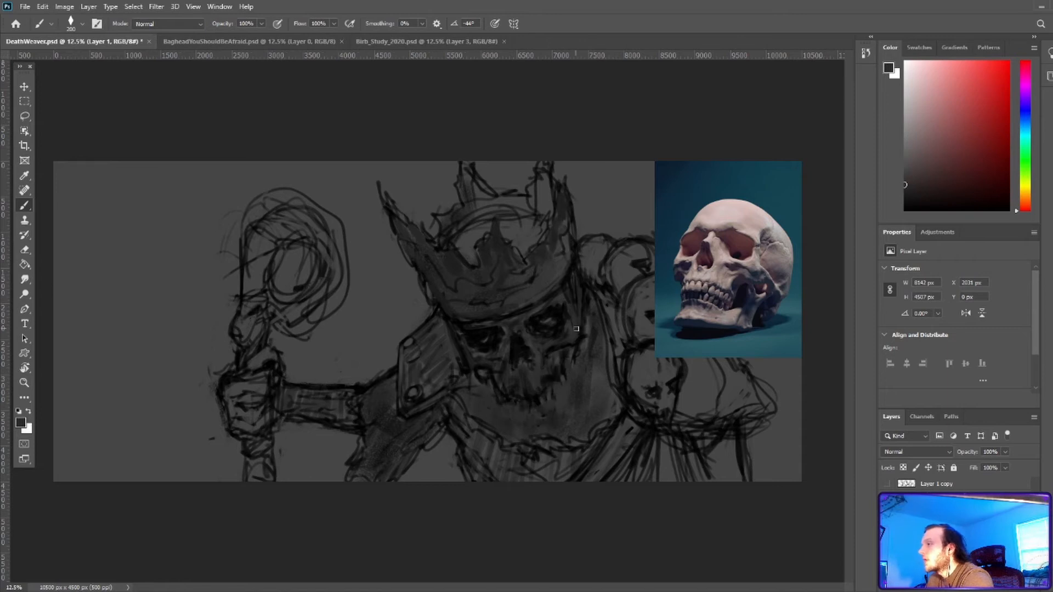
left_click_drag(536, 367, 532, 376)
left_click(484, 327, "alt")
left_click(530, 302, "alt")
left_click_drag(534, 300, 494, 318)
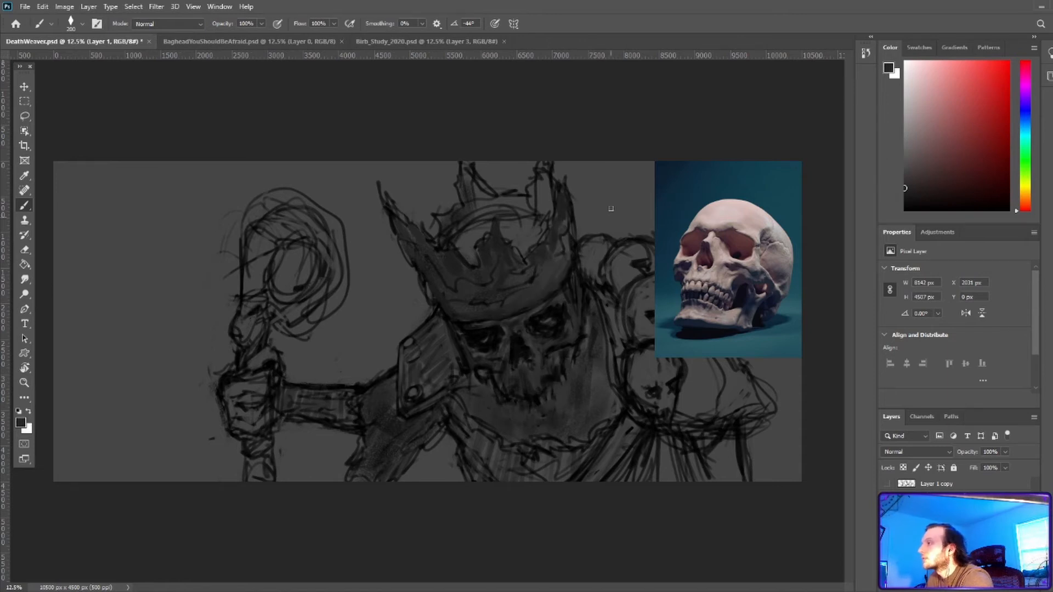
Shade the crown's interior and rear spikes with tones sampled from its existing dark areas
left_click(479, 241, "alt")
mouse_move(476, 237)
left_mouse_down()
mouse_move(473, 264)
mouse_move(540, 224)
mouse_move(476, 268)
mouse_move(550, 222)
left_mouse_up()
left_click(549, 166, "alt")
mouse_move(523, 257)
left_mouse_down()
mouse_move(515, 250)
mouse_move(555, 219)
left_mouse_up()
mouse_move(498, 222)
left_mouse_down()
mouse_move(479, 262)
mouse_move(396, 212)
left_mouse_up()
left_click_drag(543, 175, 545, 213)
mouse_move(476, 183)
left_mouse_down()
mouse_move(494, 213)
mouse_move(532, 211)
left_mouse_up()
left_click_drag(474, 197, 468, 215)
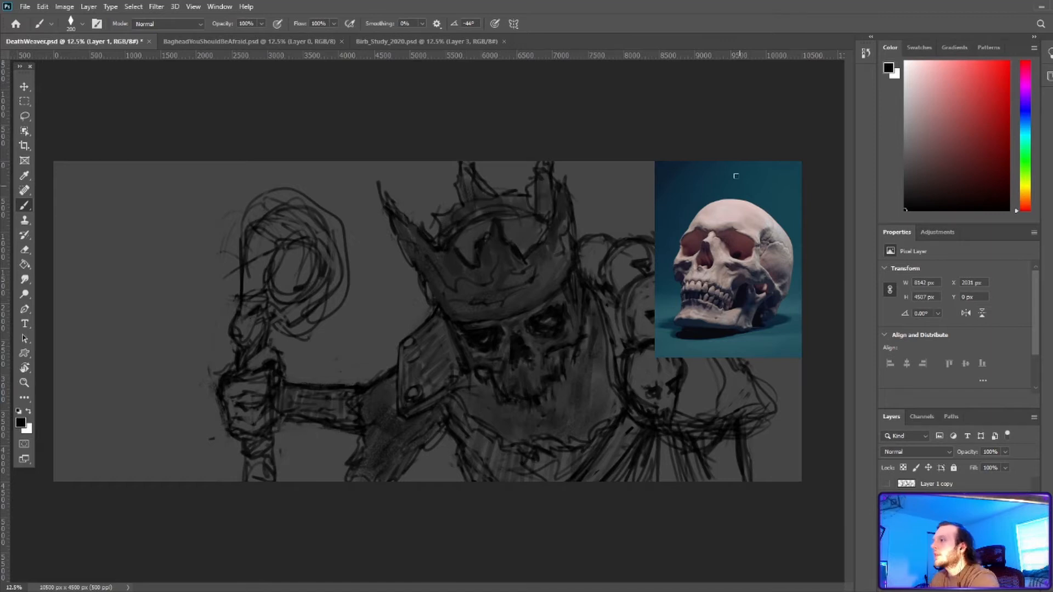
Darken the background around the staff, above the arm and behind the crown with broad black strokes, and save the document
key("bracketright")
key("bracketright")
key("bracketright")
key("bracketright")
key("bracketright")
key("bracketright")
key("bracketright")
key("bracketright")
key("bracketright")
key("bracketright")
mouse_move(61, 235)
left_mouse_down()
mouse_move(125, 158)
mouse_move(65, 271)
mouse_move(89, 407)
mouse_move(206, 443)
mouse_move(134, 340)
mouse_move(372, 169)
mouse_move(406, 301)
mouse_move(329, 337)
left_mouse_up()
key("ctrl+s")
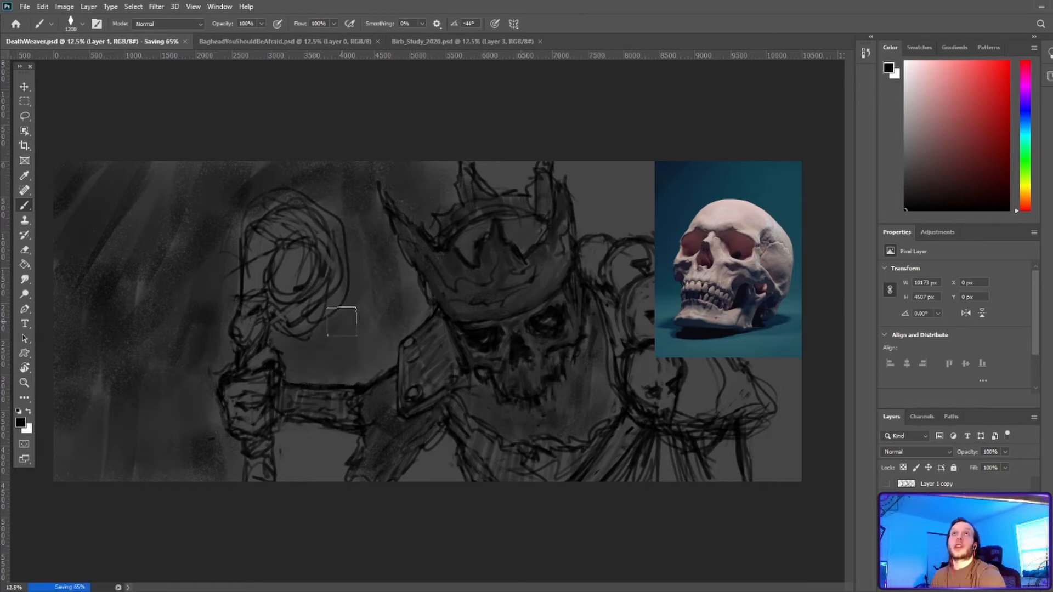
mouse_move(285, 441)
left_mouse_down()
mouse_move(336, 468)
mouse_move(418, 337)
left_mouse_up()
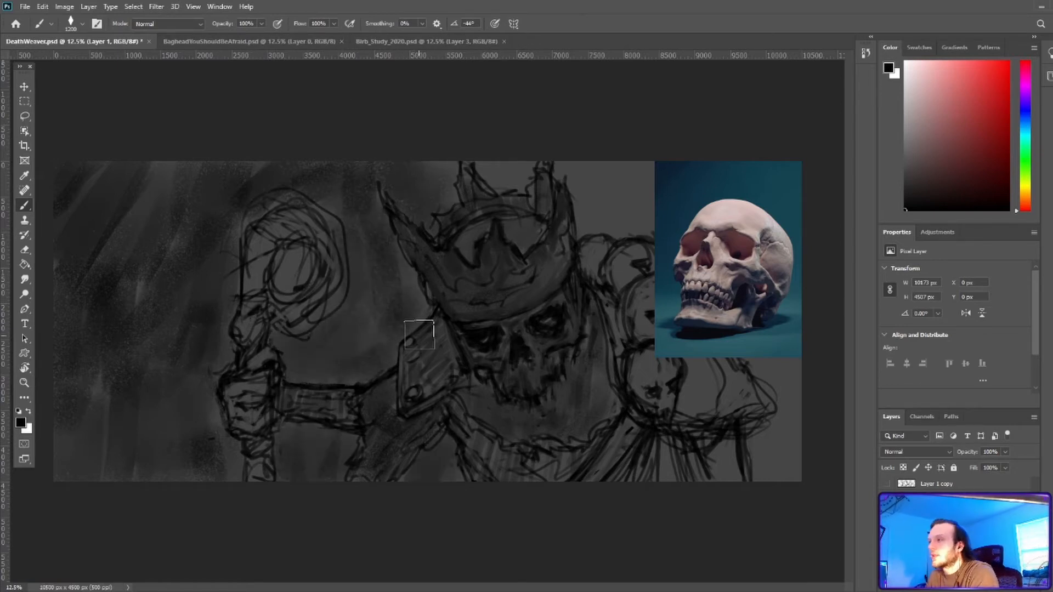
mouse_move(497, 181)
left_mouse_down()
mouse_move(600, 207)
mouse_move(598, 219)
left_mouse_up()
Shade the crown's left spike, front points and interior with sampled greys using a smaller brush
key("bracketleft")
key("bracketleft")
key("bracketleft")
key("bracketleft")
key("bracketleft")
key("bracketleft")
key("bracketleft")
key("bracketleft")
key("bracketleft")
key("bracketleft")
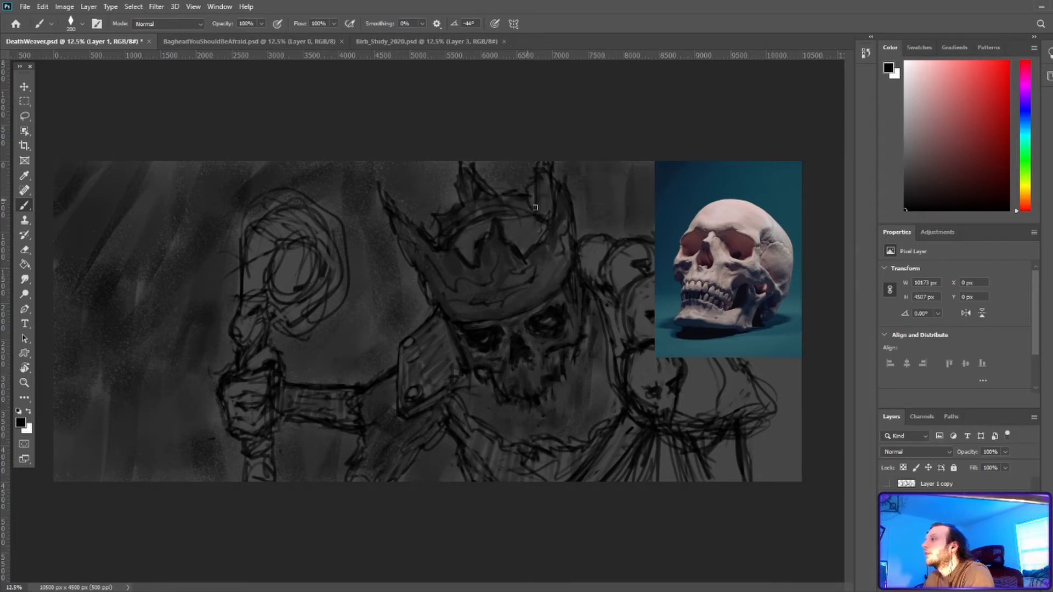
left_click_drag(395, 222, 411, 257)
left_click(420, 291, "alt")
left_click(449, 294, "alt")
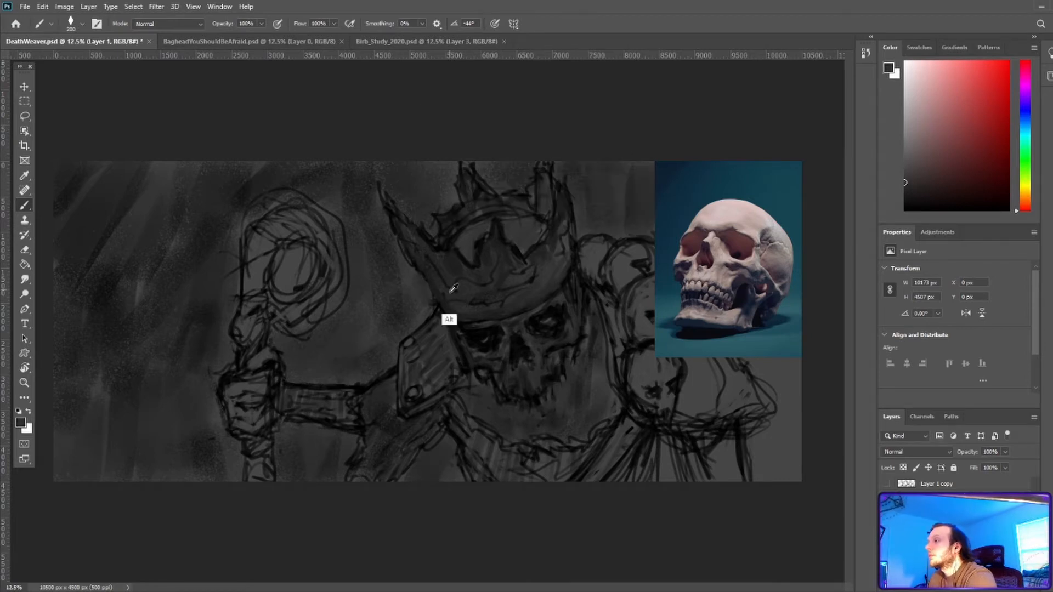
left_click_drag(398, 222, 417, 265)
left_click_drag(504, 247, 519, 263)
left_click(518, 178, "alt")
mouse_move(476, 225)
left_mouse_down()
mouse_move(459, 250)
mouse_move(483, 233)
left_mouse_up()
left_click(524, 235, "alt")
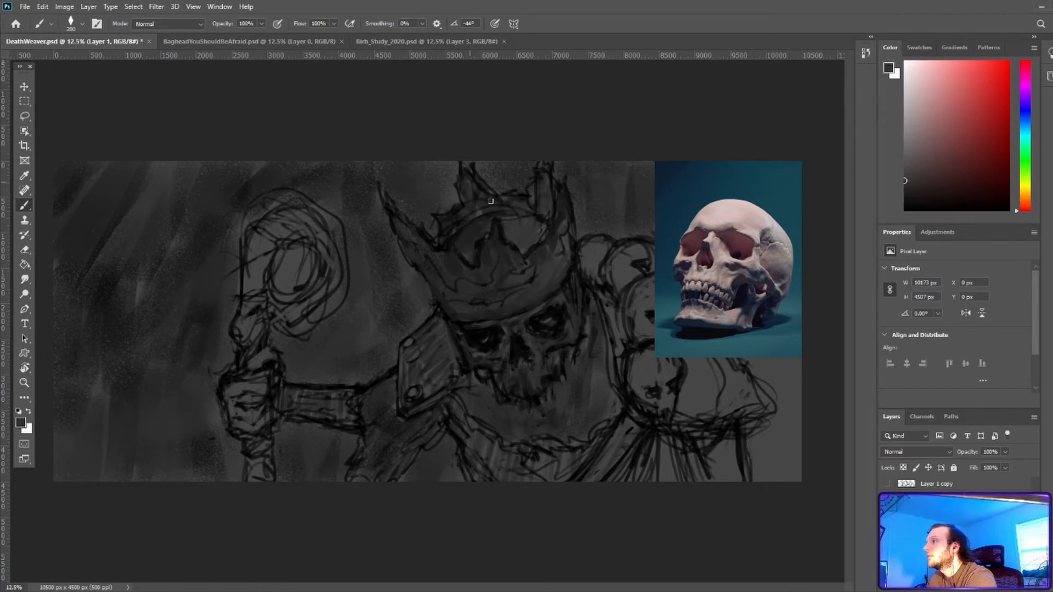
Smooth the background on both sides of the staff with sampled dark greys using a large brush
key("bracketright")
key("bracketright")
key("bracketright")
key("bracketright")
key("bracketright")
key("bracketright")
key("bracketright")
key("bracketright")
left_click(137, 296, "alt")
mouse_move(137, 296)
left_mouse_down()
mouse_move(68, 228)
mouse_move(68, 487)
mouse_move(240, 467)
mouse_move(261, 447)
left_mouse_up()
left_click(266, 176, "alt")
mouse_move(265, 175)
left_mouse_down()
mouse_move(245, 199)
mouse_move(355, 230)
mouse_move(419, 304)
mouse_move(350, 341)
left_mouse_up()
Darken the staff's lower shaft and clean up the edges around the gripping hand with black and sampled greys using a smaller brush
left_click(279, 379, "alt")
key("bracketleft")
key("bracketleft")
key("bracketleft")
key("bracketleft")
key("bracketleft")
key("bracketleft")
key("bracketleft")
key("bracketleft")
key("bracketleft")
key("bracketleft")
key("bracketleft")
left_click_drag(245, 456, 245, 479)
left_click_drag(245, 436, 260, 443)
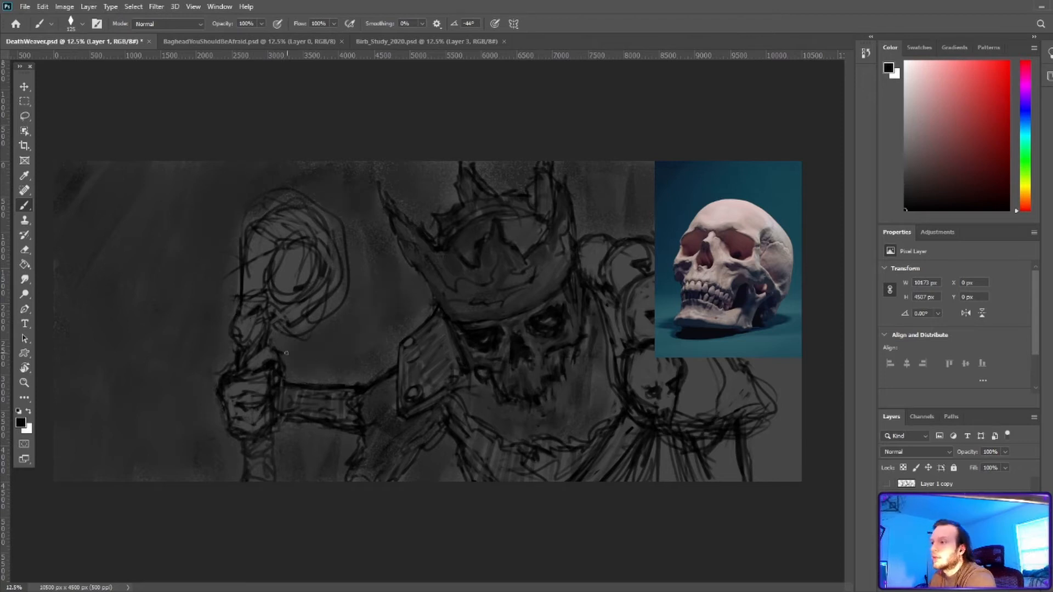
left_click(282, 347, "alt")
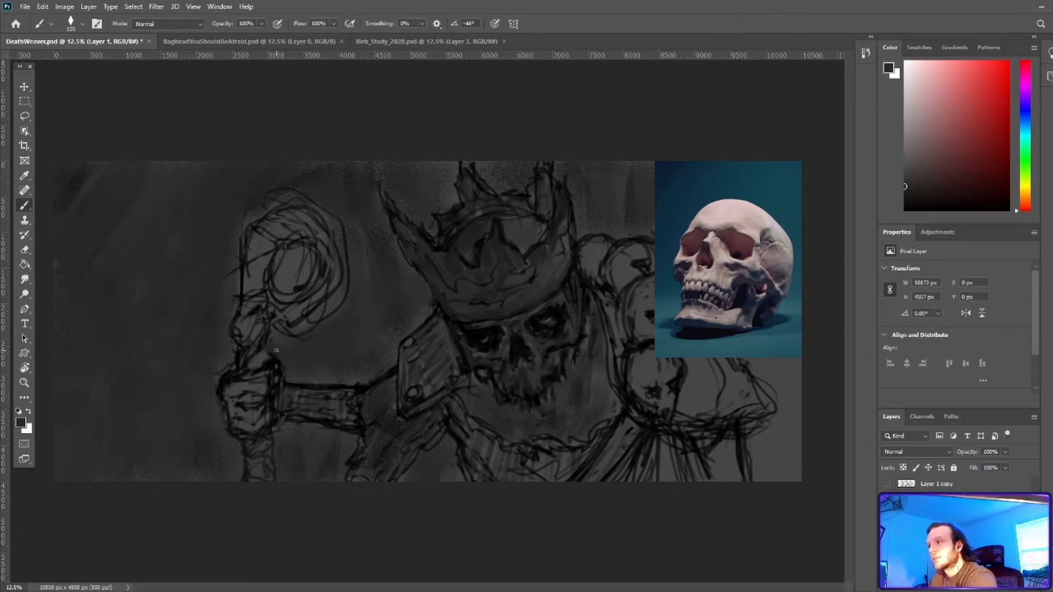
left_click(268, 354, "alt")
left_click(558, 303, "alt")
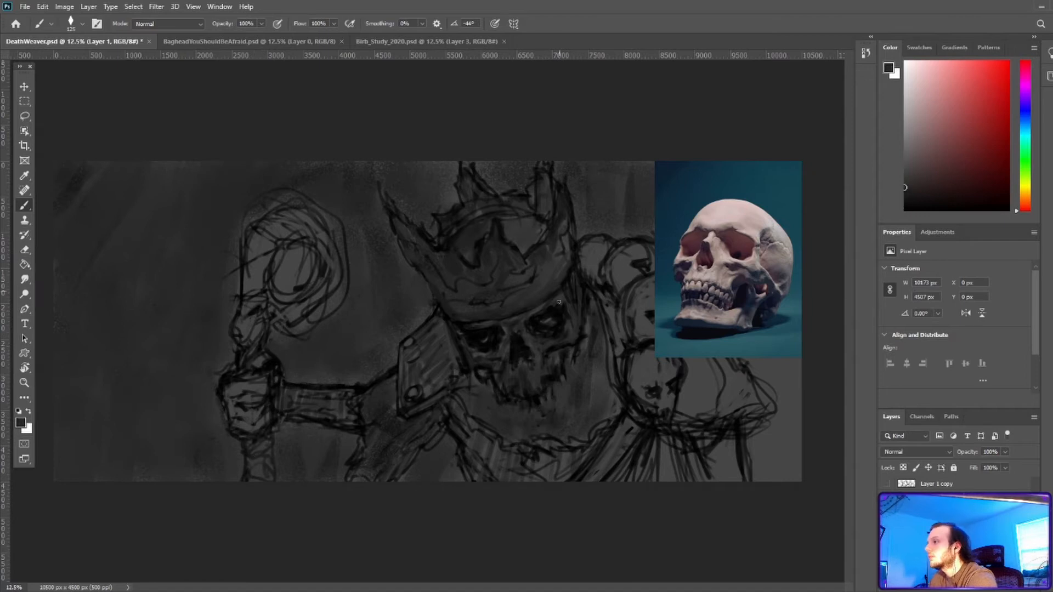
Open ImmolatorFanArt.psd as an additional document
left_click(25, 7)
left_click(99, 31)
left_click_drag(395, 48, 0, 50)
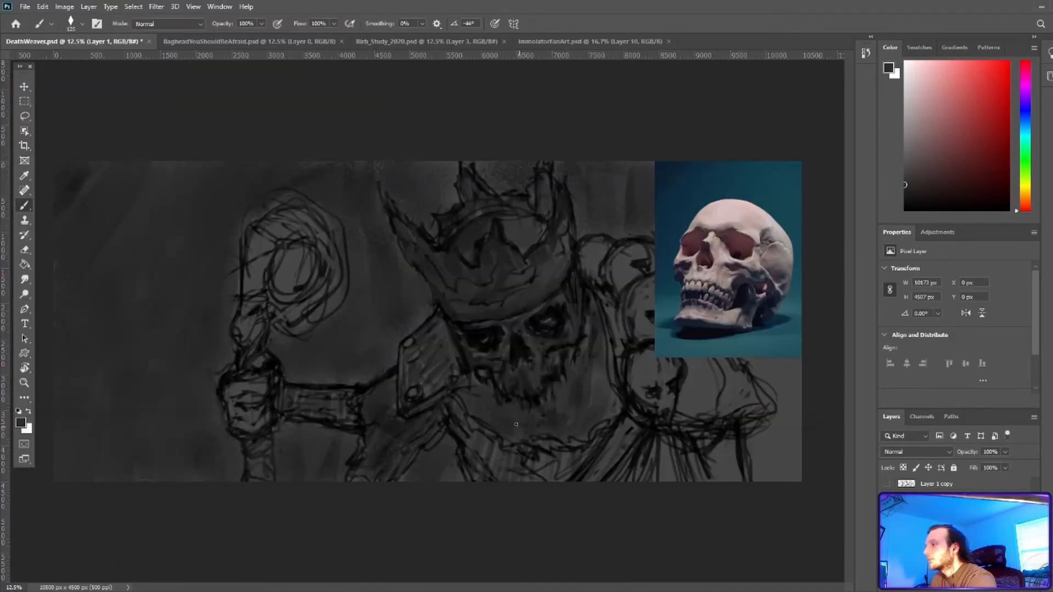
Shade the skull's left jaw and cheekbone with greys sampled from the face and neck
left_click(509, 417, "alt")
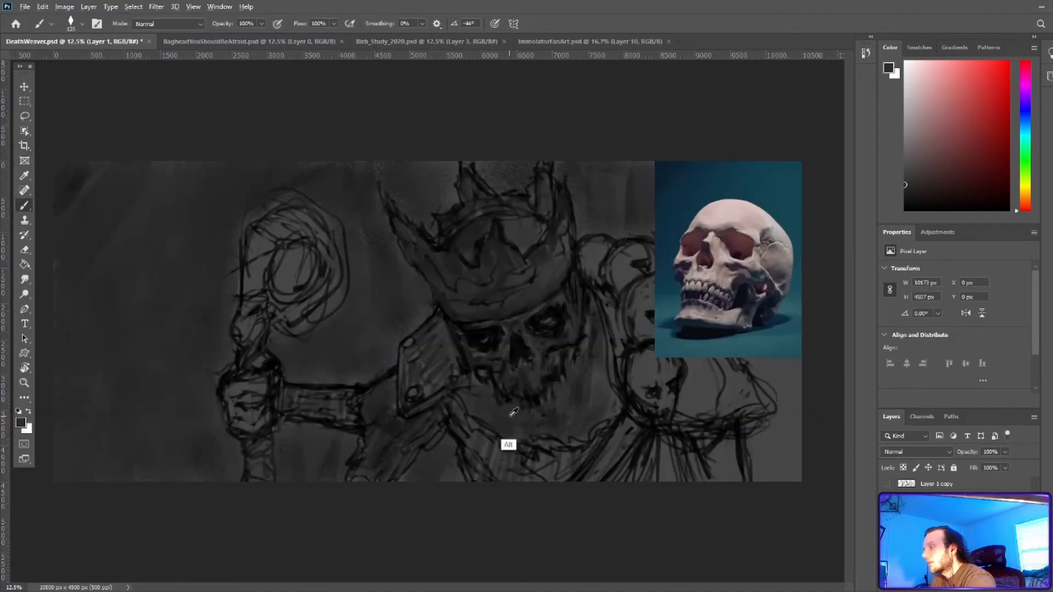
left_click_drag(496, 384, 494, 402)
left_click(482, 363, "alt")
left_click_drag(474, 354, 486, 359)
left_click(529, 394, "alt")
Lighten the crown's right band, right spike and front point with lighter grey strokes
left_click(541, 275, "alt")
left_click(533, 315, "alt")
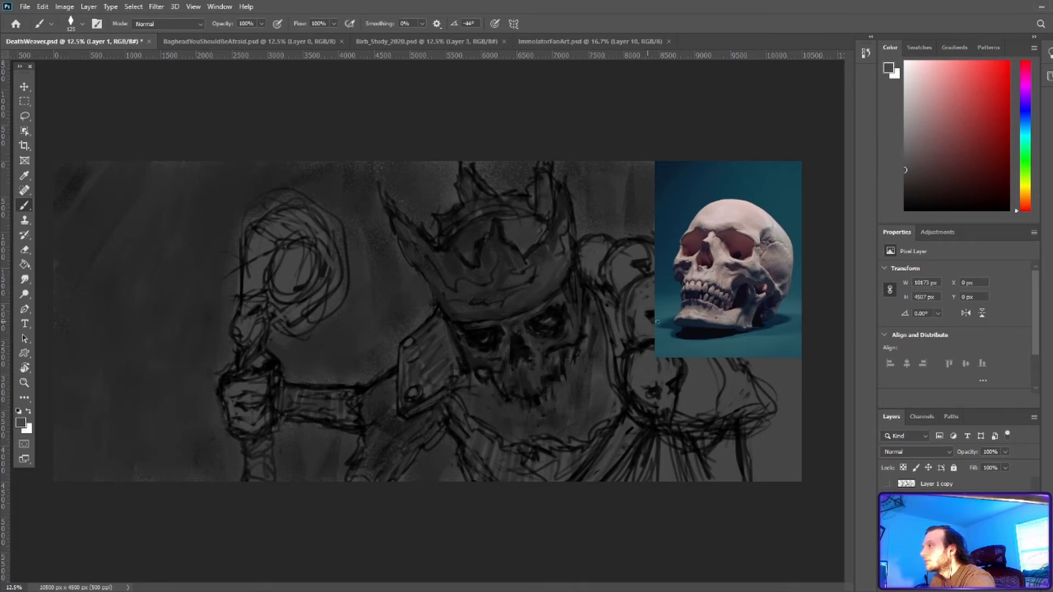
left_click_drag(557, 280, 531, 302)
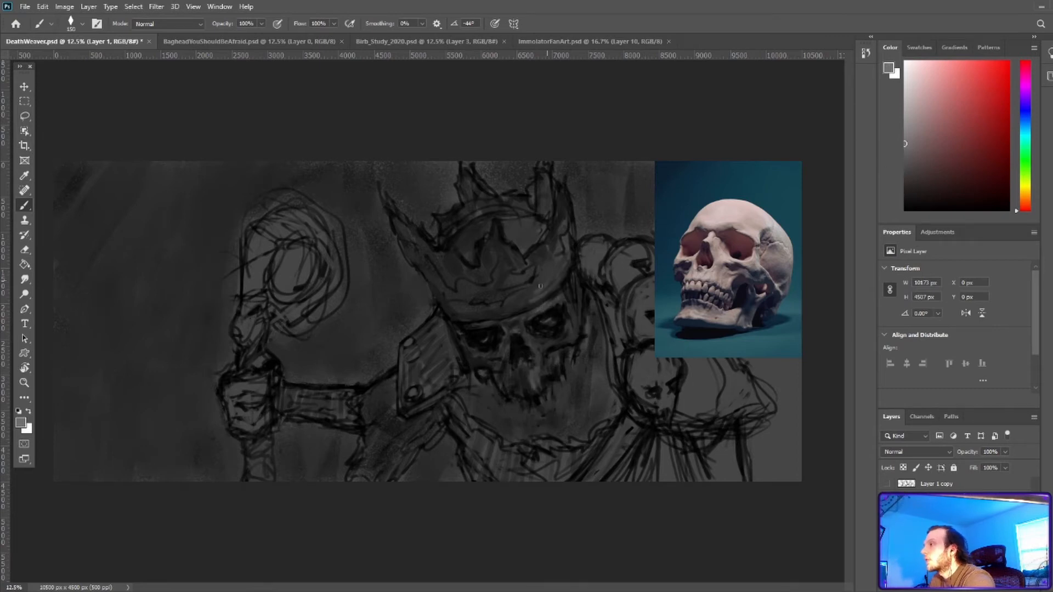
left_click_drag(550, 250, 541, 290)
left_click_drag(558, 187, 567, 226)
left_click_drag(555, 241, 528, 276)
left_click_drag(506, 243, 525, 265)
left_click(545, 293, "alt")
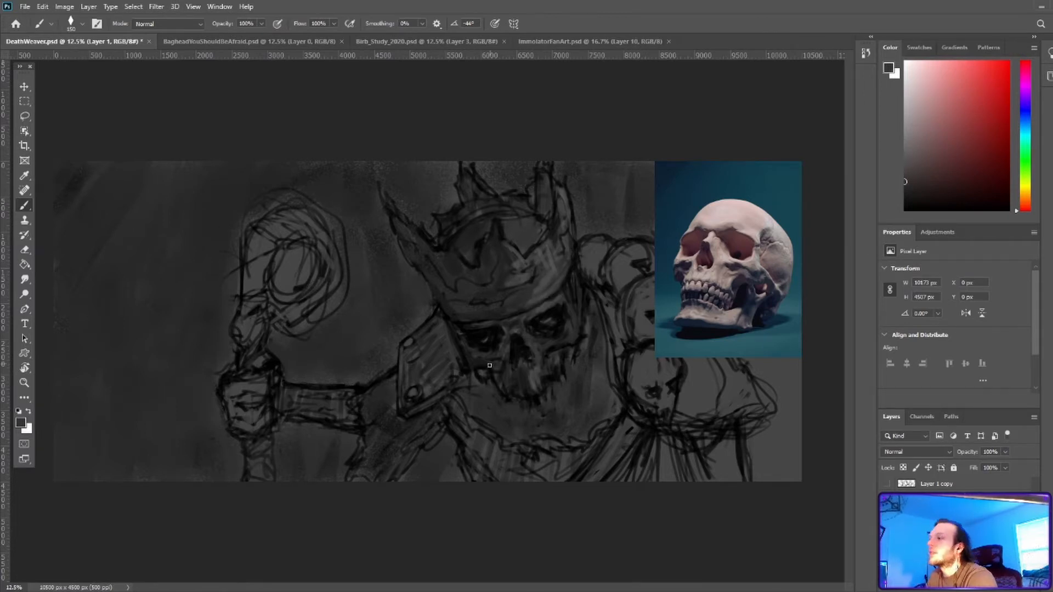
Blend the crown's lower left rim and left spike with greys sampled from the skull and crown
left_click(478, 332, "alt")
left_click_drag(466, 323, 473, 317)
left_click(456, 291, "alt")
left_click(407, 237, "alt")
left_click_drag(392, 212, 435, 244)
left_click(452, 254, "alt")
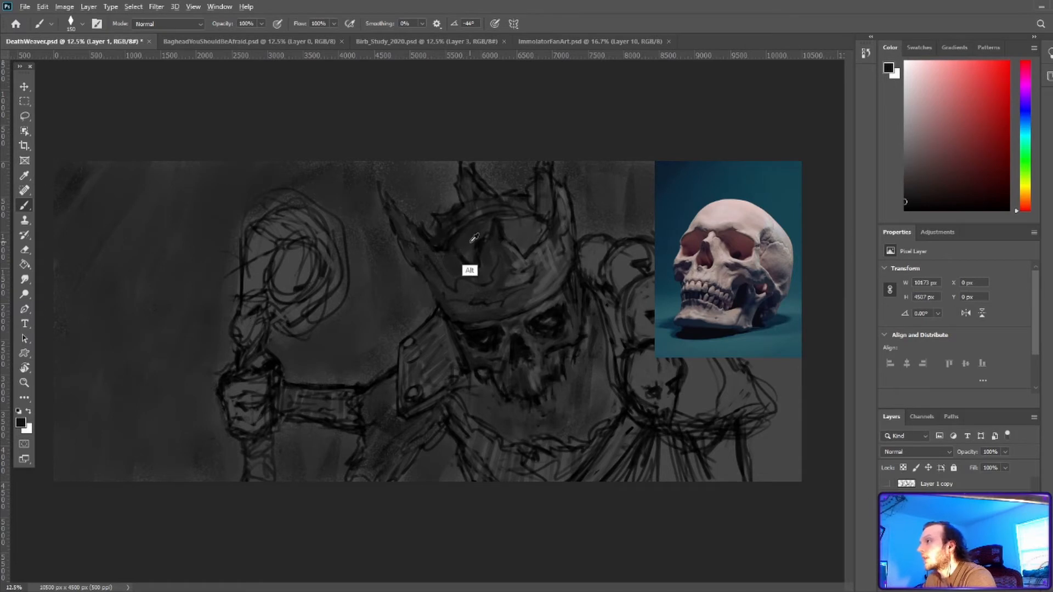
left_click(474, 237, "alt")
left_click(494, 299, "alt")
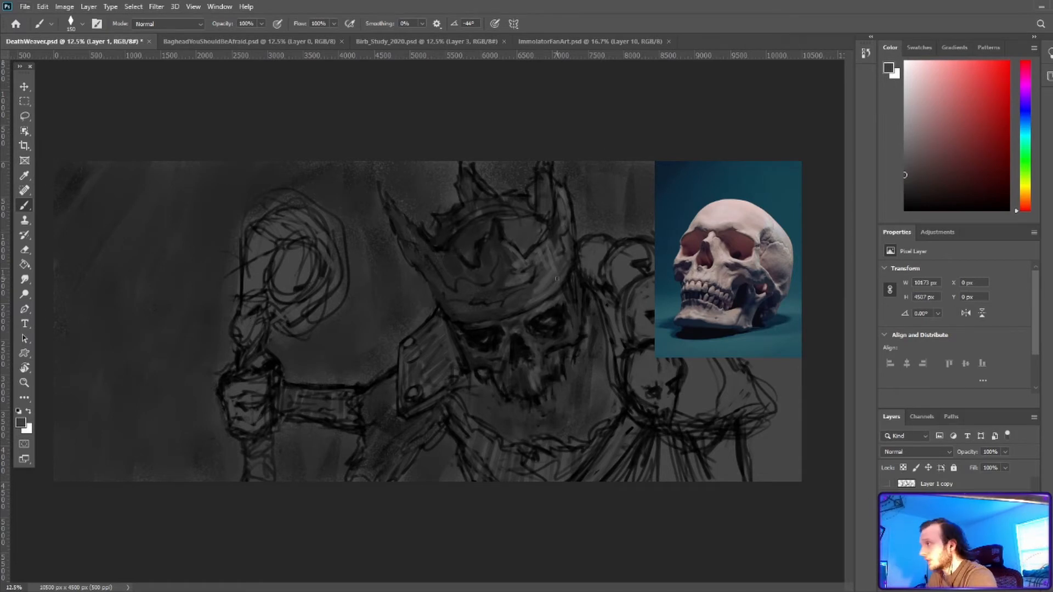
Darken the skull's left brow beneath the crown's rim with sampled dark tones
left_click(485, 327, "alt")
left_click_drag(464, 317, 457, 322)
left_click(455, 321, "alt")
left_click_drag(466, 324, 495, 324)
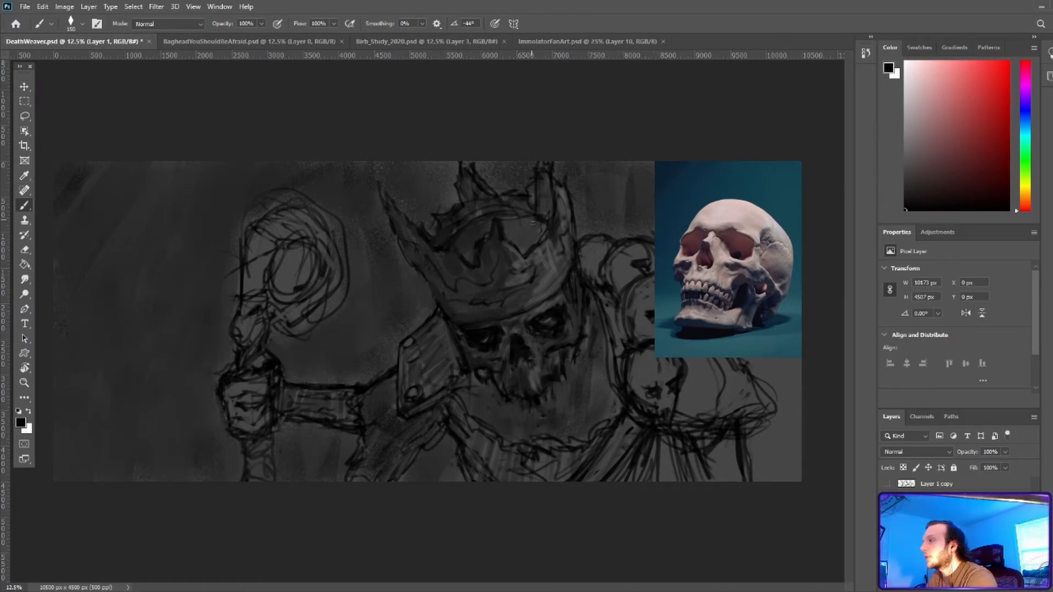
Refine the crown's left spike and rear rim in dark grey with a smaller brush
left_click(465, 278, "alt")
left_click(937, 208)
key("bracketleft")
key("bracketleft")
key("bracketleft")
key("bracketleft")
left_click(528, 204, "alt")
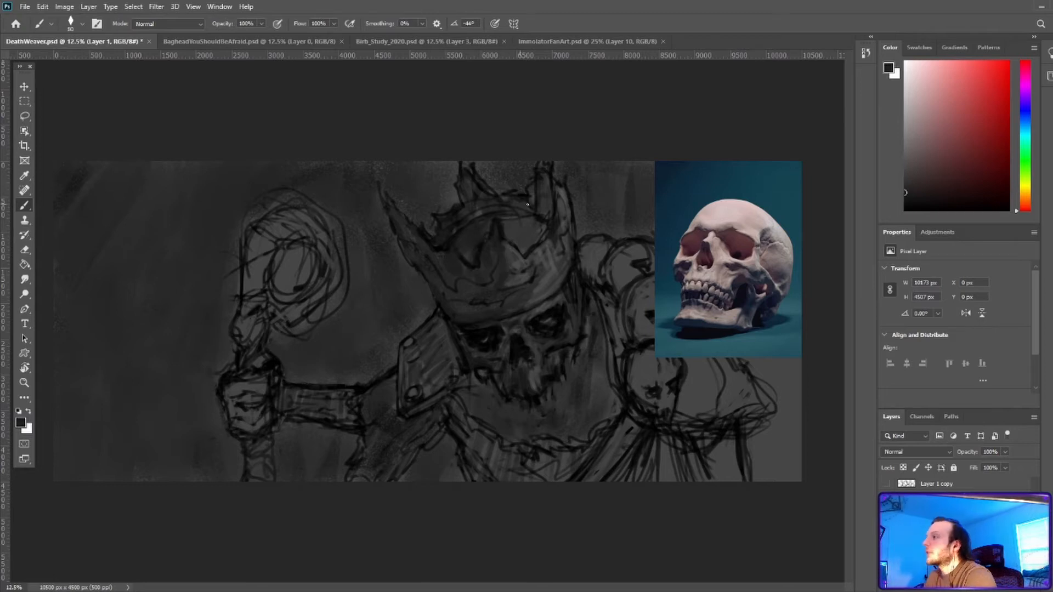
Rework the skull's left cheekbone, jaw and teeth with black and sampled greys
key("d")
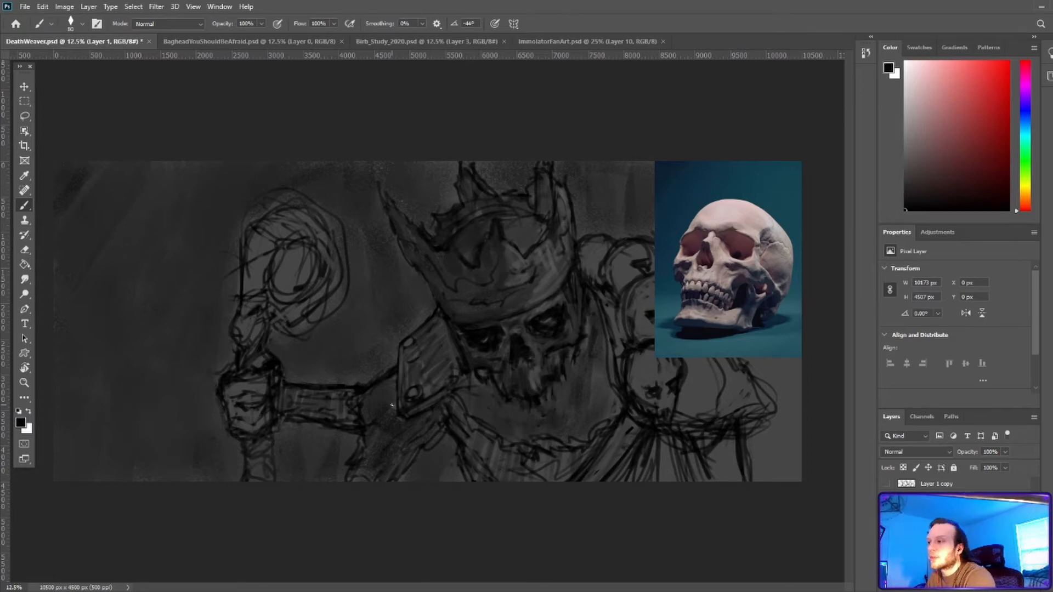
left_click(532, 384, "alt")
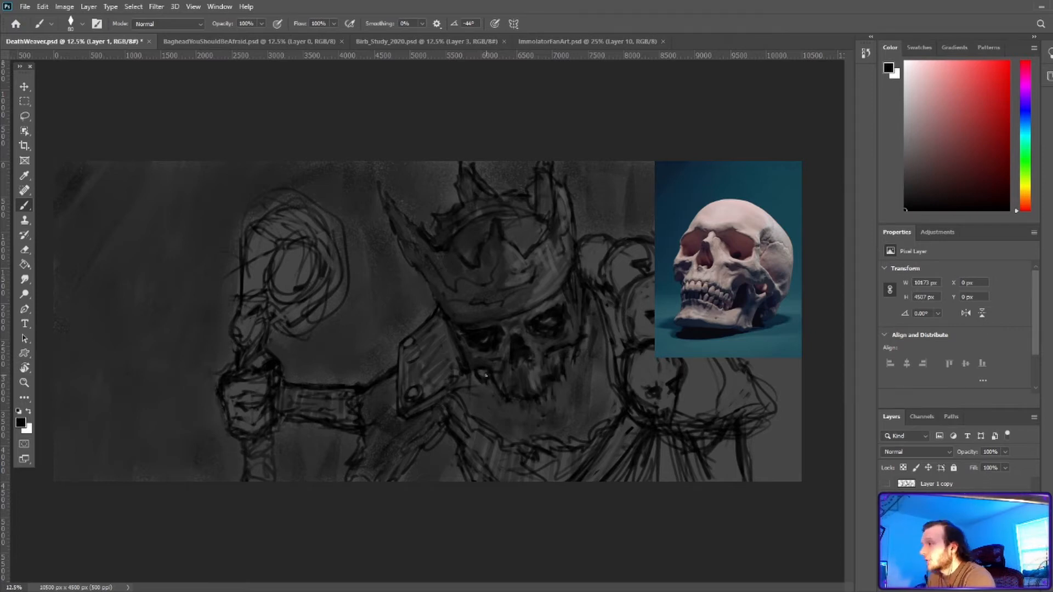
left_click(489, 384, "alt")
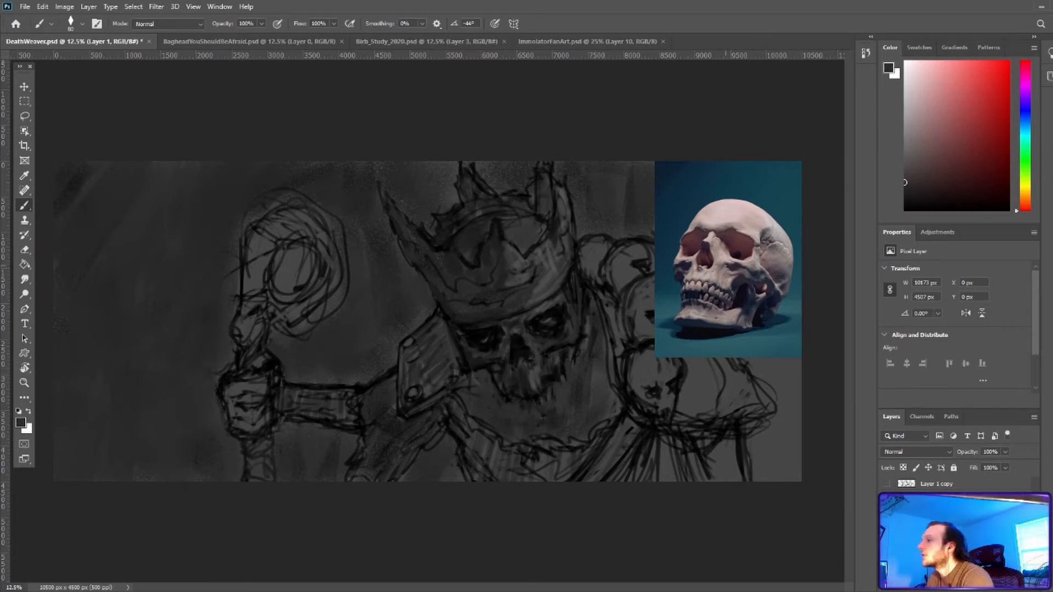
key("d")
left_click(514, 309, "alt")
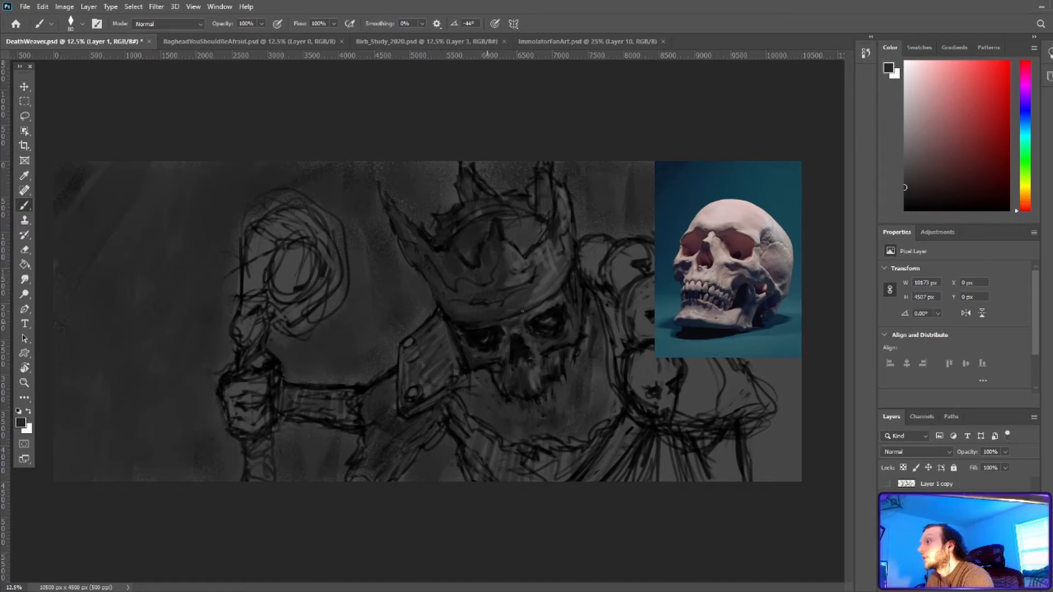
Clean up the crown's right edge with sampled greys, enlarging the brush for the background beside it
left_click(570, 278, "alt")
key("bracketright")
key("bracketright")
key("bracketright")
left_click(585, 190, "alt")
left_click_drag(569, 188, 575, 225)
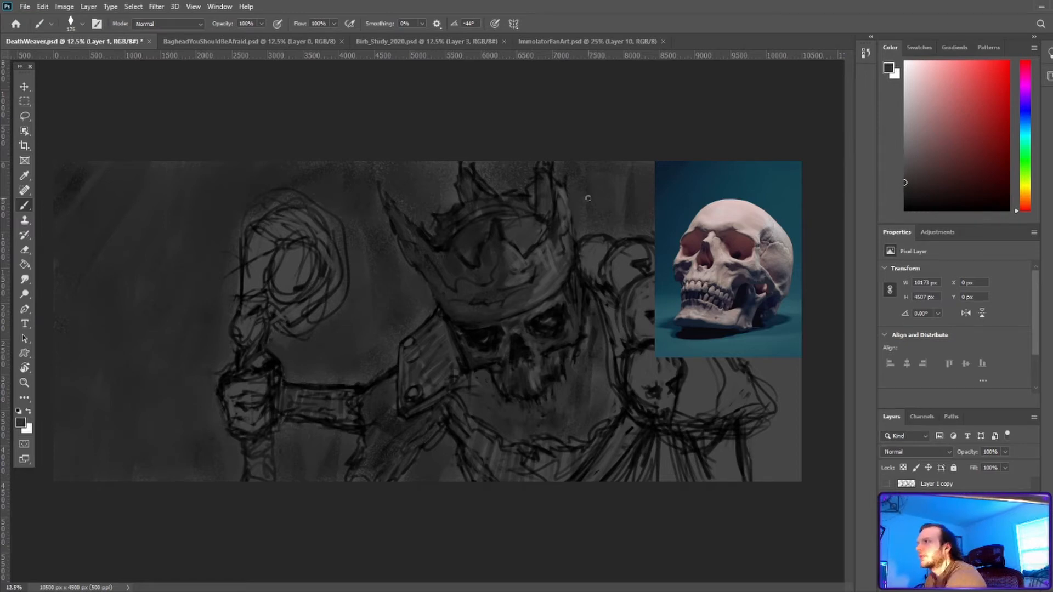
key("bracketright")
key("bracketright")
key("bracketright")
key("bracketright")
key("bracketright")
key("bracketright")
left_click(572, 183, "alt")
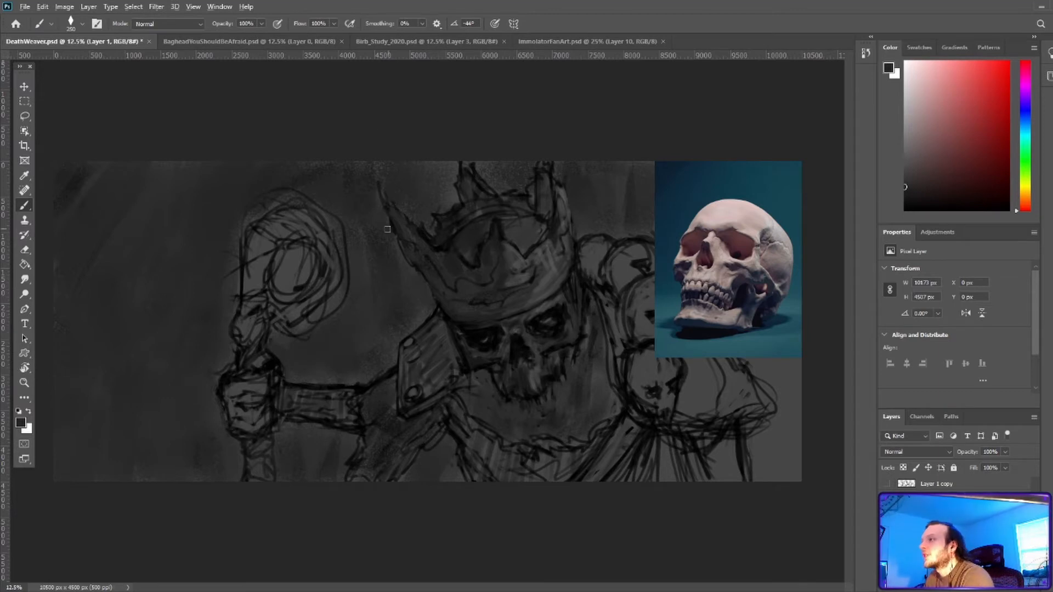
Shade the crown's left interior and centre spike with black and sampled greys
left_click(438, 255, "alt")
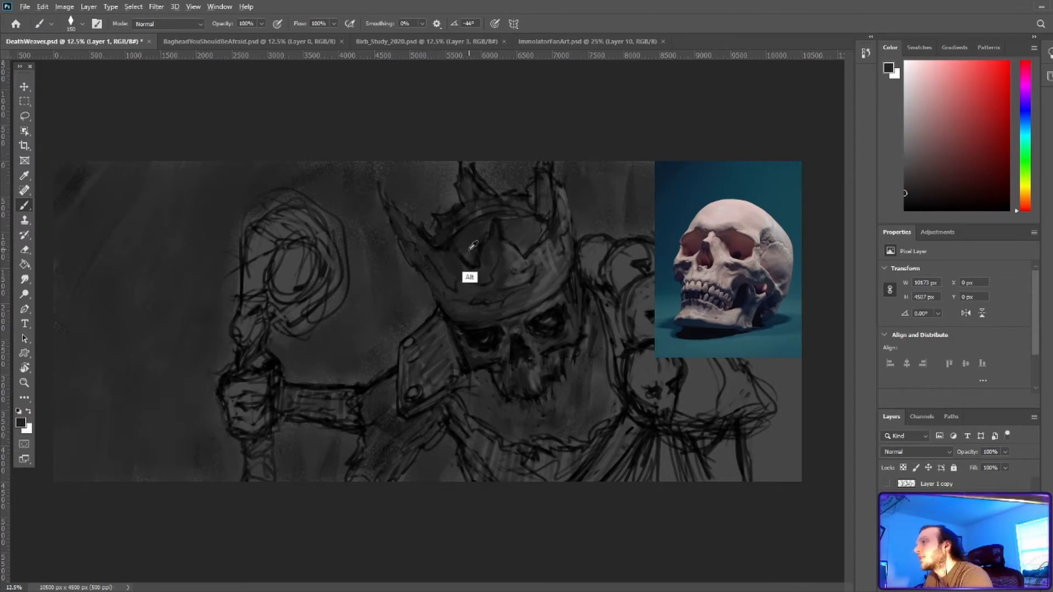
key("d")
left_click(520, 273, "alt")
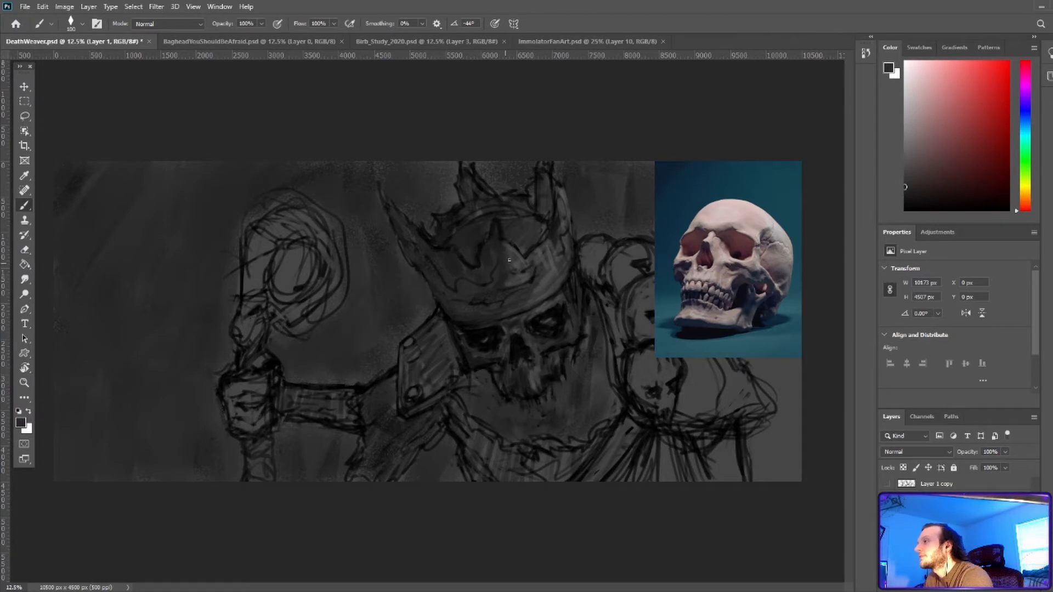
left_click_drag(498, 226, 510, 262)
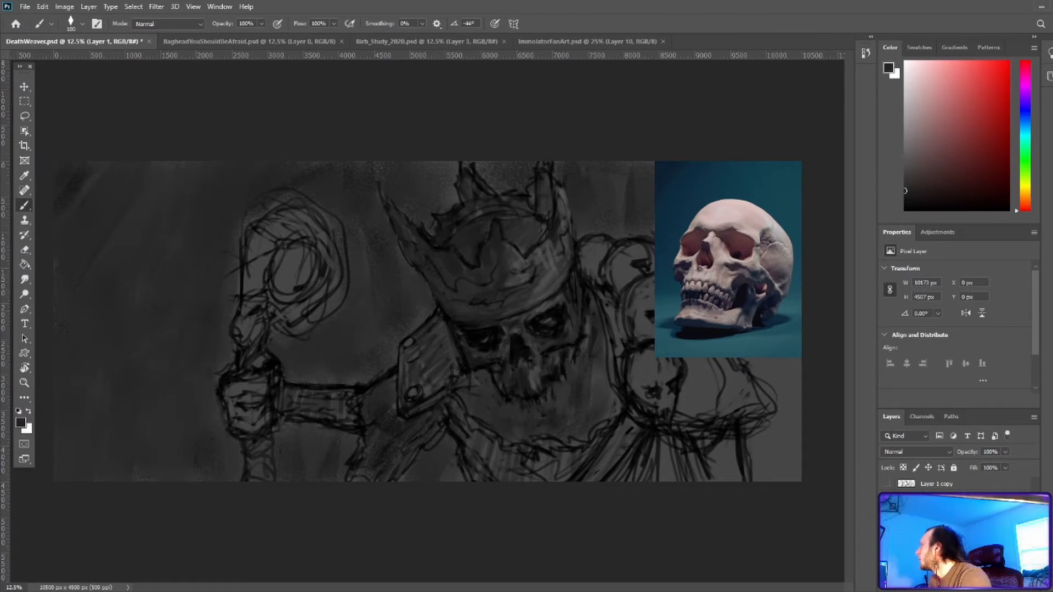
Fill the left shoulder plate with a sampled dark grey using a larger brush
key("bracketright")
key("bracketright")
key("bracketright")
key("bracketright")
left_click(418, 396, "alt")
mouse_move(419, 392)
left_mouse_down()
mouse_move(438, 365)
mouse_move(404, 398)
left_mouse_up()
left_click(489, 360, "alt")
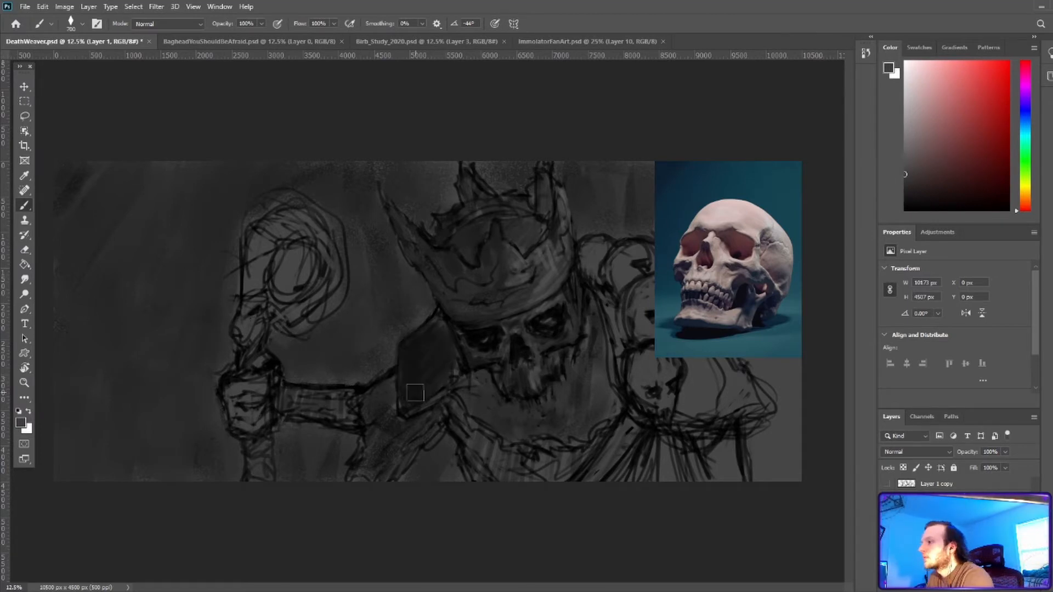
Dab in the shoulder plate's rivets and repaint its upper and lower edges with sampled greys
left_click(410, 394)
left_click(407, 349)
left_click(448, 400, "alt")
left_click_drag(430, 313, 405, 356)
left_click(394, 339, "alt")
left_click_drag(407, 338, 400, 347)
left_click(426, 357, "alt")
mouse_move(443, 388)
left_mouse_down()
mouse_move(422, 404)
mouse_move(448, 378)
left_mouse_up()
Define the shoulder plate's inner edge and the area beside the neck with a smaller brush, and save the document
key("bracketleft")
key("bracketleft")
key("bracketleft")
key("bracketleft")
key("bracketleft")
left_click(503, 347, "alt")
left_click_drag(448, 424, 419, 392)
left_click(508, 442, "alt")
left_click(410, 323, "alt")
mouse_move(433, 313)
left_mouse_down()
mouse_move(401, 348)
mouse_move(423, 372)
mouse_move(441, 428)
left_mouse_up()
key("ctrl+s")
Paint the shoulder plate's lower rivet and refine the plate's shading with sampled greys
left_click(413, 394)
left_click(445, 342, "alt")
left_click(437, 381, "alt")
left_click(416, 429, "alt")
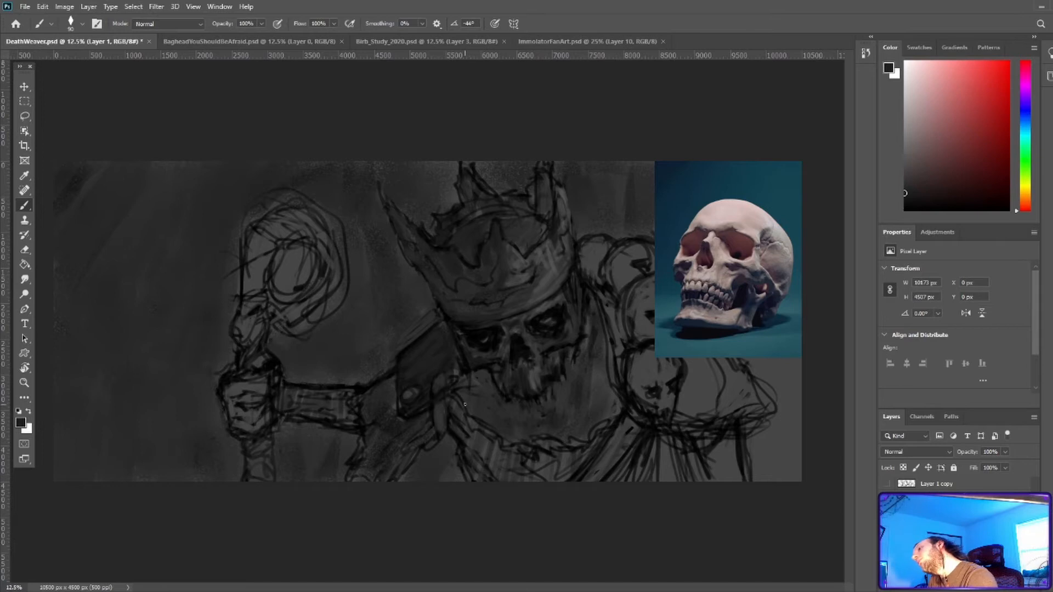
left_click(409, 336, "alt")
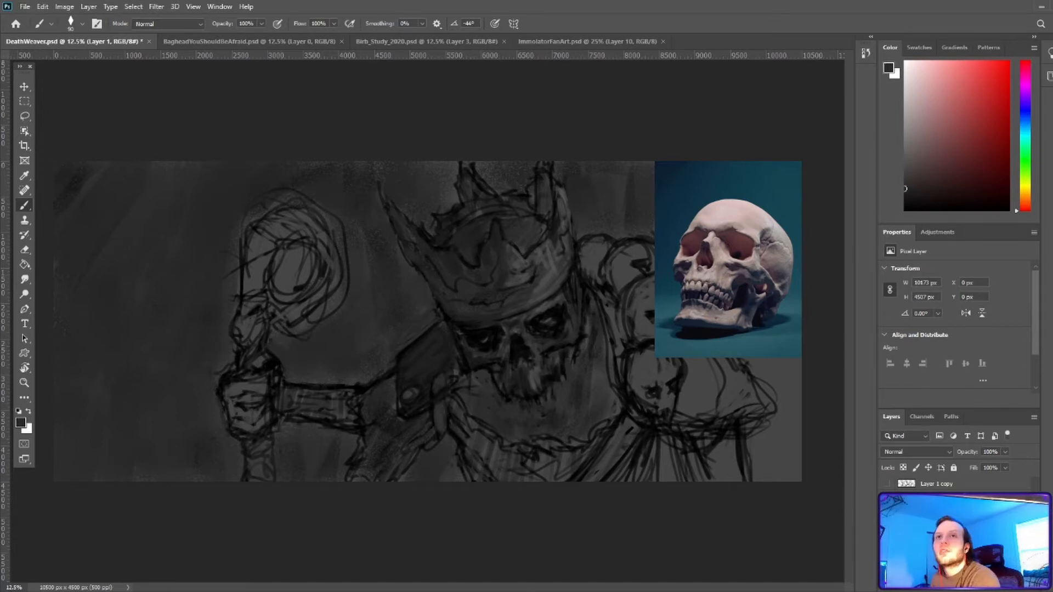
Refine the crown's right rear spike, interior and lower left corner with sampled dark tones and black
left_click(449, 239, "alt")
left_click(453, 236, "alt")
mouse_move(547, 165)
left_mouse_down()
mouse_move(555, 211)
mouse_move(570, 217)
left_mouse_up()
left_click(500, 249, "alt")
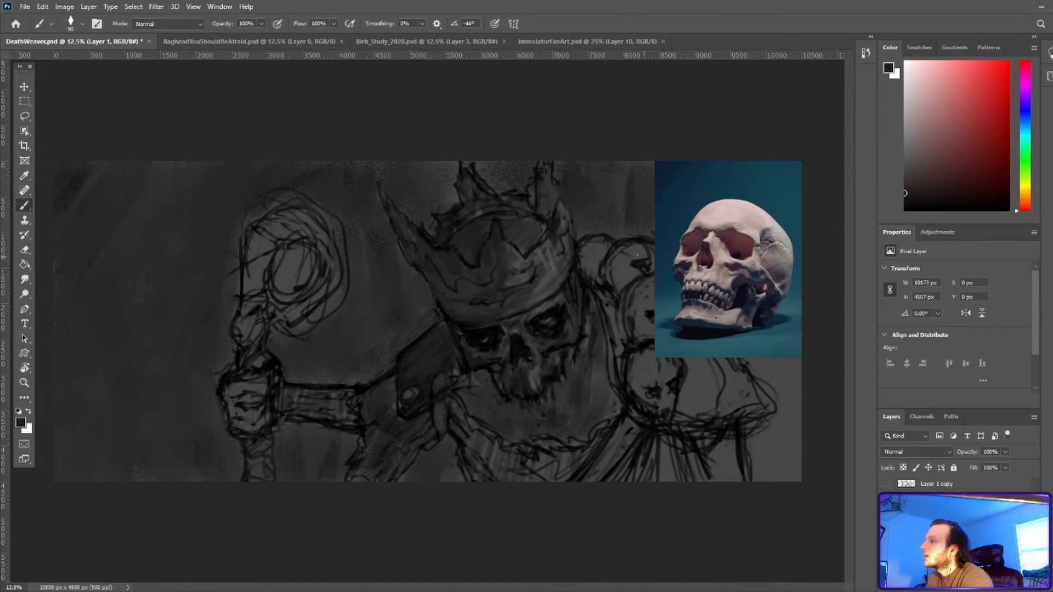
key("d")
left_click(446, 316, "alt")
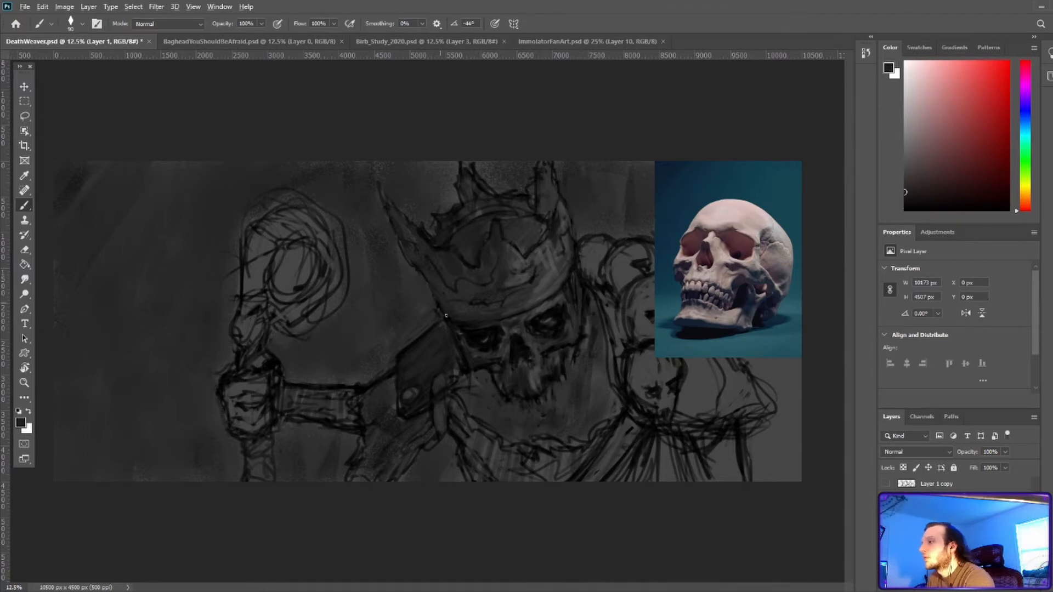
Shade the skull's lower jaw, chin and right cheek with sampled dark greys
left_click(507, 413, "alt")
left_click(510, 410, "alt")
left_click_drag(524, 392, 512, 403)
mouse_move(505, 396)
left_mouse_down()
mouse_move(512, 404)
mouse_move(502, 388)
mouse_move(520, 402)
mouse_move(563, 378)
left_mouse_up()
left_click(497, 373, "alt")
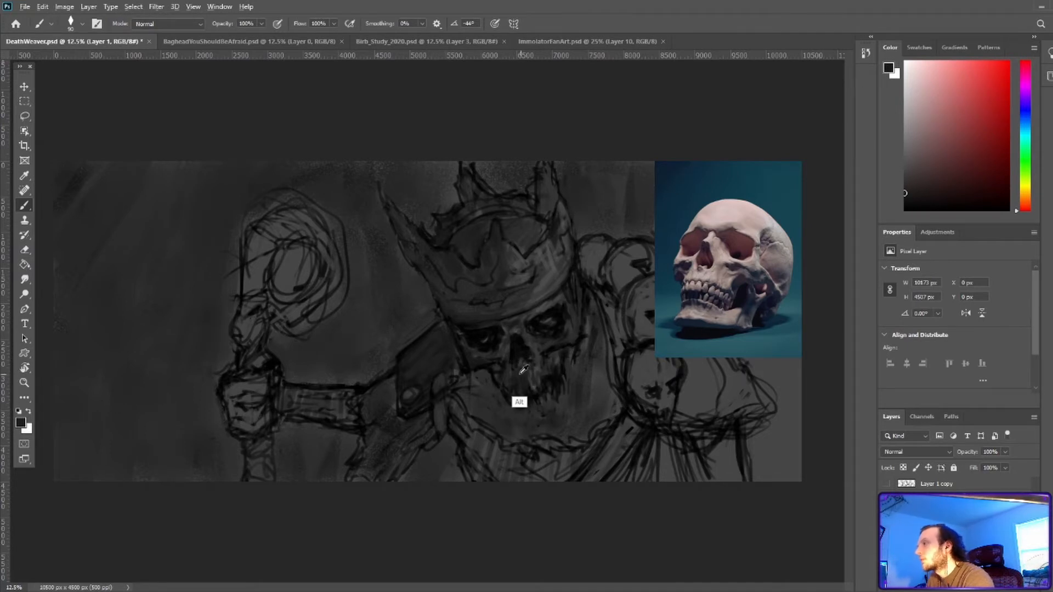
Shade both of the skull's eye sockets and the brow beneath the crown with sampled greys
left_click(521, 367, "alt")
left_click_drag(548, 331, 556, 324)
mouse_move(479, 339)
left_mouse_down()
mouse_move(498, 348)
mouse_move(486, 339)
left_mouse_up()
left_click_drag(496, 331, 504, 325)
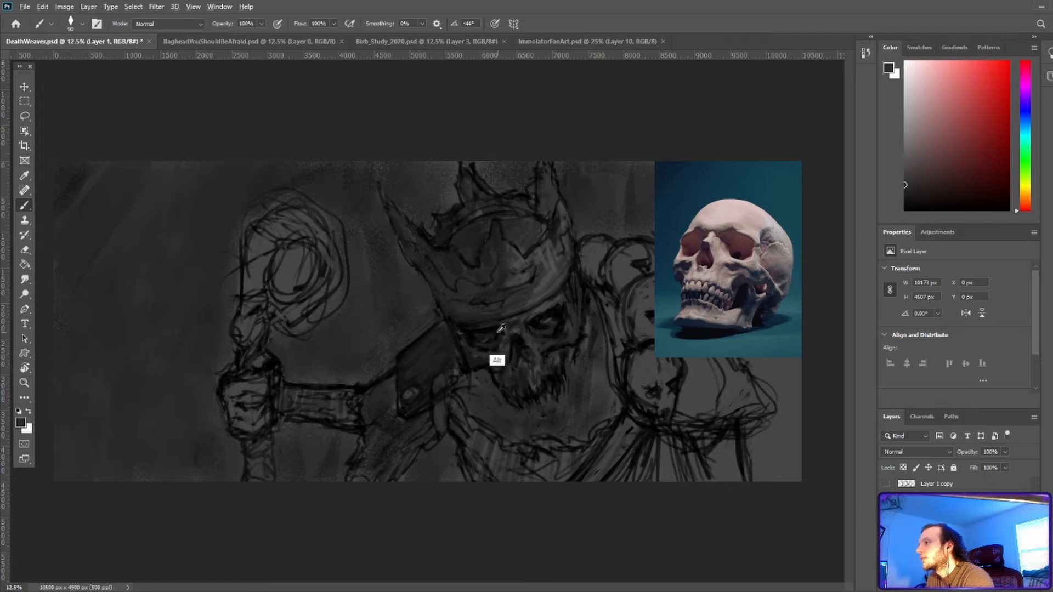
left_click(497, 360, "alt")
left_click(473, 360, "alt")
left_click(906, 210)
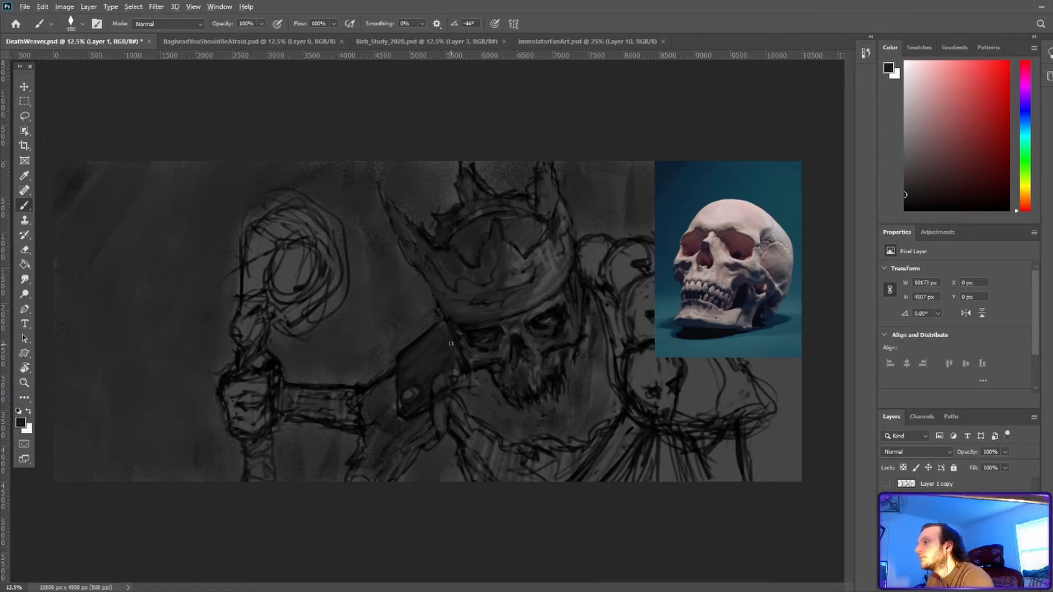
Repaint the shoulder plate's lower rivet and lower edge using a smaller brush and sampled greys
key("bracketleft")
key("bracketleft")
left_click(414, 396, "alt")
mouse_move(415, 391)
left_mouse_down()
mouse_move(435, 401)
mouse_move(433, 435)
left_mouse_up()
left_click(600, 415, "alt")
left_click(412, 405, "alt")
left_click(434, 406, "alt")
left_click(431, 415, "alt")
Shade the shoulder plate's outer left edge and upper corner with a larger brush and sampled greys
key("bracketright")
key("bracketright")
key("bracketright")
left_click(441, 391, "alt")
left_click(441, 382, "alt")
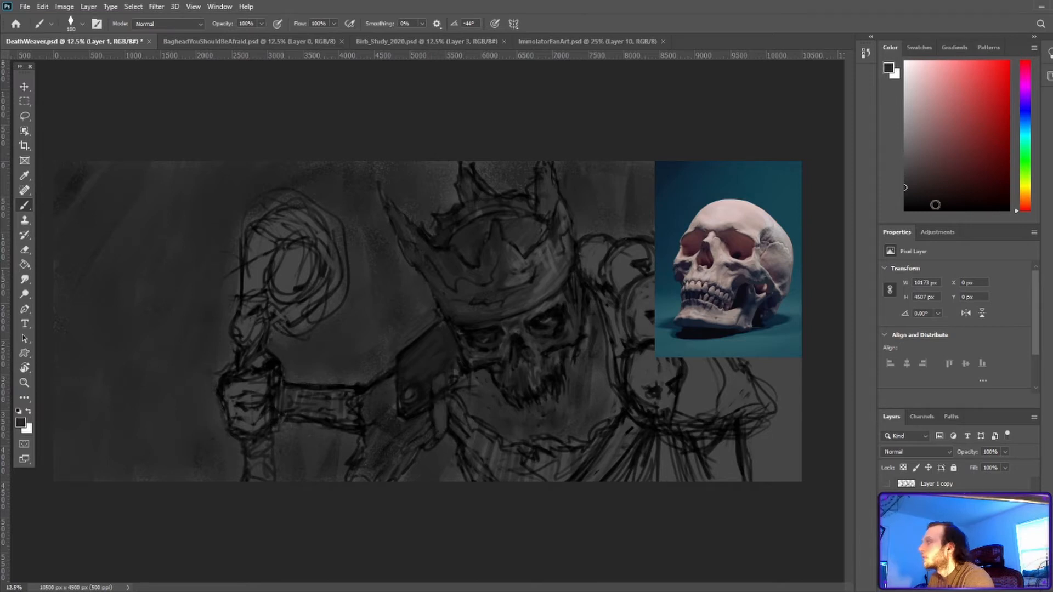
left_click(607, 395, "alt")
left_click(410, 362, "alt")
mouse_move(407, 350)
left_mouse_down()
mouse_move(404, 381)
mouse_move(423, 372)
left_mouse_up()
left_click(599, 382, "alt")
left_click(415, 378, "alt")
left_click(409, 394, "alt")
left_click(410, 407, "alt")
Paint along the shoulder plate's upper edge with a larger brush, and define its outline with black
key("bracketright")
key("bracketright")
key("bracketright")
key("bracketright")
key("bracketright")
left_click_drag(432, 333, 420, 347)
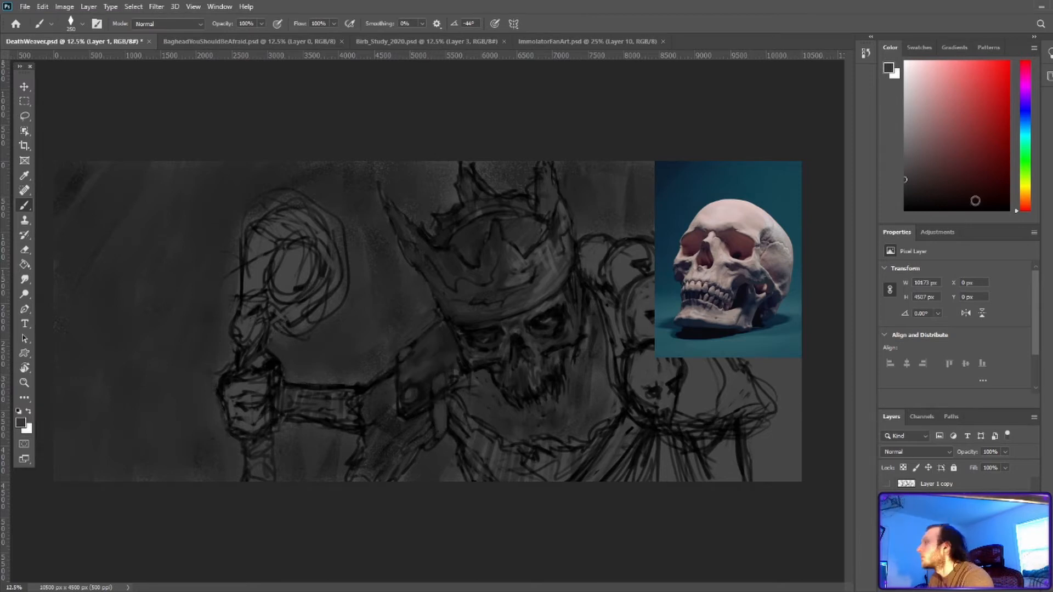
mouse_move(974, 202)
left_mouse_down()
mouse_move(905, 184)
mouse_move(904, 212)
left_mouse_up()
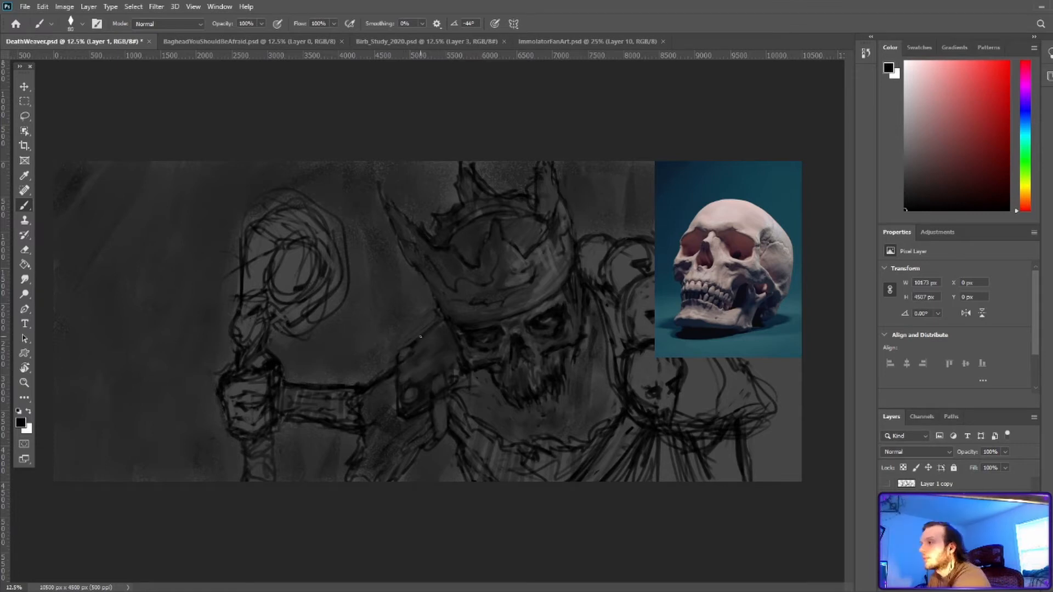
Block in the upper arm below the shoulder plate with sampled dark grey, covering the rough sketch lines
left_click(383, 392, "alt")
mouse_move(365, 388)
left_mouse_down()
mouse_move(390, 375)
mouse_move(364, 428)
left_mouse_up()
key("bracketright")
key("bracketright")
key("bracketright")
key("bracketright")
key("bracketright")
key("bracketright")
key("bracketright")
left_click(387, 441, "alt")
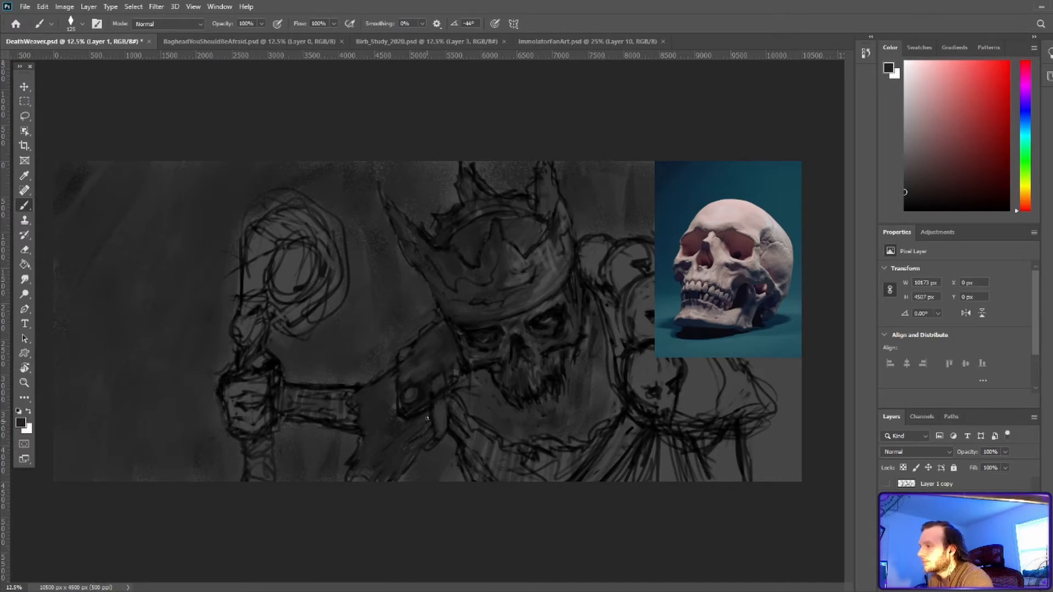
Refine the shoulder plate's lower right part and face with sampled greys
left_click_drag(437, 379, 433, 391)
left_click(412, 374, "alt")
left_click(406, 377, "alt")
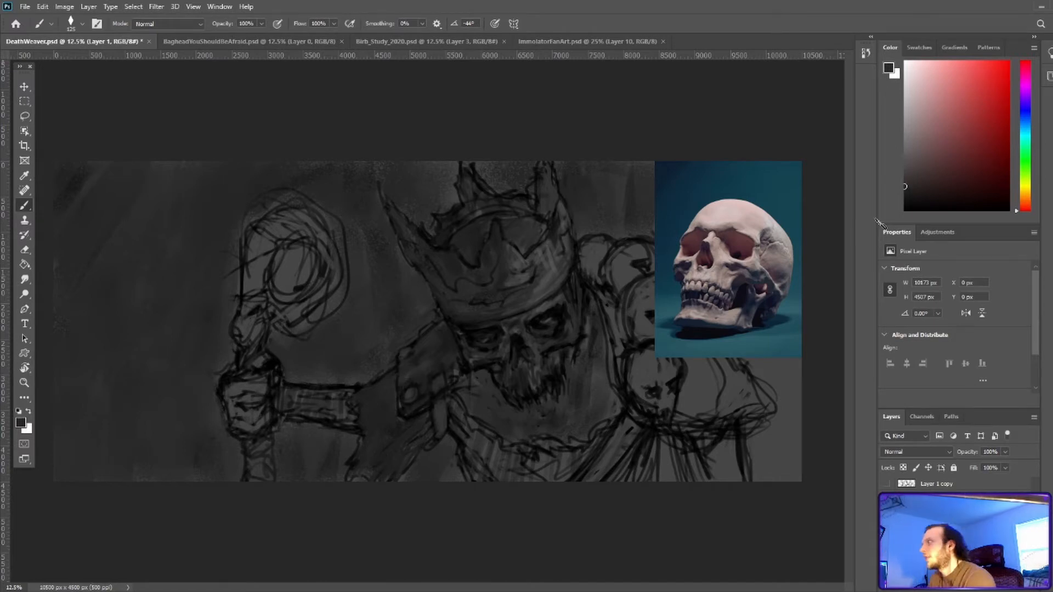
Darken the crown's right side and lower rim above the skull with black and sampled tones
left_click(905, 210)
left_click(590, 205, "alt")
left_click_drag(571, 273, 573, 259)
left_click_drag(503, 318, 524, 313)
left_click(543, 336, "alt")
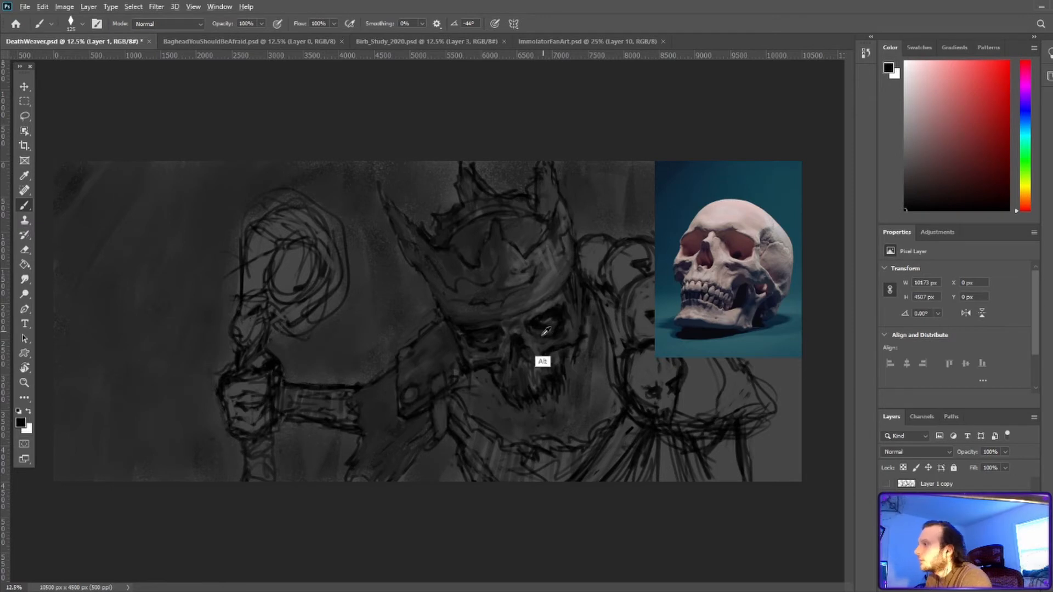
Outline both sides of the upper arm in black with a resized brush, and shade the adjoining forearm with sampled grey
key("bracketright")
key("bracketright")
key("bracketright")
key("bracketright")
key("bracketright")
key("bracketright")
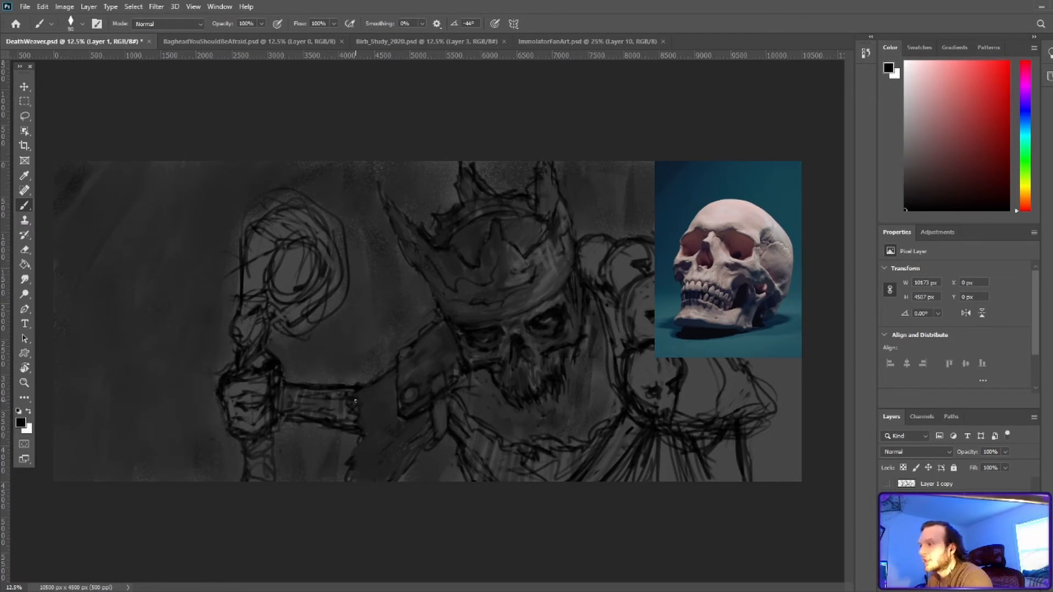
mouse_move(356, 401)
left_mouse_down()
mouse_move(366, 429)
mouse_move(349, 480)
left_mouse_up()
left_click_drag(432, 442, 401, 479)
left_click(323, 431, "alt")
left_click_drag(327, 397, 329, 404)
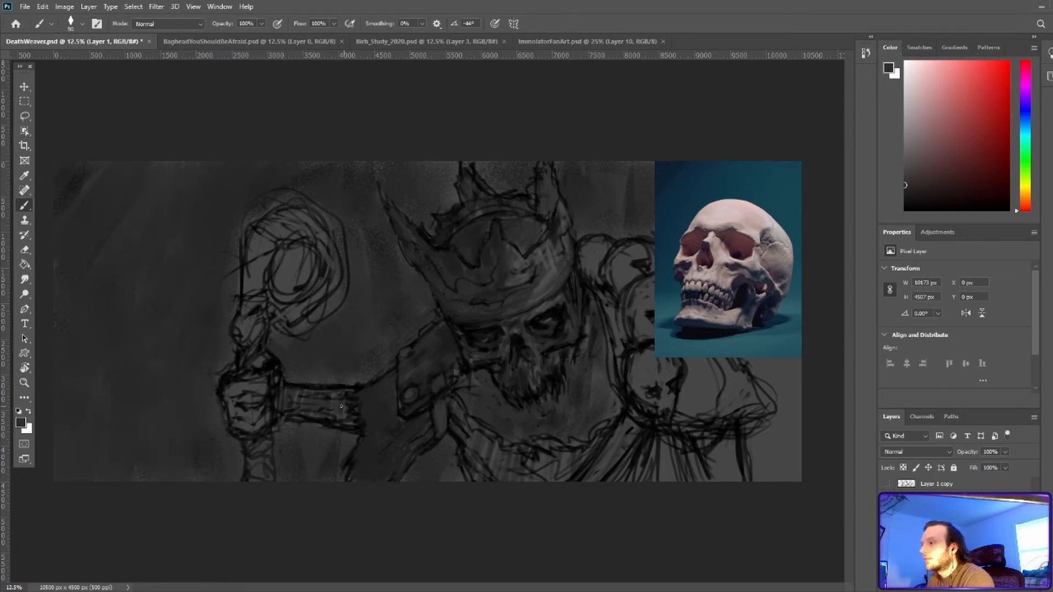
Clean up the arm's top contour between the forearm and the shoulder plate with sampled greys
left_click(387, 380, "alt")
left_click_drag(381, 376, 395, 368)
left_click(595, 393, "alt")
left_click(547, 279, "alt")
left_click(458, 356, "alt")
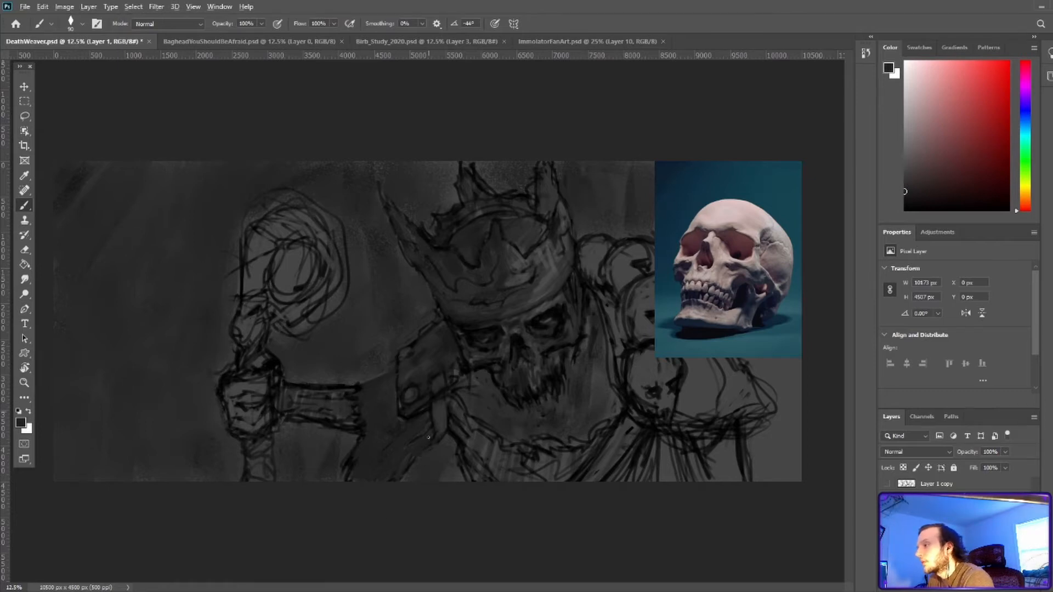
Shade the strip beside the shoulder plate's lower right corner with sampled greys and black
left_click(439, 418, "alt")
mouse_move(433, 399)
left_mouse_down()
mouse_move(442, 389)
mouse_move(444, 399)
left_mouse_up()
left_click(431, 408, "alt")
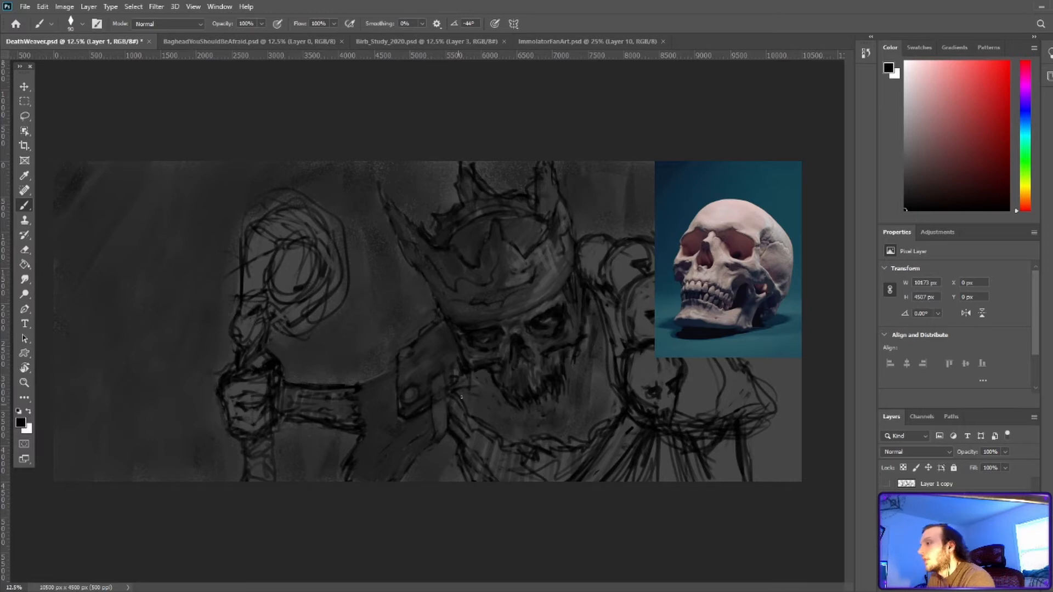
left_click(461, 398, "alt")
Refine the shoulder plate's upper edge with a smaller brush and sampled tones, and save the document
key("bracketleft")
key("bracketleft")
left_click(423, 331, "alt")
left_click_drag(425, 339, 435, 324)
left_click(433, 339, "alt")
left_click(437, 332, "alt")
key("ctrl+s")
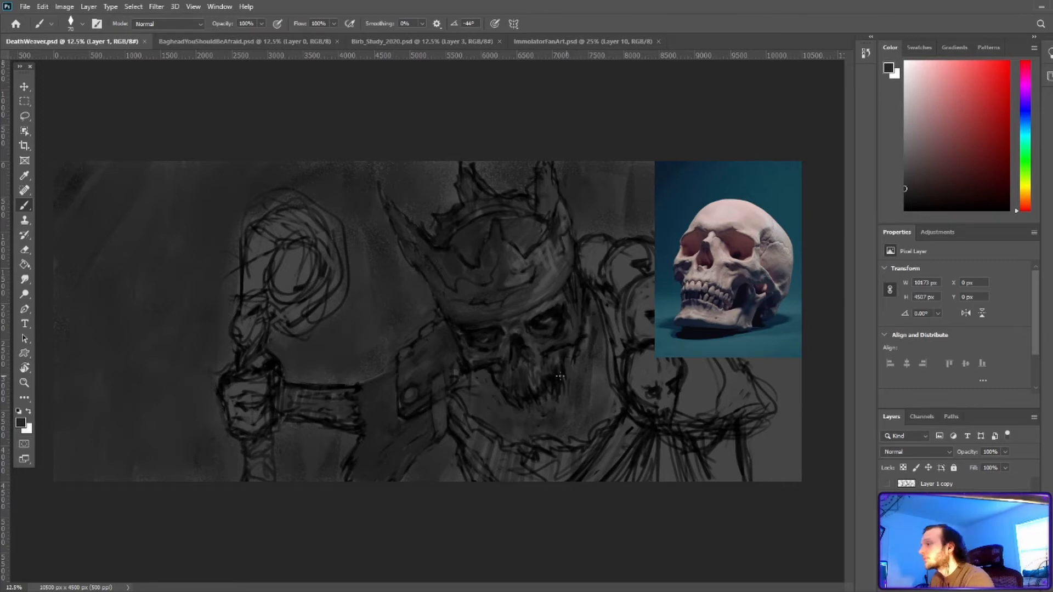
key("ctrl+s")
right_click(935, 511)
left_click(982, 119)
left_click(640, 168)
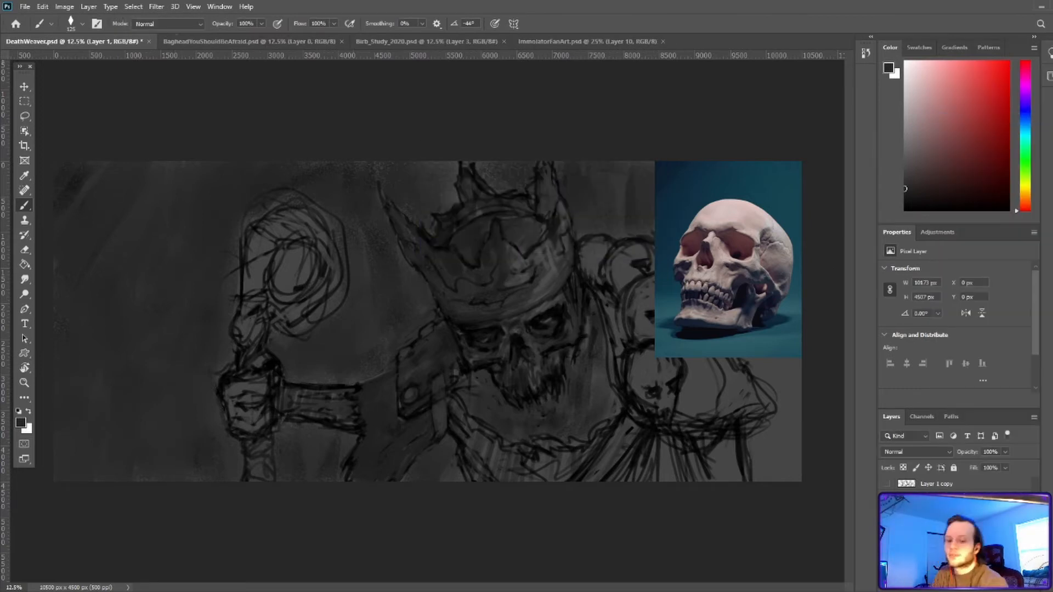
Save the document and outline both sides of the skull's lower jaw in black
key("ctrl+s")
key("d")
left_click_drag(577, 357, 569, 417)
mouse_move(486, 375)
left_mouse_down()
mouse_move(511, 420)
mouse_move(534, 427)
left_mouse_up()
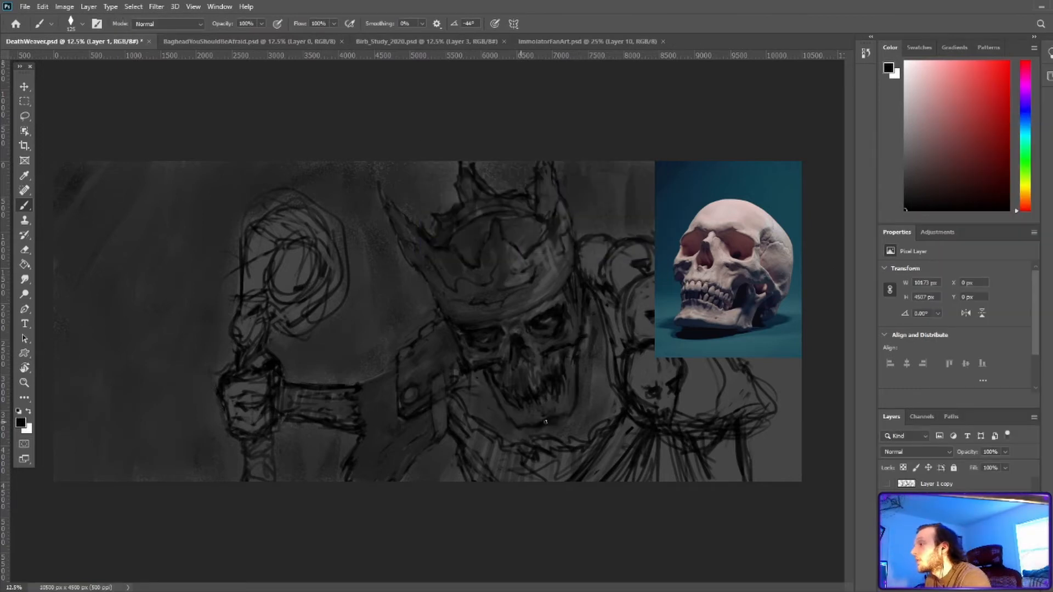
Paint grey teeth into the skull's open mouth and reinforce the jaw's contour with black
left_click(514, 386, "alt")
left_click(540, 391, "alt")
mouse_move(528, 392)
left_mouse_down()
mouse_move(535, 411)
mouse_move(559, 366)
left_mouse_up()
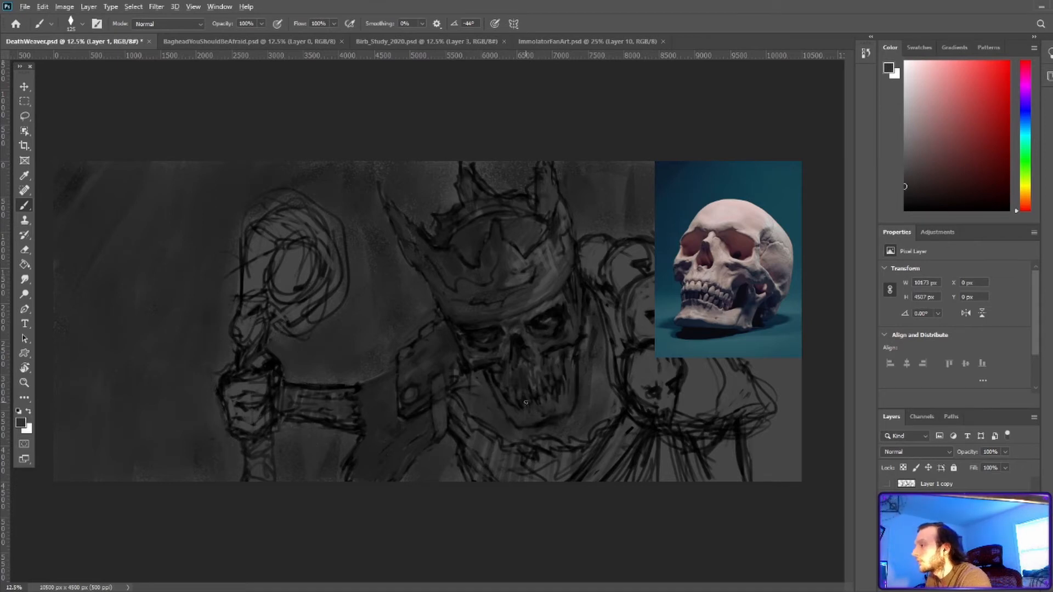
key("d")
mouse_move(503, 413)
left_mouse_down()
mouse_move(517, 431)
mouse_move(575, 397)
mouse_move(586, 341)
left_mouse_up()
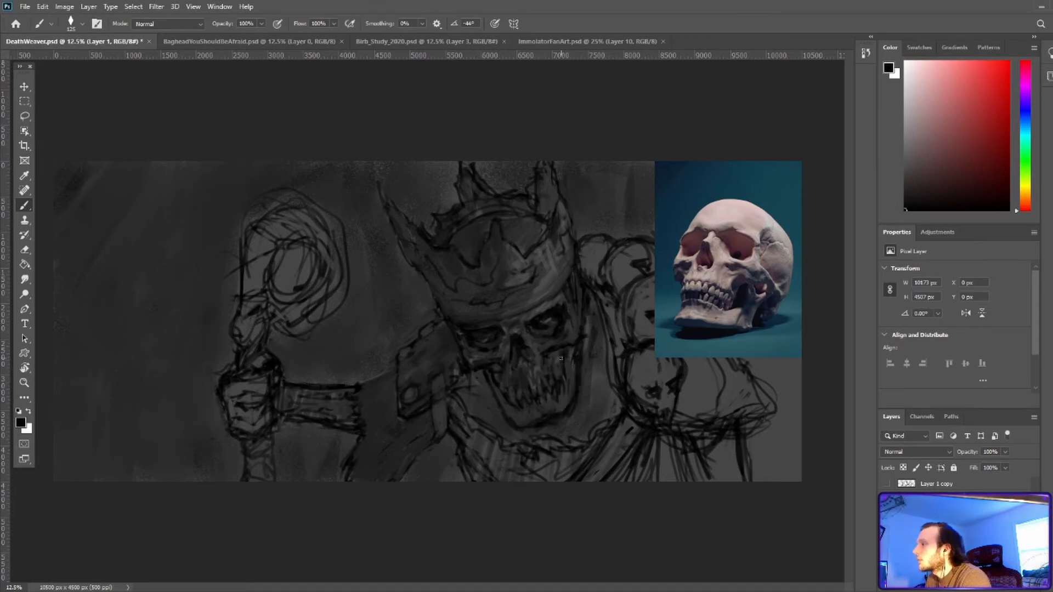
Add muted pinkish-grey highlights around the skull's nose bridge and right eye socket, and save the document
left_click(568, 305, "alt")
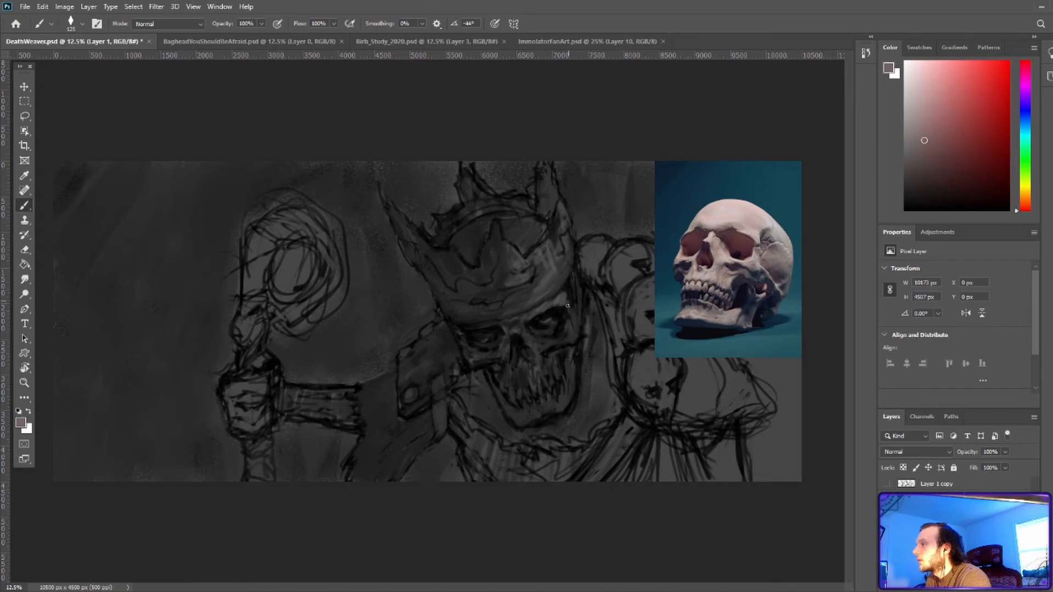
key("d")
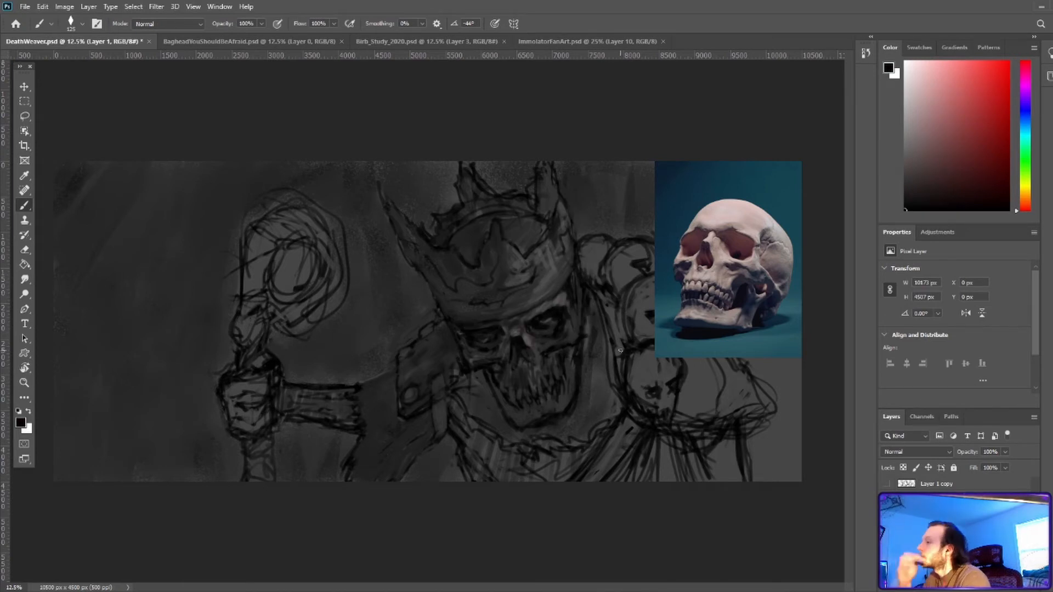
left_click(514, 358, "alt")
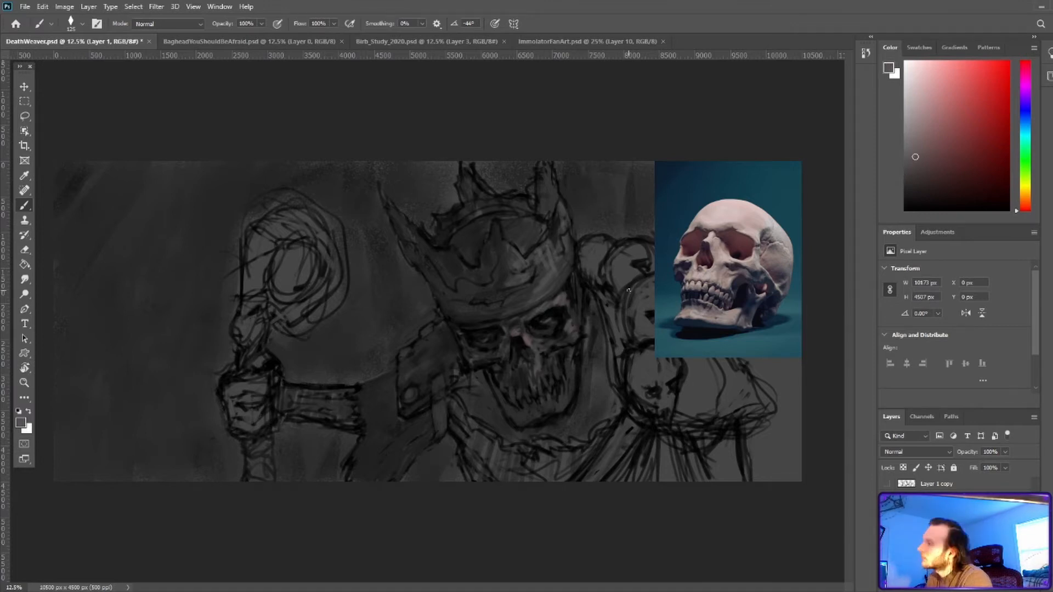
key("ctrl+s")
Shade the brow ridge above the skull's left eye socket with sampled greys
left_click(534, 303, "alt")
left_click(481, 328, "alt")
left_click_drag(503, 326, 485, 320)
left_click(471, 359, "alt")
left_click(530, 287, "alt")
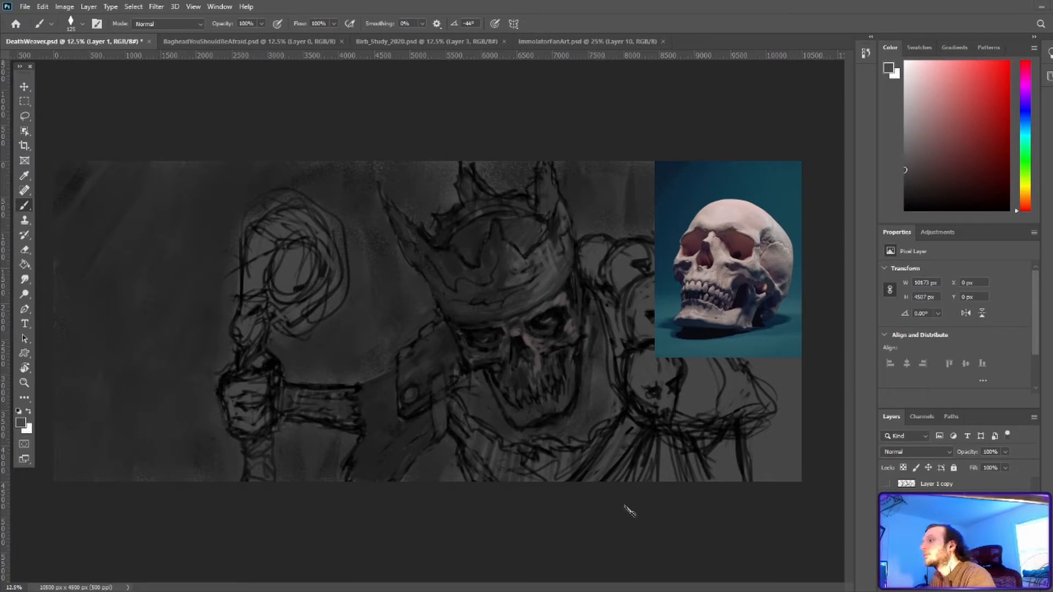
Deepen the skull's left eye socket with black and refine its brow and the nose bridge with sampled tones
left_click(540, 324, "alt")
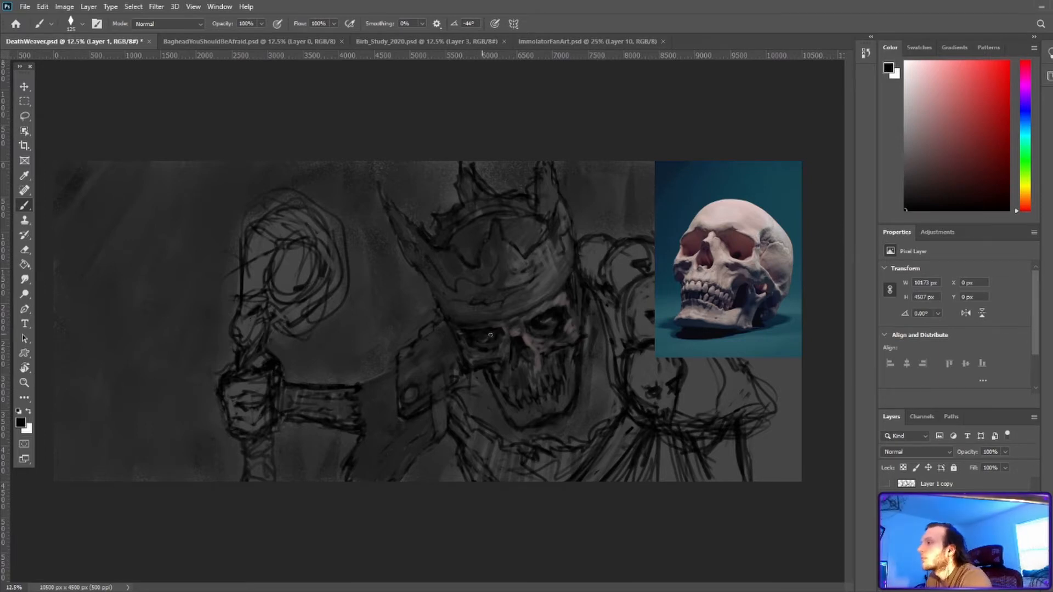
left_click(517, 360, "alt")
left_click(510, 331, "alt")
left_click_drag(495, 328, 483, 327)
left_click(484, 336, "alt")
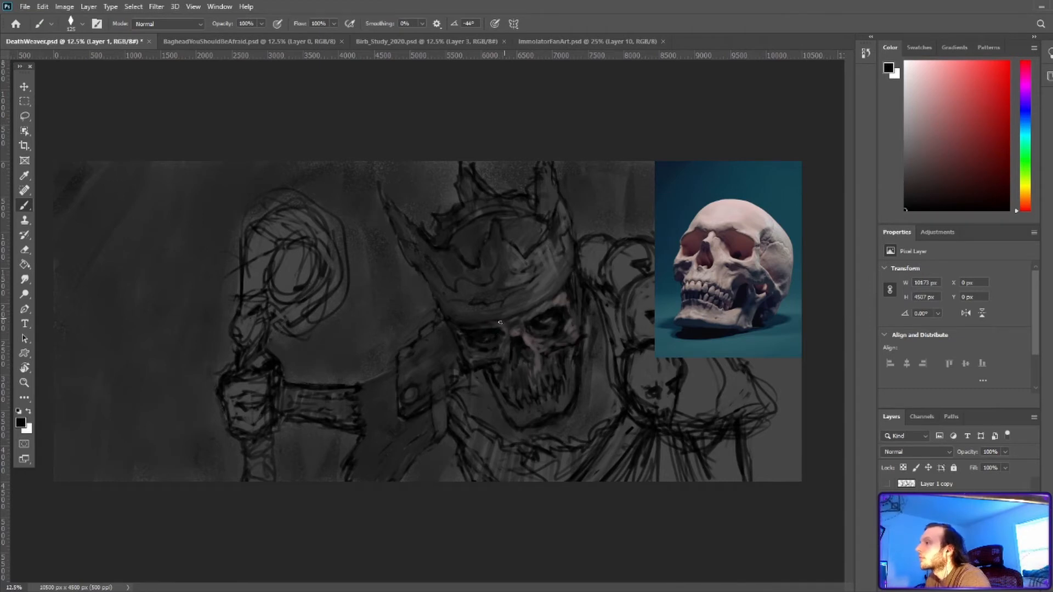
left_click(516, 335, "alt")
Paint lighter grey highlights along the skull's chin and lower jaw
left_click(553, 343, "alt")
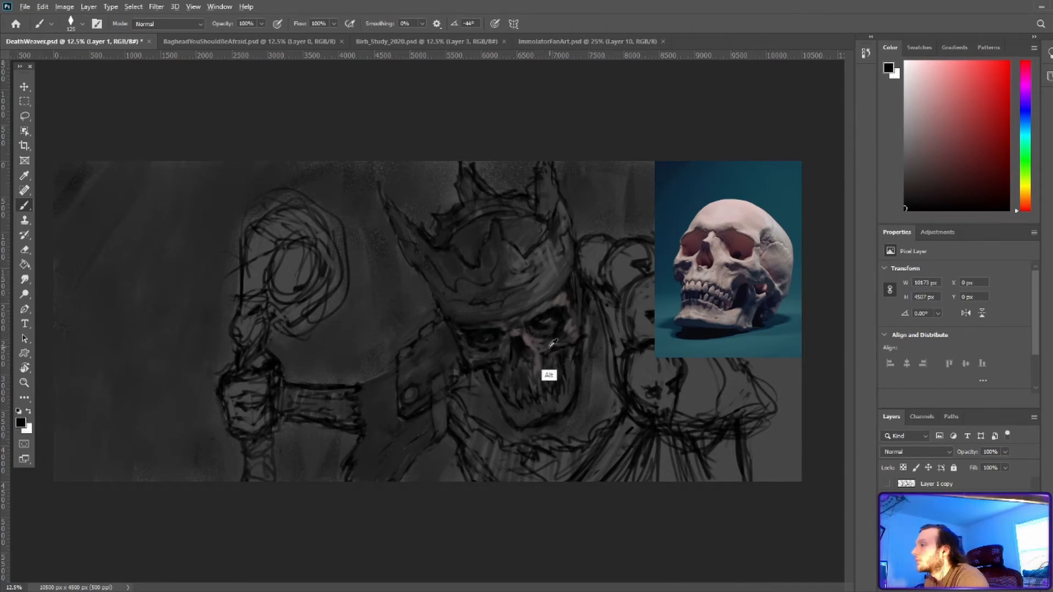
left_click(546, 360, "alt")
left_click_drag(536, 416, 563, 403)
left_click(562, 406, "alt")
left_click(544, 390, "alt")
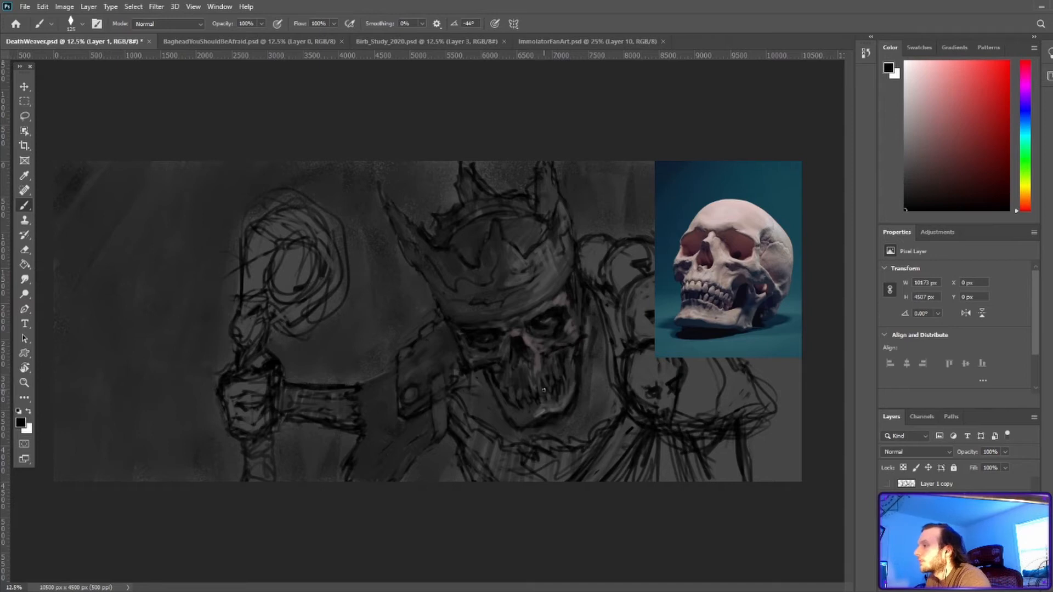
Define the skull's teeth and the lower jaw's edge with sampled darks and greys
mouse_move(492, 387)
left_mouse_down()
mouse_move(528, 424)
mouse_move(554, 419)
mouse_move(574, 394)
mouse_move(532, 414)
mouse_move(562, 387)
mouse_move(547, 385)
left_mouse_up()
left_click(556, 409, "alt")
left_click(552, 408, "alt")
left_click(549, 403, "alt")
left_click(560, 405, "alt")
left_click_drag(526, 390, 531, 424)
left_click(512, 403, "alt")
left_click(559, 416, "alt")
left_click_drag(570, 406, 547, 419)
Darken the neck area beside the shoulder plate and repaint the plate's outer left edge with sampled grey
left_click_drag(456, 395, 468, 420)
left_click(436, 386, "alt")
left_click(415, 404, "alt")
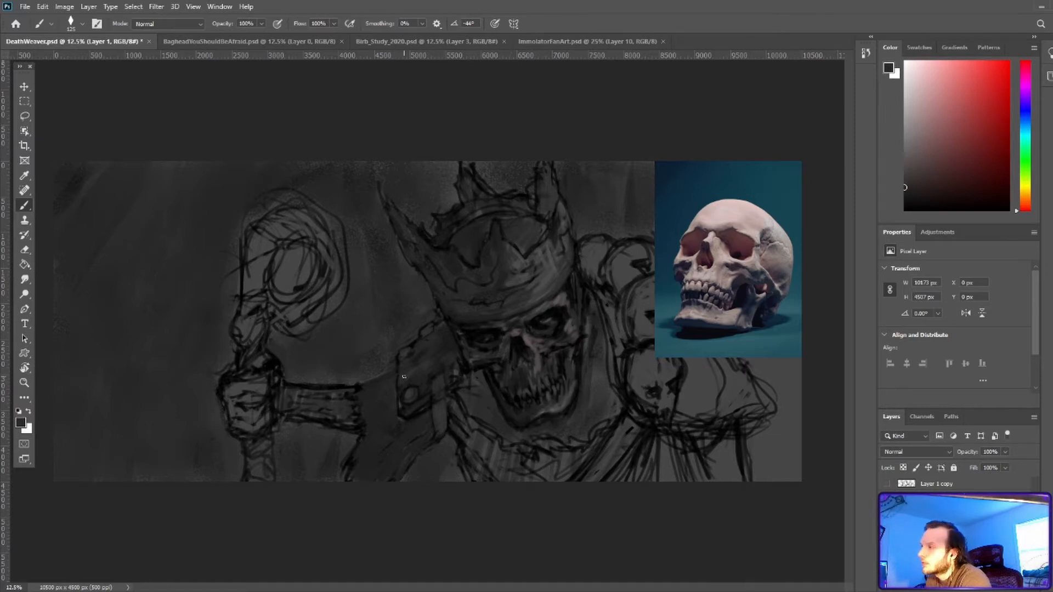
left_click(414, 404, "alt")
mouse_move(395, 368)
left_mouse_down()
mouse_move(394, 409)
mouse_move(418, 404)
mouse_move(430, 372)
left_mouse_up()
Rework the shoulder plate's lower rivet, face and upper corner with sampled greys, black and resized brushes
left_click(401, 409, "alt")
left_click(418, 403, "alt")
left_click(403, 415, "alt")
left_click(426, 395, "alt")
left_click(432, 362, "alt")
left_click_drag(441, 332, 438, 343)
key("bracketright")
key("bracketright")
key("bracketright")
key("bracketright")
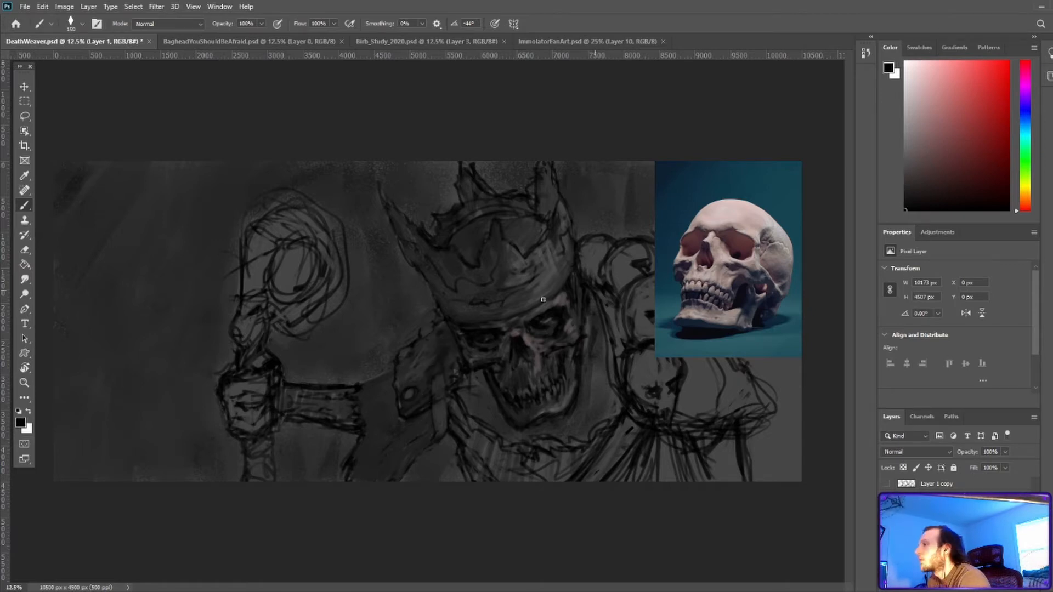
left_click(437, 332, "alt")
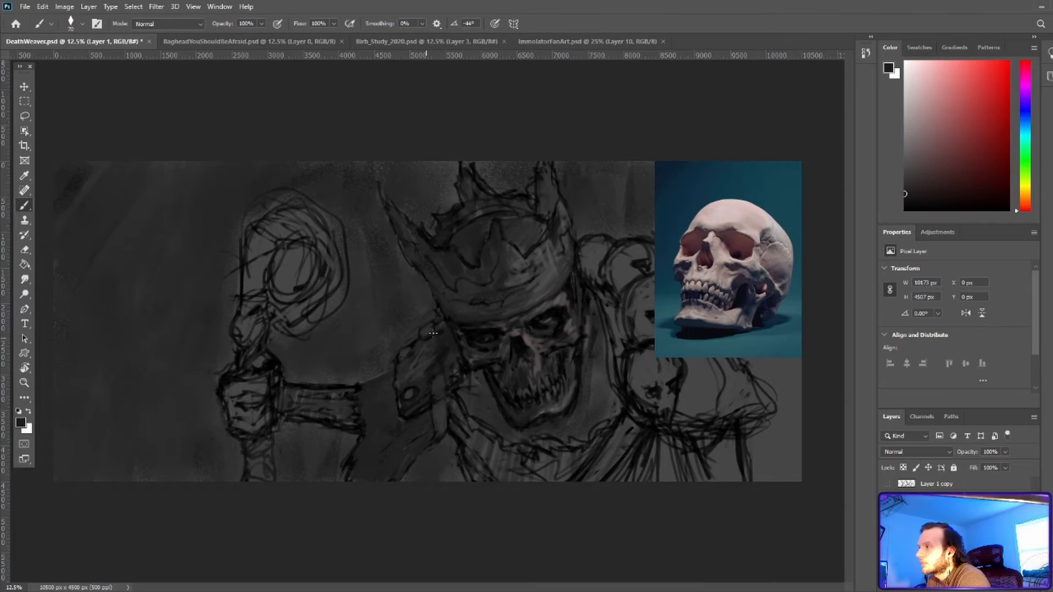
Refine the skull's nose bridge, right eye socket and temple with sampled highlights and dark tones
left_click(527, 348, "alt")
left_click(543, 328, "alt")
left_click(536, 329, "alt")
left_click_drag(530, 326, 576, 331)
left_click(555, 314, "alt")
left_click(591, 314, "alt")
left_click(580, 296, "alt")
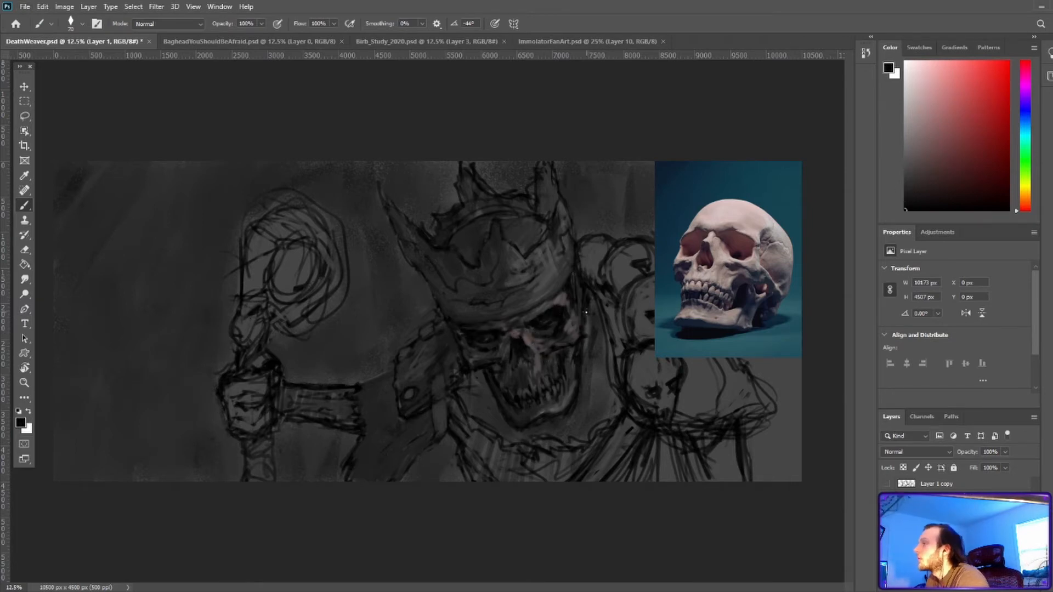
Darken the outer edge of the skull's right temple and cheekbone with black and sampled darks
left_click_drag(583, 289, 584, 314)
left_click_drag(585, 325, 575, 334)
left_click(592, 307, "alt")
mouse_move(580, 297)
left_mouse_down()
mouse_move(582, 318)
mouse_move(565, 325)
left_mouse_up()
left_click(578, 299, "alt")
Touch up the tones beside the jaw and on the shoulder plate with sampled greys and resized brushes, and save the document
left_click(588, 370, "alt")
key("bracketright")
key("bracketright")
key("bracketright")
key("bracketright")
left_click(406, 372, "alt")
key("bracketleft")
key("bracketleft")
key("bracketleft")
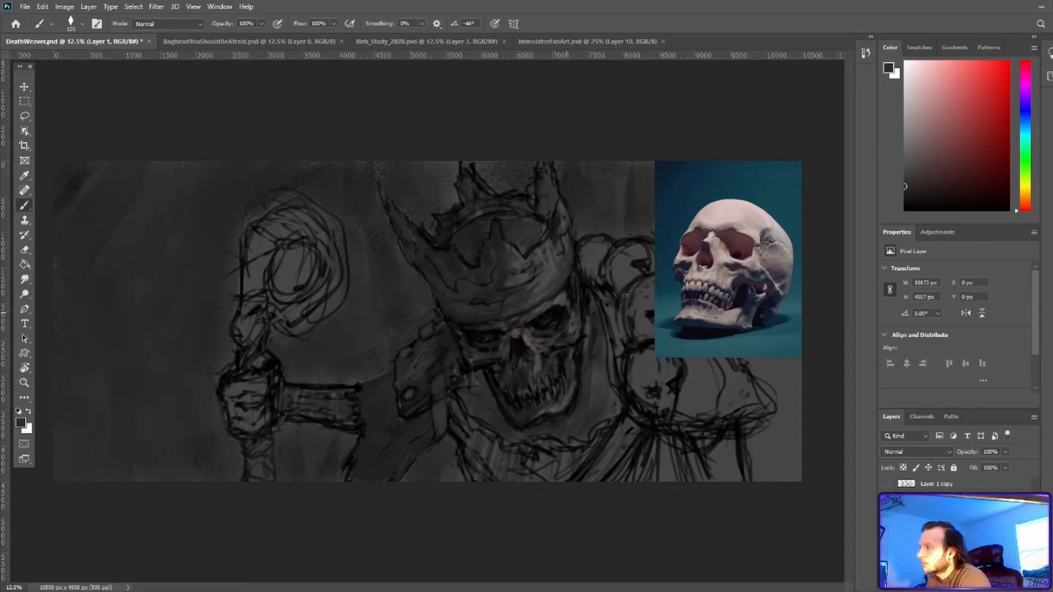
left_click(398, 361, "alt")
key("ctrl+s")
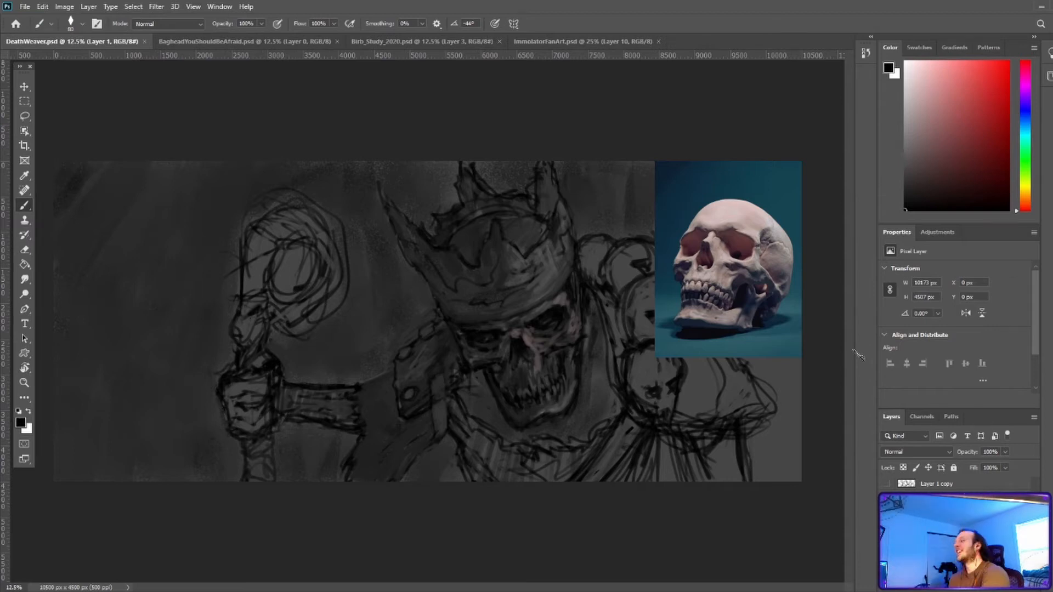
Shade the crown's jagged front points and the hollow behind them with sampled dark tones
left_click(525, 235, "alt")
mouse_move(519, 241)
left_mouse_down()
mouse_move(539, 251)
mouse_move(534, 260)
left_mouse_up()
left_click(525, 256, "alt")
left_click_drag(446, 260, 476, 272)
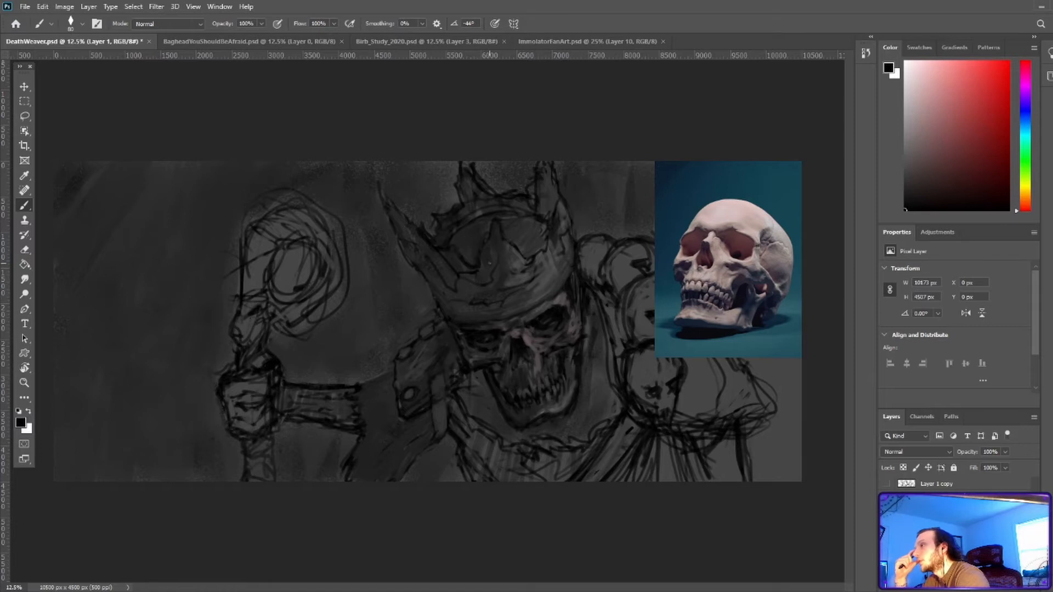
left_click(474, 179, "alt")
left_click(453, 256, "alt")
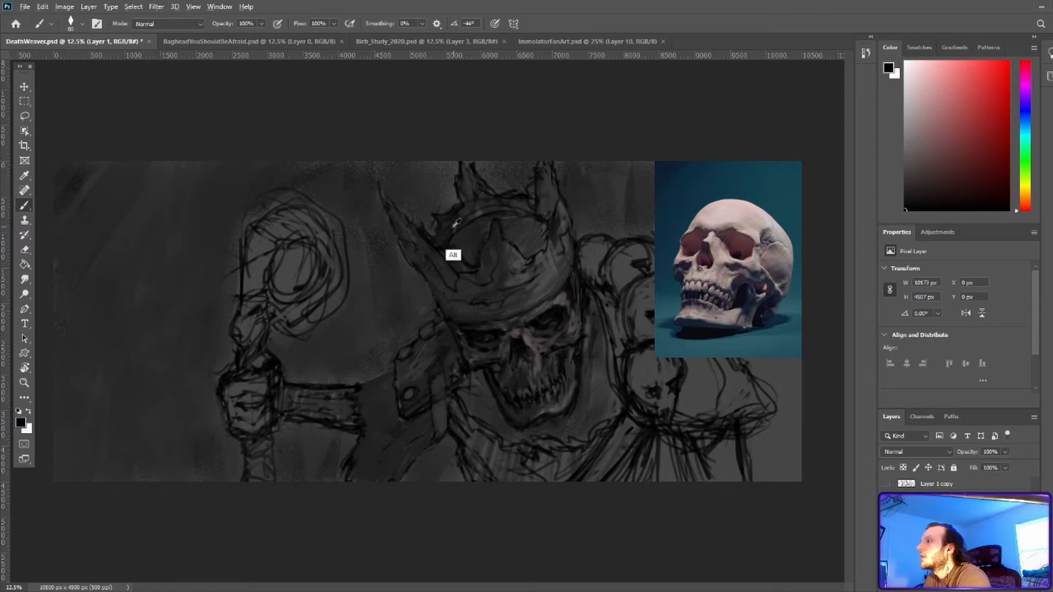
Reshape the crown's right spike and the outer side below it with sampled greys and darks
left_click(550, 174, "alt")
mouse_move(550, 170)
left_mouse_down()
mouse_move(544, 210)
mouse_move(569, 226)
left_mouse_up()
left_click(558, 279, "alt")
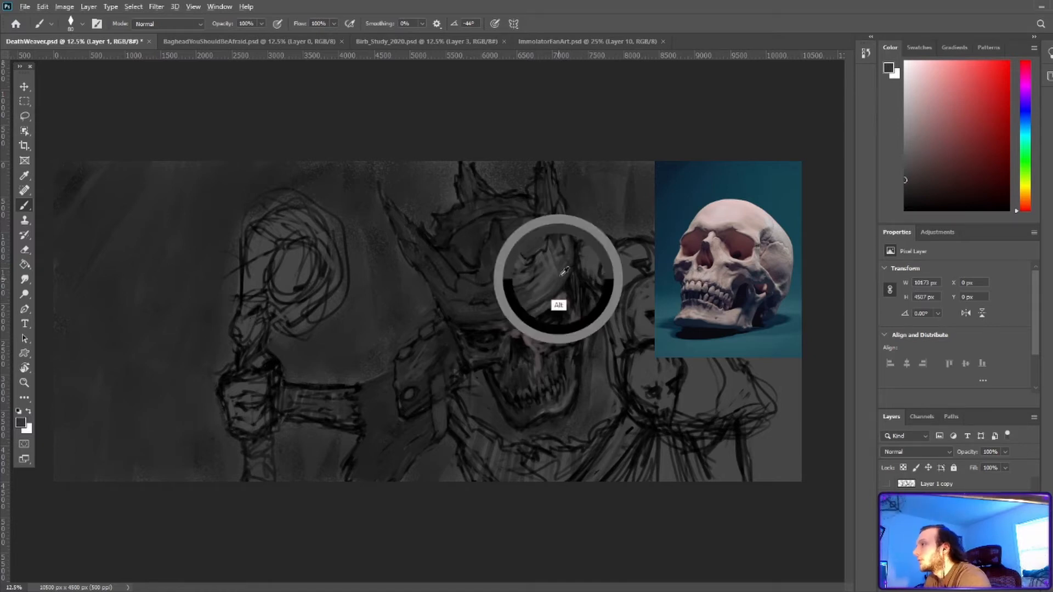
left_click(563, 270, "alt")
left_click_drag(566, 268, 575, 261)
left_click(579, 263, "alt")
left_click_drag(577, 266, 581, 244)
left_click(572, 269, "alt")
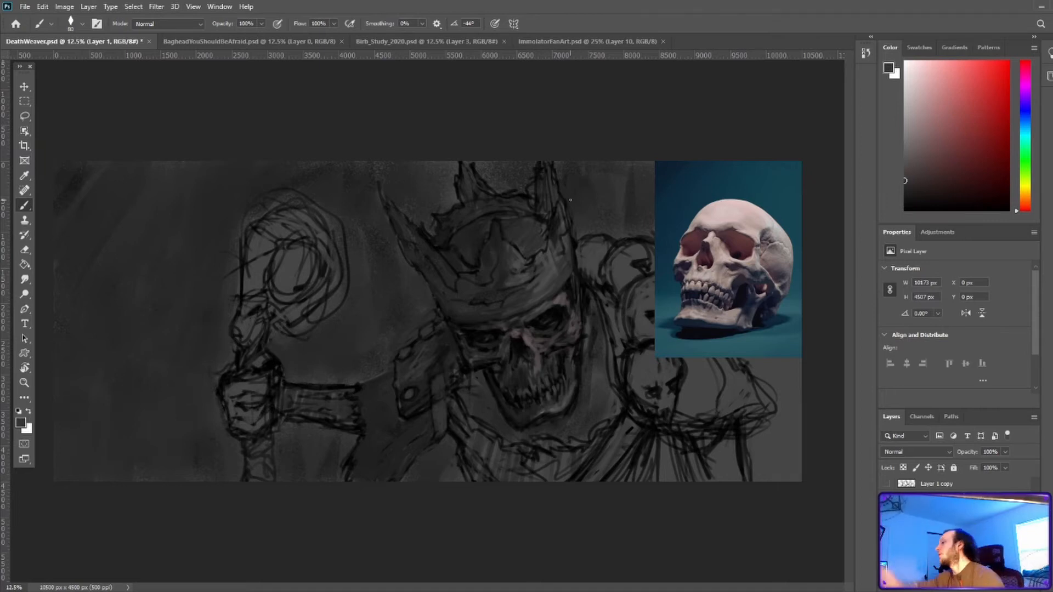
key("d")
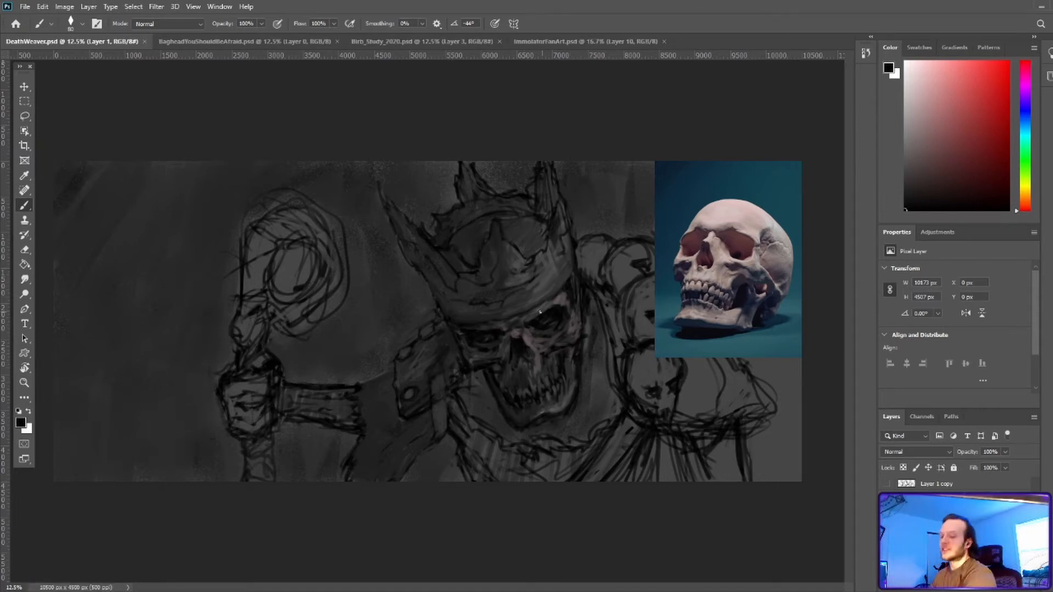
Paint sampled greys behind the skull's right temple and along the arm's outer edge beside the shoulder plate
left_click(598, 299, "alt")
left_click_drag(589, 299, 600, 308)
left_click(379, 379, "alt")
left_click_drag(378, 379, 364, 391)
key("bracketright")
key("bracketright")
key("bracketright")
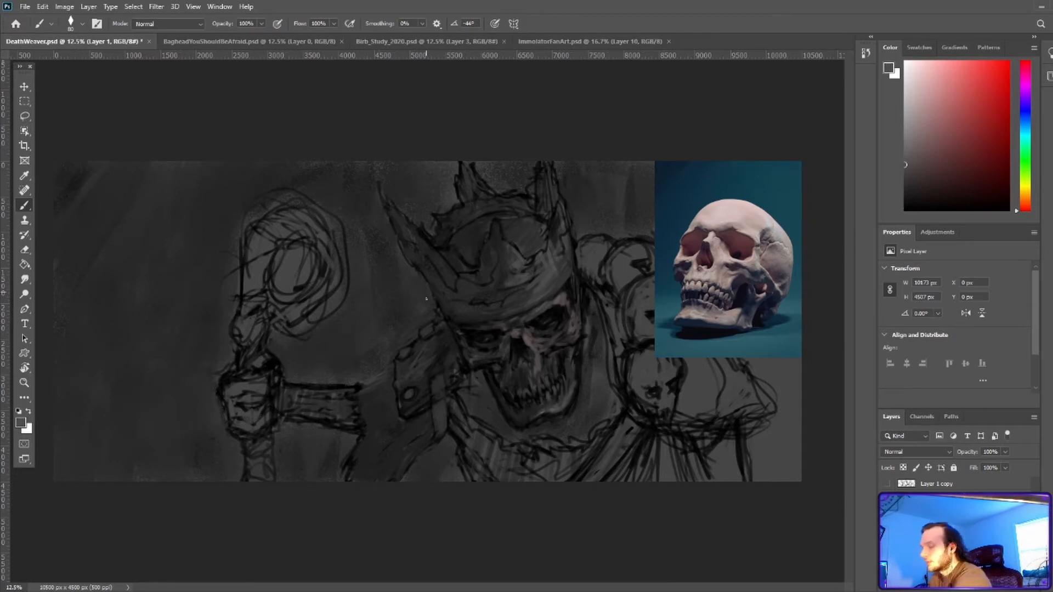
left_click(380, 386, "alt")
Soften the skull's chin and lower jaw and rework the right cheekbone's edge with sampled greys
left_click(556, 409, "alt")
mouse_move(568, 415)
left_mouse_down()
mouse_move(576, 398)
mouse_move(542, 407)
left_mouse_up()
left_click(543, 404, "alt")
left_click_drag(545, 402, 535, 405)
left_click(588, 379, "alt")
left_click(583, 372, "alt")
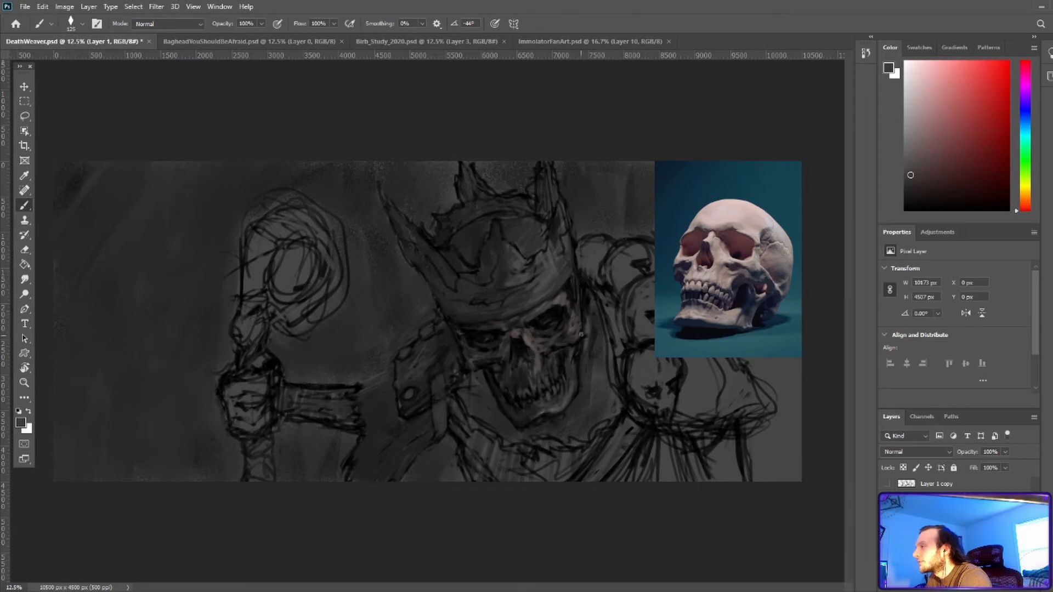
left_click_drag(582, 331, 579, 343)
left_click(583, 308, "alt")
left_click(580, 294, "alt")
Refine the crown band's lower right rim and the brow line beneath it with near-black and sampled greys
left_click_drag(930, 203, 905, 211)
mouse_move(567, 271)
left_mouse_down()
mouse_move(540, 301)
mouse_move(557, 295)
left_mouse_up()
left_click(568, 290, "alt")
left_click(554, 296, "alt")
left_click_drag(567, 292, 573, 282)
left_click_drag(908, 208, 832, 254)
left_click_drag(479, 328, 508, 319)
left_click(524, 303, "alt")
Fill the skull's dome behind the crown's front points with sampled greys
left_click(504, 241, "alt")
mouse_move(496, 222)
left_mouse_down()
mouse_move(501, 237)
mouse_move(533, 229)
left_mouse_up()
left_click(509, 230, "alt")
left_click(551, 271, "alt")
left_click(526, 235, "alt")
mouse_move(501, 229)
left_mouse_down()
mouse_move(540, 215)
mouse_move(517, 213)
mouse_move(543, 218)
mouse_move(558, 244)
left_mouse_up()
Redefine the outlines of the crown's right and left spikes with black and sampled tones
key("d")
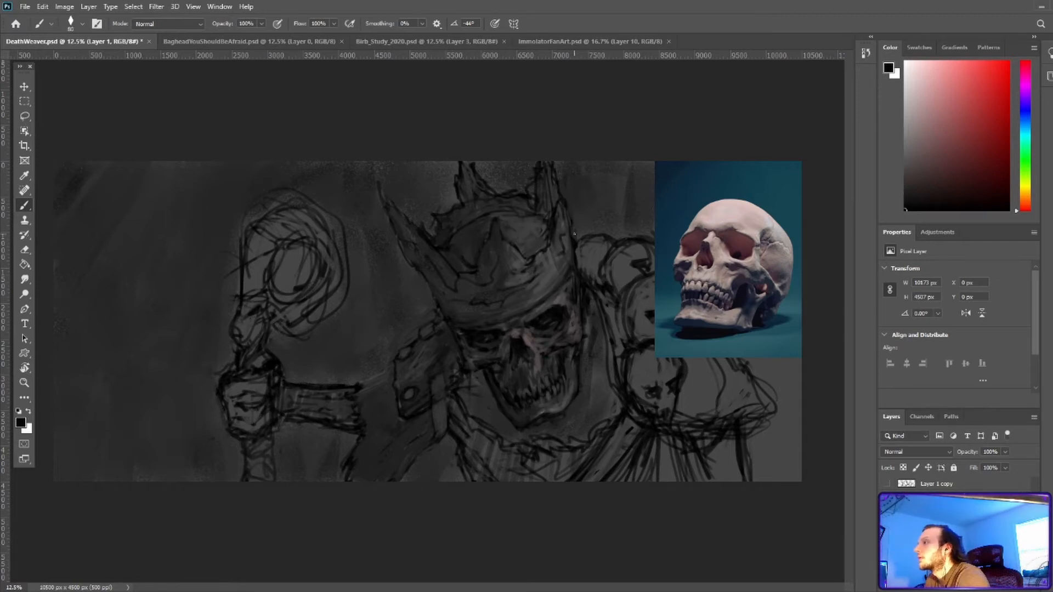
left_click(580, 267, "alt")
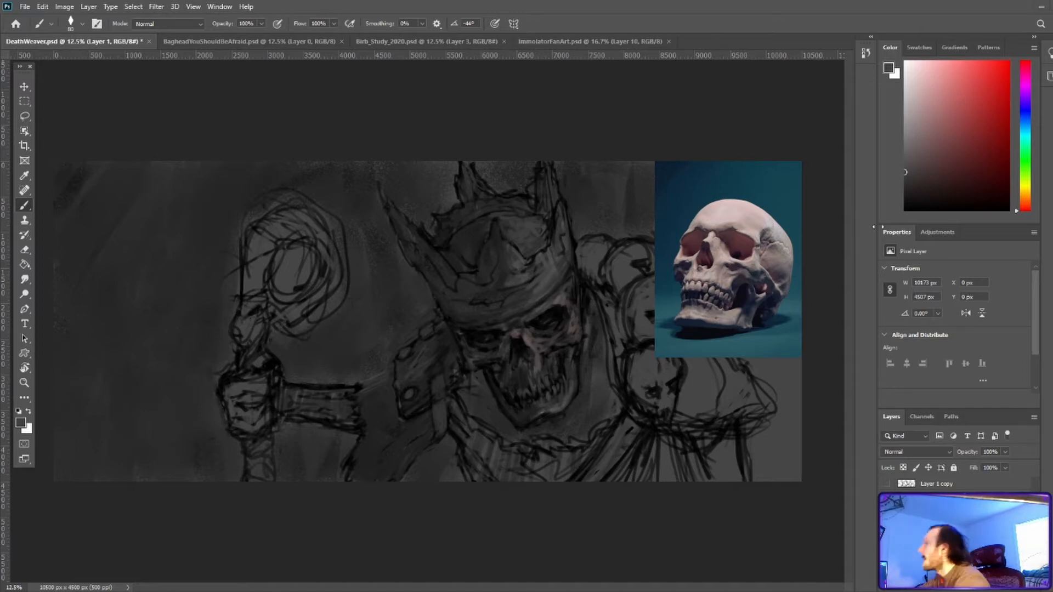
key("d")
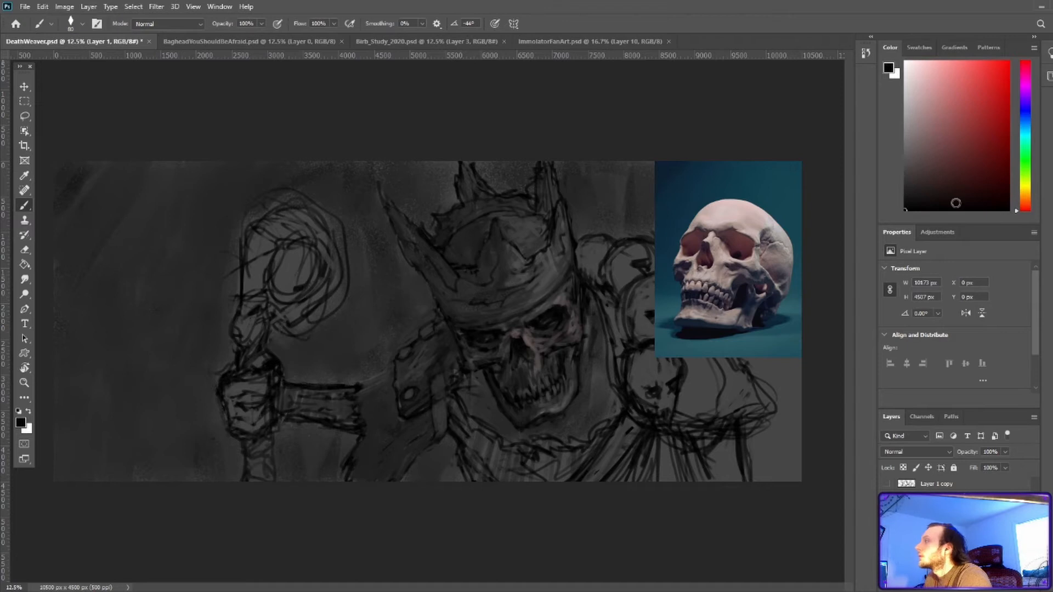
left_click(407, 216, "alt")
left_click(415, 258, "alt")
left_click_drag(417, 271, 431, 296)
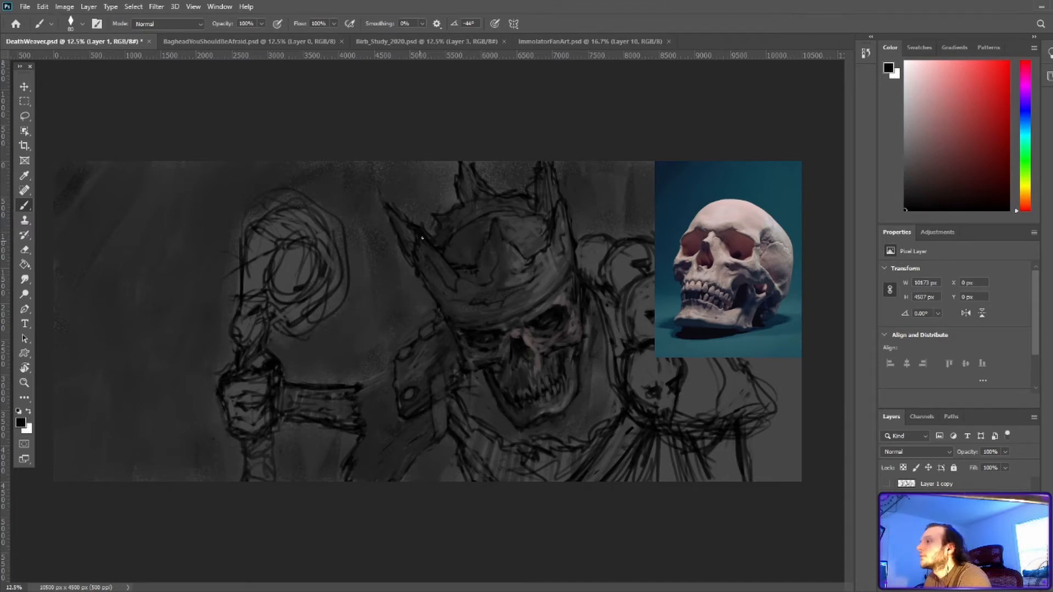
left_click(421, 234, "alt")
left_click_drag(413, 231, 411, 239)
Detail the notches along the crown's front edge with sampled darks and greys, and enlarge the brush
left_click_drag(462, 268, 480, 285)
left_click(472, 255, "alt")
left_click(477, 247, "alt")
left_click(511, 253, "alt")
mouse_move(477, 247)
left_mouse_down()
mouse_move(482, 272)
mouse_move(506, 270)
mouse_move(528, 286)
left_mouse_up()
key("bracketright")
key("bracketright")
key("bracketright")
key("bracketright")
key("bracketright")
key("bracketright")
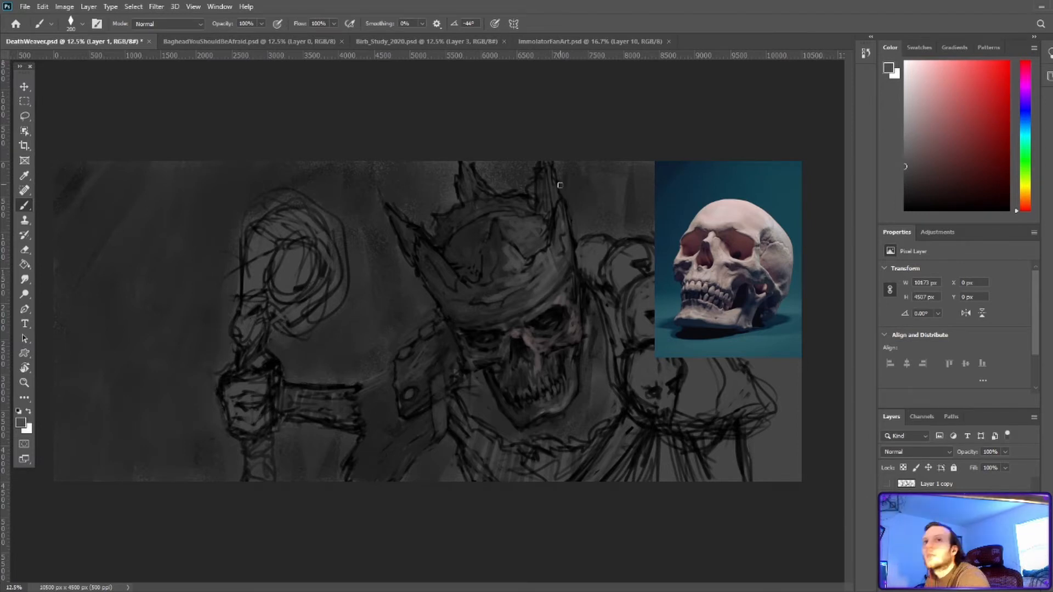
Reinforce the skull's left brow area under the crown band with black and sampled darks, using a smaller brush
left_click_drag(949, 192, 905, 211)
key("bracketleft")
key("bracketleft")
key("bracketleft")
key("bracketleft")
key("bracketleft")
key("bracketleft")
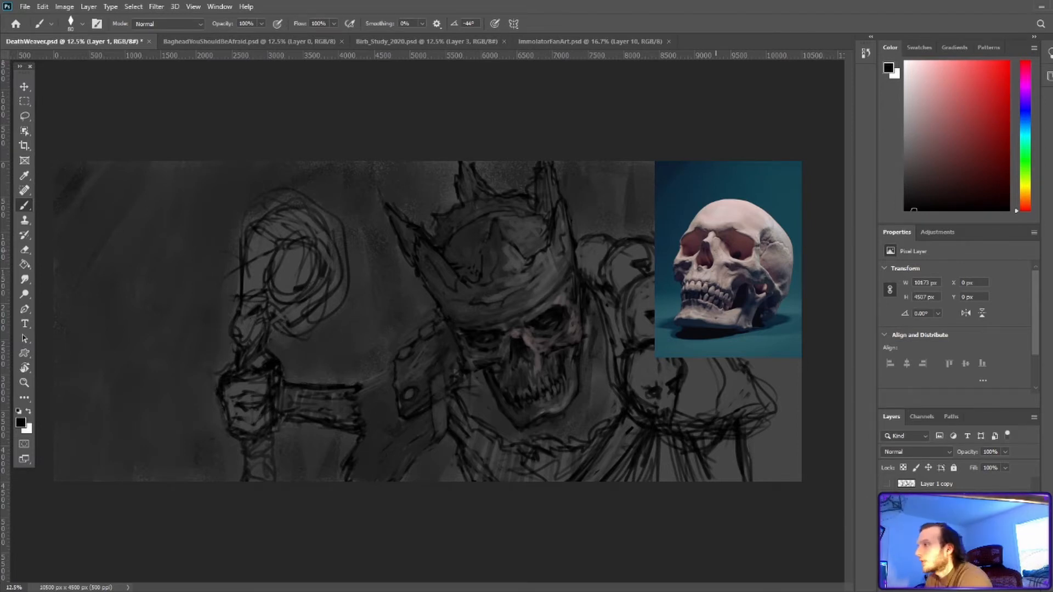
left_click(501, 321, "alt")
left_click(485, 330, "alt")
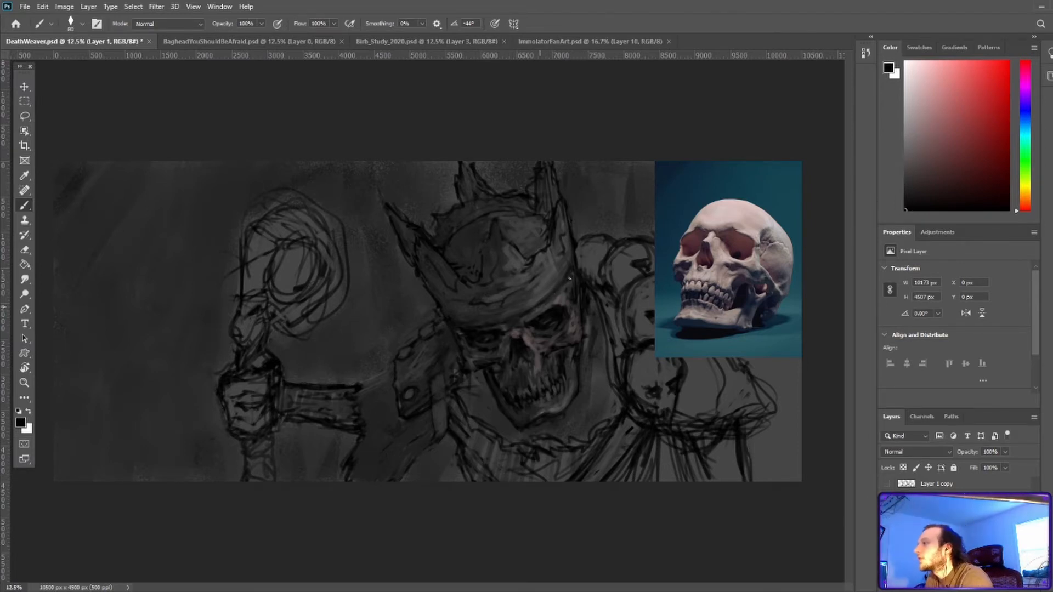
Blend the crown's interior and right side with sampled greys and a dark tone
left_click(501, 215, "alt")
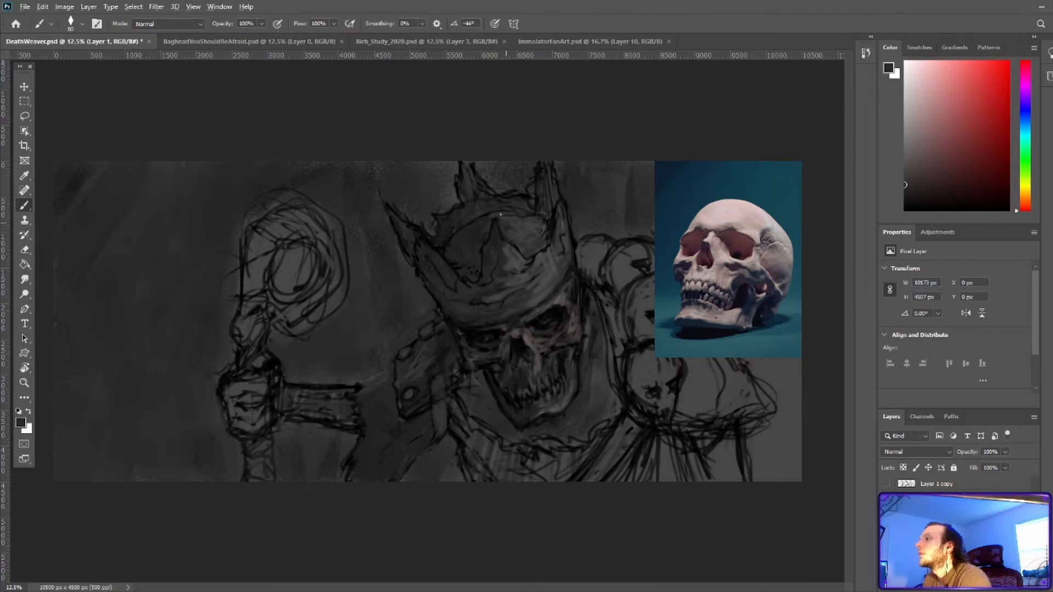
left_click(490, 171, "alt")
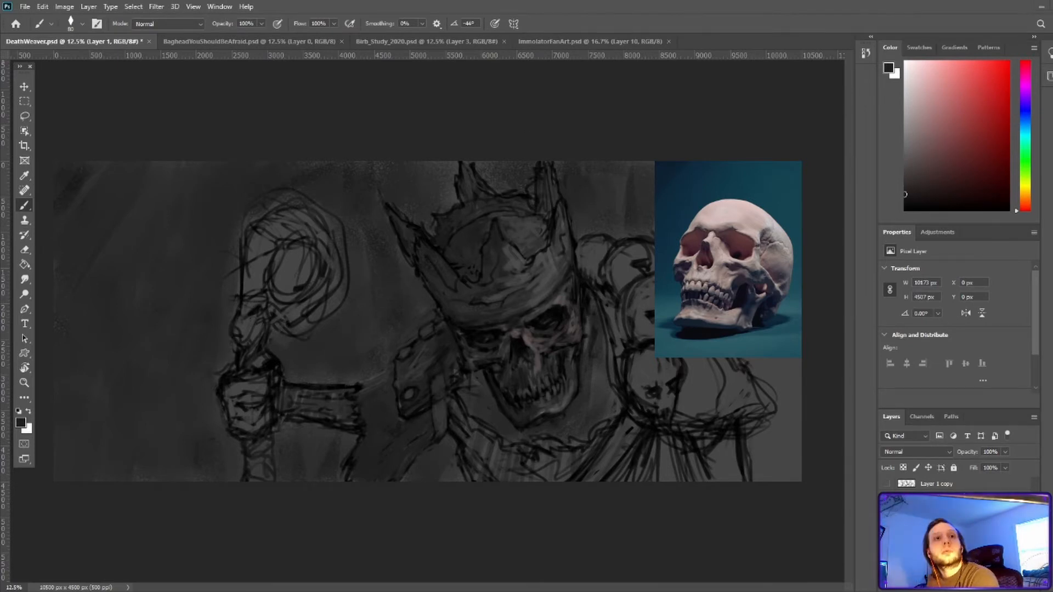
left_click(541, 240, "alt")
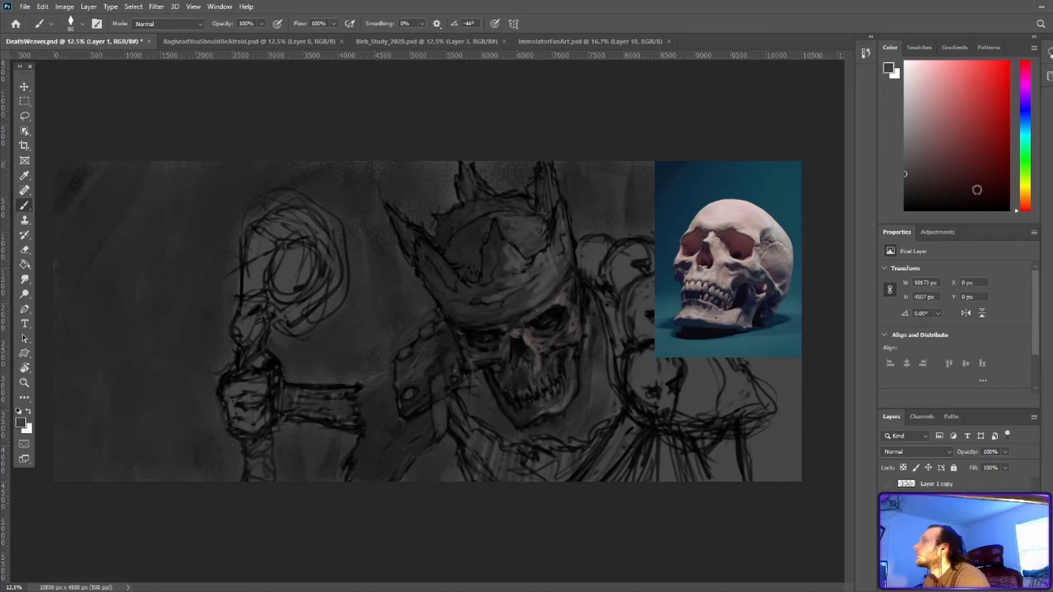
left_click(977, 210)
left_click(566, 324, "alt")
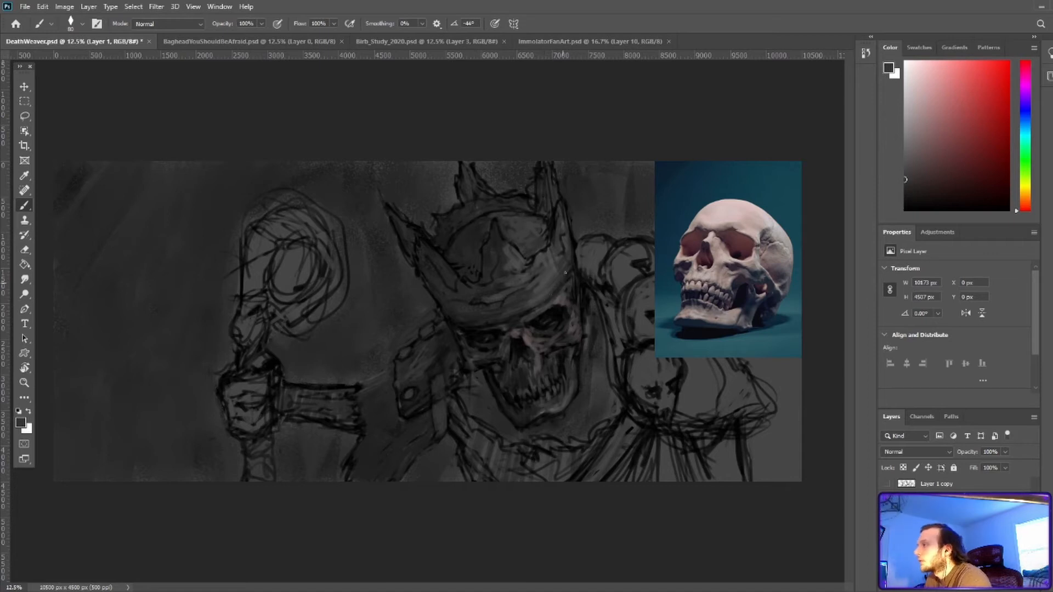
left_click(572, 272, "alt")
left_click(481, 247, "alt")
left_click(449, 245, "alt")
Lighten the skull's dome inside the crown with a larger brush and sampled greys
key("bracketright")
key("bracketright")
key("bracketright")
left_click(481, 220, "alt")
mouse_move(480, 215)
left_mouse_down()
mouse_move(466, 222)
mouse_move(525, 241)
left_mouse_up()
left_click(527, 254, "alt")
left_click(508, 213, "alt")
Repaint the background between and beside the crown's rear spikes with sampled greys
left_click(515, 203, "alt")
left_click(531, 184, "alt")
mouse_move(515, 203)
left_mouse_down()
mouse_move(529, 196)
mouse_move(536, 163)
left_mouse_up()
left_click(535, 174, "alt")
mouse_move(479, 163)
left_mouse_down()
mouse_move(490, 177)
mouse_move(436, 172)
left_mouse_up()
left_click_drag(455, 176, 446, 206)
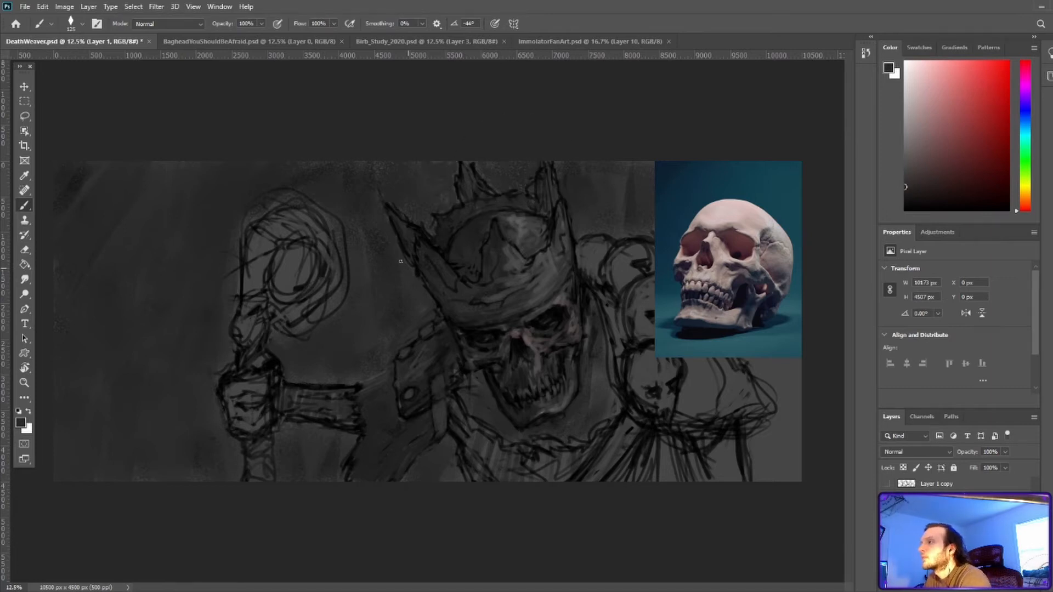
Smooth the background beside the crown's left spike and above the forearm with a larger brush and sampled dark greys
key("d")
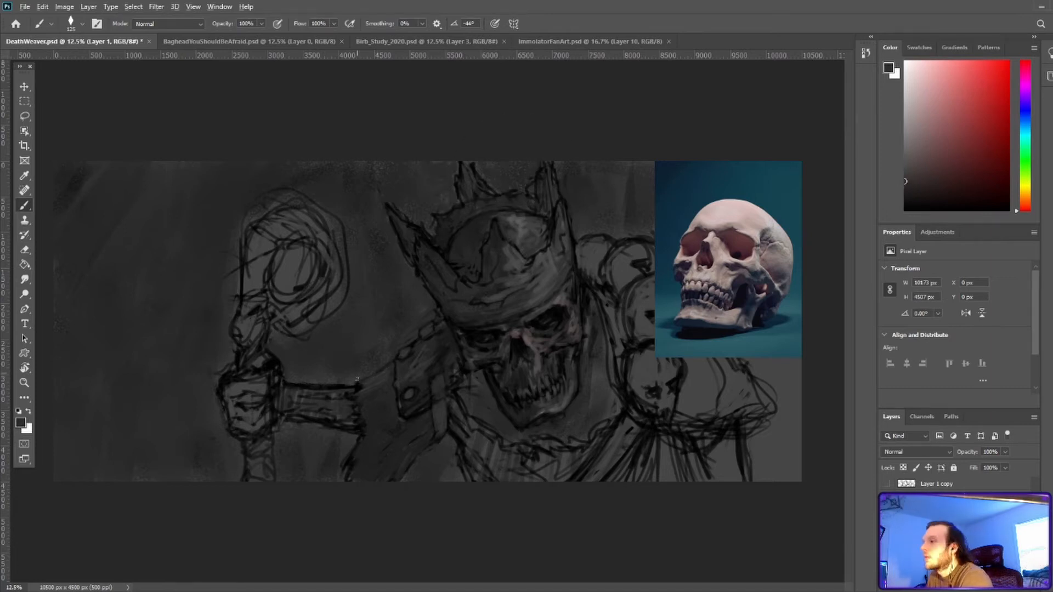
left_click(354, 373, "alt")
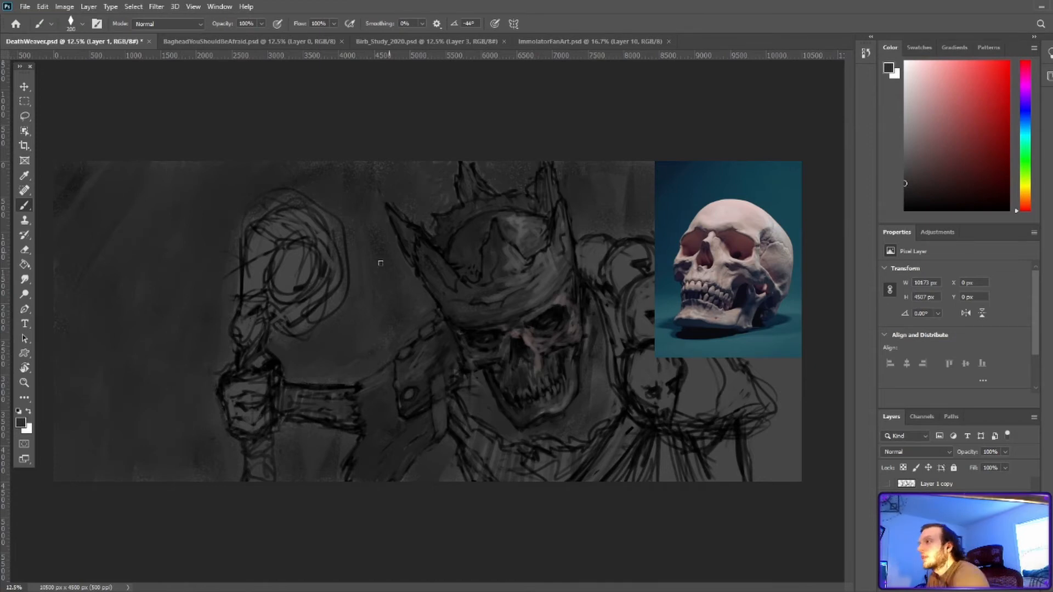
left_click(339, 361, "alt")
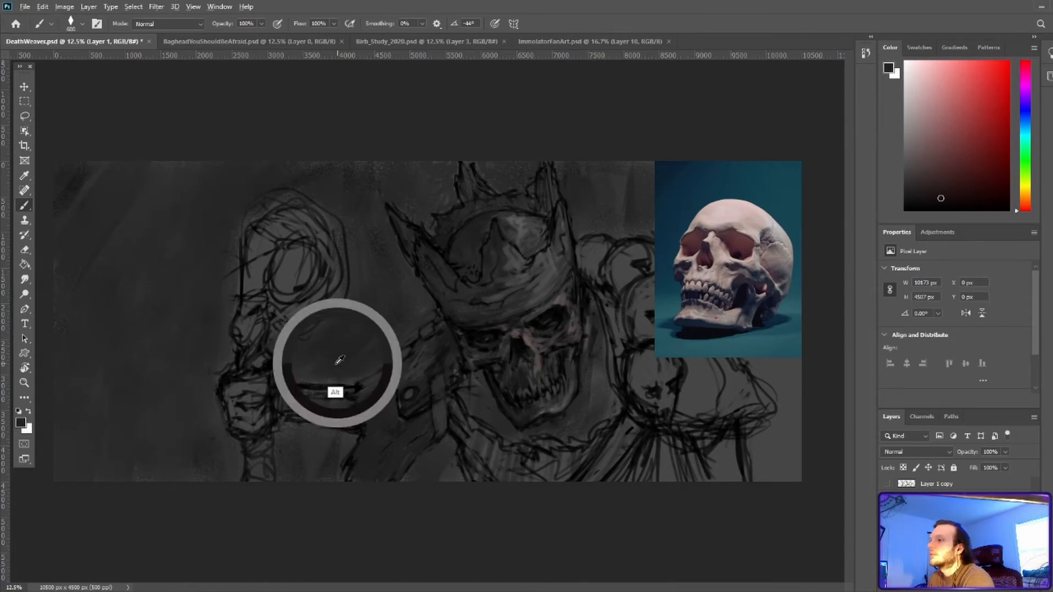
Tint the upper arm below the shoulder plate with a dark red, reducing the brush size for the blending
left_click(944, 198)
left_click_drag(383, 458, 364, 470)
key("bracketleft")
key("bracketleft")
key("bracketleft")
left_click(382, 406, "alt")
left_click(393, 461, "alt")
Blend the elbow and upper arm up to the shoulder plate with sampled tones and progressively smaller brushes
left_click(361, 425, "alt")
left_click(369, 387, "alt")
mouse_move(366, 390)
left_mouse_down()
mouse_move(377, 386)
mouse_move(362, 417)
mouse_move(359, 398)
left_mouse_up()
left_click(368, 454, "alt")
left_click(379, 401, "alt")
left_click(397, 369, "alt")
left_click(397, 365, "alt")
key("bracketleft")
key("bracketleft")
key("bracketleft")
key("bracketleft")
key("bracketleft")
left_click(359, 399, "alt")
left_click(406, 455, "alt")
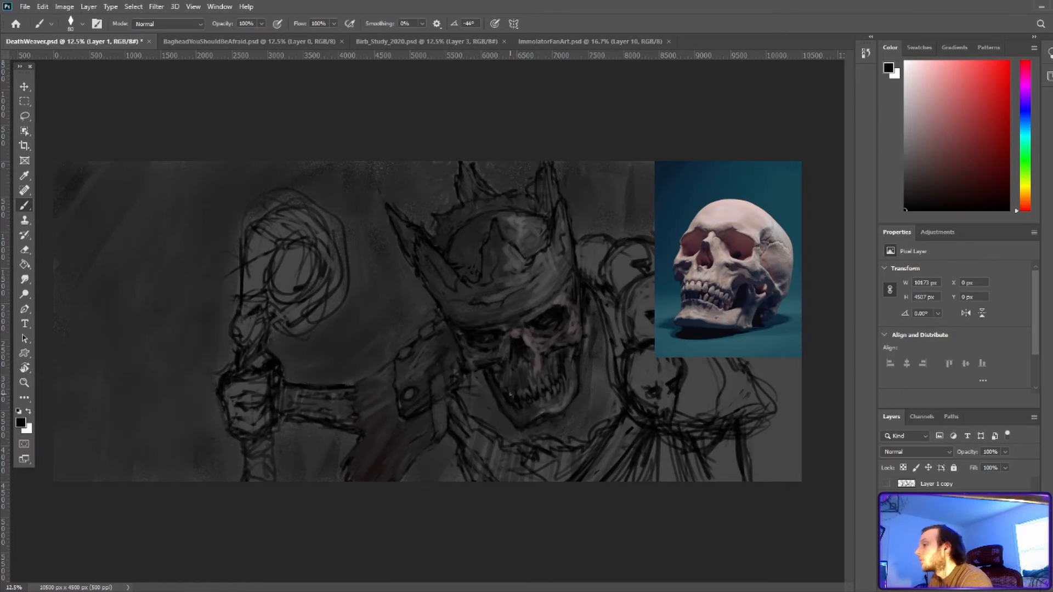
Touch up the skull's nose bridge and teeth with sampled greys and save the document
left_click(447, 360, "alt")
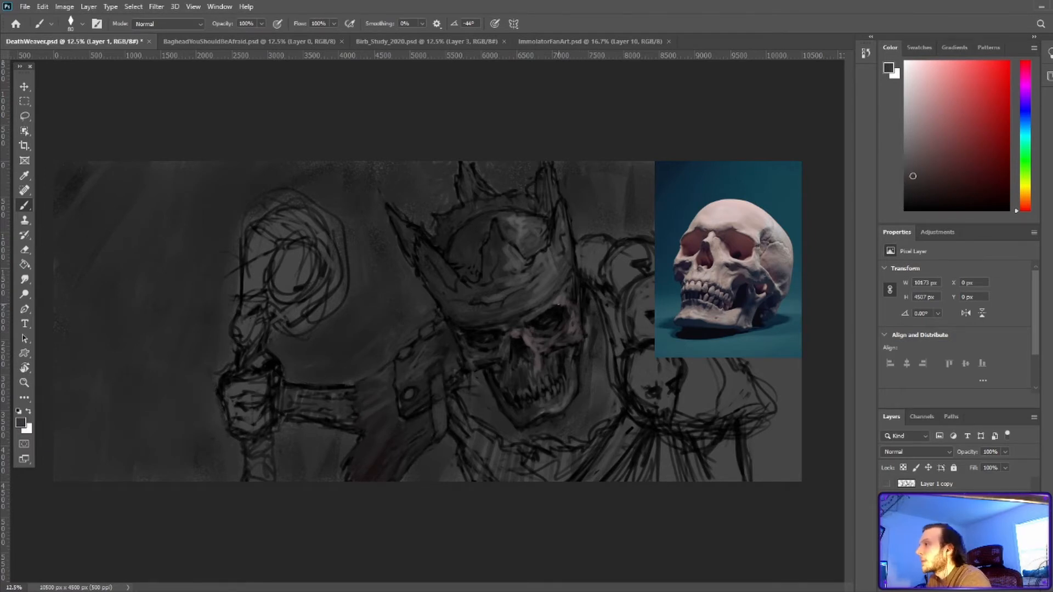
left_click(521, 324, "alt")
left_click(525, 407, "alt")
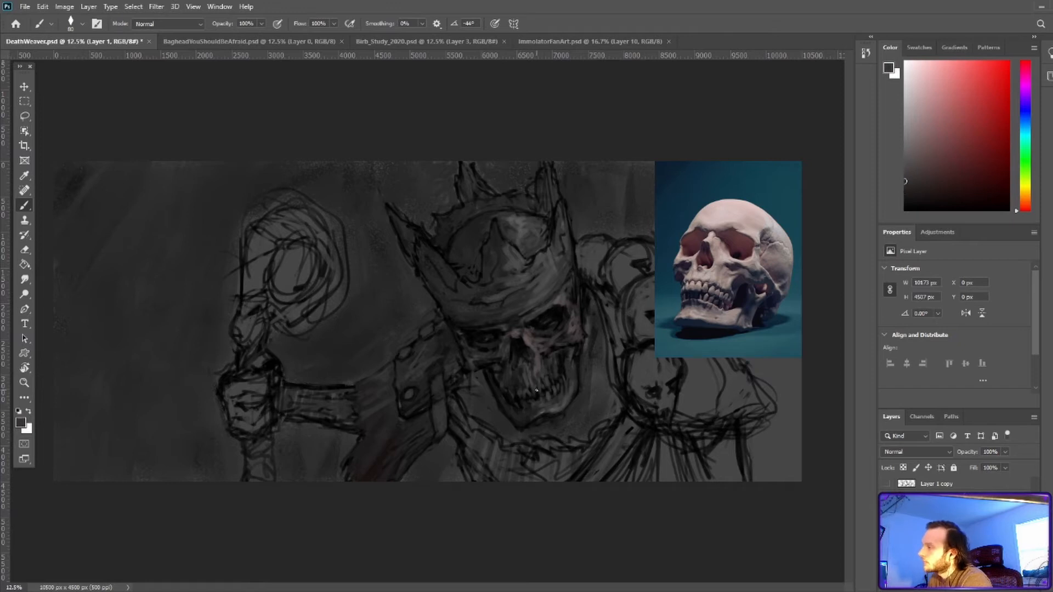
key("ctrl+s")
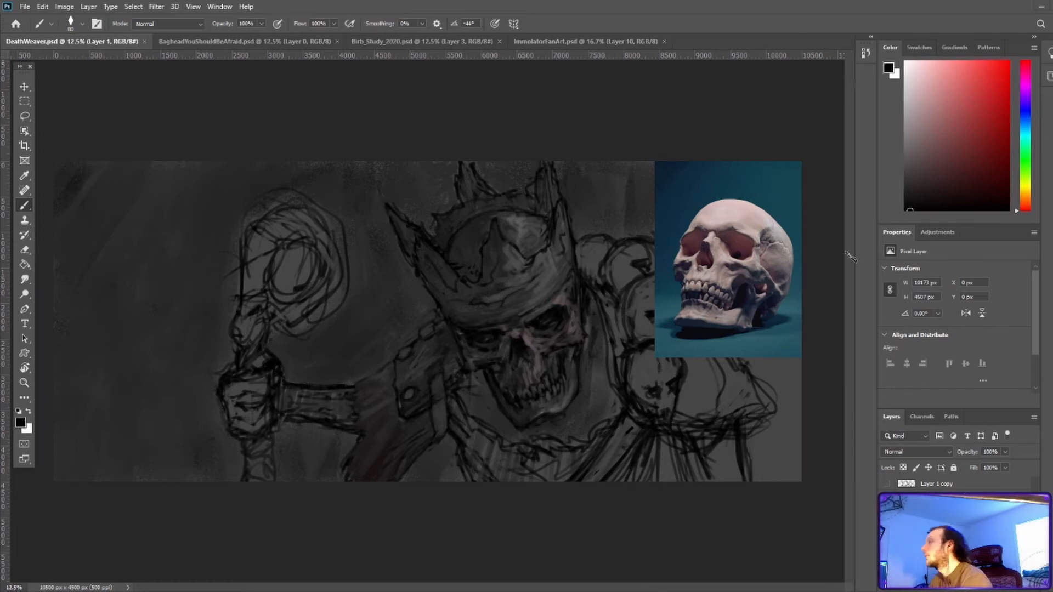
Shade the skull's cheek hollows, the jaw's right side and the teeth with sampled darks and greys
left_click(508, 351, "alt")
left_click_drag(501, 356, 488, 366)
left_click(583, 365, "alt")
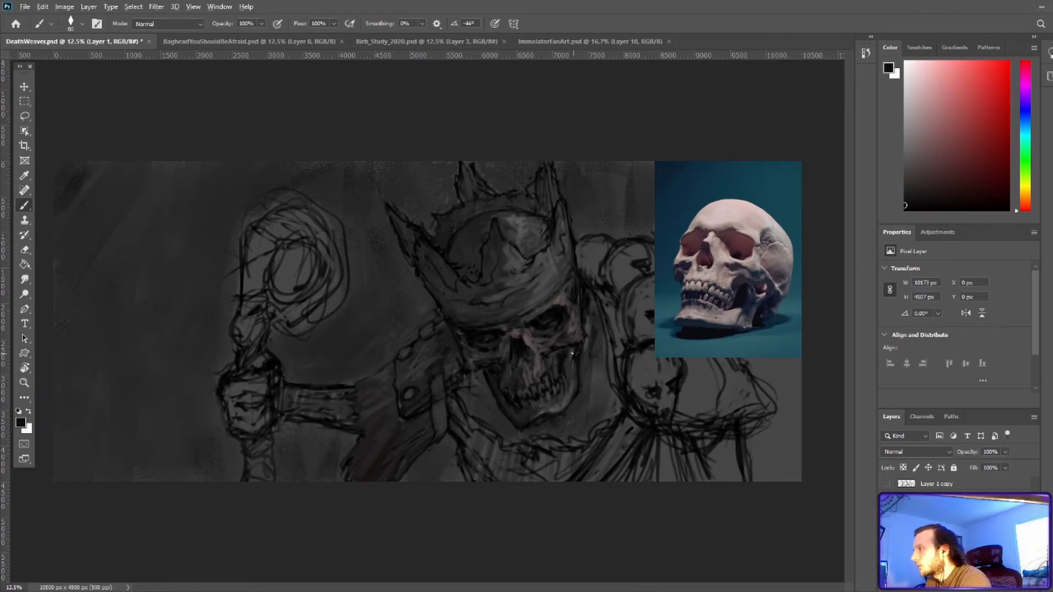
left_click_drag(575, 354, 569, 375)
left_click(546, 371, "alt")
left_click(517, 384, "alt")
left_click(515, 390, "alt")
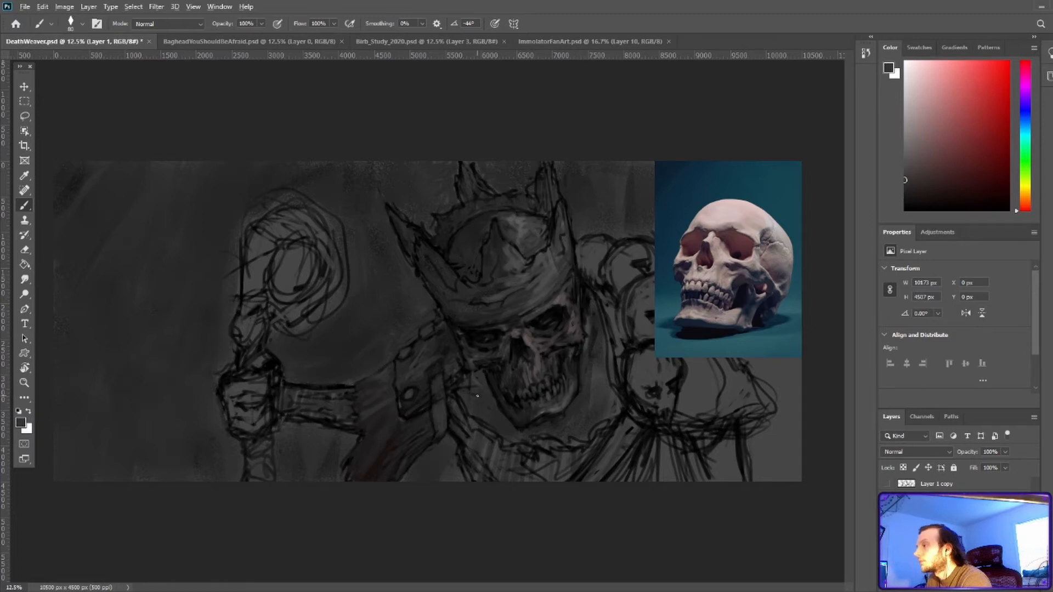
Highlight the shoulder plate's lower right edge with sampled greys
left_click(437, 403, "alt")
left_click(458, 390, "alt")
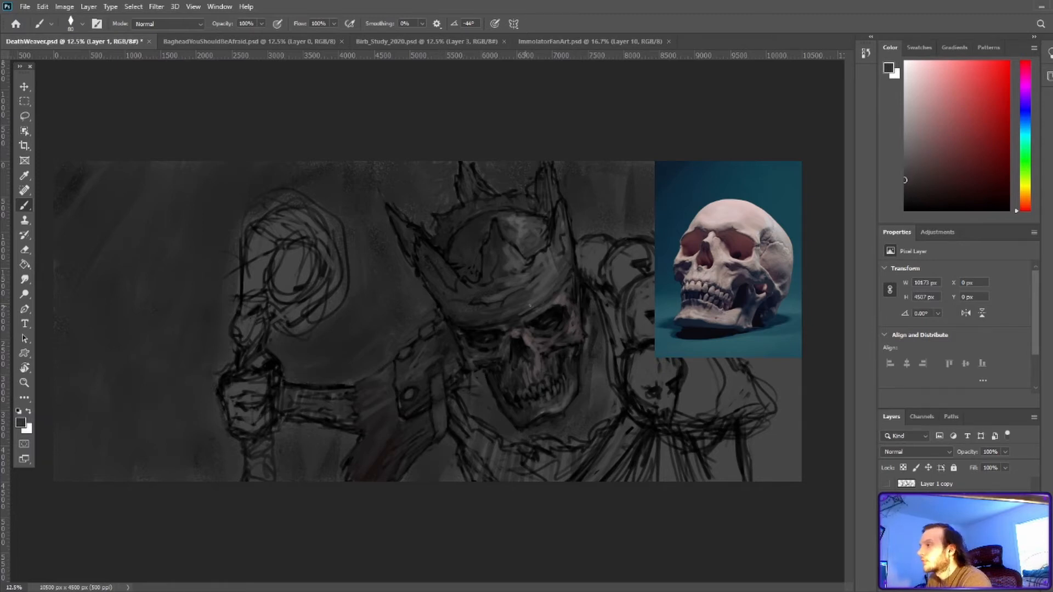
left_click(472, 425, "alt")
left_click(603, 372, "alt")
left_click_drag(438, 425, 441, 411)
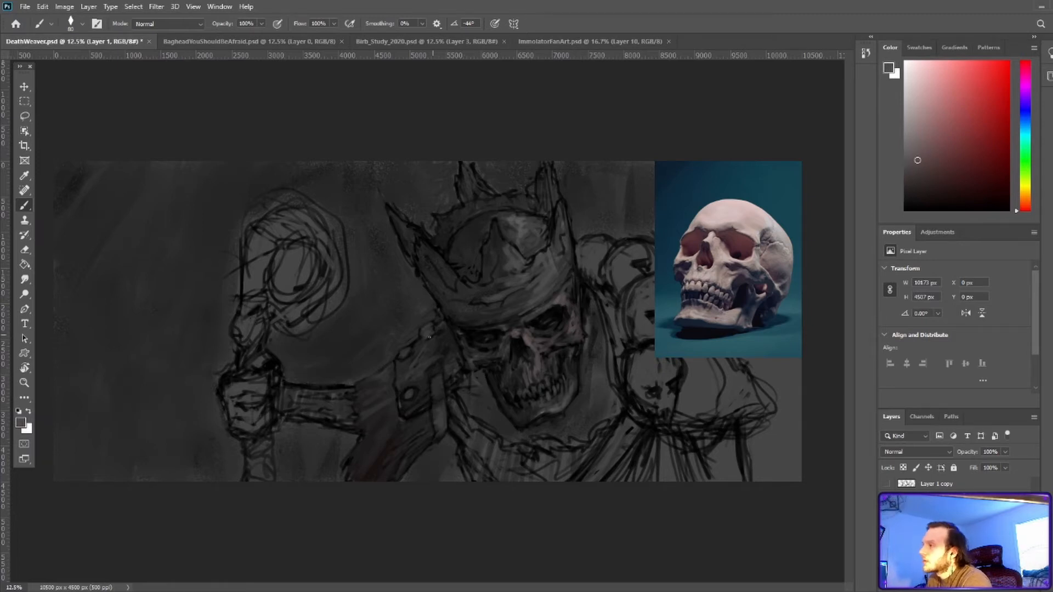
Refine the shoulder plate's upper edge and lower rivet with sampled greys and darks
left_click(431, 335, "alt")
left_click_drag(424, 344, 434, 336)
left_click(430, 339, "alt")
left_click(433, 342, "alt")
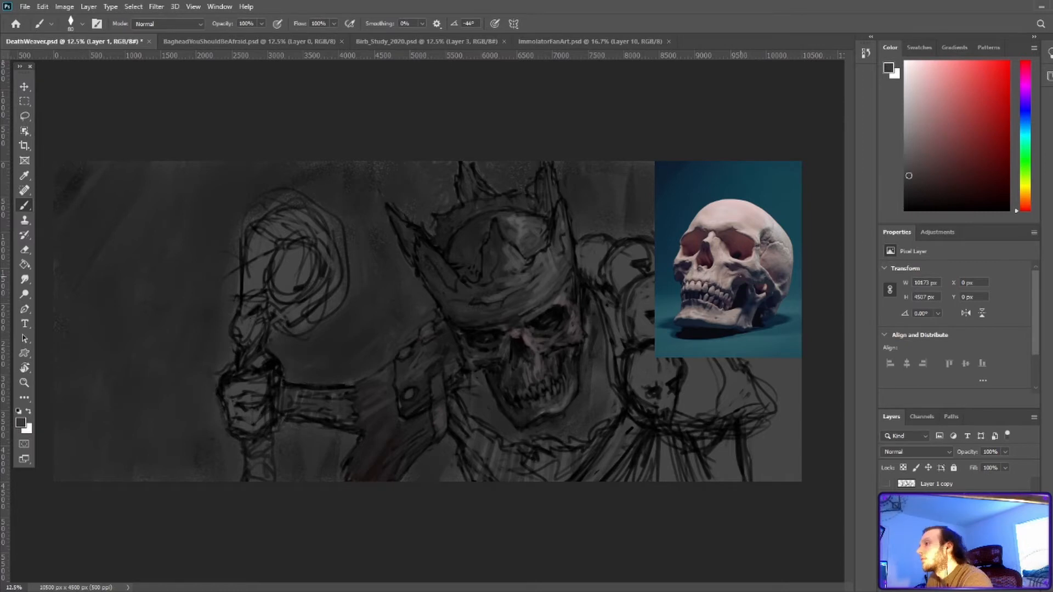
left_click(412, 400, "alt")
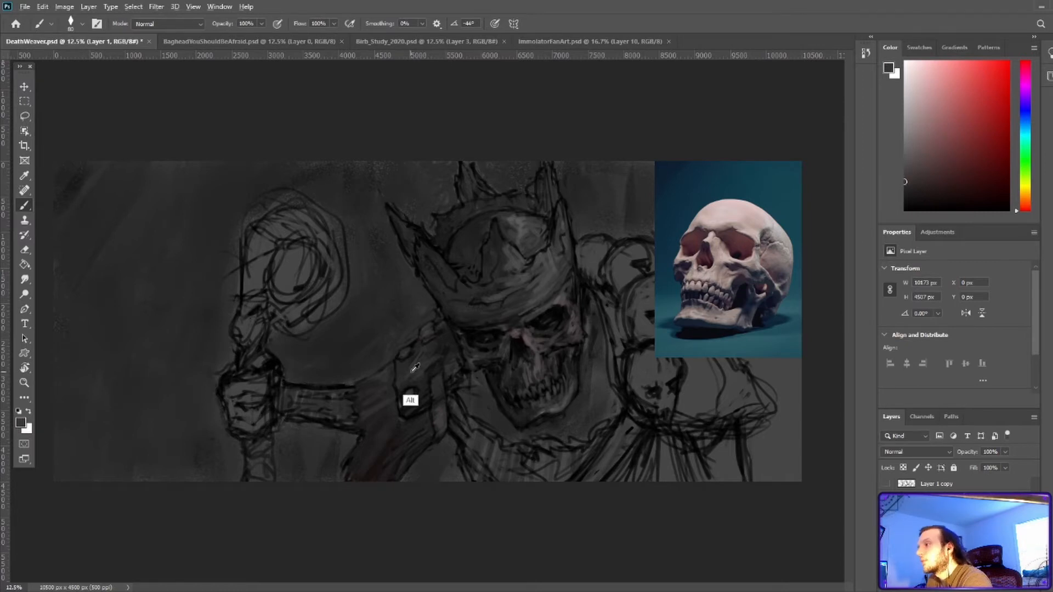
left_click(404, 410, "alt")
left_click(409, 413, "alt")
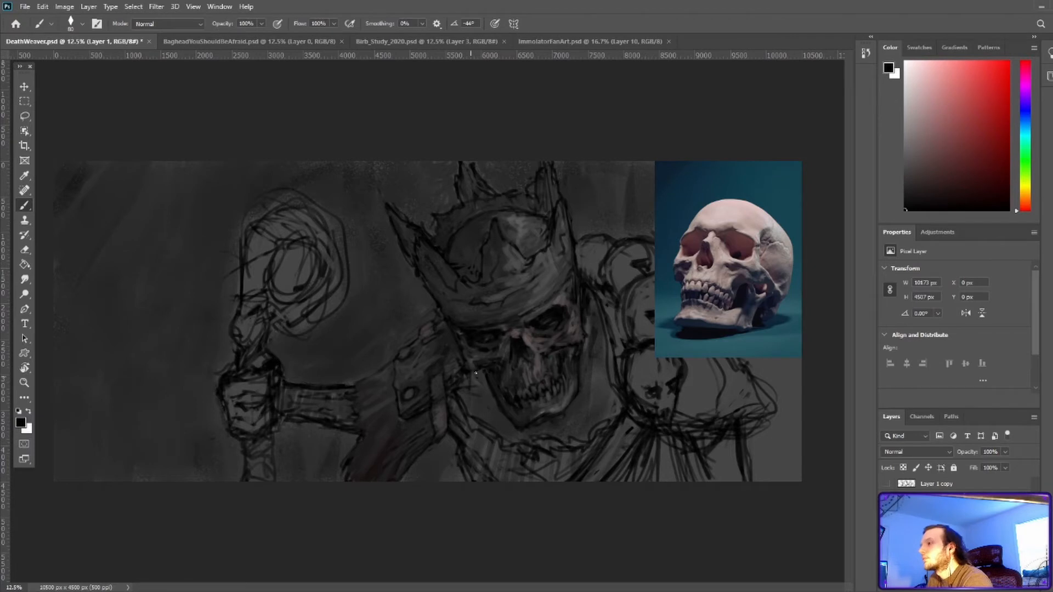
Touch up the shoulder plate's lower right edge with sampled tones and save the document
left_click(439, 428, "alt")
left_click(447, 410, "alt")
key("ctrl+s")
Shade the hood beside the skull's right cheek and the collar below its left cheek with sampled darks
left_click(602, 336, "alt")
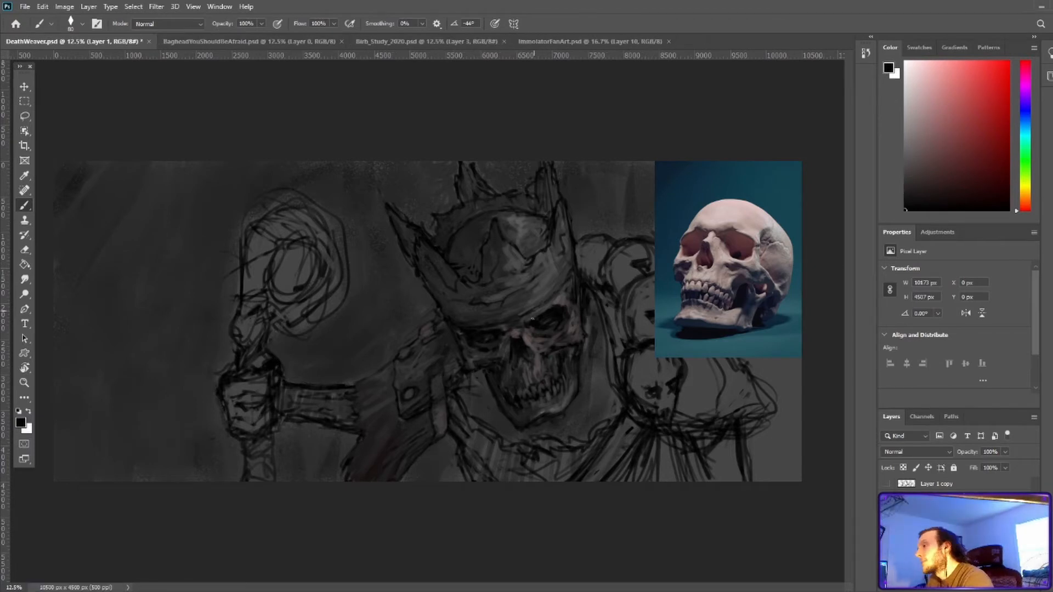
left_click_drag(594, 358, 589, 409)
left_click(593, 351, "alt")
left_click(471, 389, "alt")
left_click_drag(470, 379, 501, 429)
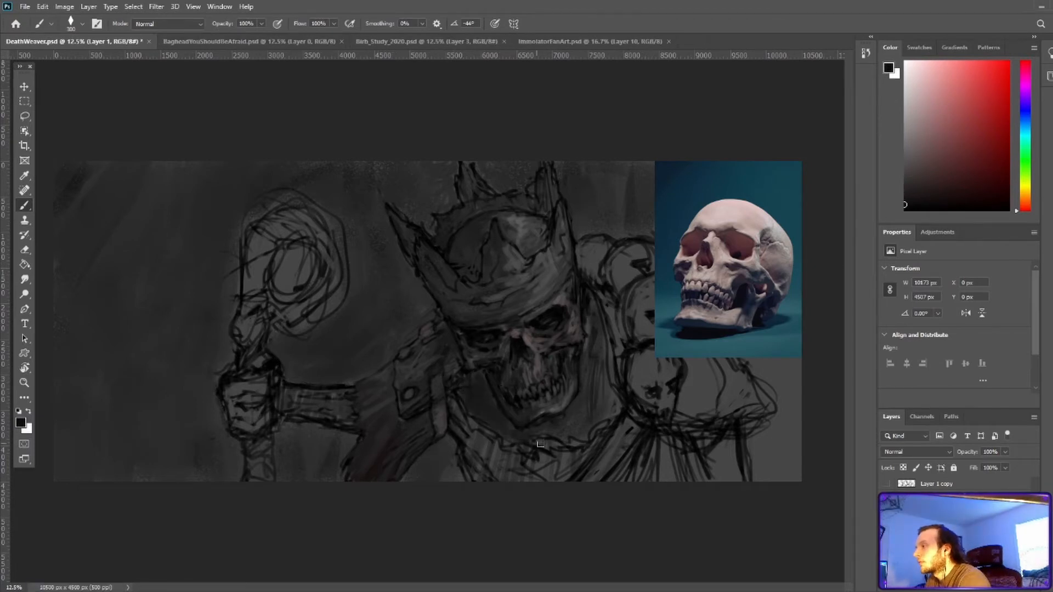
Refine the jaw's right side and chin outline with a smaller brush and sampled greys and darks
left_click(547, 433, "alt")
left_click(572, 392, "alt")
key("bracketleft")
key("bracketleft")
key("bracketleft")
key("bracketleft")
key("bracketleft")
left_click(575, 368, "alt")
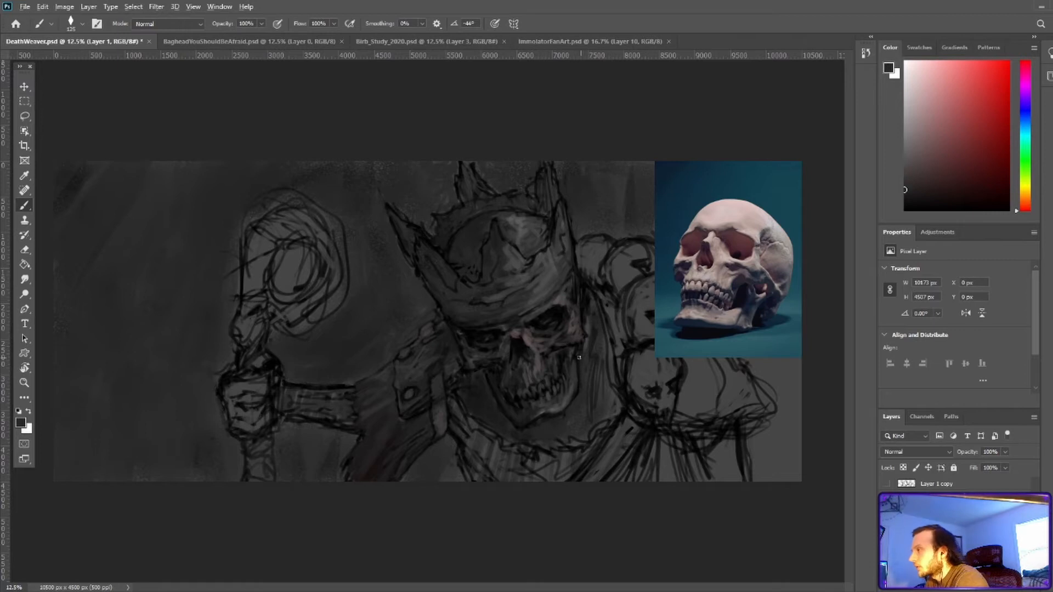
left_click(554, 409, "alt")
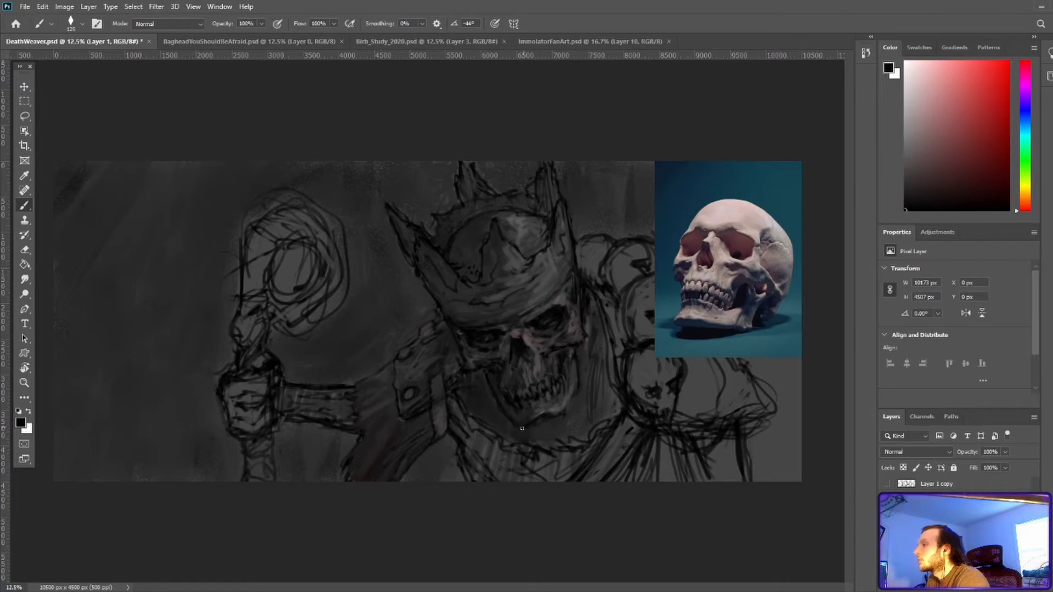
Shade the collar's lower right edge and the hood's right side with sampled darks
left_click(533, 468, "alt")
mouse_move(566, 446)
left_mouse_down()
mouse_move(586, 437)
mouse_move(588, 447)
left_mouse_up()
left_click(596, 427, "alt")
left_click(582, 359, "alt")
left_click_drag(593, 332, 620, 407)
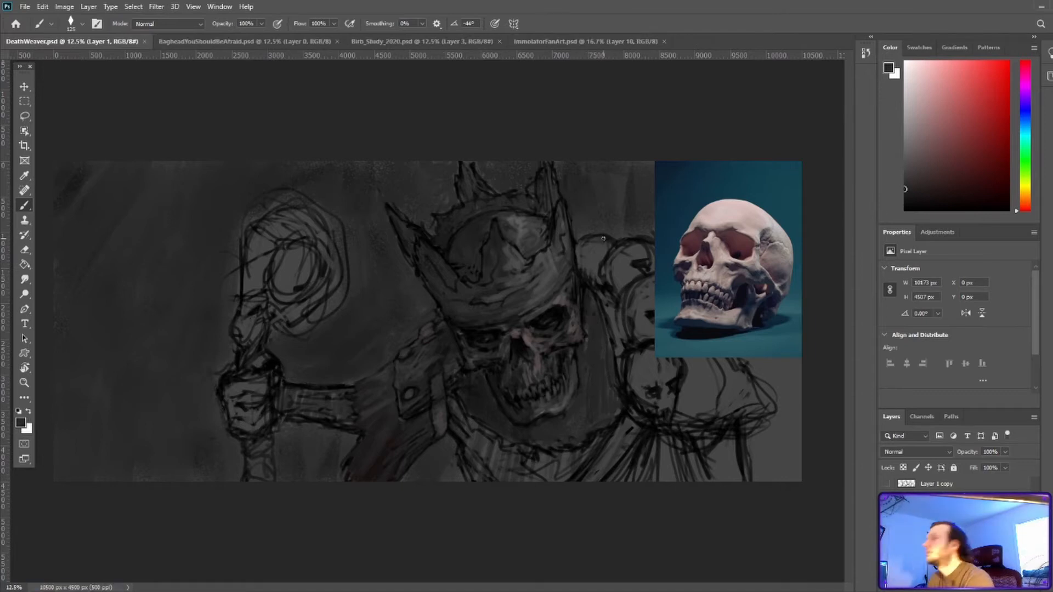
Touch up the skull's teeth and the jaw's left side with sampled greys and darks
left_click(539, 365, "alt")
left_click(511, 372, "alt")
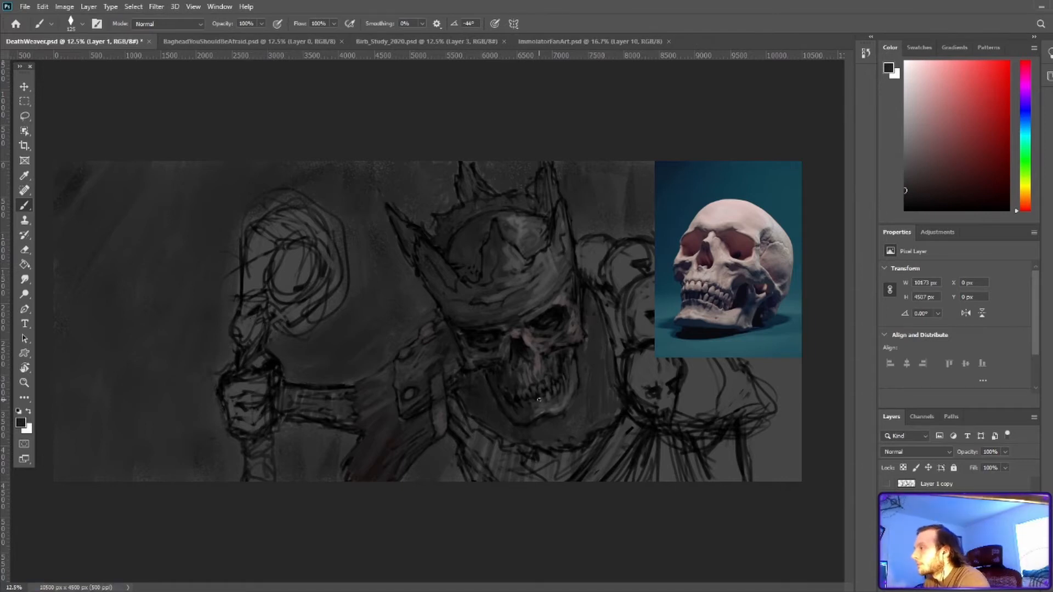
left_click(511, 300, "alt")
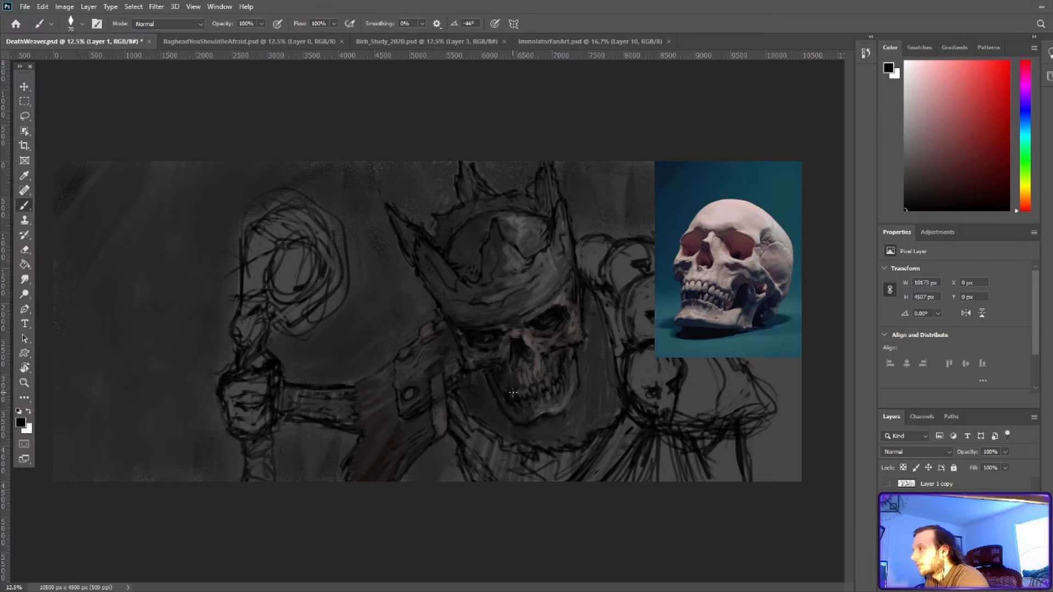
left_click(520, 407, "alt")
left_click(501, 412, "alt")
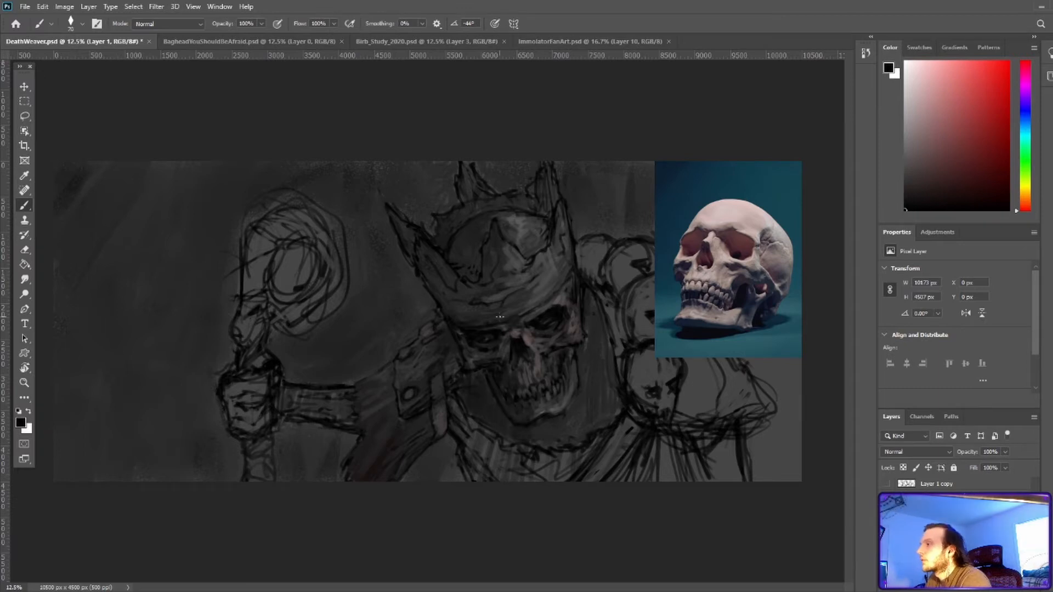
Lighten the skull's dome behind the crown's front point using a larger brush and sampled greys
key("bracketright")
key("bracketright")
key("bracketright")
key("bracketright")
key("bracketright")
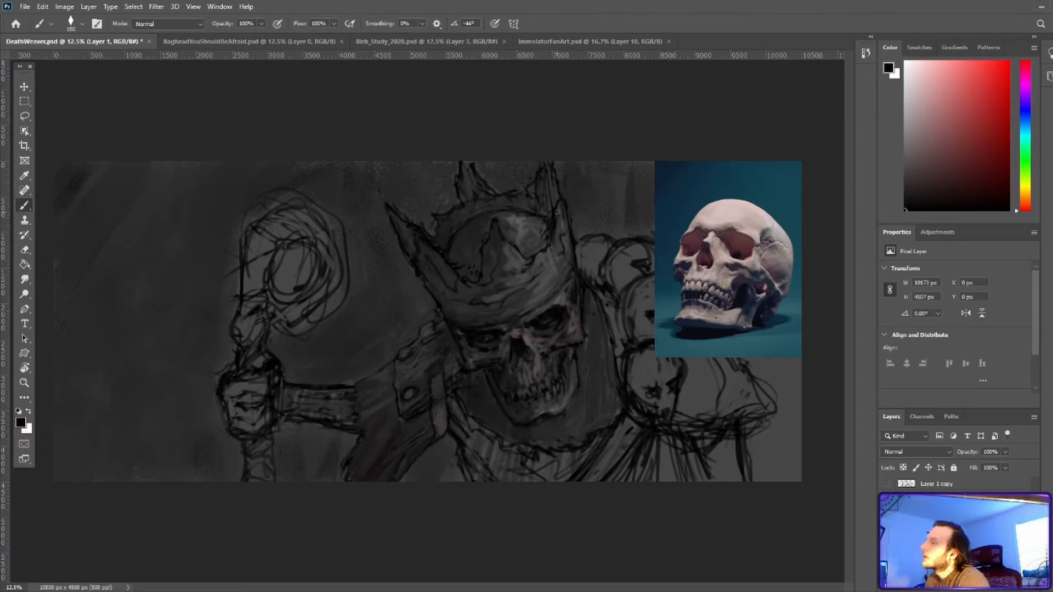
left_click(512, 226, "alt")
left_click(477, 242, "alt")
mouse_move(486, 221)
left_mouse_down()
mouse_move(473, 253)
mouse_move(477, 227)
left_mouse_up()
left_click(508, 224, "alt")
Highlight the crown's inner right side and its front right spike with sampled greys
left_click(550, 237, "alt")
left_click_drag(531, 256, 545, 238)
left_click(531, 261, "alt")
left_click(561, 210, "alt")
left_click(562, 215, "alt")
left_click_drag(561, 202, 566, 264)
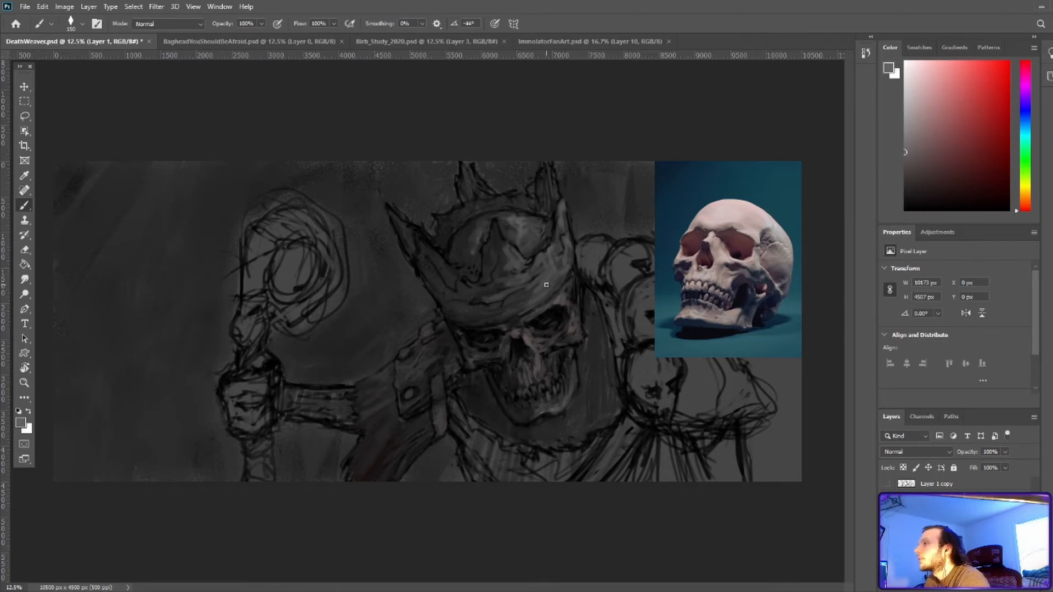
Paint dark cracks along the right side of the crown's band with a smaller brush
left_click(461, 315, "alt")
key("bracketleft")
key("bracketleft")
key("bracketleft")
left_click_drag(515, 299, 549, 270)
mouse_move(550, 278)
left_mouse_down()
mouse_move(562, 250)
mouse_move(530, 299)
left_mouse_up()
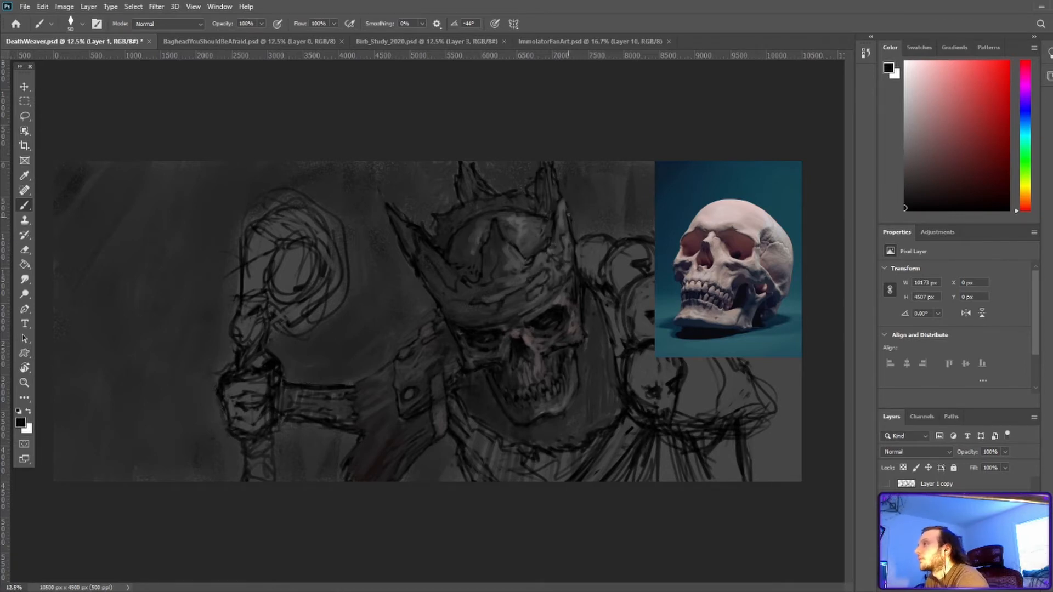
Refine the outer edge of the crown's front right spike with sampled tones and save the document
left_click(583, 263, "alt")
left_click_drag(575, 232, 577, 262)
left_click(582, 274, "alt")
key("bracketright")
key("bracketright")
key("bracketright")
key("bracketright")
key("bracketright")
key("bracketright")
key("bracketright")
key("ctrl+s")
Cover the chest cloth's sketch lines below the collar with a sampled dark
left_click(487, 447, "alt")
mouse_move(462, 415)
left_mouse_down()
mouse_move(520, 477)
mouse_move(569, 480)
left_mouse_up()
mouse_move(485, 446)
left_mouse_down()
mouse_move(467, 460)
mouse_move(487, 466)
left_mouse_up()
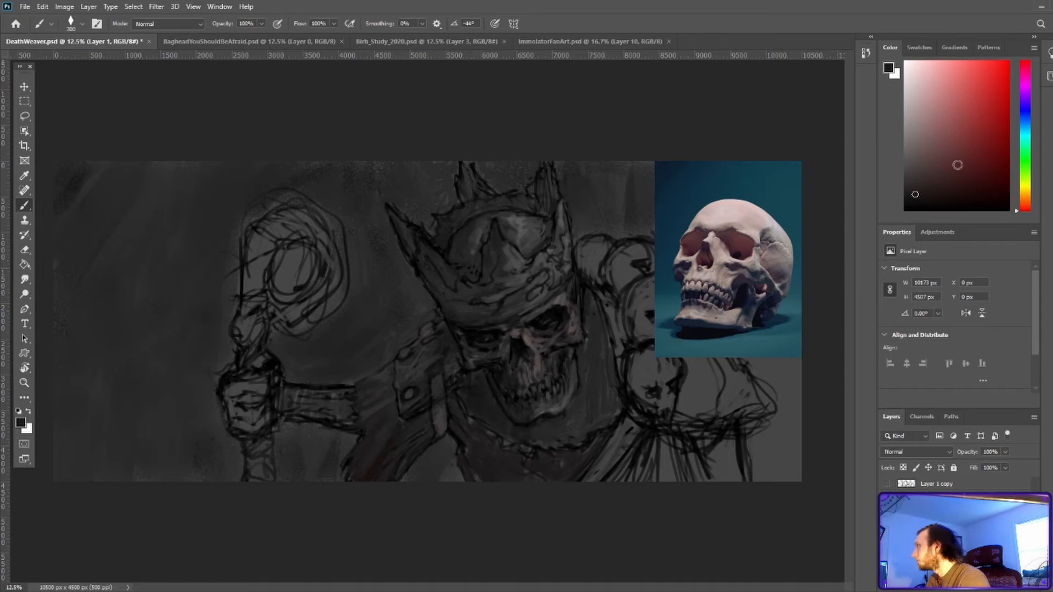
Darken the collar trim below the chin with near-black strokes and a smaller brush
left_click_drag(915, 194, 906, 210)
key("bracketleft")
key("bracketleft")
key("bracketleft")
key("bracketleft")
left_click_drag(543, 444, 547, 432)
left_click(548, 434, "alt")
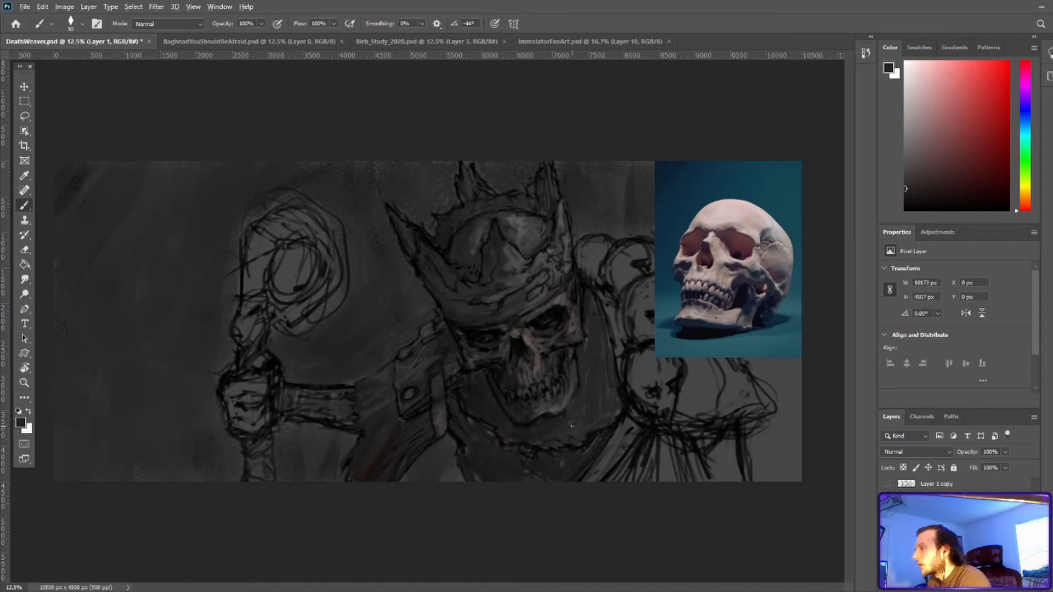
Clean up the jaw's right side, chin and left edge with sampled greys and darks
left_click(565, 417, "alt")
left_click(583, 391, "alt")
left_click_drag(576, 380, 575, 394)
left_click(554, 418, "alt")
left_click(524, 427, "alt")
left_click(491, 378, "alt")
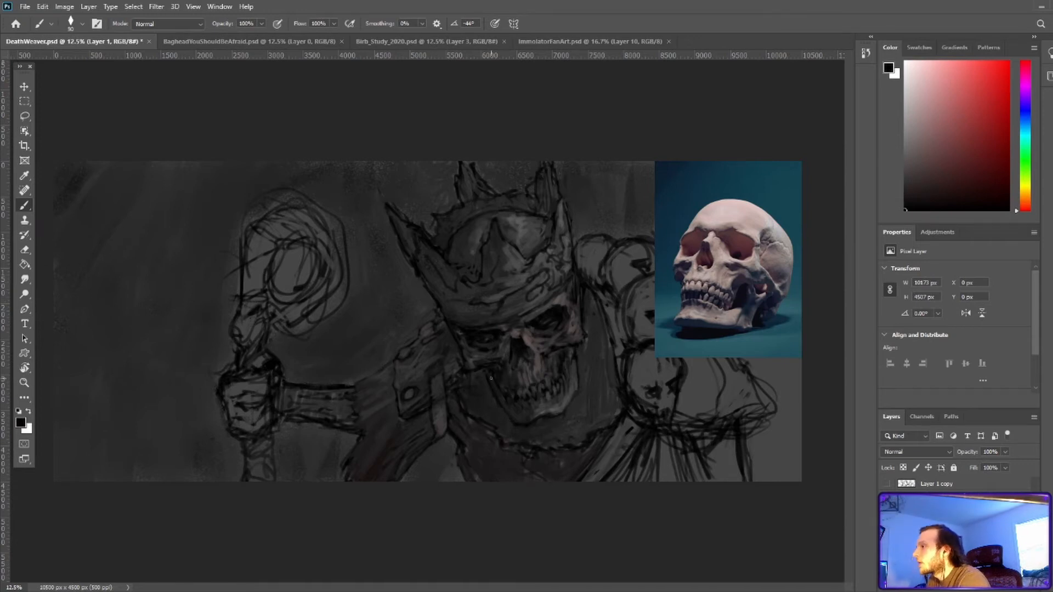
Strengthen the dark contours of the crown's band and front left spike with black and a smaller brush
left_click(930, 210)
left_click(416, 365, "alt")
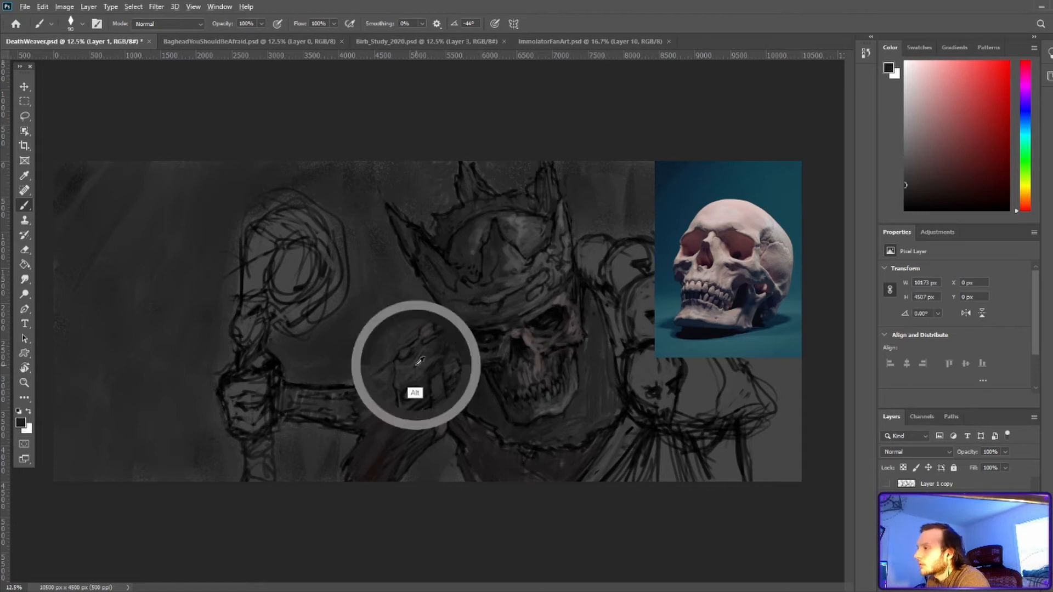
left_click(922, 211)
key("bracketleft")
key("bracketleft")
key("bracketleft")
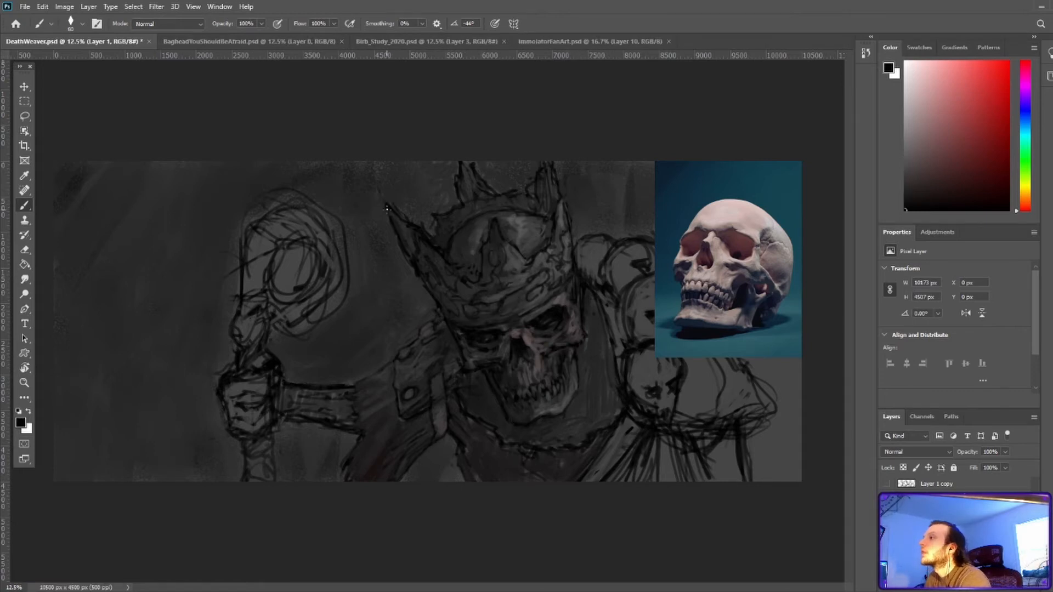
Shade the crown's front point and rear right spike using a larger brush and sampled greys
left_click(475, 235, "alt")
key("bracketright")
key("bracketright")
key("bracketright")
key("bracketright")
key("bracketright")
key("bracketright")
left_click(544, 189, "alt")
left_click_drag(544, 168, 544, 198)
left_click(479, 197, "alt")
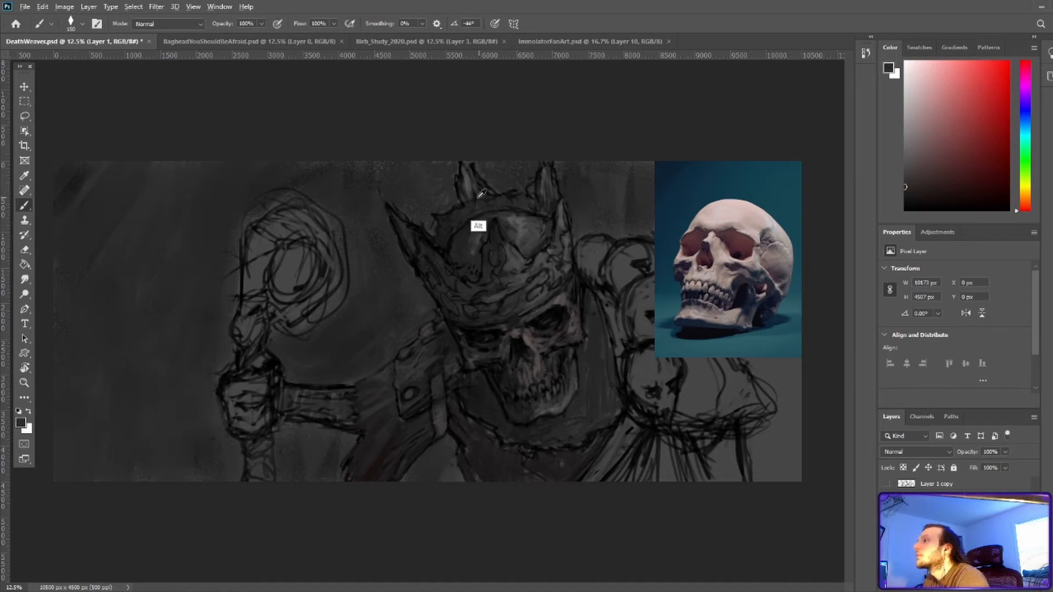
left_click(476, 192, "alt")
left_click_drag(477, 190, 536, 212)
key("ctrl+z")
Shade the crown's rear left spike and front point, then its inner right side, with sampled tones
left_click(474, 193, "alt")
left_click_drag(470, 179, 467, 189)
left_click(499, 242, "alt")
mouse_move(496, 228)
left_mouse_down()
mouse_move(500, 249)
mouse_move(487, 269)
left_mouse_up()
left_click(512, 281, "alt")
left_click(519, 262, "alt")
left_click_drag(551, 261, 552, 236)
left_click(550, 222, "alt")
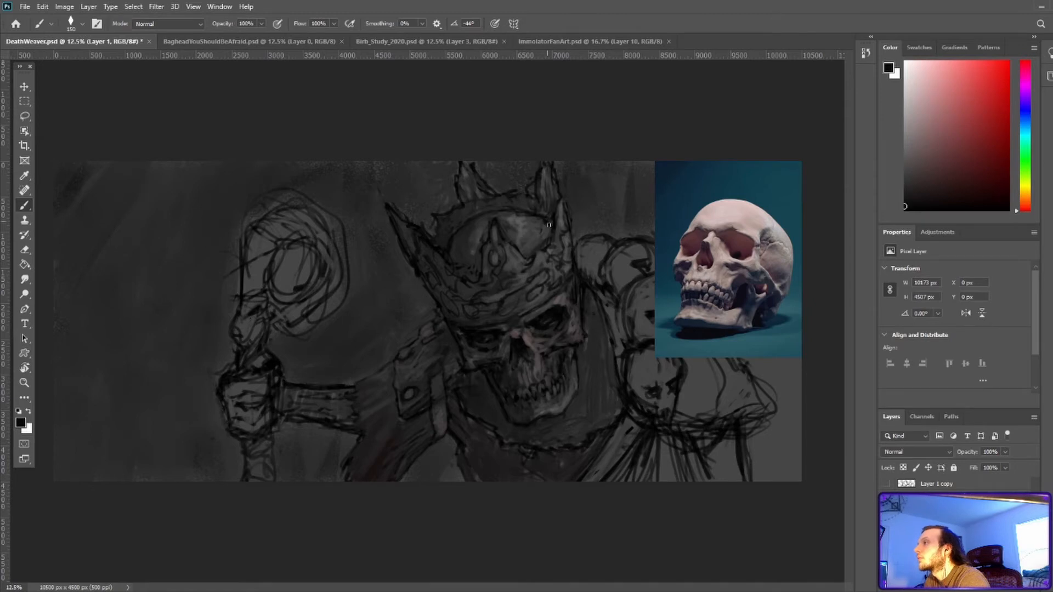
Rework the crown's rear rim between the two back spikes with sampled greys and darks
left_click(543, 233, "alt")
left_click(517, 212, "alt")
left_click(516, 201, "alt")
left_click_drag(519, 195, 507, 197)
left_click(514, 192, "alt")
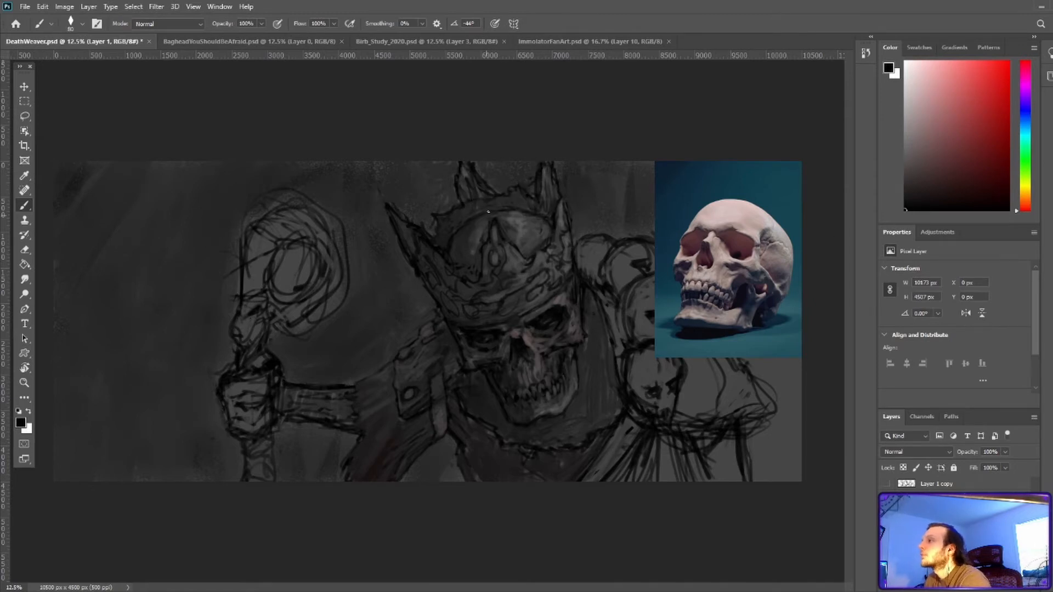
Blend the skull's dome inside the crown, touch up the brow with sampled greys, and save the document
left_click(462, 264, "alt")
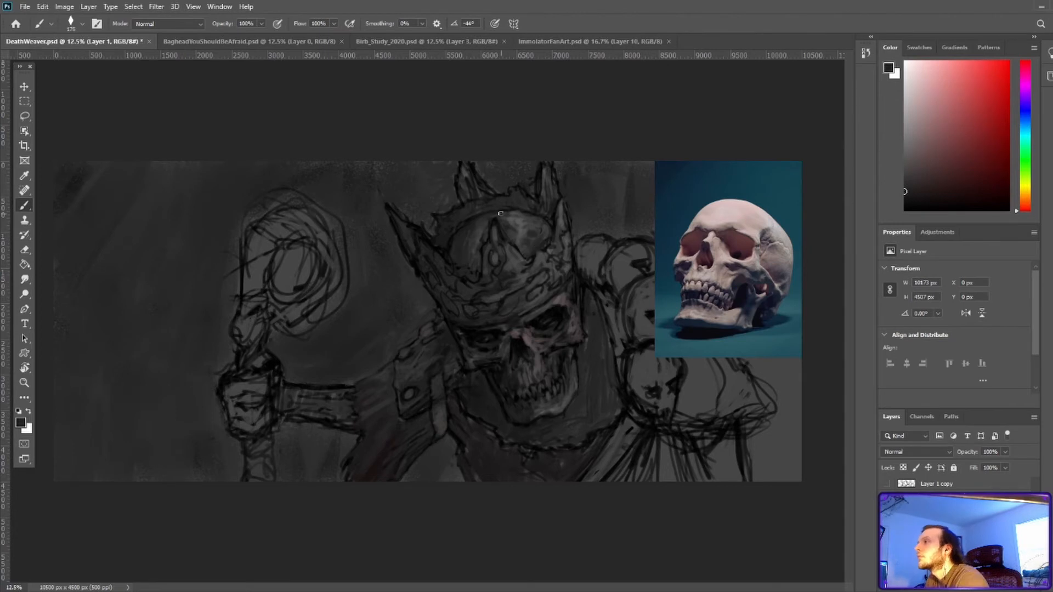
left_click(541, 210, "alt")
left_click(528, 310, "alt")
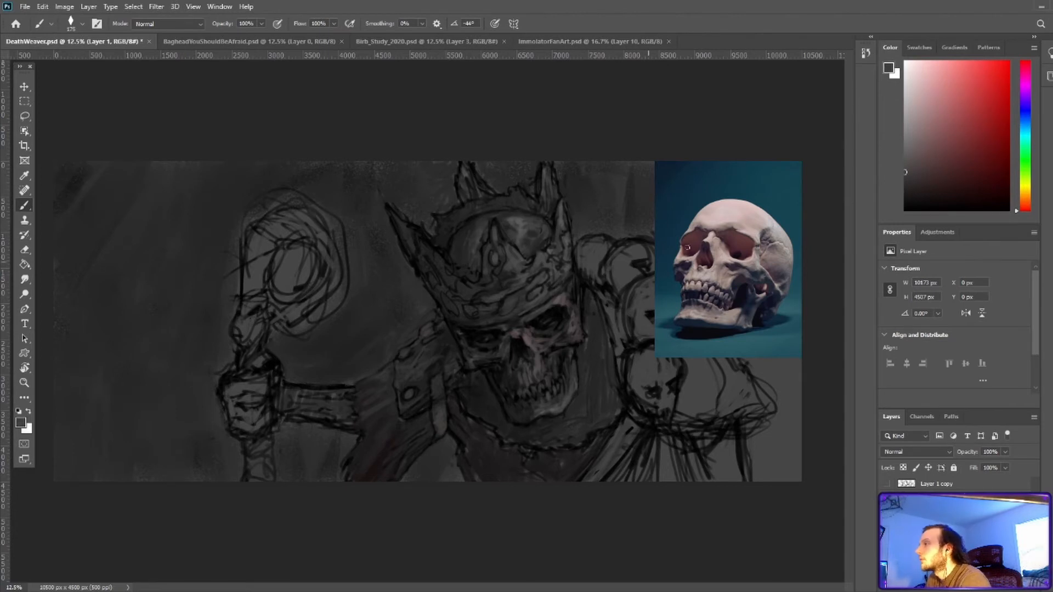
left_click(561, 287, "alt")
key("bracketleft")
key("bracketleft")
key("bracketleft")
key("bracketleft")
key("bracketleft")
key("bracketleft")
key("ctrl+s")
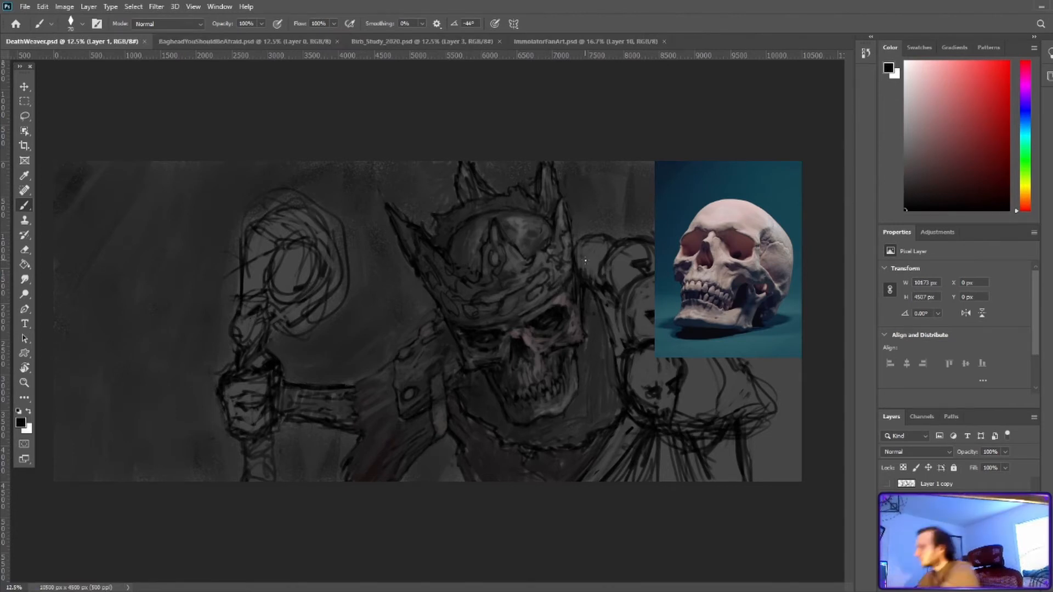
Shade the upper arm and the shoulder plate's upper left edge using a larger brush and sampled greys
left_click(379, 334, "alt")
key("bracketright")
key("bracketright")
key("bracketright")
key("bracketright")
left_click(367, 413, "alt")
left_click_drag(394, 371, 414, 356)
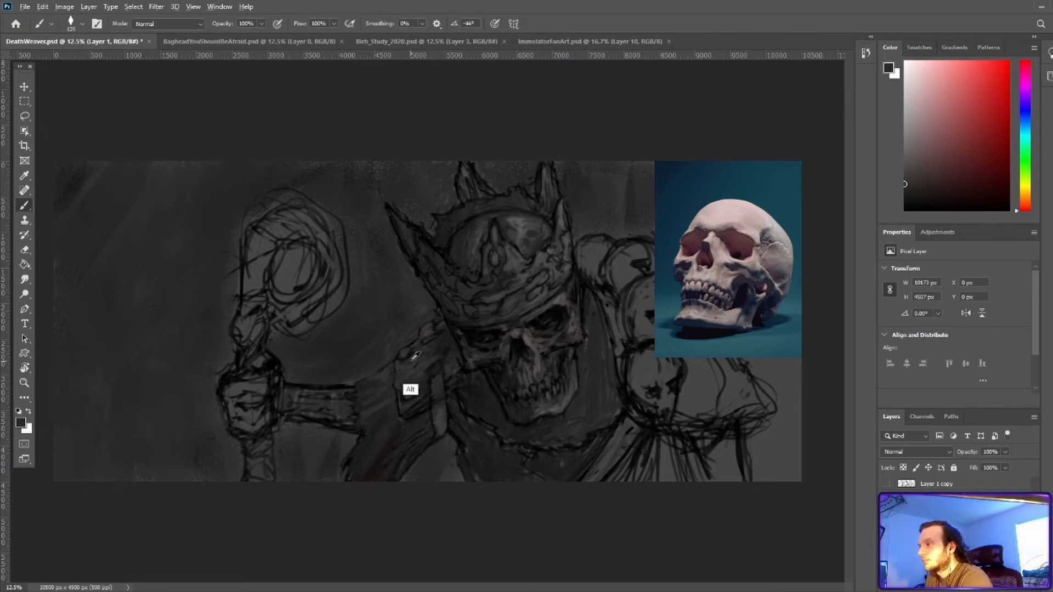
left_click(358, 385, "alt")
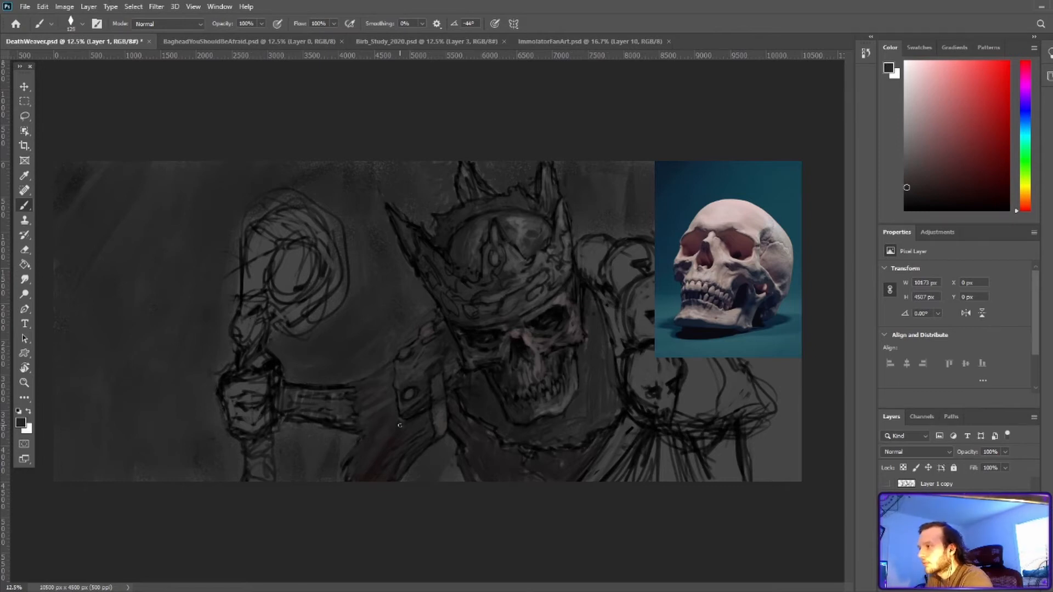
Refine the sleeve below the shoulder plate and the plate's right edge and surface with sampled greys
left_click(430, 442, "alt")
key("bracketleft")
key("bracketleft")
key("bracketleft")
left_click_drag(435, 442, 436, 435)
left_click(438, 412, "alt")
left_click(439, 379, "alt")
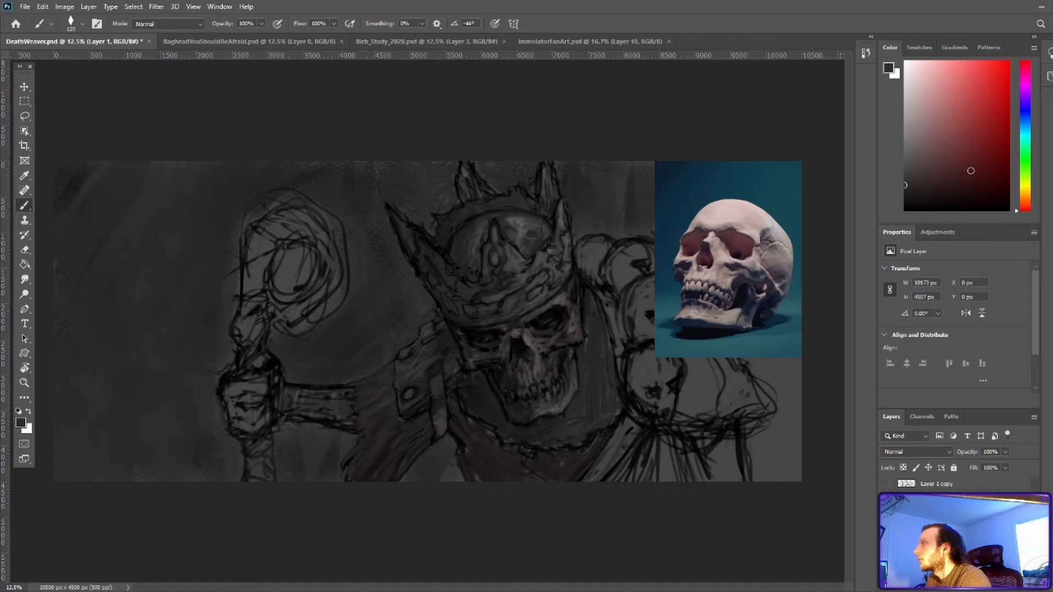
left_click(445, 338, "alt")
left_click(422, 368, "alt")
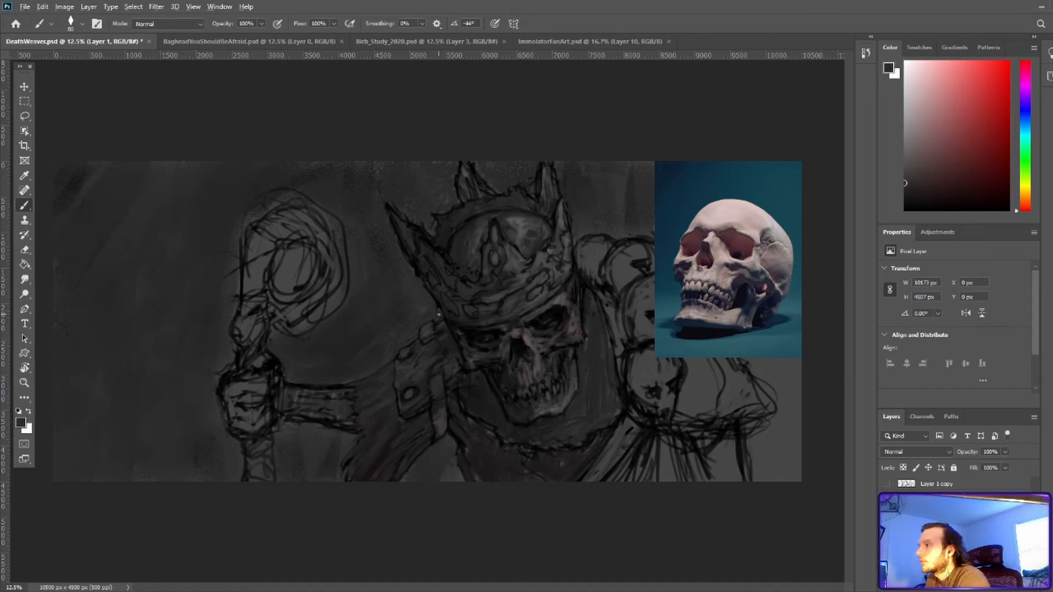
Blend the left and upper parts of the skull's dome with a larger brush and sampled greys
left_click(470, 217, "alt")
left_click(469, 221, "alt")
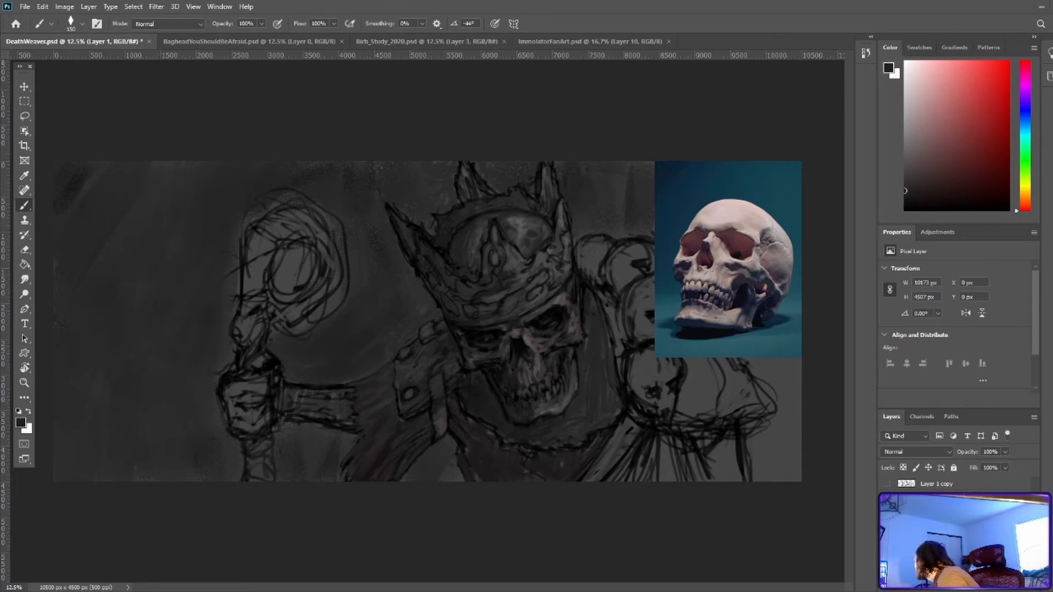
key("bracketright")
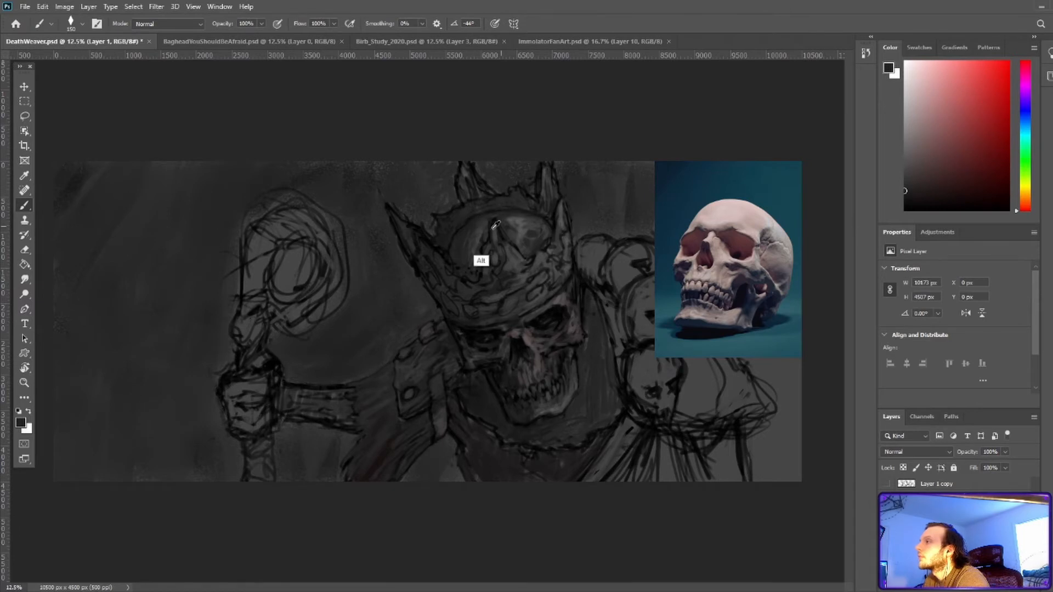
left_click(450, 251, "alt")
left_click(531, 227, "alt")
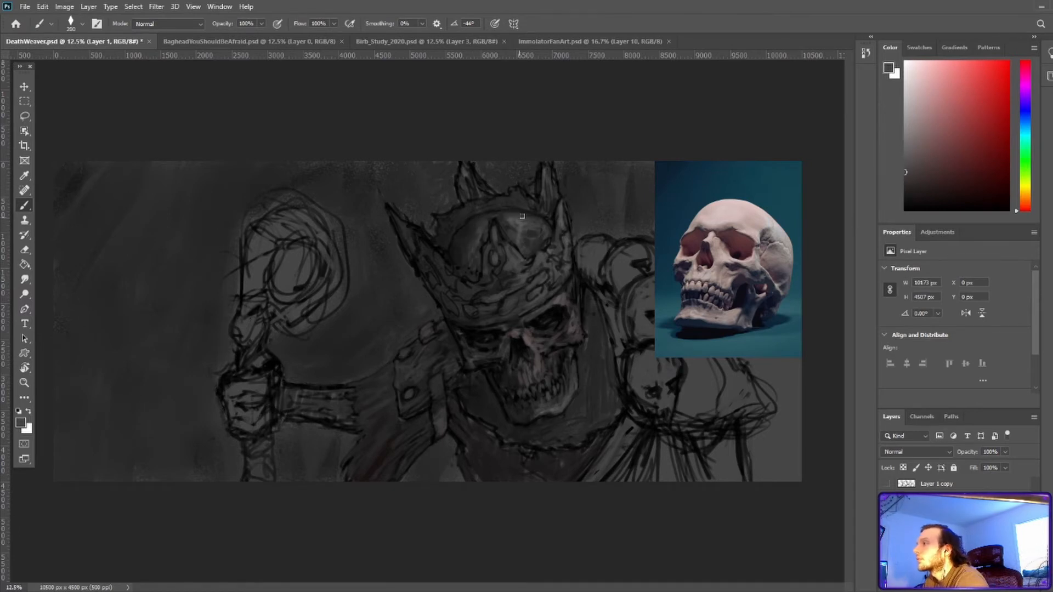
Define the upper edge of the skull's dome under the crown's rear rim with a smaller brush
left_click(500, 217, "alt")
key("bracketleft")
key("bracketleft")
key("bracketleft")
key("bracketleft")
key("bracketleft")
key("bracketleft")
left_click(478, 211, "alt")
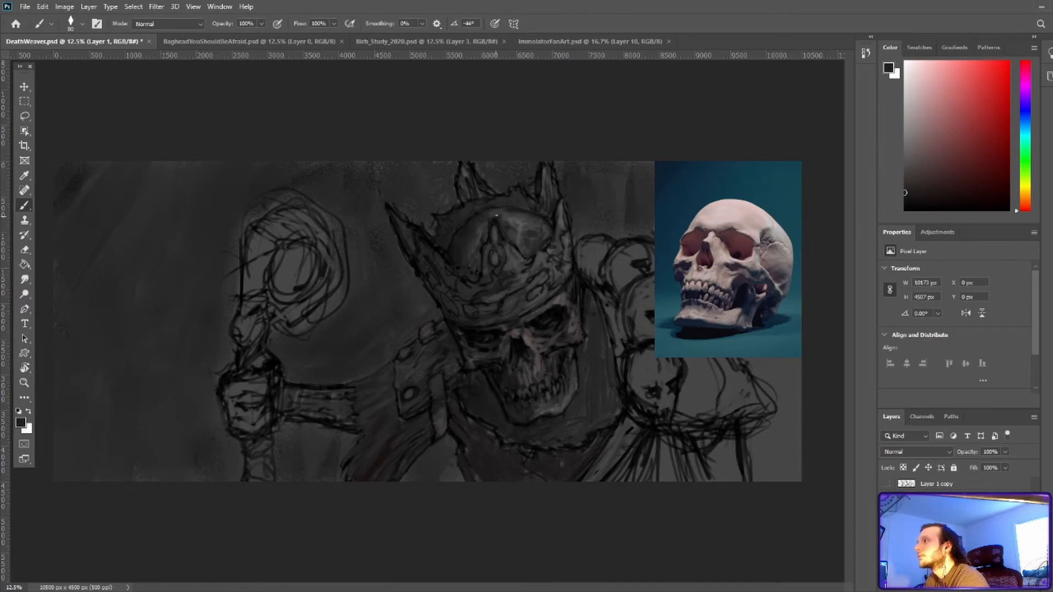
Touch up the skull dome's right side and the area beside the crown's front point with sampled greys
left_click(551, 229, "alt")
left_click(538, 243, "alt")
left_click(481, 246, "alt")
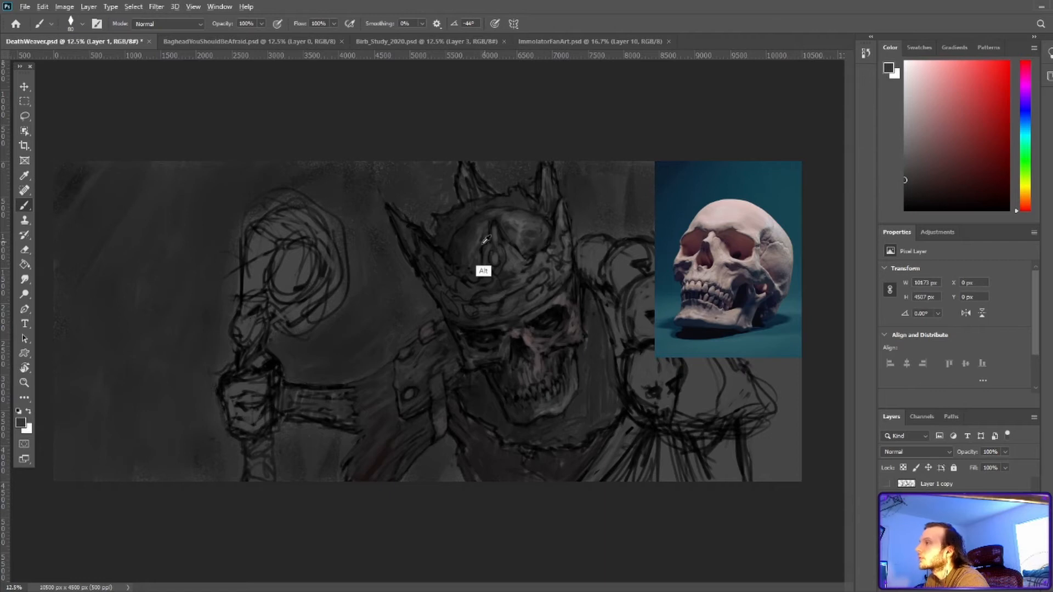
Shade the cloak strip running down from the collar's right end with broad strokes in sampled dark greys
key("d")
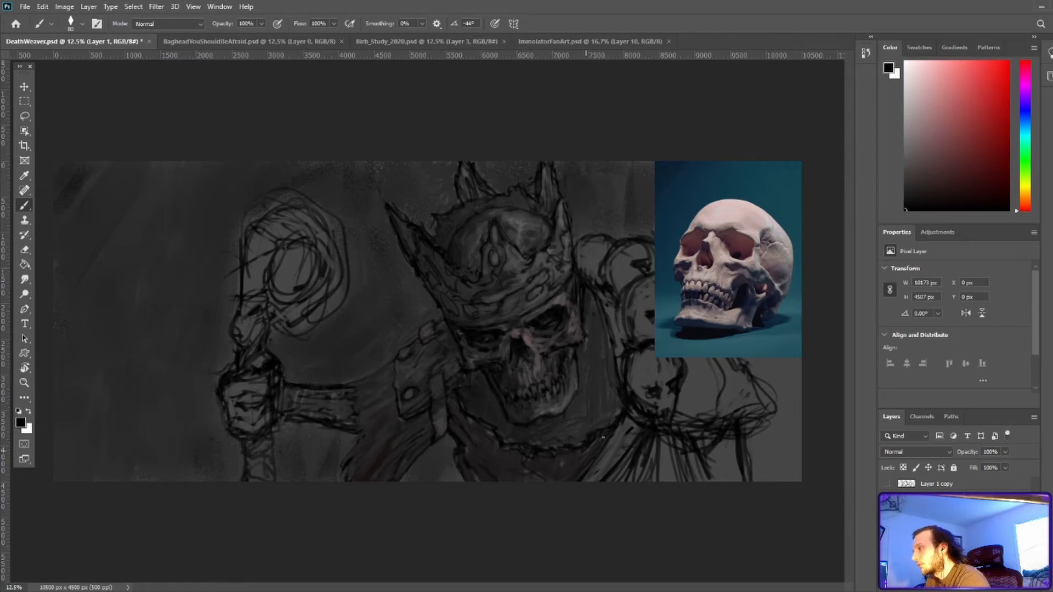
left_click(609, 441, "alt")
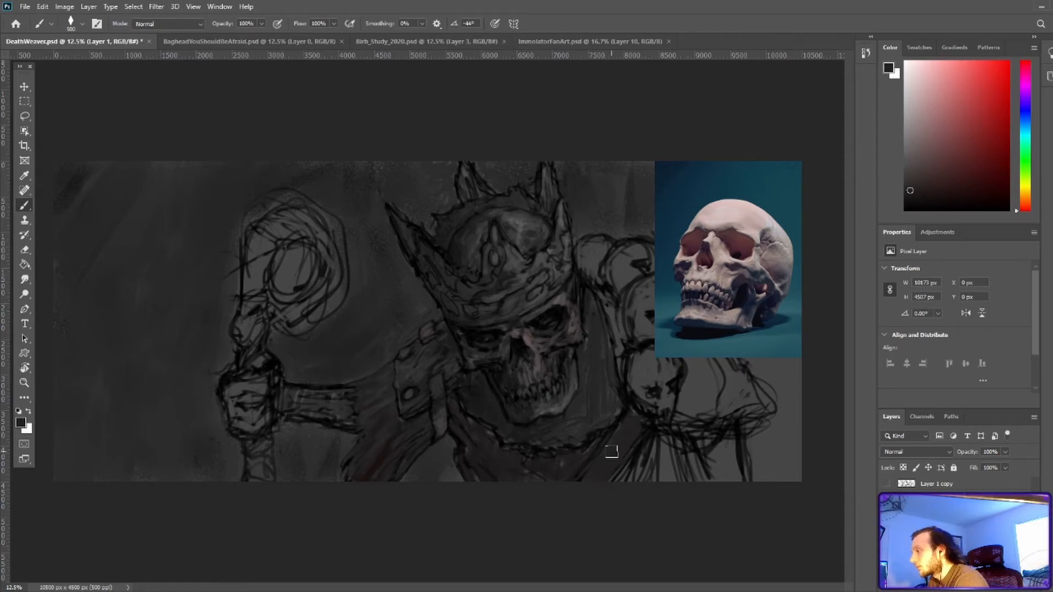
key("d")
left_click(587, 402, "alt")
left_click_drag(631, 433, 591, 478)
left_click(795, 313, "alt")
left_click_drag(623, 416, 599, 447)
Add small dark and grey touches along the collar's ragged lower-left edge with a smaller brush
key("d")
key("bracketleft")
key("bracketleft")
key("bracketleft")
key("bracketleft")
key("bracketleft")
key("bracketleft")
left_click(500, 445, "alt")
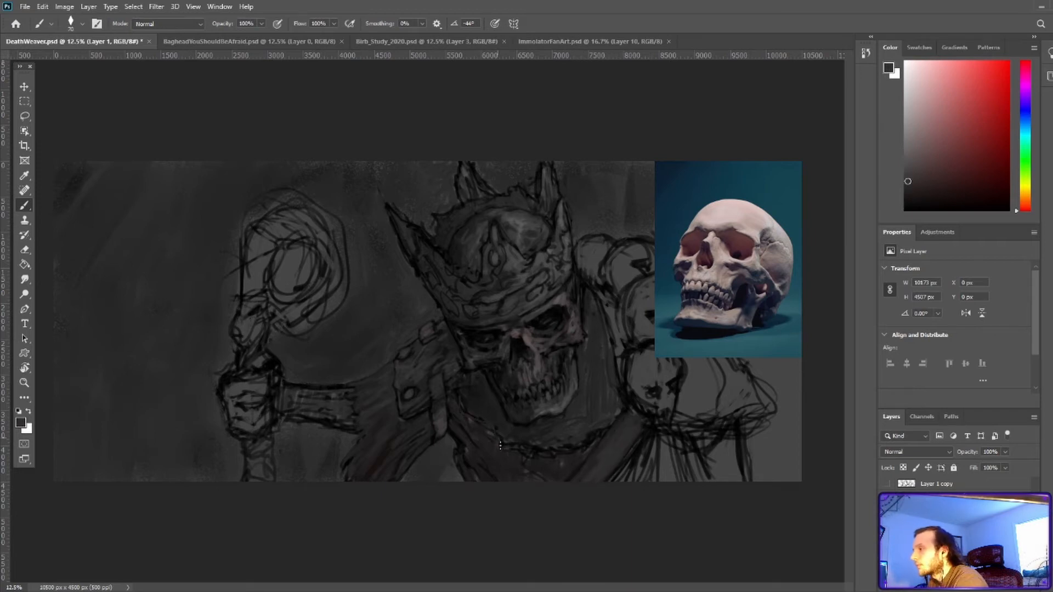
left_click(484, 443, "alt")
Refine the shoulder plate's lower and outer edges with black and sampled greys
key("bracketright")
key("bracketright")
key("bracketright")
key("bracketright")
key("bracketright")
key("bracketright")
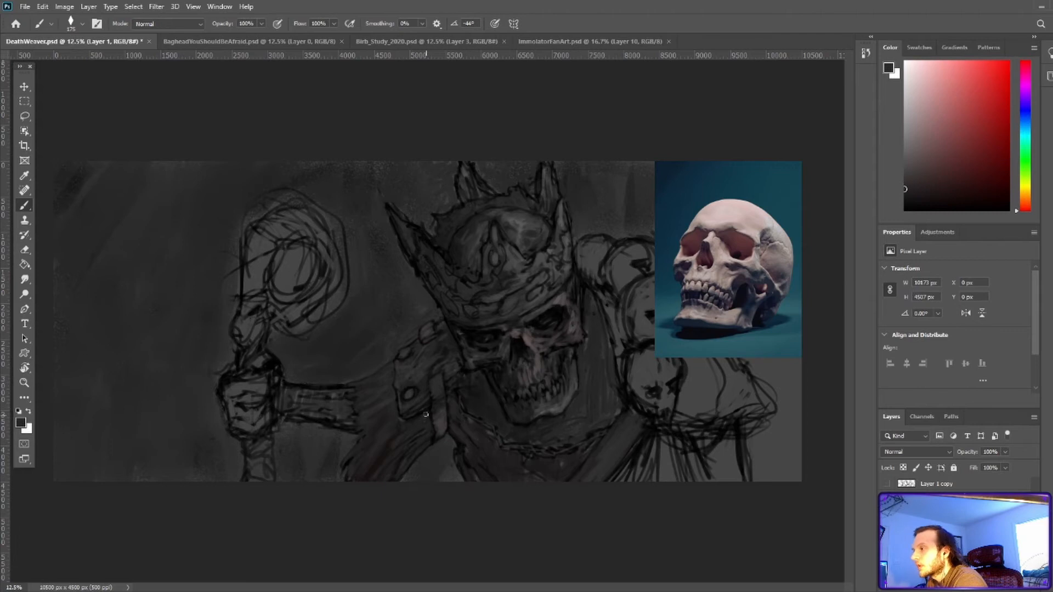
key("d")
left_click(410, 383, "alt")
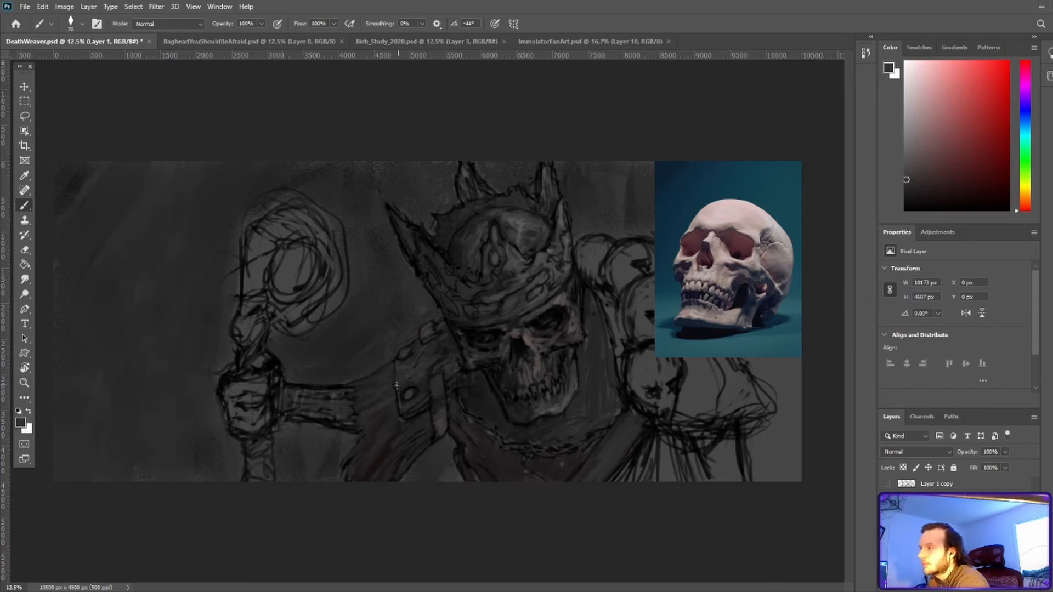
left_click(411, 349, "alt")
Define the strap and inner edge of the shoulder plate beside the collar with near-black and sampled greys
left_click(916, 211)
left_click(449, 383, "alt")
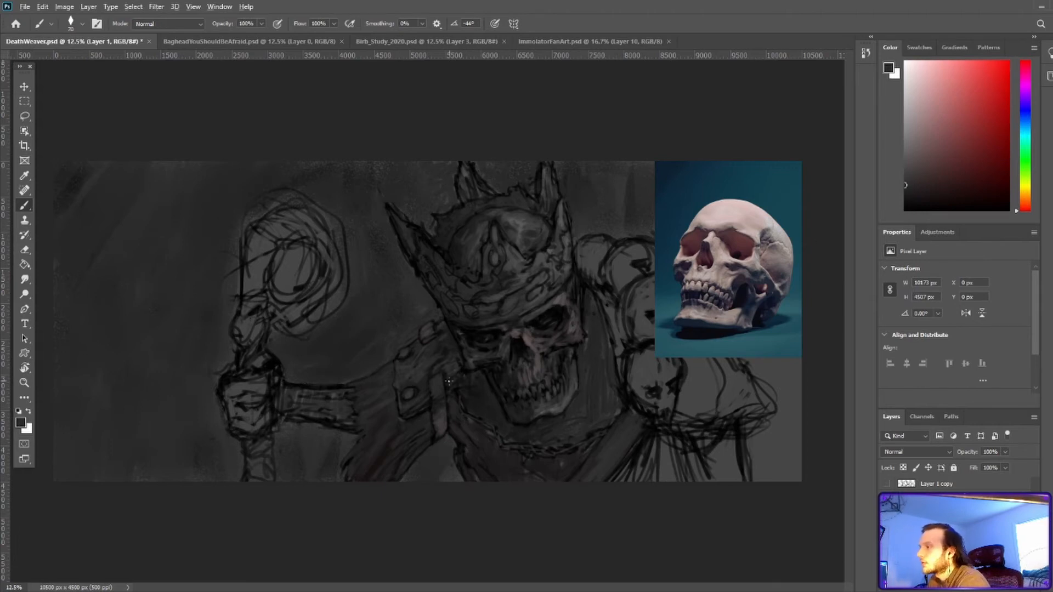
left_click(448, 447, "alt")
left_click(908, 210)
left_click(441, 378, "alt")
left_click(906, 210)
left_click(457, 395, "alt")
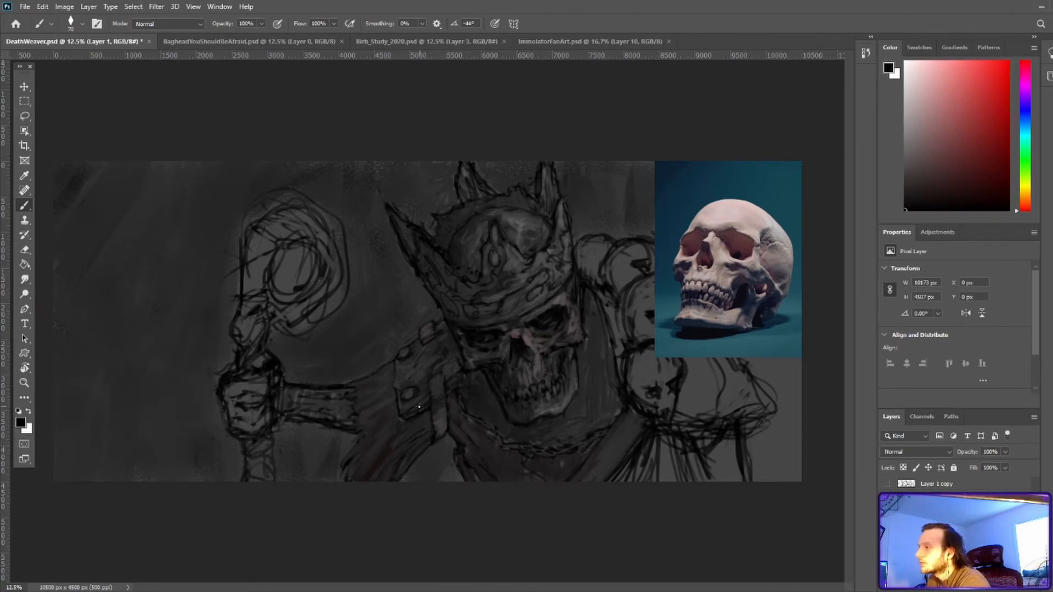
Shade the sleeve below the shoulder plate and its ragged outer edge with a larger brush and sampled greys
left_click(402, 381, "alt")
key("bracketright")
key("bracketright")
key("bracketright")
key("bracketright")
left_click(349, 465, "alt")
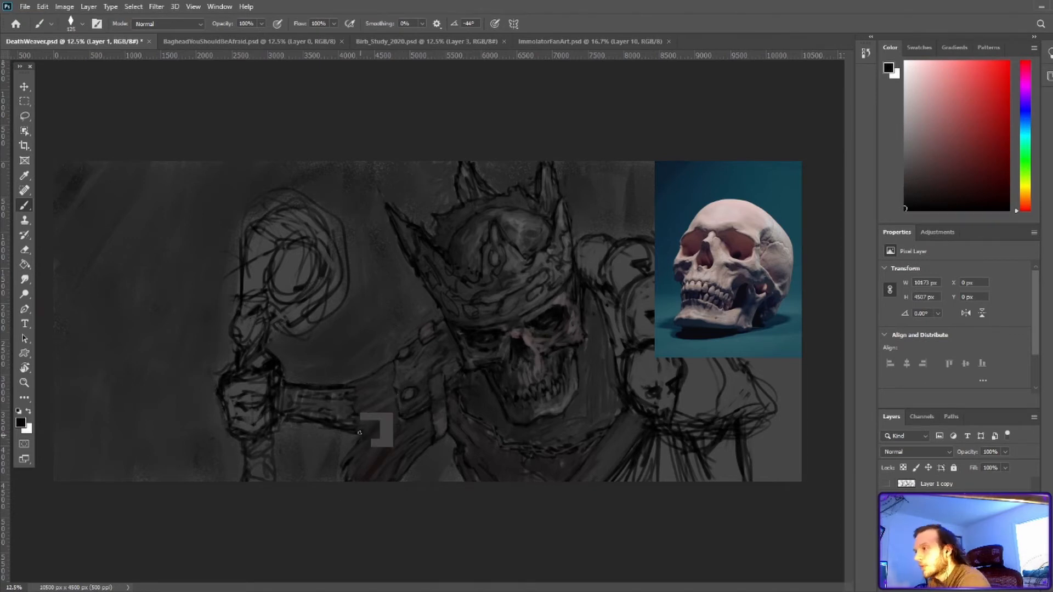
left_click(379, 418, "alt")
left_click(388, 416, "alt")
left_click_drag(361, 430, 356, 445)
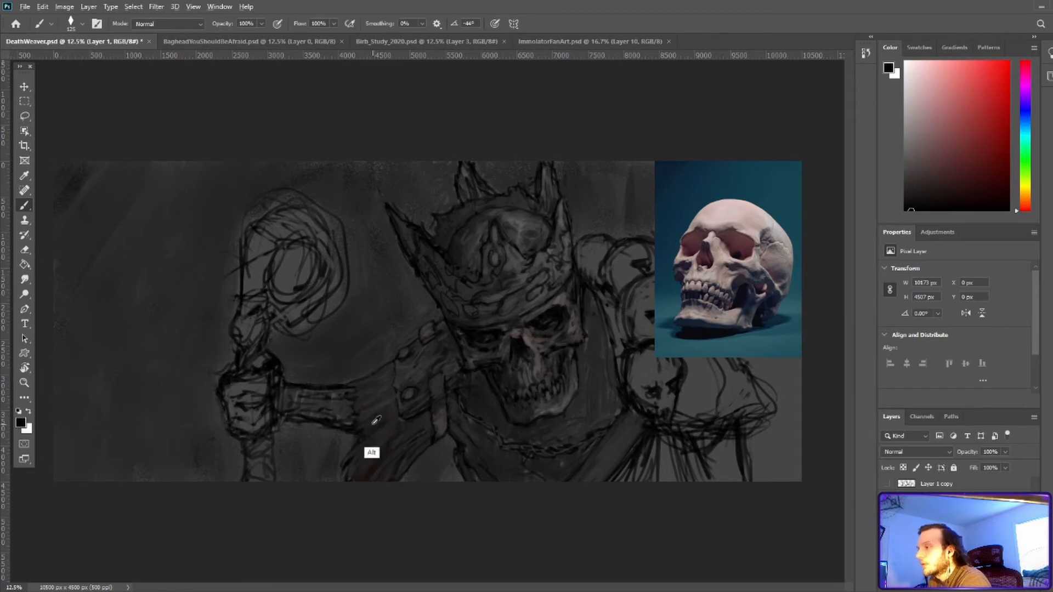
left_click(367, 445, "alt")
left_click(355, 454, "alt")
left_click(396, 374, "alt")
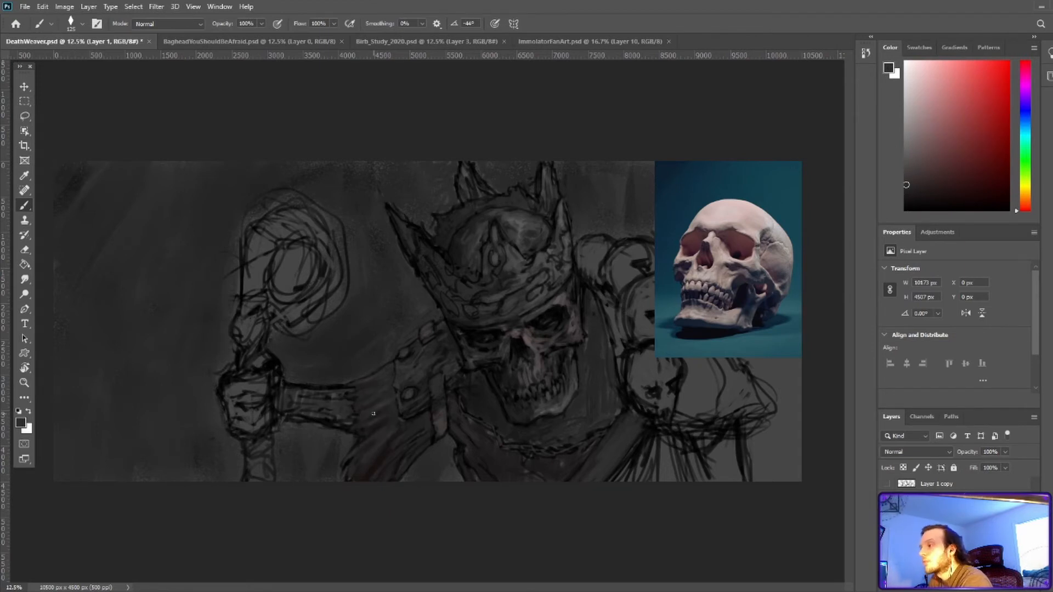
Detail the lower rivet on the shoulder plate with a smaller brush and sampled greys, and save the file
key("bracketleft")
key("bracketleft")
key("bracketleft")
left_click(418, 392, "alt")
left_click(417, 382, "alt")
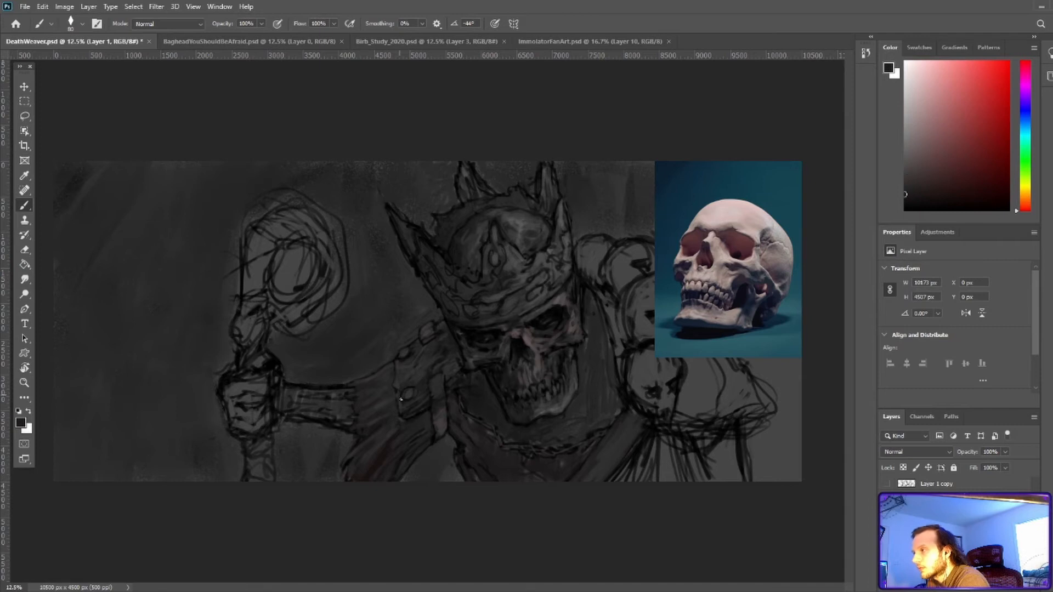
key("ctrl+s")
Darken the gap between the sleeve and the chest cloth with a larger brush and sampled dark tones
left_click(459, 442, "alt")
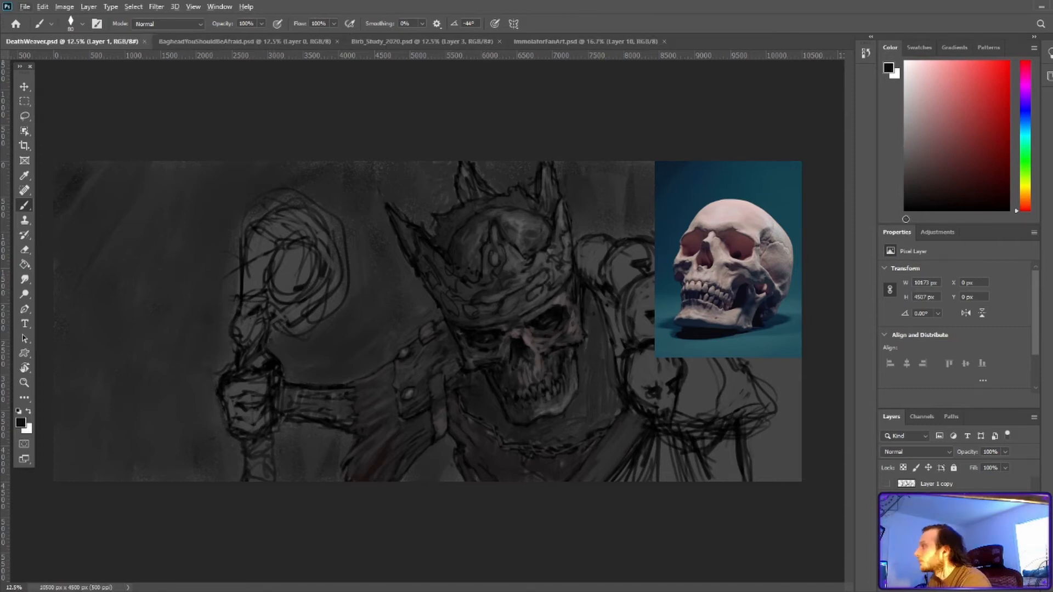
key("bracketright")
key("bracketright")
key("bracketright")
key("bracketright")
key("bracketright")
key("bracketright")
key("bracketright")
key("bracketright")
key("bracketright")
key("bracketright")
mouse_move(445, 451)
left_mouse_down()
mouse_move(435, 460)
mouse_move(445, 475)
left_mouse_up()
left_click(439, 464, "alt")
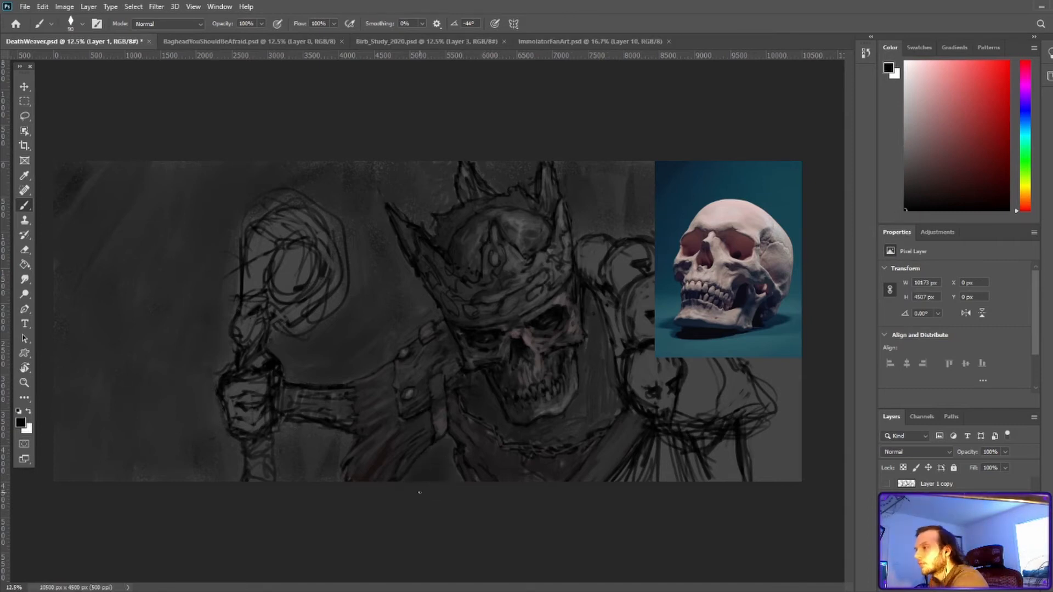
Touch up the sleeve folds and the shoulder plate's inner edge beside the jaw with sampled and picked greys
left_click(392, 437, "alt")
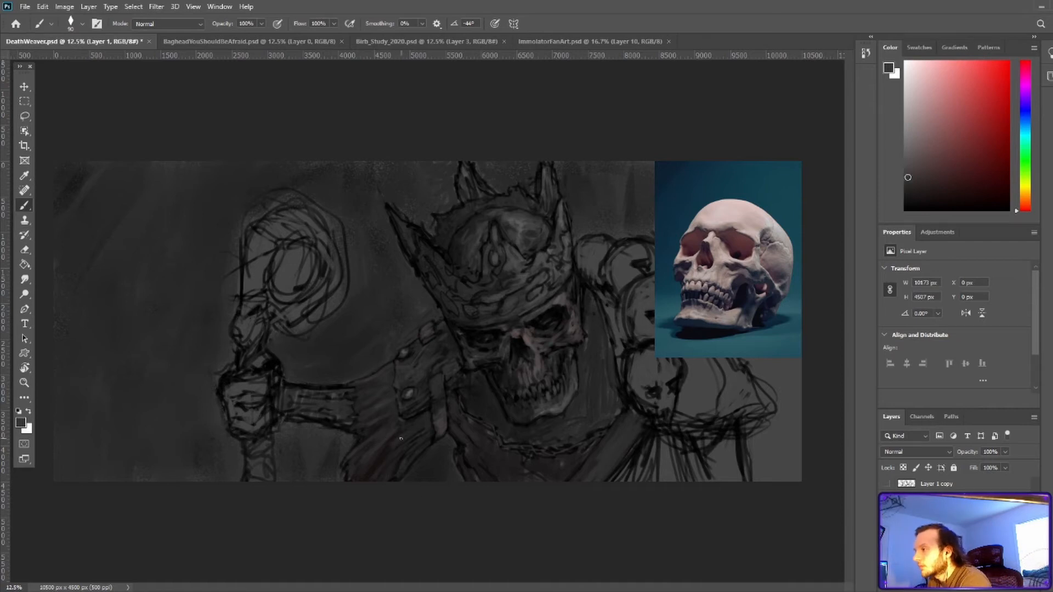
left_click(927, 200)
left_click(456, 384, "alt")
left_click(955, 189)
left_click(446, 342, "alt")
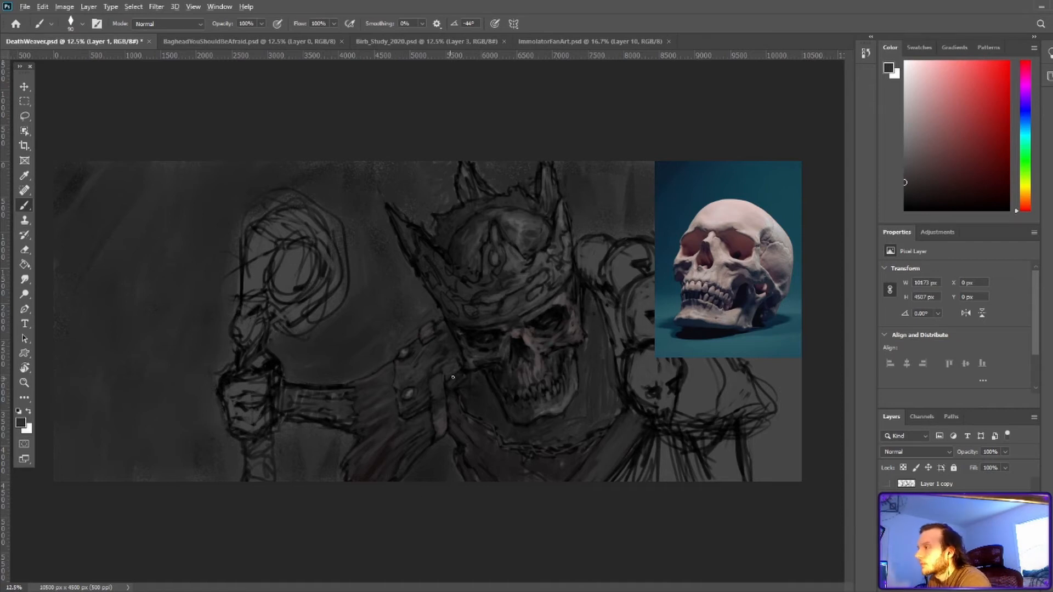
left_click(479, 436, "alt")
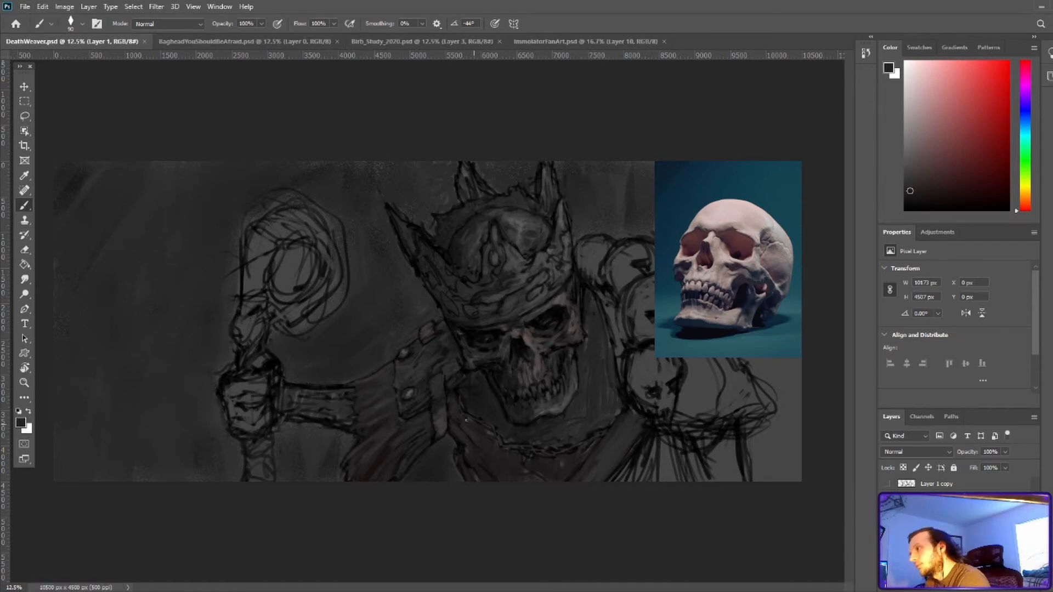
Shade around the left side and underside of the jaw with a larger brush and sampled dark tones
left_click(494, 382, "alt")
key("bracketright")
key("bracketright")
key("bracketright")
key("bracketright")
key("bracketright")
key("bracketright")
key("bracketright")
key("bracketright")
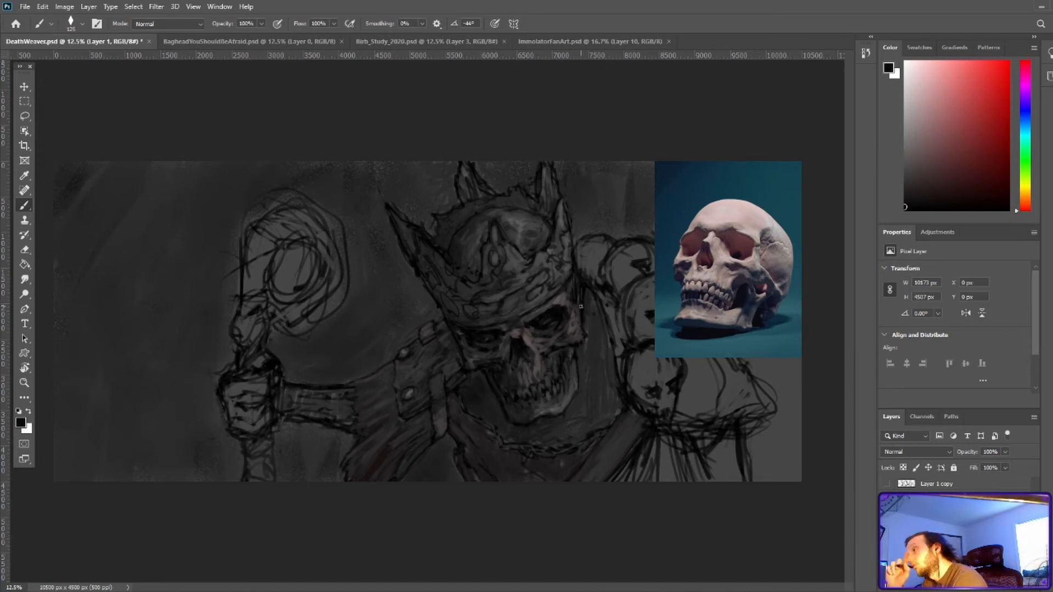
left_click(582, 324, "alt")
left_click(555, 411, "alt")
left_click(511, 417, "alt")
left_click_drag(504, 415, 493, 380)
Refine the jaw's right contour and chin with sampled greys, and save the file
left_click(579, 378, "alt")
left_click(578, 394, "alt")
left_click_drag(579, 388, 570, 409)
left_click(574, 397, "alt")
left_click_drag(574, 398, 562, 413)
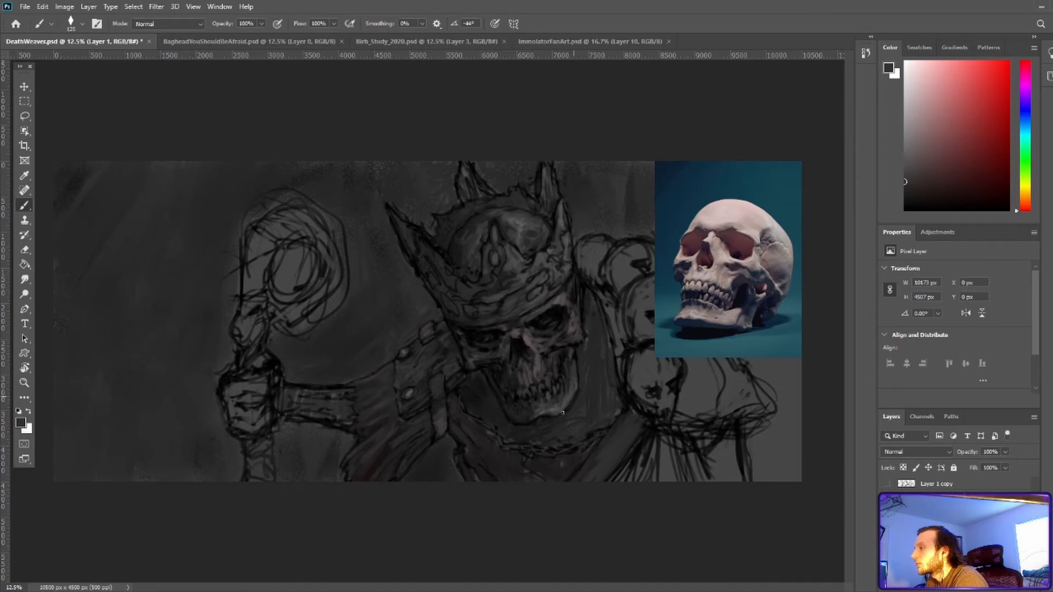
left_click(581, 412, "alt")
left_click(578, 400, "alt")
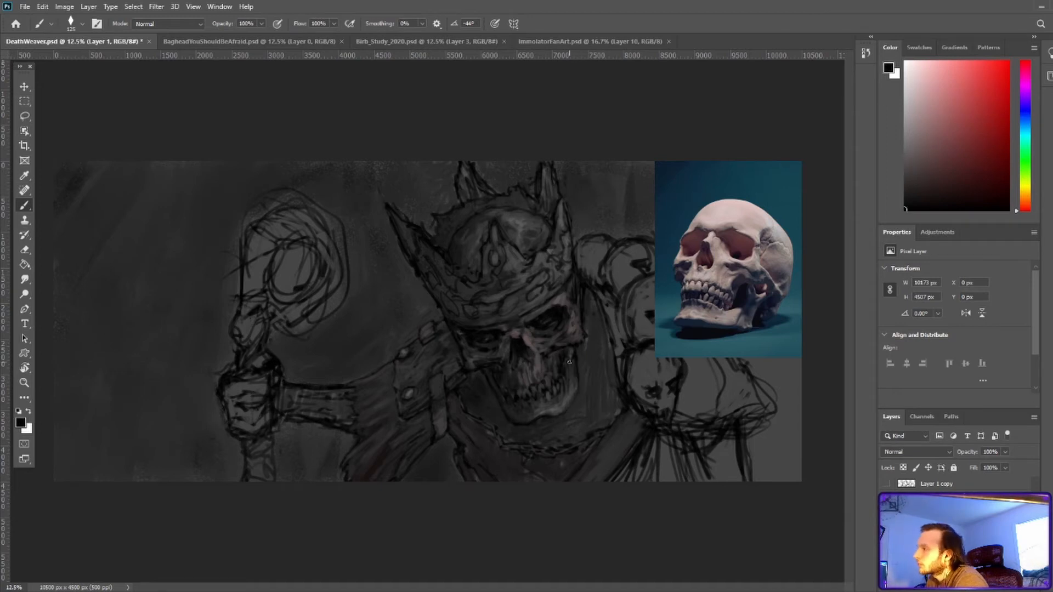
left_click(502, 399, "alt")
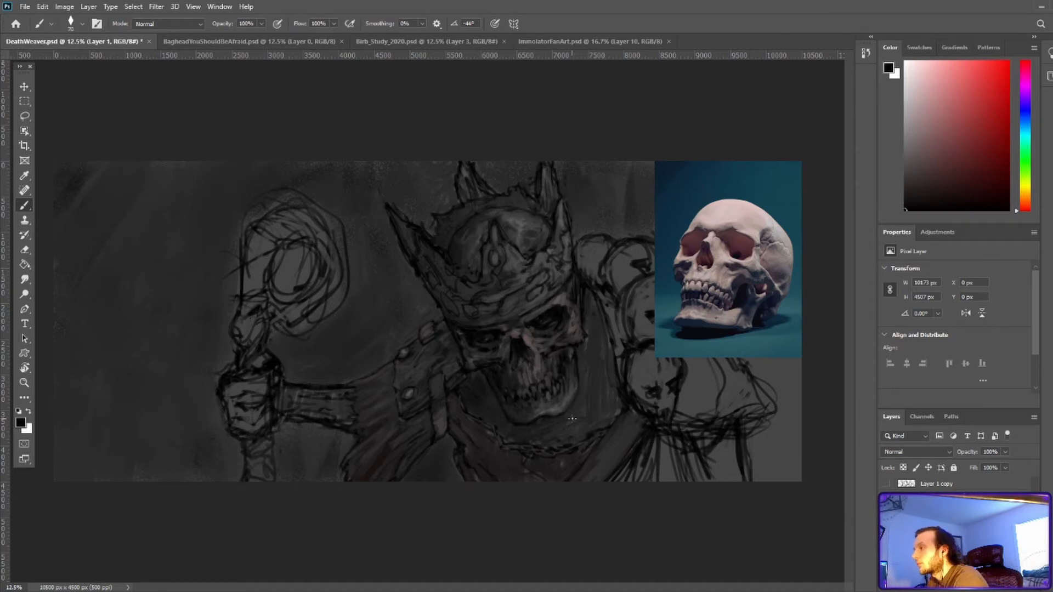
key("ctrl+s")
Shade the cloak below the right shoulder and the collar beside the jaw with sampled greys
left_click(625, 477, "alt")
left_click_drag(640, 436, 608, 480)
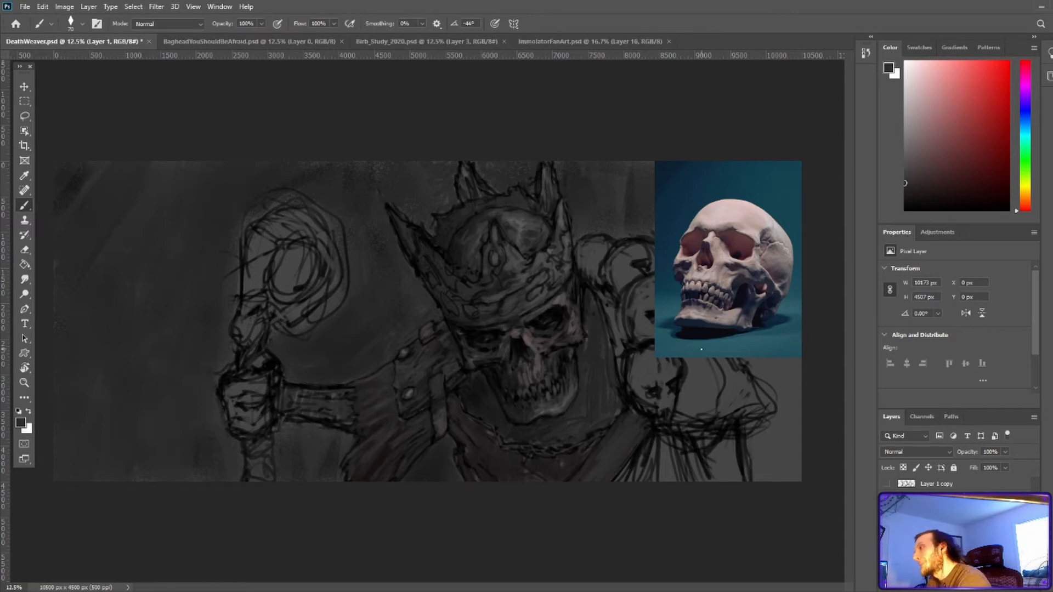
left_click(624, 375, "alt")
left_click(588, 423, "alt")
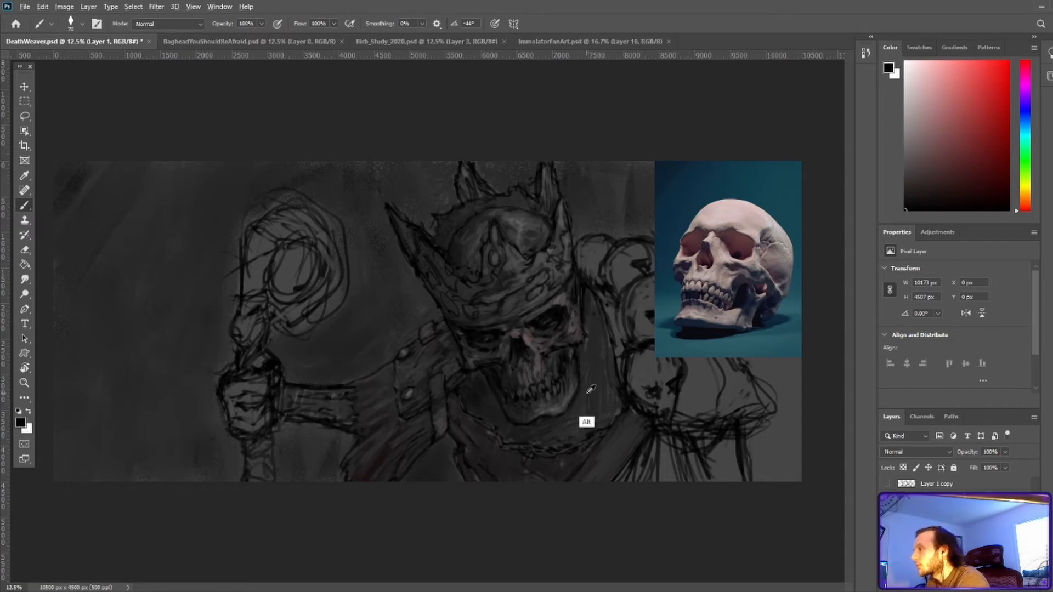
left_click(566, 429, "alt")
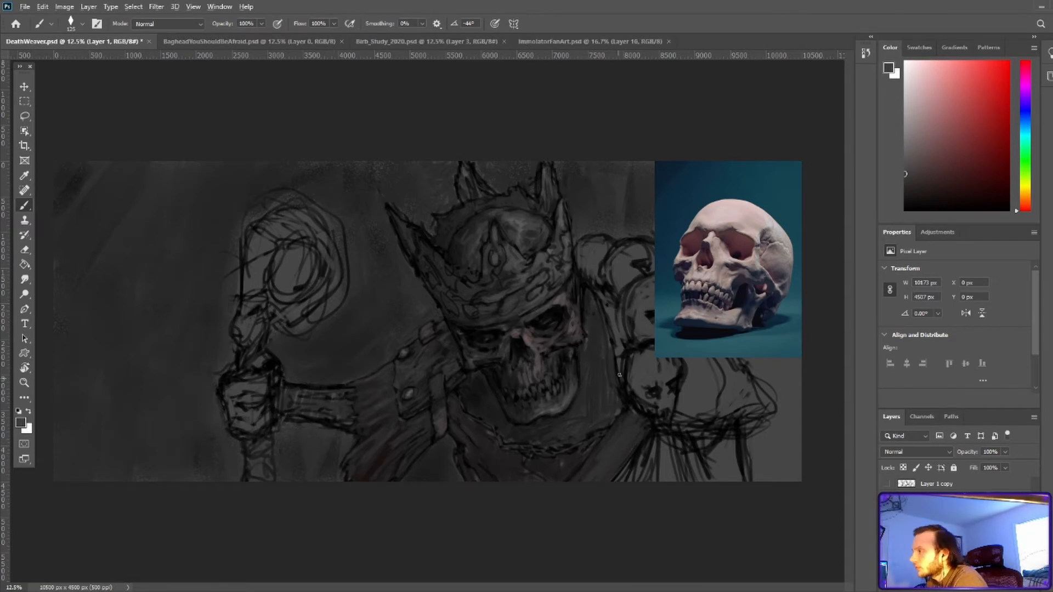
Refine the skull's nose bridge, nasal cavity and the jaw's right edge with sampled light and dark greys
left_click(535, 348, "alt")
left_click(528, 333, "alt")
left_click(519, 370, "alt")
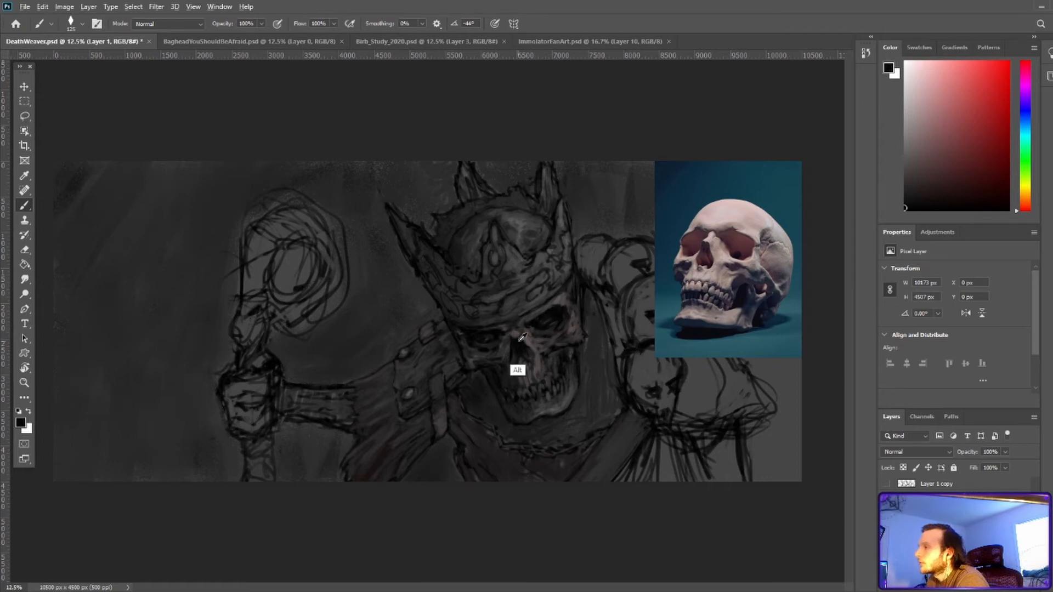
left_click(522, 333, "alt")
left_click(526, 364, "alt")
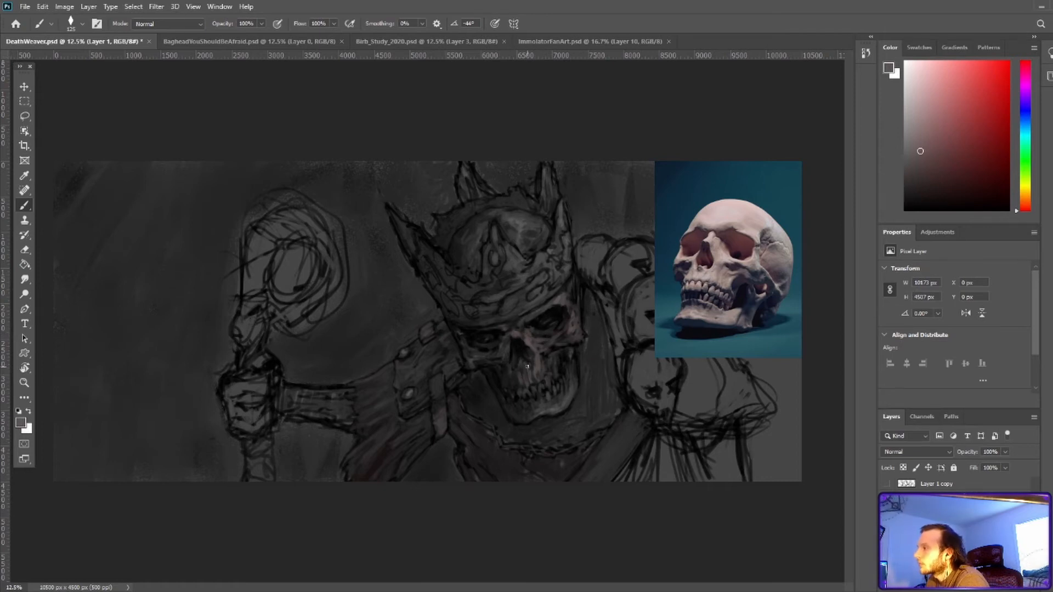
left_click(579, 357, "alt")
left_click(592, 380, "alt")
left_click(573, 396, "alt")
left_click(559, 410, "alt")
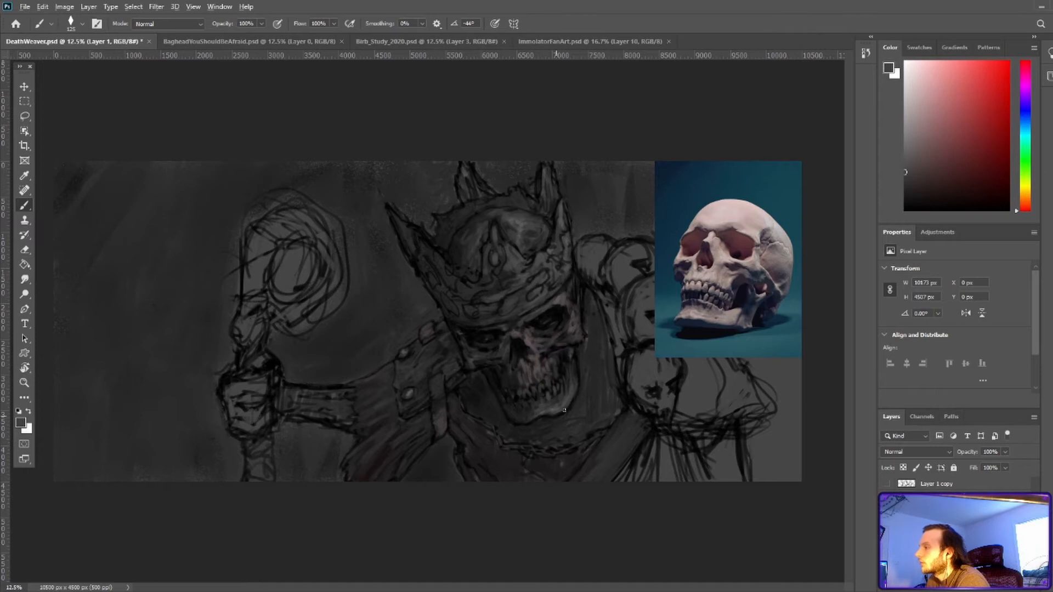
Paint dark folds and shading on the collar's right side beside the skull with black and sampled greys
key("d")
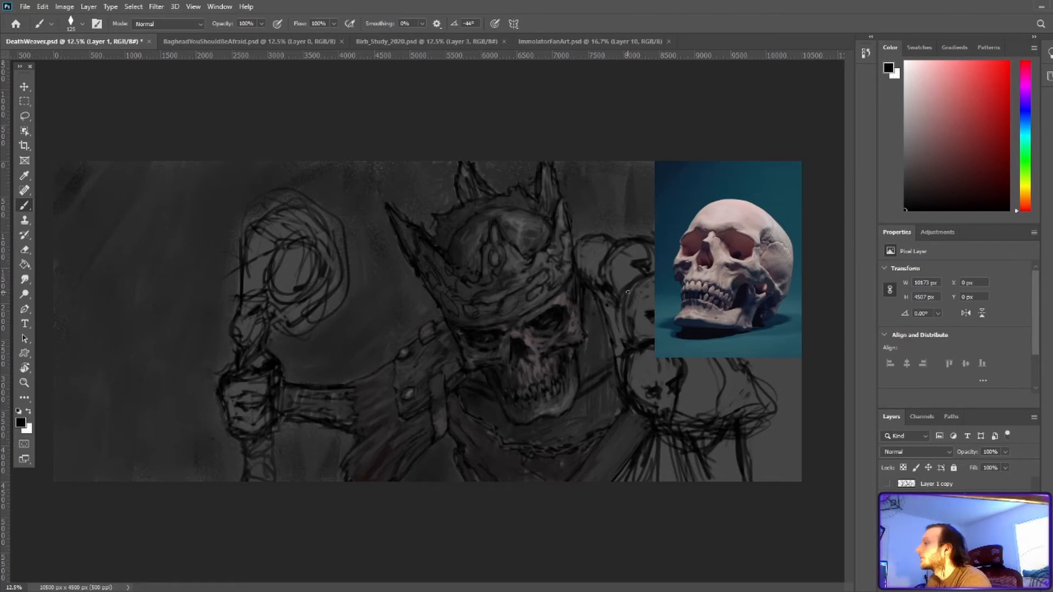
left_click(620, 402, "alt")
key("bracketright")
key("bracketright")
key("bracketright")
key("bracketright")
left_click_drag(591, 300, 596, 336)
left_click(558, 301, "alt")
left_click(598, 380, "alt")
mouse_move(592, 373)
left_mouse_down()
mouse_move(628, 362)
mouse_move(632, 323)
mouse_move(595, 386)
mouse_move(616, 380)
mouse_move(639, 407)
mouse_move(581, 419)
mouse_move(588, 428)
mouse_move(602, 409)
mouse_move(551, 436)
left_mouse_up()
Shade the collar's lower folds beneath the jaw from both sides with sampled greys, and save the file
key("bracketright")
left_click(610, 391, "alt")
left_click(597, 359, "alt")
left_click(597, 414, "alt")
left_click(596, 435, "alt")
key("bracketleft")
key("bracketleft")
key("bracketleft")
key("bracketleft")
left_click_drag(606, 409, 564, 450)
left_click_drag(473, 419, 519, 448)
left_click_drag(467, 401, 599, 446)
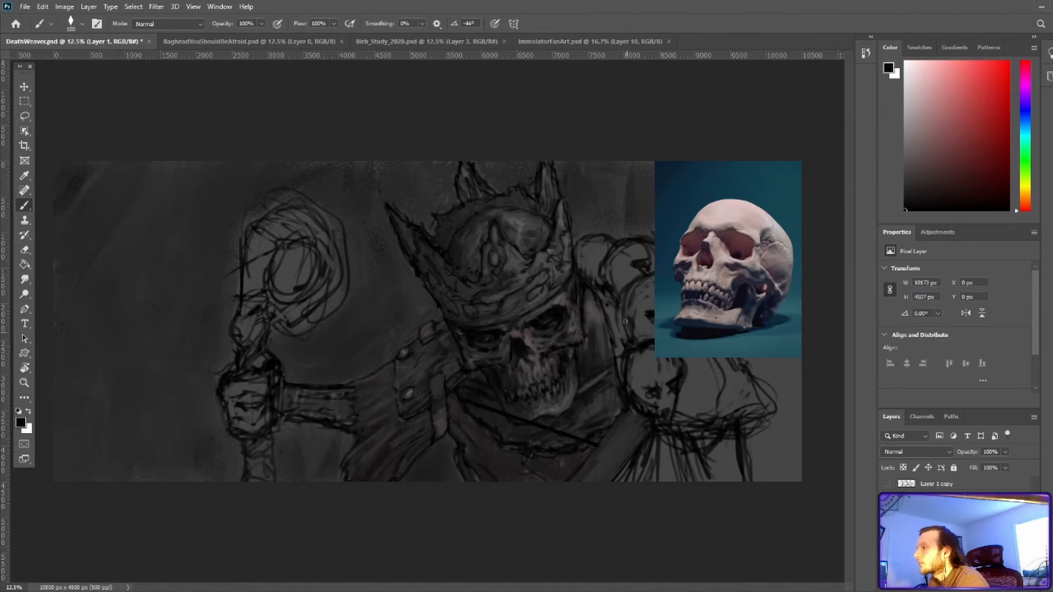
key("ctrl+s")
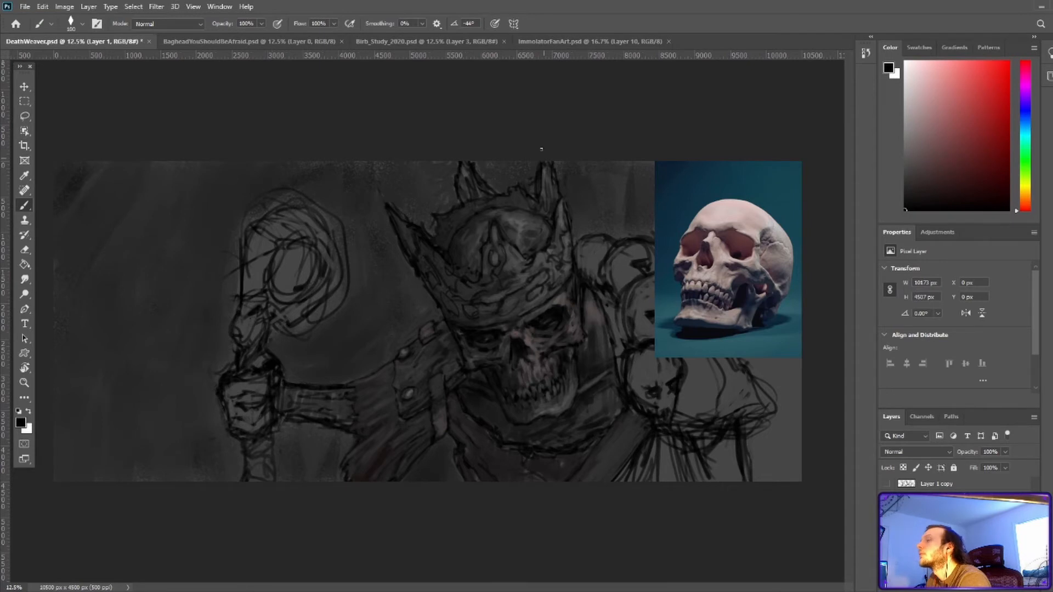
Blend the collar's upper-right part beside the crown and the adjoining shoulder with a larger brush and sampled greys
left_click(915, 159)
left_click(593, 302, "alt")
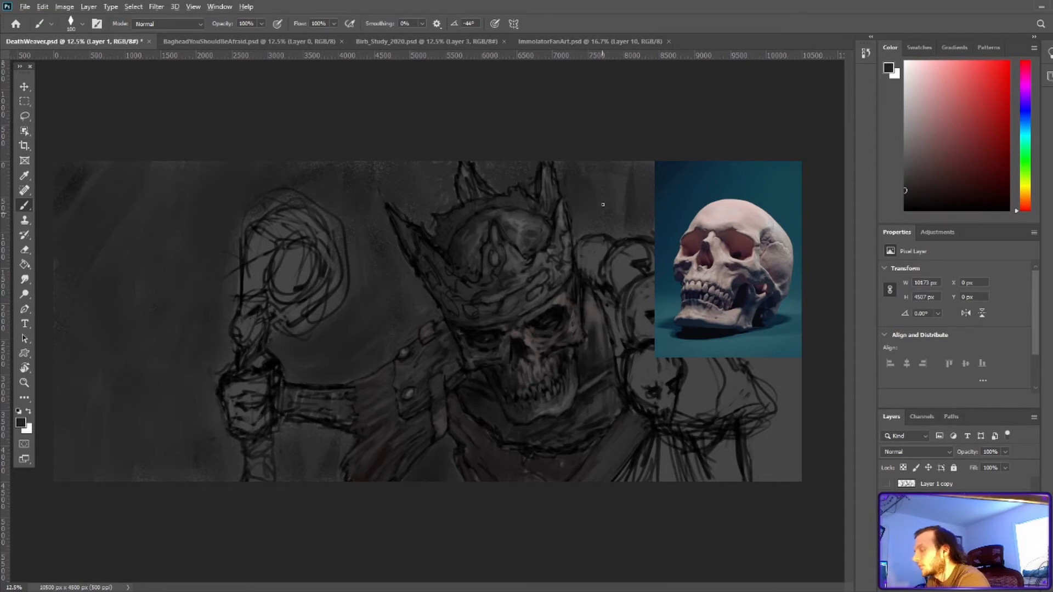
key("bracketright")
key("bracketright")
key("bracketright")
key("bracketright")
key("bracketright")
key("bracketright")
left_click_drag(587, 262, 594, 275)
left_click(627, 261, "alt")
Move the skull reference photo to the canvas's upper-left corner and reselect the painting layer
left_click(935, 502)
key("v")
mouse_move(736, 230)
left_mouse_down()
mouse_move(445, 259)
mouse_move(149, 230)
left_mouse_up()
left_click(936, 517)
Paint the unpainted background on the canvas's right side dark grey with a very large brush and sampled greys
key("b")
left_click(637, 182, "alt")
key("bracketright")
key("bracketright")
key("bracketright")
key("bracketright")
key("bracketright")
key("bracketright")
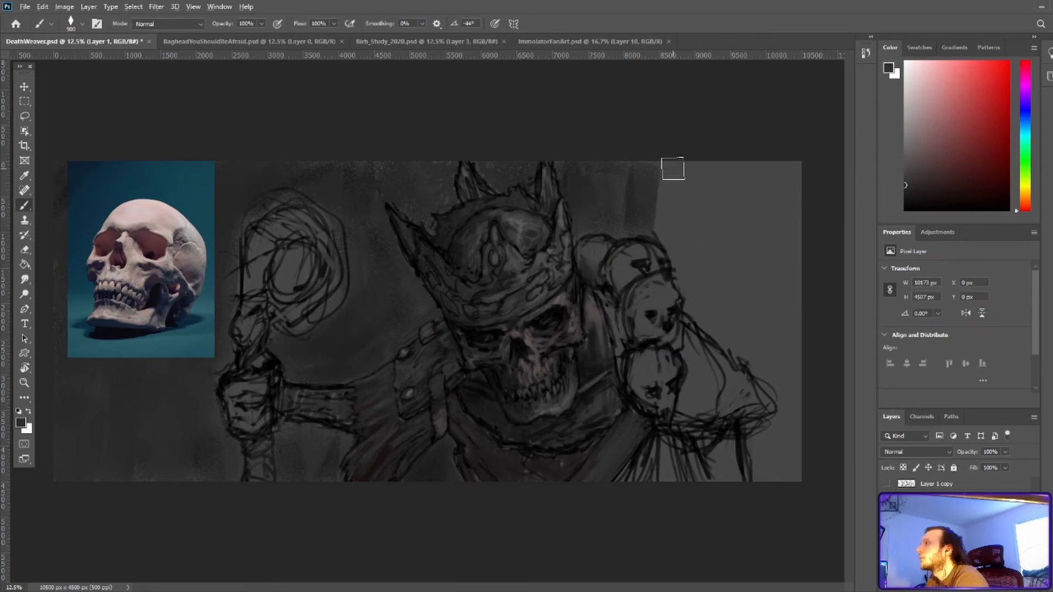
mouse_move(673, 169)
left_mouse_down()
mouse_move(751, 260)
mouse_move(774, 461)
mouse_move(764, 436)
left_mouse_up()
left_click(758, 375, "alt")
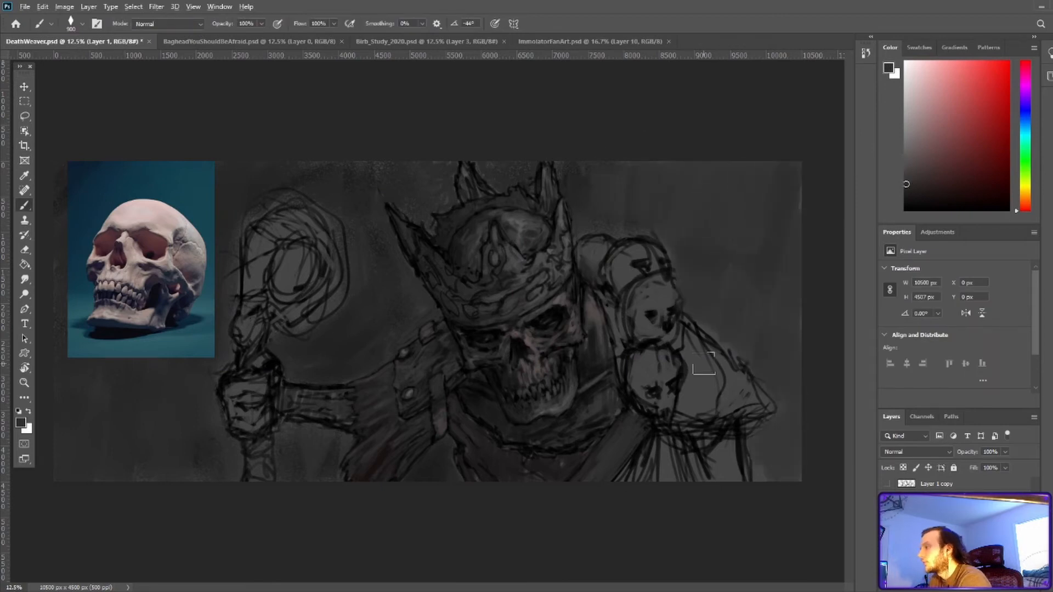
Darken the contours of the shoulder skulls and the adjoining collar edge in black with a much smaller brush
key("d")
key("bracketleft")
key("bracketleft")
key("bracketleft")
key("bracketleft")
key("bracketleft")
key("bracketleft")
key("bracketleft")
key("bracketleft")
key("bracketleft")
key("bracketleft")
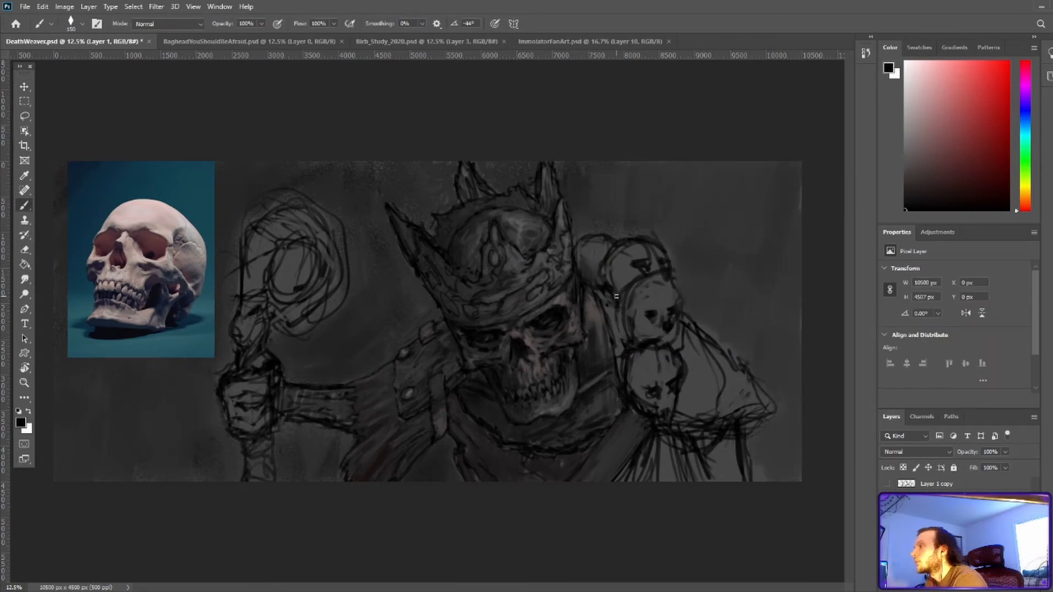
mouse_move(617, 308)
left_mouse_down()
mouse_move(667, 282)
mouse_move(630, 294)
mouse_move(686, 348)
left_mouse_up()
left_click_drag(615, 302, 626, 341)
mouse_move(610, 310)
left_mouse_down()
mouse_move(620, 373)
mouse_move(584, 394)
left_mouse_up()
Shade the upright collar folds beside the main skull's cheek, alternating sampled greys and black
left_click(618, 378, "alt")
left_click(588, 357, "alt")
key("d")
left_click(590, 385, "alt")
left_click(906, 211)
left_click(596, 293, "alt")
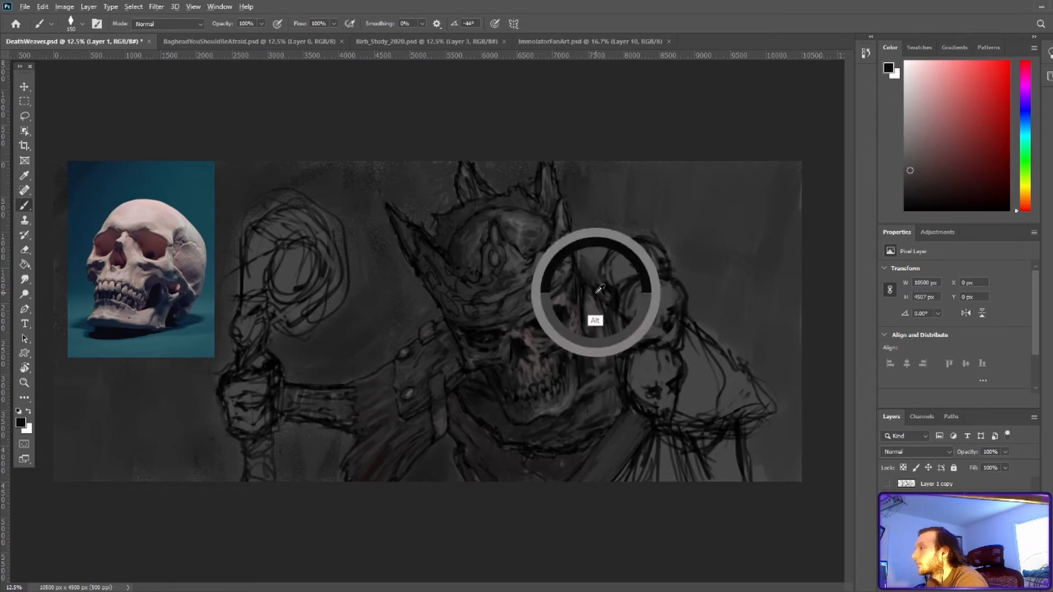
left_click(905, 210)
Rework the dark eye sockets of the middle shoulder skull with a finer brush
key("bracketleft")
key("bracketleft")
key("bracketleft")
key("bracketleft")
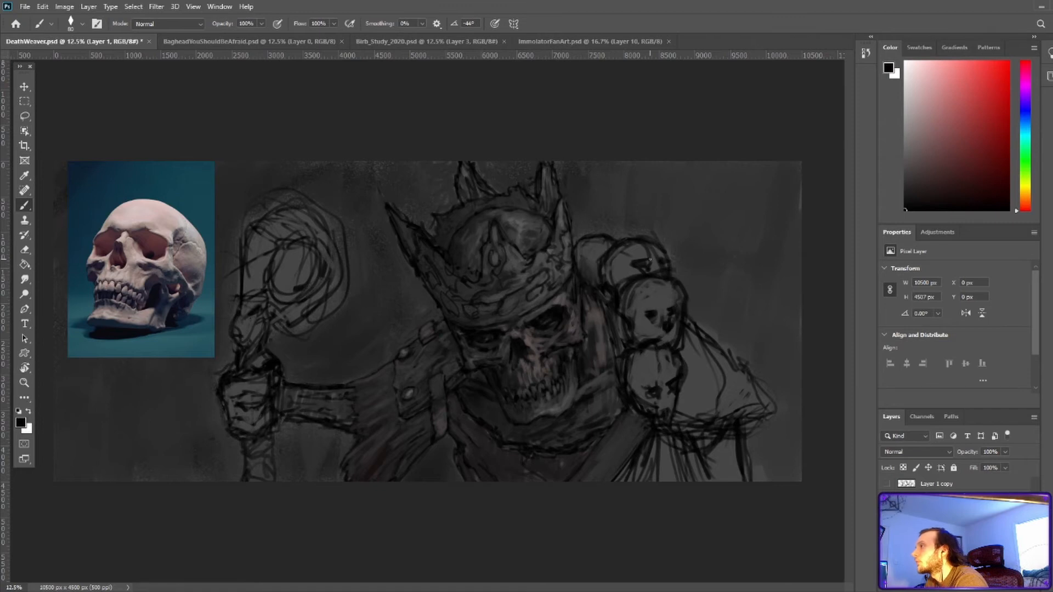
left_click(616, 318, "alt")
mouse_move(662, 307)
left_mouse_down()
mouse_move(658, 319)
mouse_move(636, 289)
mouse_move(677, 296)
left_mouse_up()
Fill the middle and upper shoulder skulls with sampled dark greys using a larger brush
key("bracketright")
key("bracketright")
key("bracketright")
key("bracketright")
key("bracketright")
key("bracketright")
key("bracketright")
left_click(616, 318, "alt")
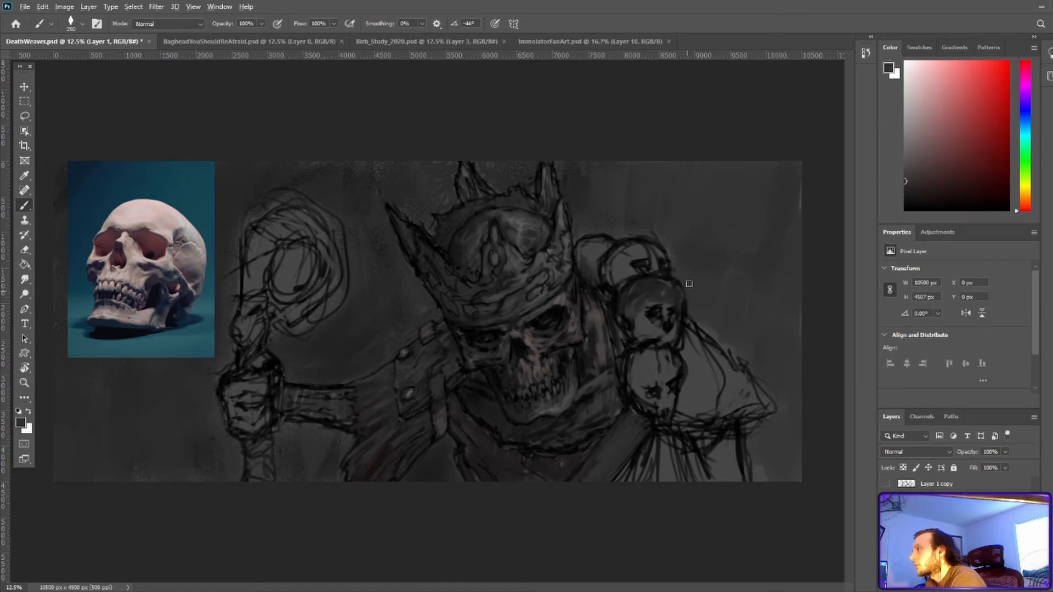
left_click(607, 267, "alt")
mouse_move(612, 276)
left_mouse_down()
mouse_move(625, 259)
mouse_move(606, 277)
mouse_move(620, 296)
mouse_move(661, 283)
mouse_move(614, 301)
left_mouse_up()
left_click(631, 298, "alt")
left_click(631, 288, "alt")
Shade the collar folds between the jaw and the lower shoulder skull with a smaller brush, black and sampled greys
key("bracketleft")
key("bracketleft")
key("bracketleft")
key("bracketleft")
left_click(635, 338, "alt")
left_click(603, 355, "alt")
left_click(607, 392, "alt")
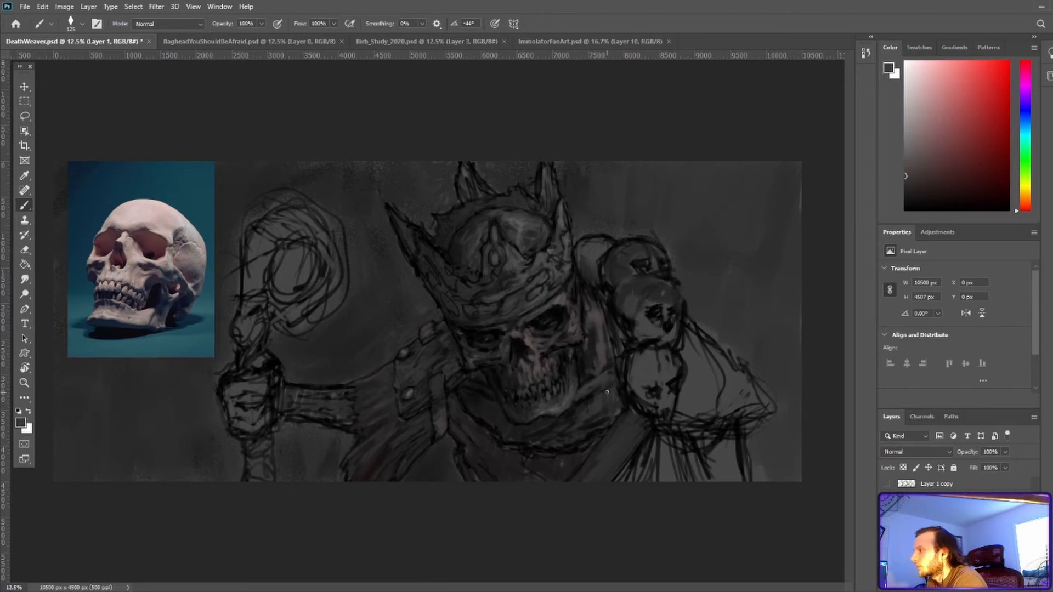
key("d")
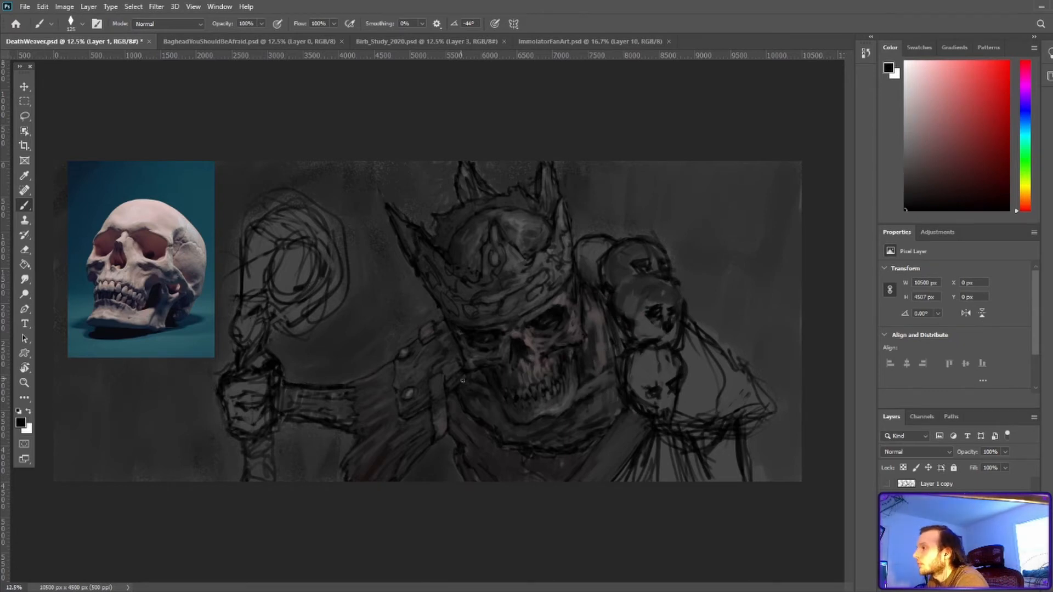
left_click(594, 391, "alt")
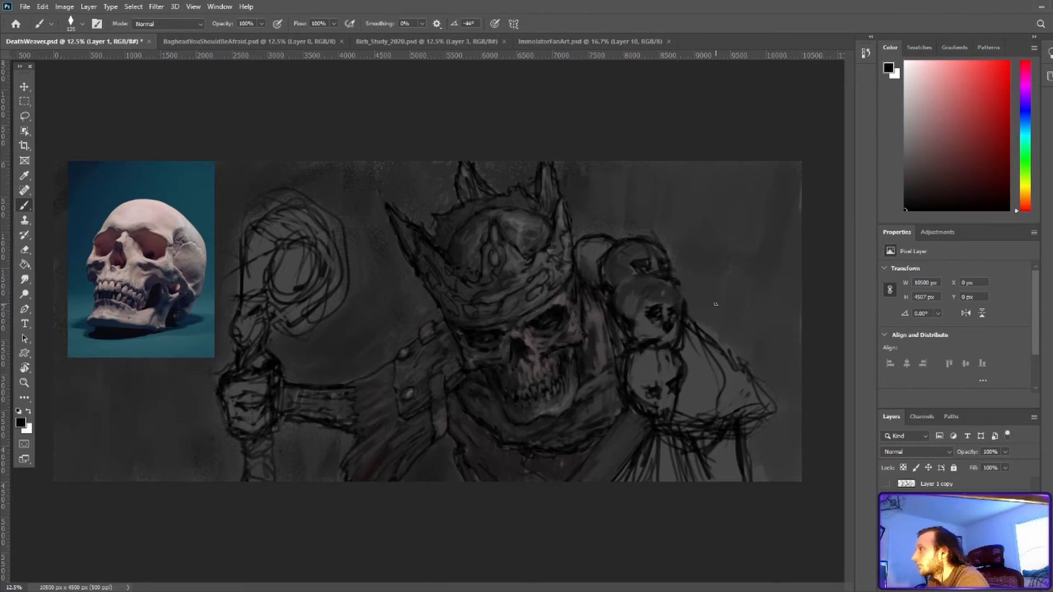
left_click(603, 378, "alt")
left_click_drag(610, 368, 589, 385)
left_click(604, 317, "alt")
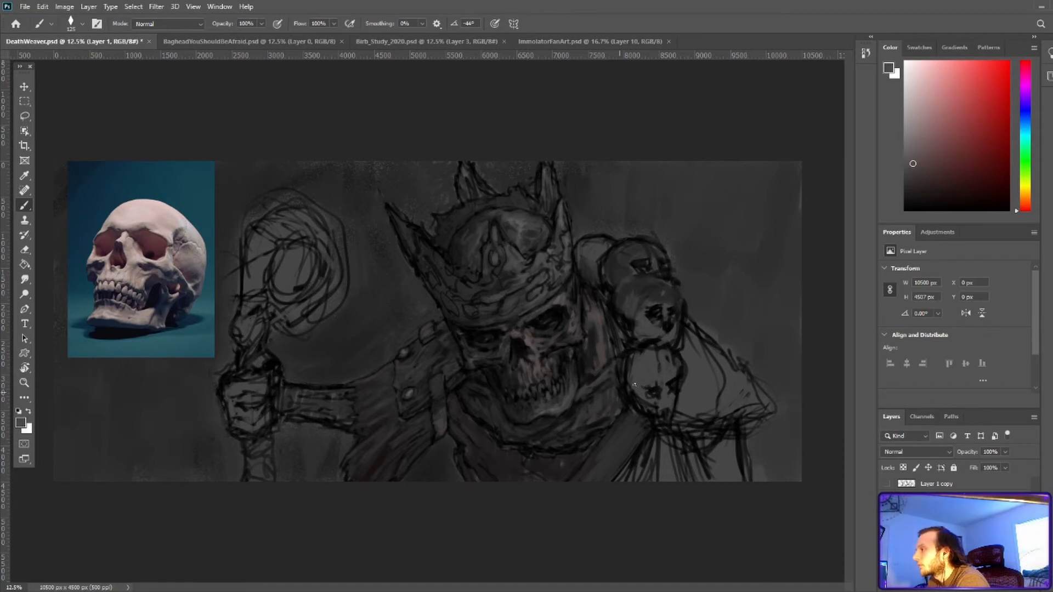
Deepen the collar's folds around both sides of the jaw with black and sampled greys, and save the file
key("d")
left_click(596, 414, "alt")
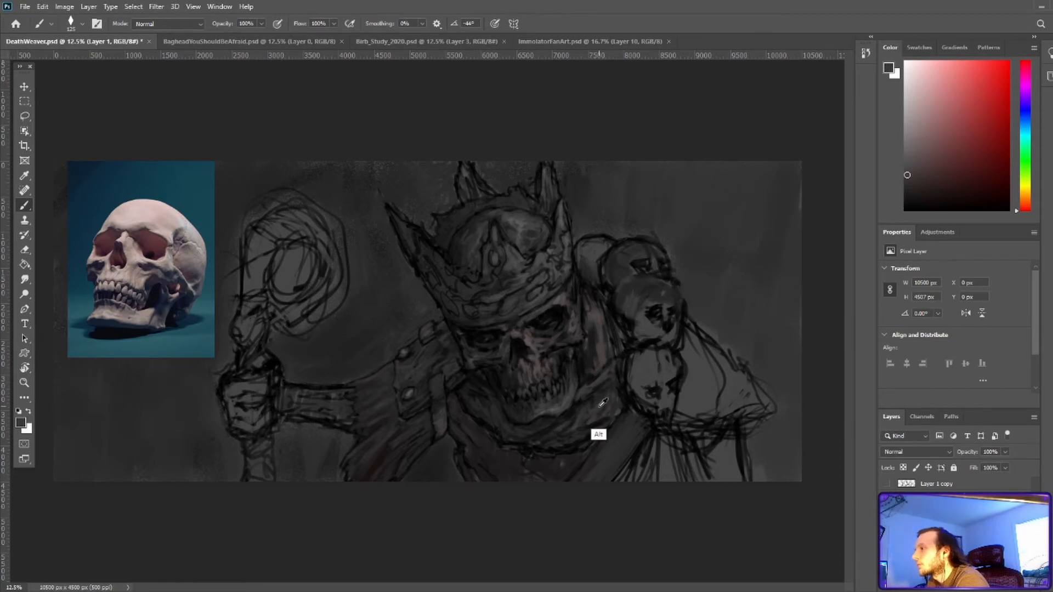
left_click(474, 384, "alt")
left_click(491, 421, "alt")
key("d")
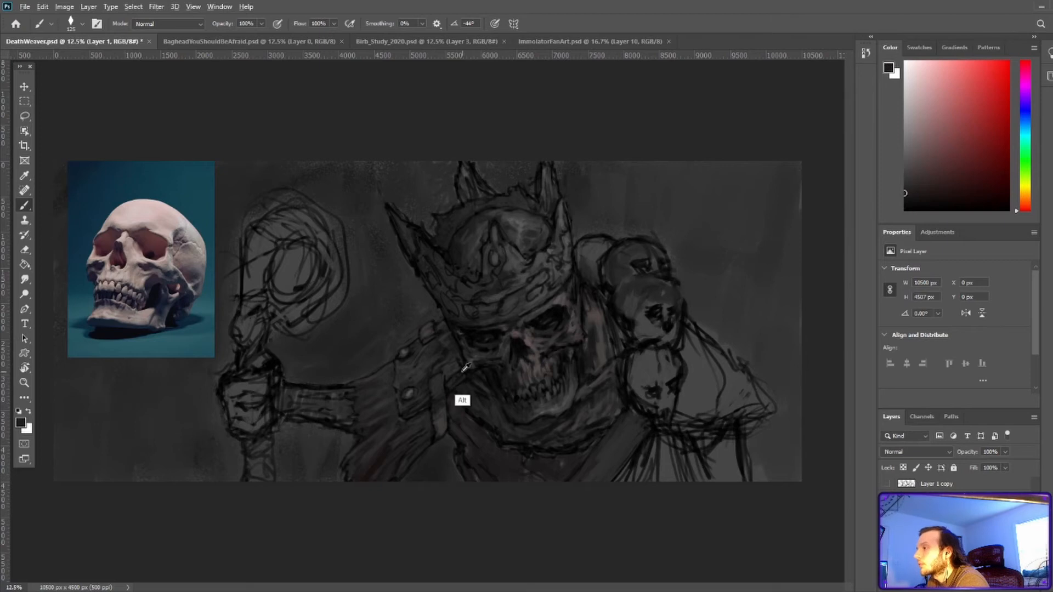
left_click(463, 363, "alt")
key("ctrl+s")
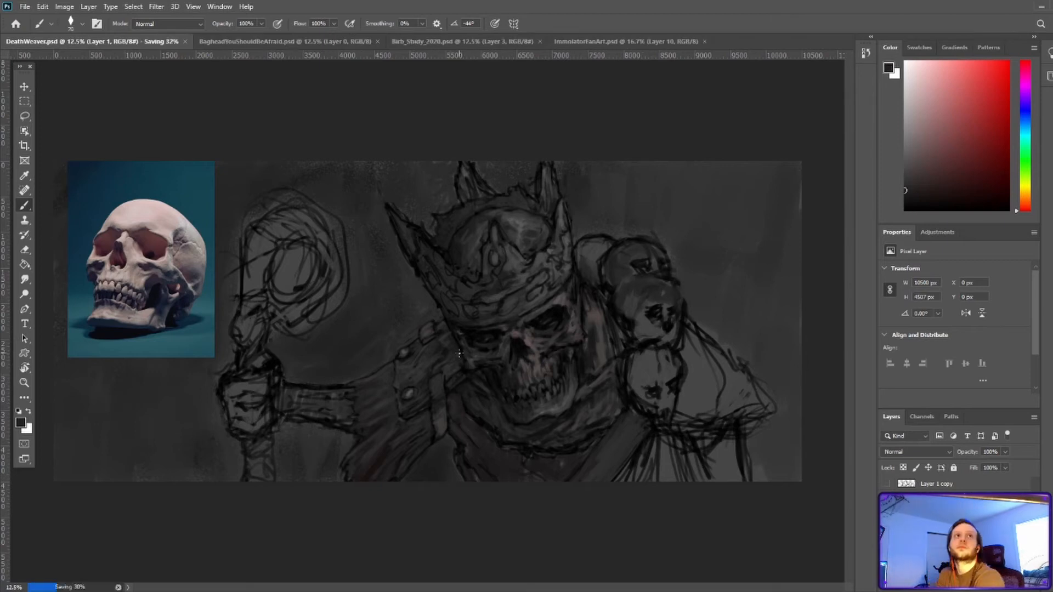
Shade the cloak strip running down from the lower shoulder skull to the canvas edge with sampled dark grey
left_click_drag(621, 479, 616, 486)
left_click(626, 452, "alt")
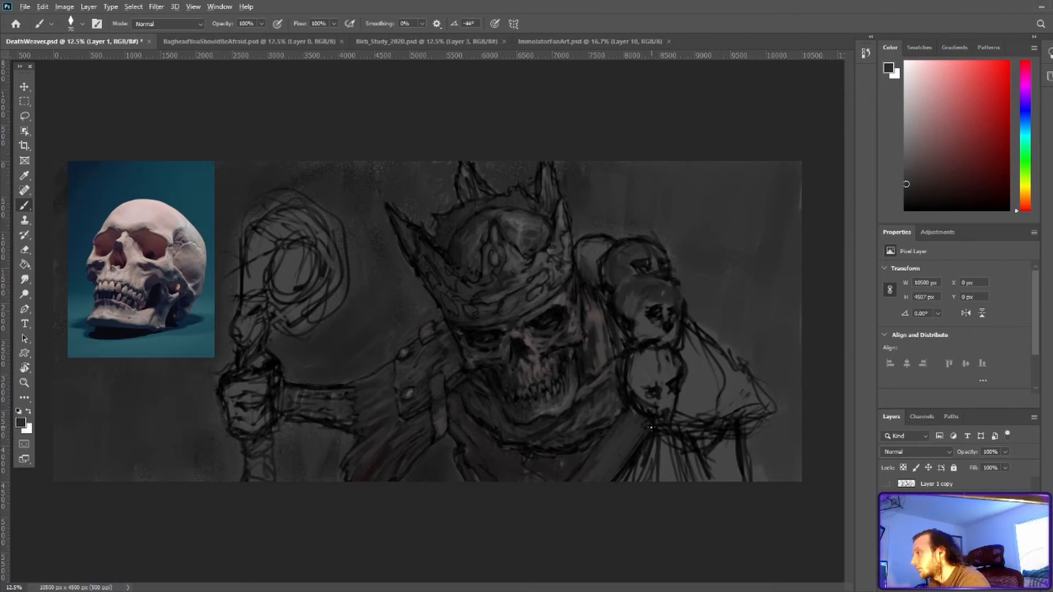
left_click_drag(649, 421, 616, 478)
Fill the rearmost shoulder skull with sampled grey and redraw the contours of the two upper skulls in black
left_click(771, 315, "alt")
key("]")
key("]")
key("]")
key("]")
left_click(583, 252, "alt")
left_click_drag(585, 252, 617, 238)
key("d")
left_click_drag(585, 235, 624, 240)
left_click_drag(643, 239, 675, 266)
left_click_drag(620, 243, 601, 257)
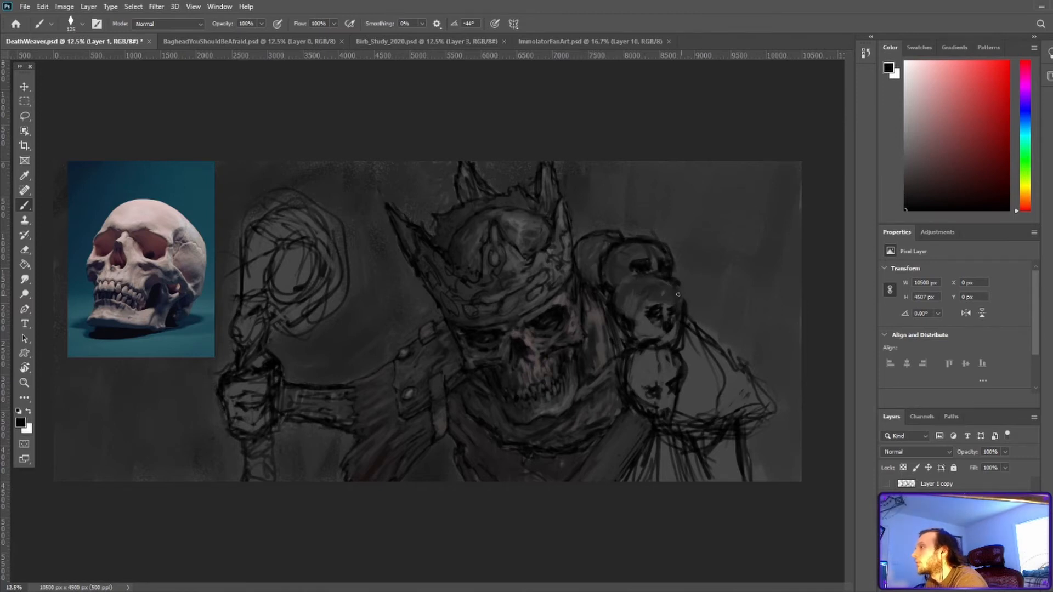
Repaint the middle shoulder skull's outer edge and eye sockets with black and sampled greys
left_click_drag(665, 278, 680, 294)
left_click_drag(648, 308, 660, 317)
left_click(691, 311, "alt")
mouse_move(670, 309)
left_mouse_down()
mouse_move(676, 317)
mouse_move(645, 327)
left_mouse_up()
key("d")
left_click(653, 303, "alt")
Shade the upper shoulder skull's brow and dome with black and sampled dark grey, and save the file
key("d")
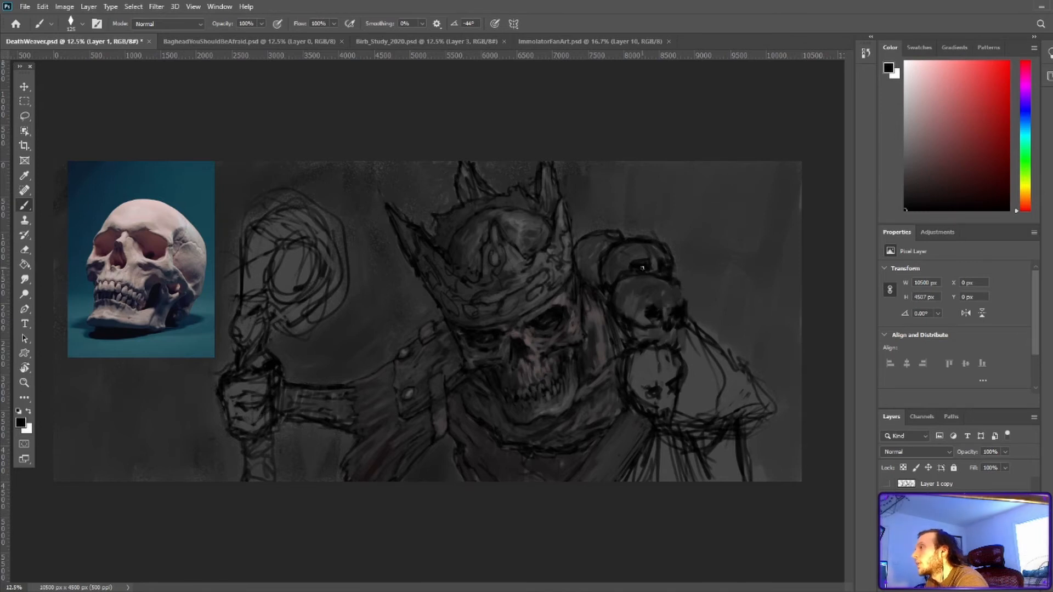
left_click(642, 274, "alt")
left_click_drag(663, 261, 630, 247)
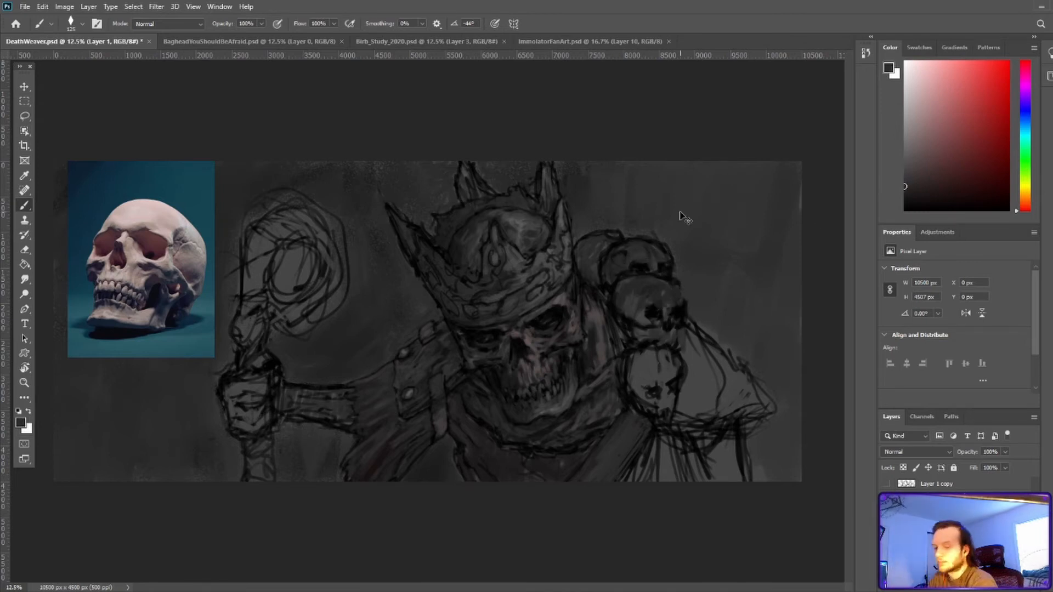
key("ctrl+s")
Blend the cloak's edge below the lower shoulder skull with a sampled grey
left_click(790, 343, "alt")
left_click(625, 447, "alt")
left_click_drag(636, 452, 616, 480)
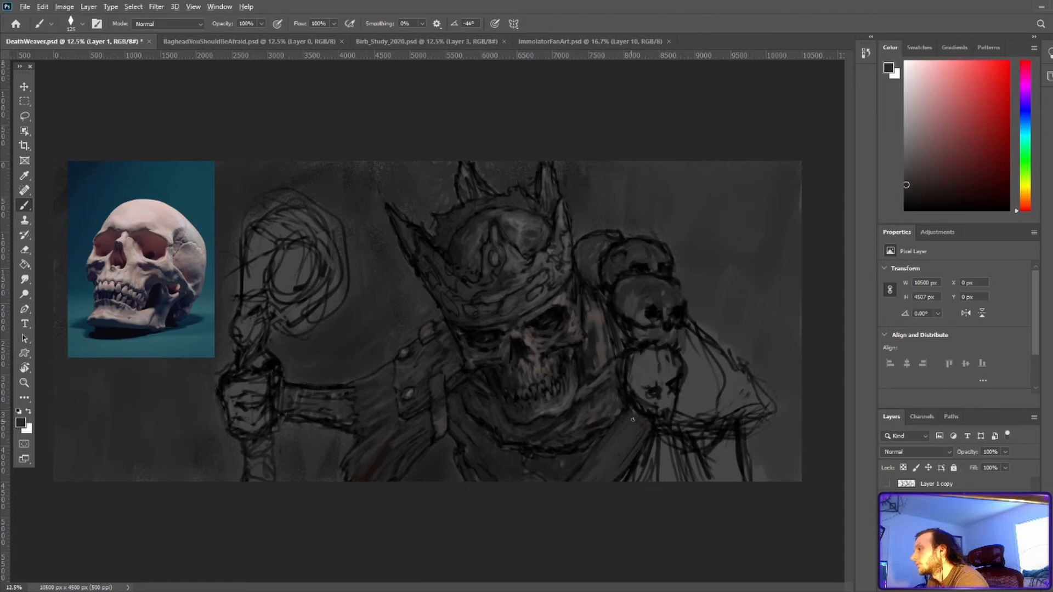
Rework the lower shoulder skull's eye sockets and face with a dark tone and sampled greys
left_click(929, 193)
left_click(666, 376, "alt")
mouse_move(684, 368)
left_mouse_down()
mouse_move(643, 396)
mouse_move(676, 404)
mouse_move(729, 344)
mouse_move(662, 390)
mouse_move(683, 381)
left_mouse_up()
left_click(664, 410, "alt")
left_click(639, 370, "alt")
Shape the middle shoulder skull's cheeks and jaw where it meets the lower skull with sampled greys
mouse_move(628, 374)
left_mouse_down()
mouse_move(626, 363)
mouse_move(666, 347)
mouse_move(658, 324)
left_mouse_up()
left_click(651, 315, "alt")
mouse_move(645, 314)
left_mouse_down()
mouse_move(666, 319)
mouse_move(668, 337)
left_mouse_up()
left_click(653, 301, "alt")
left_click(667, 325, "alt")
left_click(667, 332, "alt")
left_click(653, 316, "alt")
left_click_drag(634, 329, 648, 341)
left_click_drag(683, 331, 678, 347)
left_click(682, 302, "alt")
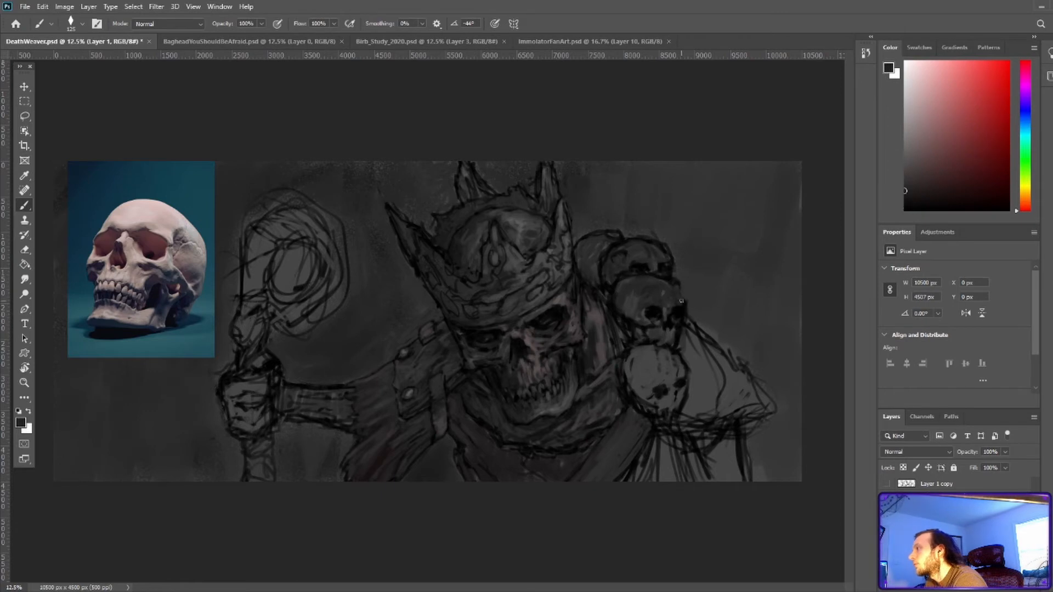
Darken the middle shoulder skull's contours and the adjoining top edge of the shoulder armour
left_click(959, 208)
left_click(631, 307, "alt")
left_click_drag(629, 311, 622, 326)
left_click(653, 314, "alt")
mouse_move(648, 270)
left_mouse_down()
mouse_move(689, 279)
mouse_move(693, 358)
left_mouse_up()
left_click(623, 254, "alt")
left_click(607, 289, "alt")
left_click(670, 292, "alt")
Fill the pointed shoulder armour beside the skulls with sampled dark greys using a larger brush, darken its lines in black, and save
key("bracketright")
key("bracketright")
key("bracketright")
key("bracketright")
key("bracketright")
mouse_move(691, 357)
left_mouse_down()
mouse_move(739, 342)
mouse_move(657, 348)
mouse_move(696, 371)
left_mouse_up()
left_click(692, 351, "alt")
mouse_move(702, 367)
left_mouse_down()
mouse_move(697, 411)
mouse_move(712, 359)
left_mouse_up()
left_click_drag(720, 359, 738, 407)
left_click_drag(738, 372, 762, 407)
left_click(905, 210)
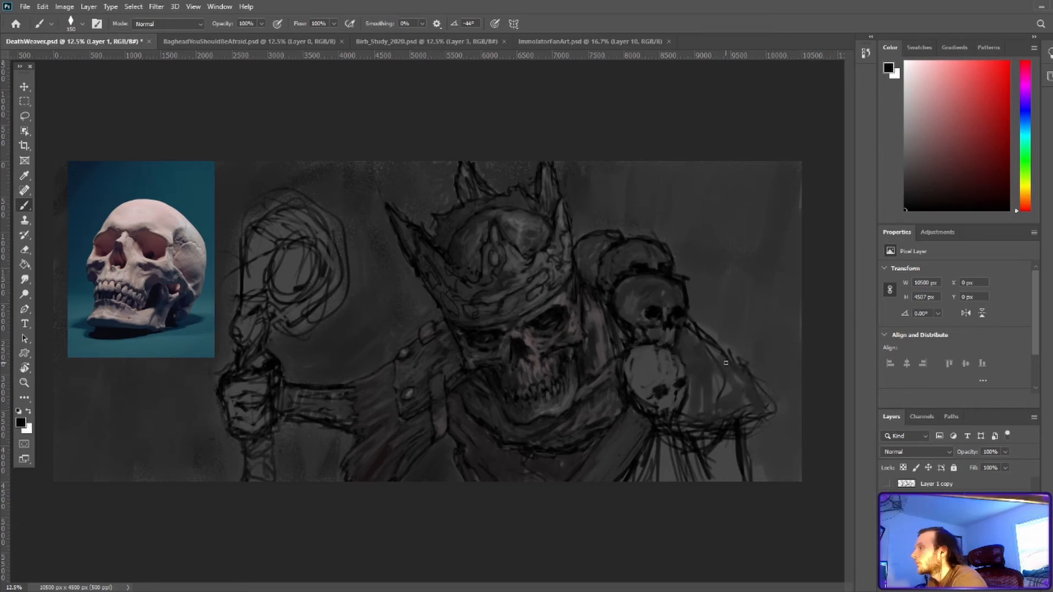
key("ctrl+s")
Cover the lower shoulder skull's dome with a sampled grey
left_click(637, 364, "alt")
left_click(661, 392, "alt")
mouse_move(625, 354)
left_mouse_down()
mouse_move(630, 393)
mouse_move(673, 386)
mouse_move(675, 418)
mouse_move(667, 388)
mouse_move(655, 398)
mouse_move(687, 380)
left_mouse_up()
Try new eye sockets on the lower shoulder skull, alternating black and sampled greys
left_click(672, 397, "alt")
left_click(906, 211)
left_click(659, 399, "alt")
left_click(906, 210)
left_click(672, 399, "alt")
key("d")
left_click(670, 399, "alt")
key("d")
left_click(668, 399, "alt")
key("d")
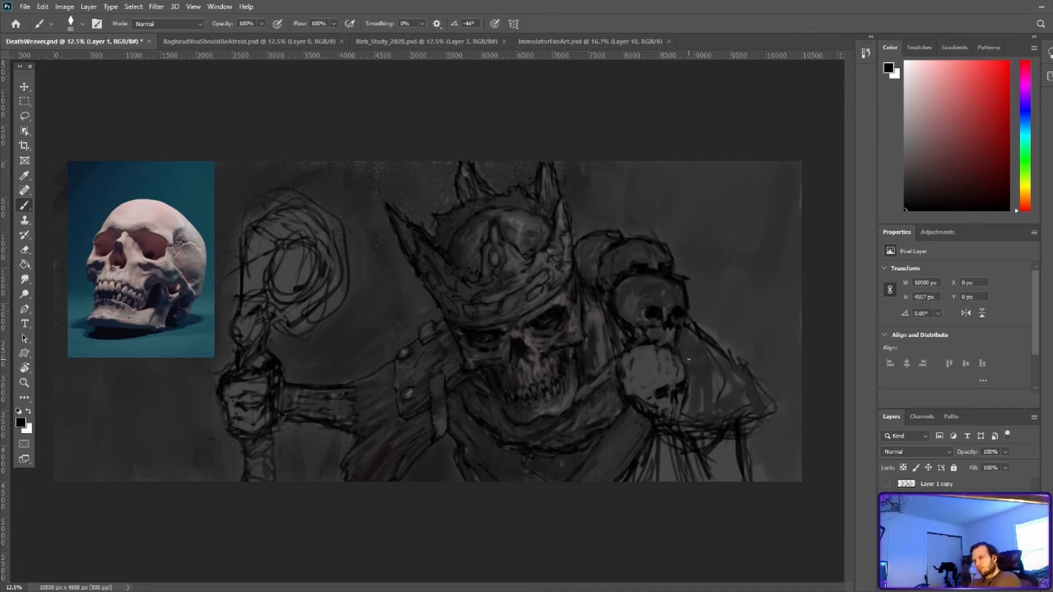
Paint over the lower shoulder skull's face with a flat sampled grey using a larger brush
left_click(656, 379, "alt")
key("bracketright")
key("bracketright")
key("bracketright")
key("bracketright")
key("bracketright")
key("bracketright")
mouse_move(666, 388)
left_mouse_down()
mouse_move(654, 404)
mouse_move(661, 413)
left_mouse_up()
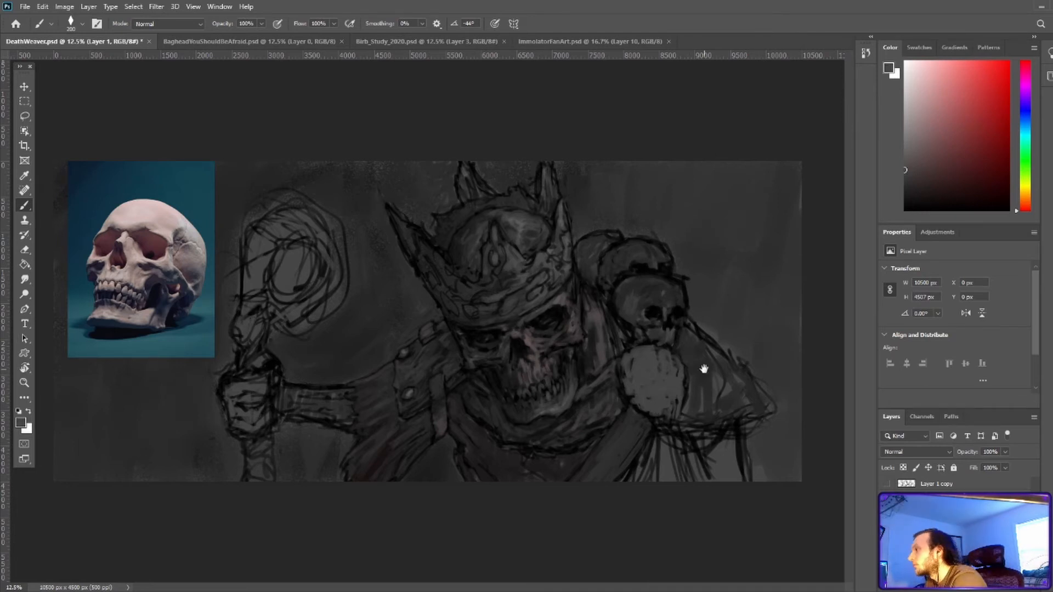
Narrow the lower shoulder skull with the armour's grey, then redraw its outline, eye sockets and nose in black
left_click(704, 369, "alt")
left_click_drag(686, 360, 676, 424)
key("d")
left_click_drag(628, 354, 625, 381)
mouse_move(631, 392)
left_mouse_down()
mouse_move(663, 394)
mouse_move(647, 381)
mouse_move(671, 381)
mouse_move(649, 376)
mouse_move(652, 406)
left_mouse_up()
left_click(651, 379, "alt")
key("d")
left_click(653, 403, "alt")
left_click(932, 203)
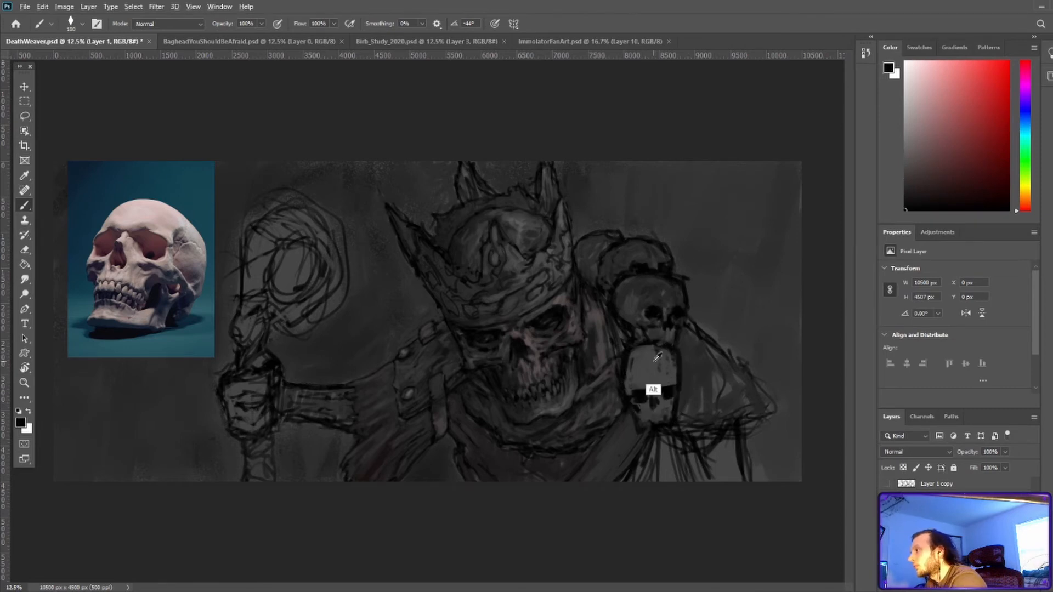
Paint over the middle shoulder skull's dome and face with a sampled grey using a larger brush
left_click_drag(655, 357, 667, 349)
left_click(629, 291, "alt")
key("bracketright")
key("bracketright")
key("bracketright")
mouse_move(627, 305)
left_mouse_down()
mouse_move(642, 293)
mouse_move(655, 317)
left_mouse_up()
mouse_move(670, 315)
left_mouse_down()
mouse_move(690, 281)
mouse_move(644, 325)
mouse_move(663, 305)
left_mouse_up()
mouse_move(672, 325)
left_mouse_down()
mouse_move(651, 300)
mouse_move(657, 324)
left_mouse_up()
Redraw the middle shoulder skull's eye socket and outer edge with a much smaller brush and sampled dark tones
left_click(643, 276, "alt")
key("bracketleft")
key("bracketleft")
key("bracketleft")
left_click(634, 340, "alt")
key("bracketleft")
key("bracketleft")
key("bracketleft")
key("bracketleft")
left_click_drag(668, 313, 672, 324)
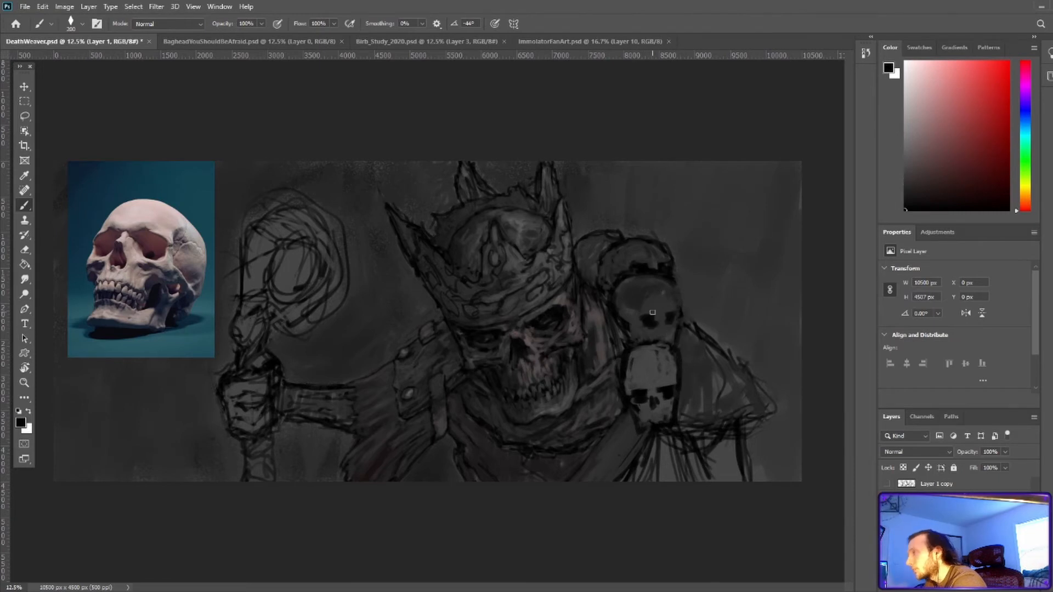
Darken the middle shoulder skull's inner edge and the underside of its jaw with near-black strokes
left_click(623, 321, "alt")
left_click_drag(614, 307, 629, 330)
left_click_drag(980, 184, 906, 210)
mouse_move(635, 336)
left_mouse_down()
mouse_move(625, 327)
mouse_move(681, 318)
mouse_move(675, 330)
left_mouse_up()
left_click(665, 308, "alt")
left_click(668, 300, "alt")
Rework the shapes and outlines of the two rear shoulder skulls with sampled greys
left_click(620, 256, "alt")
left_click_drag(610, 250, 624, 245)
left_click(603, 255, "alt")
left_click_drag(601, 256, 595, 283)
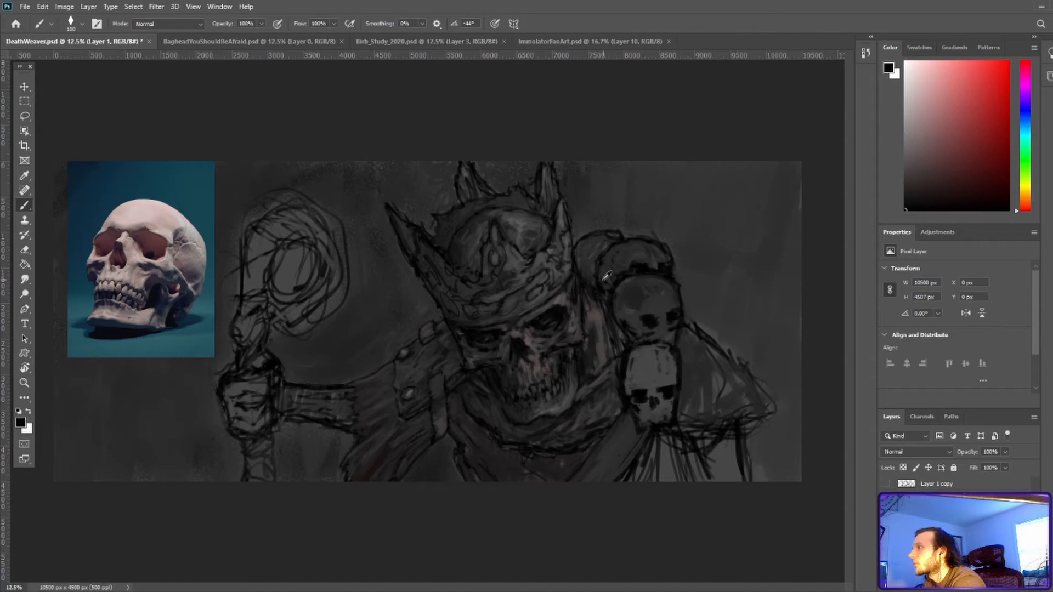
left_click(617, 264, "alt")
Refine the middle shoulder skull's eye sockets and nose with sampled dark and mid greys
left_click(647, 319, "alt")
left_click(663, 313, "alt")
mouse_move(660, 317)
left_mouse_down()
mouse_move(663, 334)
mouse_move(654, 313)
left_mouse_up()
left_click(650, 321, "alt")
left_click(666, 323, "alt")
left_click(671, 318, "alt")
left_click(630, 269, "alt")
left_click(633, 325, "alt")
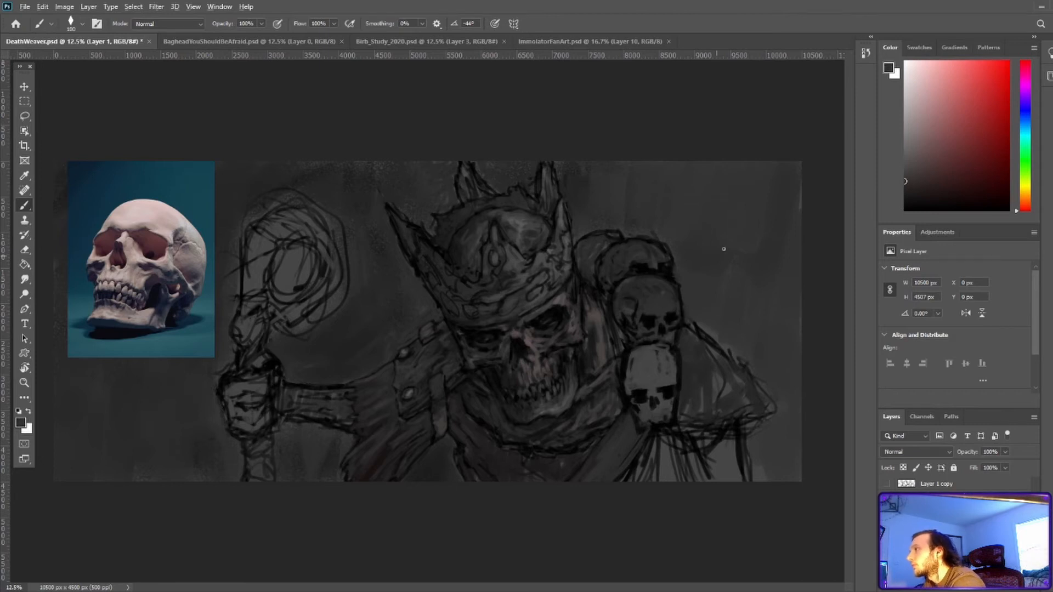
Darken the middle shoulder skull's outline beside the cloak and touch up its face with sampled tones
left_click(647, 270, "alt")
left_click(616, 289, "alt")
left_click_drag(618, 282, 614, 299)
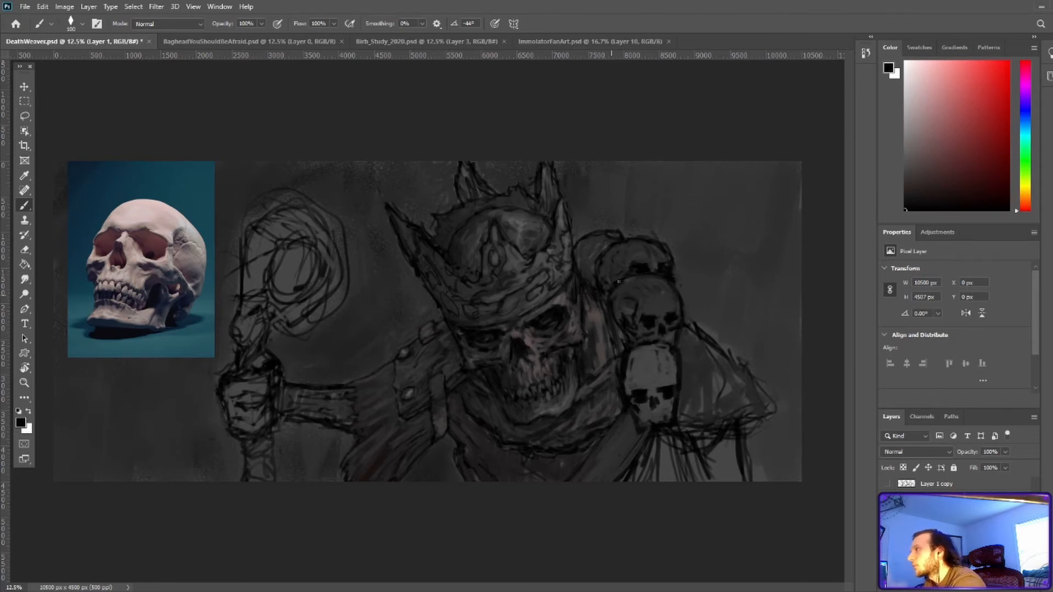
left_click(652, 285, "alt")
left_click(648, 322, "alt")
left_click(663, 319, "alt")
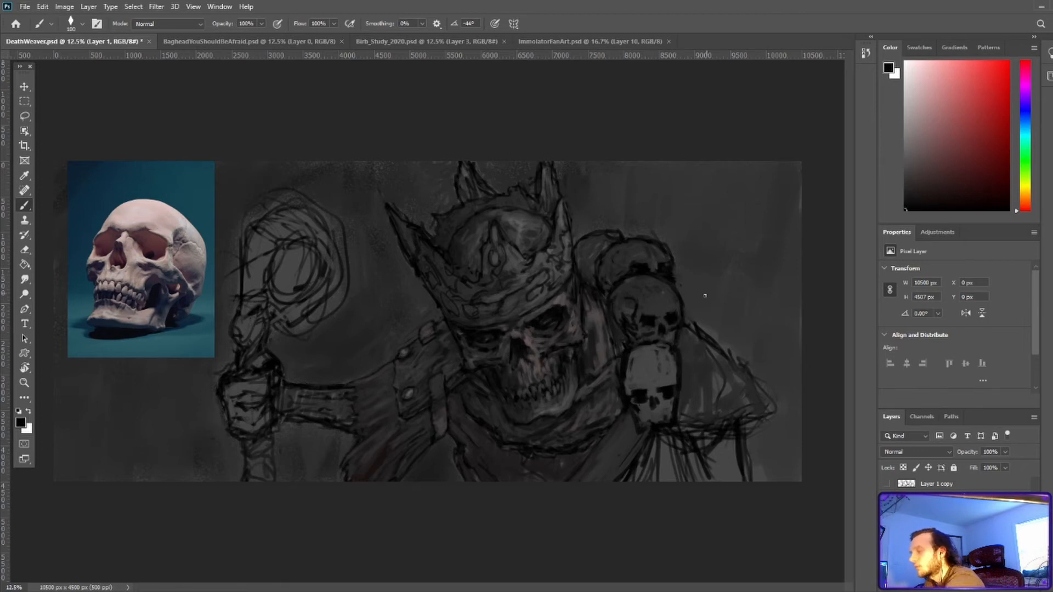
Tone down the lower shoulder skull's bright dome and chin with a darker sampled grey using a larger brush
key("]")
key("]")
key("]")
key("]")
key("]")
left_click(629, 318, "alt")
mouse_move(629, 354)
left_mouse_down()
mouse_move(629, 378)
mouse_move(642, 359)
mouse_move(666, 360)
mouse_move(654, 383)
left_mouse_up()
left_click_drag(649, 425, 646, 415)
left_click(652, 425, "alt")
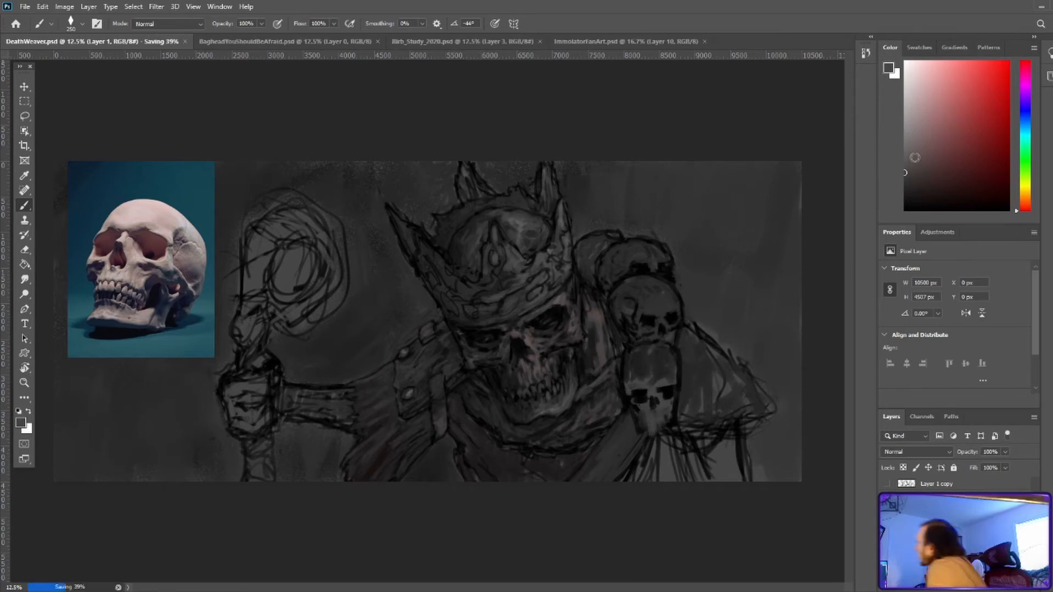
Strengthen the pointed shoulder armour's sloping outline and the line beneath its tip in black
key("d")
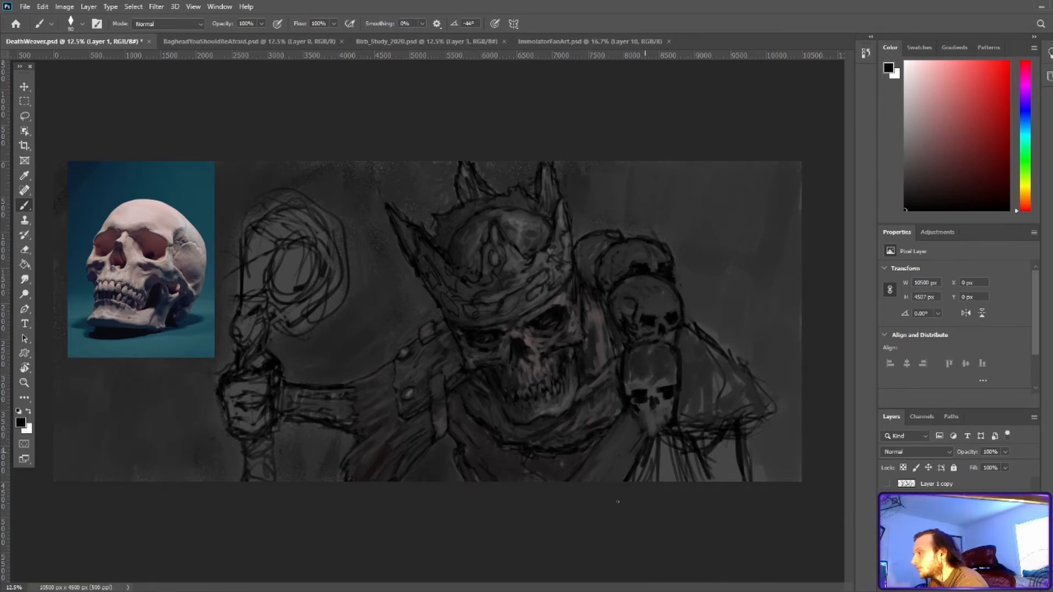
left_click_drag(739, 437, 731, 481)
left_click_drag(762, 392, 743, 431)
left_click_drag(700, 339, 724, 373)
left_click_drag(749, 366, 760, 404)
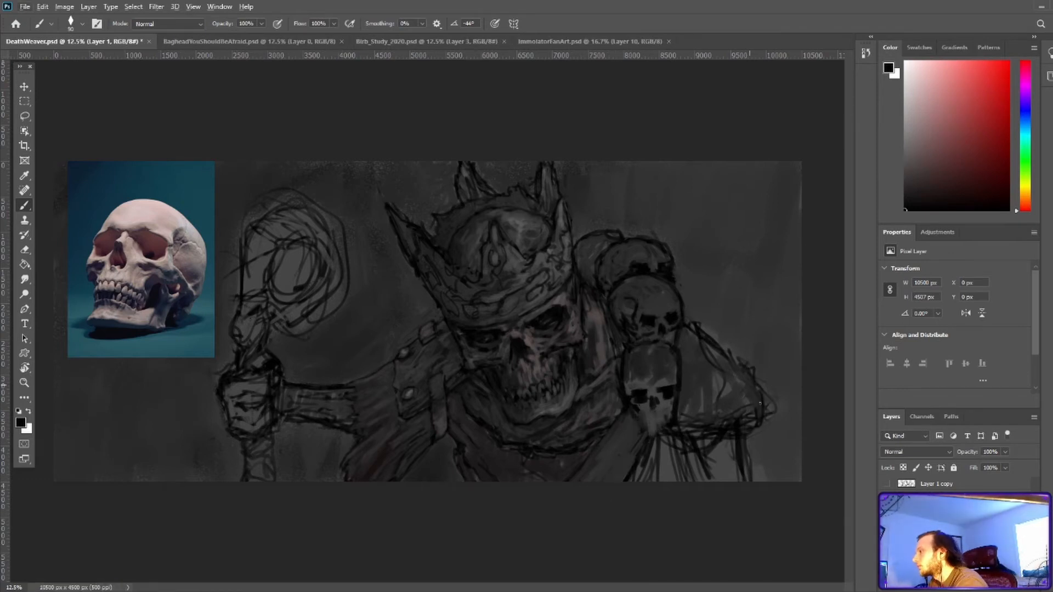
Define the middle shoulder skull's cheek and jaw above the lower skull with sampled dark and mid greys
left_click(652, 305, "alt")
left_click(662, 323, "alt")
left_click_drag(662, 323, 650, 353)
left_click(663, 334, "alt")
left_click(637, 339, "alt")
left_click_drag(638, 343, 651, 353)
left_click(632, 330, "alt")
Clean up both sides of the middle shoulder skull and shade its dome with sampled greys
left_click(635, 299, "alt")
left_click_drag(636, 299, 617, 303)
left_click(617, 329, "alt")
left_click(689, 291, "alt")
left_click_drag(682, 296, 690, 316)
left_click(690, 314, "alt")
left_click(686, 299, "alt")
left_click(652, 319, "alt")
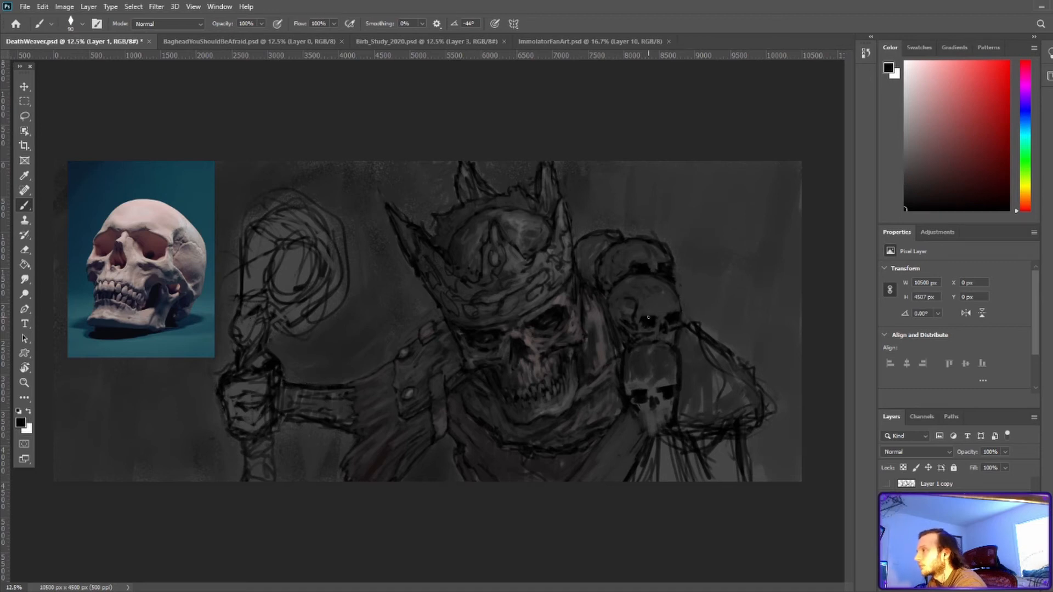
left_click(660, 343, "alt")
left_click_drag(652, 299, 660, 288)
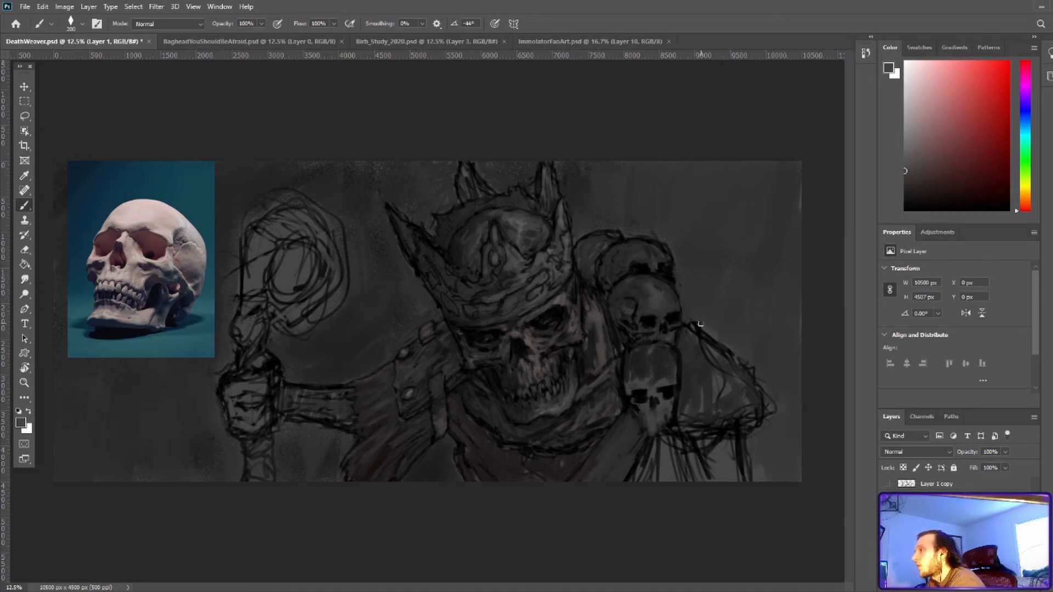
Paint out the dark face marks on the upper shoulder skull and smooth its dome with sampled greys
left_click(694, 214, "alt")
mouse_move(672, 242)
left_mouse_down()
mouse_move(656, 259)
mouse_move(675, 277)
mouse_move(650, 243)
left_mouse_up()
left_click(674, 274, "alt")
left_click(628, 258, "alt")
left_click(693, 277, "alt")
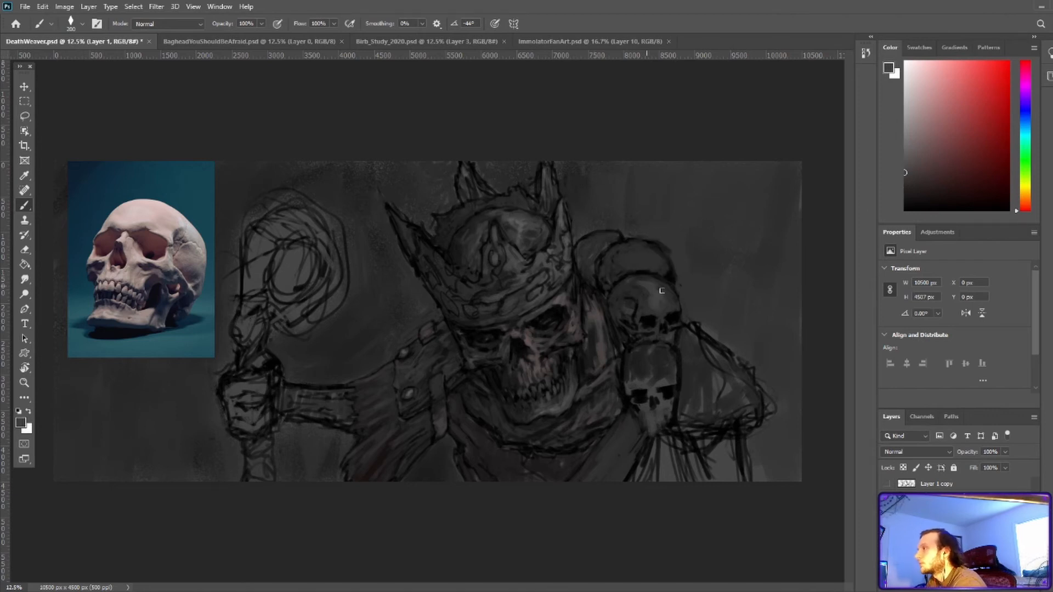
left_click_drag(661, 278, 644, 291)
left_click(651, 318, "alt")
left_click_drag(630, 262, 653, 254)
Refine the lower shoulder skull's eye sockets, nose and jaw with sampled greys and darks
left_click(640, 385, "alt")
mouse_move(639, 392)
left_mouse_down()
mouse_move(649, 385)
mouse_move(676, 401)
mouse_move(657, 430)
left_mouse_up()
left_click(668, 393, "alt")
left_click(672, 403, "alt")
left_click(653, 418, "alt")
left_click(641, 422, "alt")
Add shading to the lower shoulder skull's forehead and round off its dome with sampled tones
left_click(651, 379, "alt")
left_click(677, 362, "alt")
left_click_drag(643, 378, 683, 346)
left_click(681, 358, "alt")
left_click(634, 340, "alt")
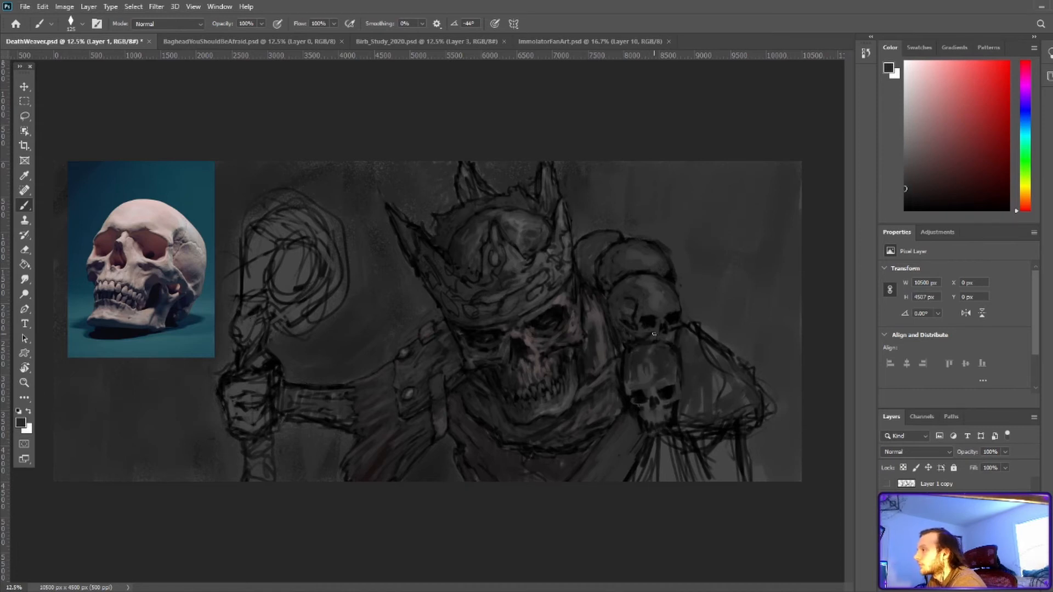
left_click(652, 334, "alt")
left_click(647, 333, "alt")
left_click(678, 352, "alt")
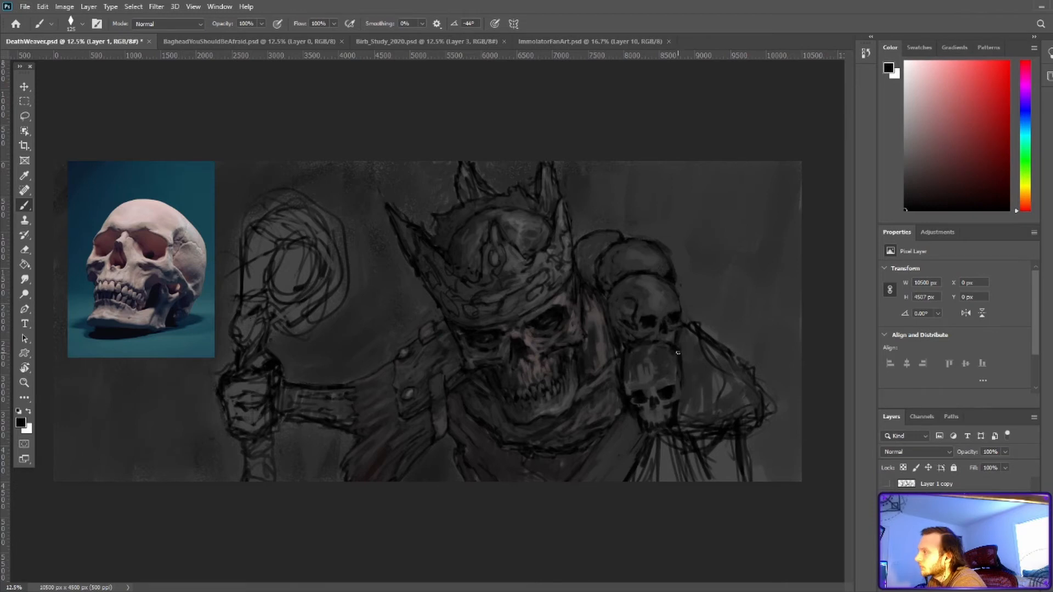
Touch up the middle shoulder skull's nose and adjacent eye socket with sampled tones
left_click(661, 317, "alt")
left_click_drag(654, 320, 660, 325)
left_click(651, 323, "alt")
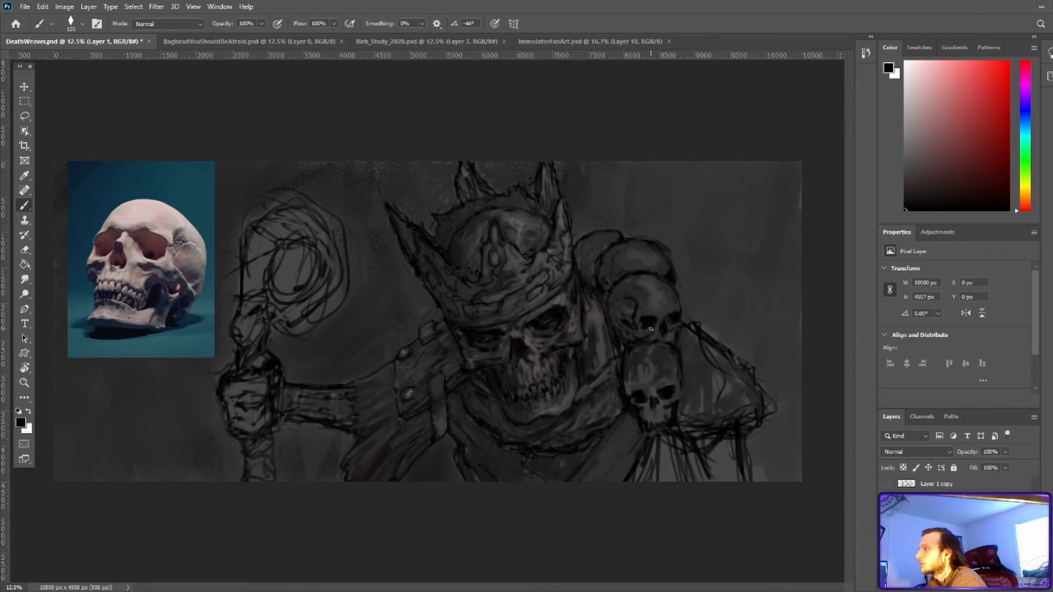
left_click(681, 328, "alt")
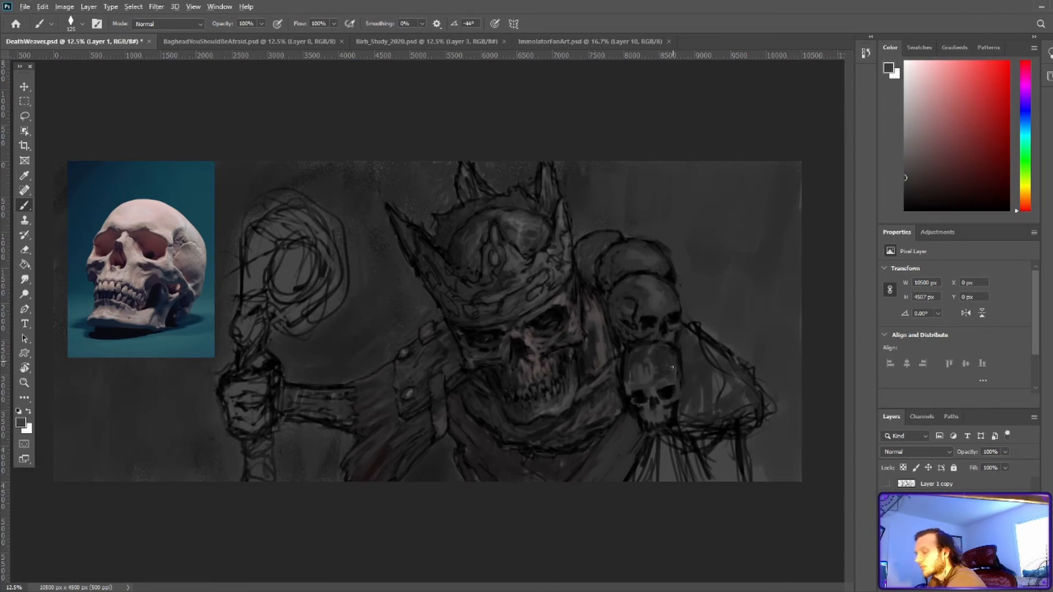
Model the lower shoulder skull's dome, temple and cheek with sampled greys
left_click(680, 352, "alt")
left_click_drag(639, 347, 630, 352)
left_click(627, 357, "alt")
left_click(634, 384, "alt")
left_click(639, 425, "alt")
mouse_move(634, 390)
left_mouse_down()
mouse_move(639, 403)
mouse_move(625, 408)
left_mouse_up()
mouse_move(633, 377)
left_mouse_down()
mouse_move(626, 383)
mouse_move(651, 353)
left_mouse_up()
left_click(640, 374, "alt")
left_click_drag(649, 353, 661, 370)
Blend the shoulder armour's lower edge beside the lower skull using sampled greys
left_click(692, 376, "alt")
left_click(713, 429, "alt")
mouse_move(675, 407)
left_mouse_down()
mouse_move(677, 425)
mouse_move(716, 418)
left_mouse_up()
left_click(905, 210)
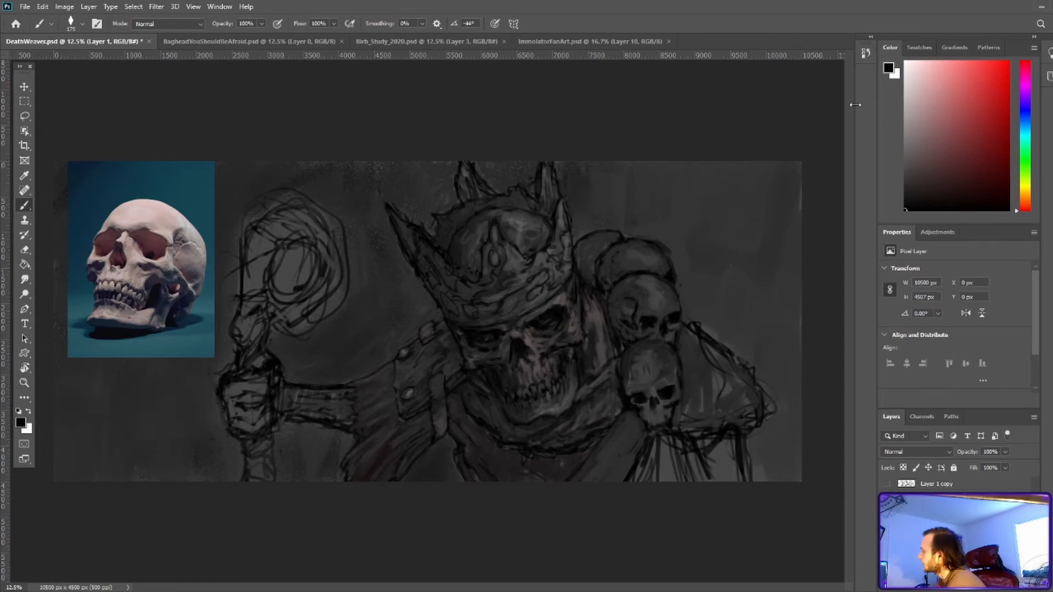
left_click(719, 404, "alt")
left_click_drag(708, 432, 752, 417)
Reshape the shoulder armour's sloping side, then draw its lower rim and the cloak folds below in black
left_click(725, 327, "alt")
mouse_move(698, 324)
left_mouse_down()
mouse_move(731, 355)
mouse_move(762, 419)
mouse_move(755, 394)
left_mouse_up()
left_click(905, 210)
left_click_drag(757, 430, 722, 446)
left_click_drag(679, 409, 723, 438)
mouse_move(653, 445)
left_mouse_down()
mouse_move(634, 481)
mouse_move(646, 481)
left_mouse_up()
left_click_drag(676, 439, 667, 481)
Darken the cloak folds below the lower shoulder skull with sampled dark greys
left_click(683, 464, "alt")
mouse_move(680, 447)
left_mouse_down()
mouse_move(681, 481)
mouse_move(692, 479)
left_mouse_up()
left_click(710, 475, "alt")
left_click(666, 466, "alt")
mouse_move(679, 442)
left_mouse_down()
mouse_move(665, 481)
mouse_move(709, 479)
left_mouse_up()
left_click(686, 455, "alt")
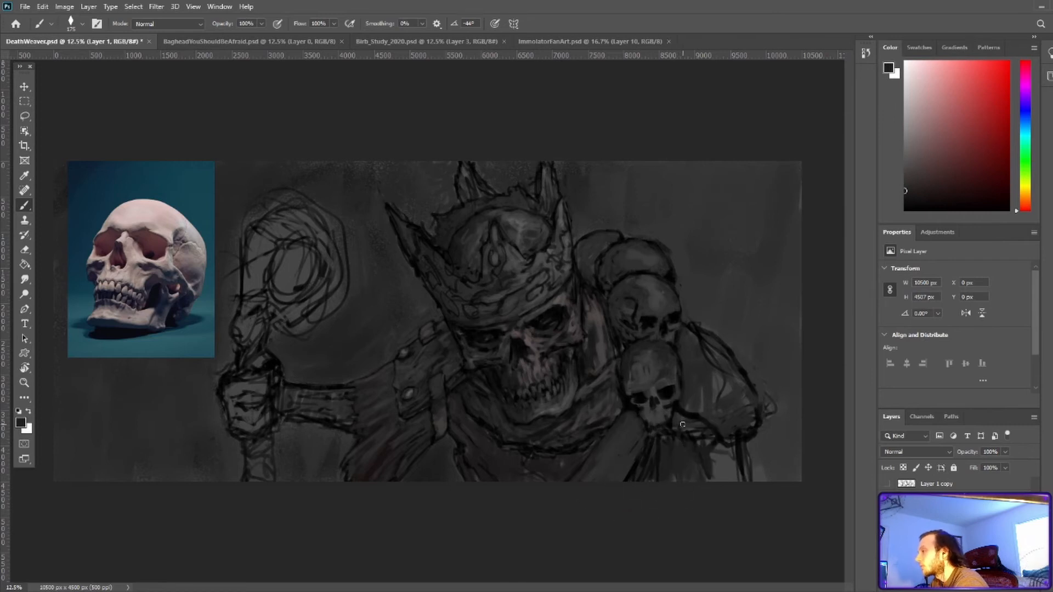
Extend the shoulder armour's rim and outer edge down into a lower tip, then save the document
left_click_drag(673, 423, 694, 438)
left_click_drag(694, 428, 722, 451)
left_click(730, 384, "alt")
left_click_drag(726, 375, 717, 402)
left_click_drag(739, 438, 753, 428)
left_click_drag(760, 424, 753, 463)
left_click_drag(758, 416, 720, 477)
left_click(747, 430, "alt")
left_click_drag(741, 432, 732, 448)
key("ctrl+s")
Paint away the armour's old outer point and shade its surface down to the arm with sampled greys
left_click(713, 377, "alt")
mouse_move(718, 373)
left_mouse_down()
mouse_move(705, 352)
mouse_move(772, 414)
left_mouse_up()
left_click(744, 354, "alt")
left_click(713, 423, "alt")
mouse_move(749, 378)
left_mouse_down()
mouse_move(759, 453)
mouse_move(725, 445)
mouse_move(735, 479)
left_mouse_up()
left_click(729, 406, "alt")
left_click(719, 466, "alt")
Block in the cloak beneath the shoulder armour with sampled dark greys using a larger brush
key("bracketright")
key("bracketright")
key("bracketright")
key("bracketright")
left_click(661, 451, "alt")
mouse_move(661, 454)
left_mouse_down()
mouse_move(668, 478)
mouse_move(683, 479)
left_mouse_up()
mouse_move(694, 480)
left_mouse_down()
mouse_move(700, 449)
mouse_move(688, 437)
left_mouse_up()
left_click(703, 405, "alt")
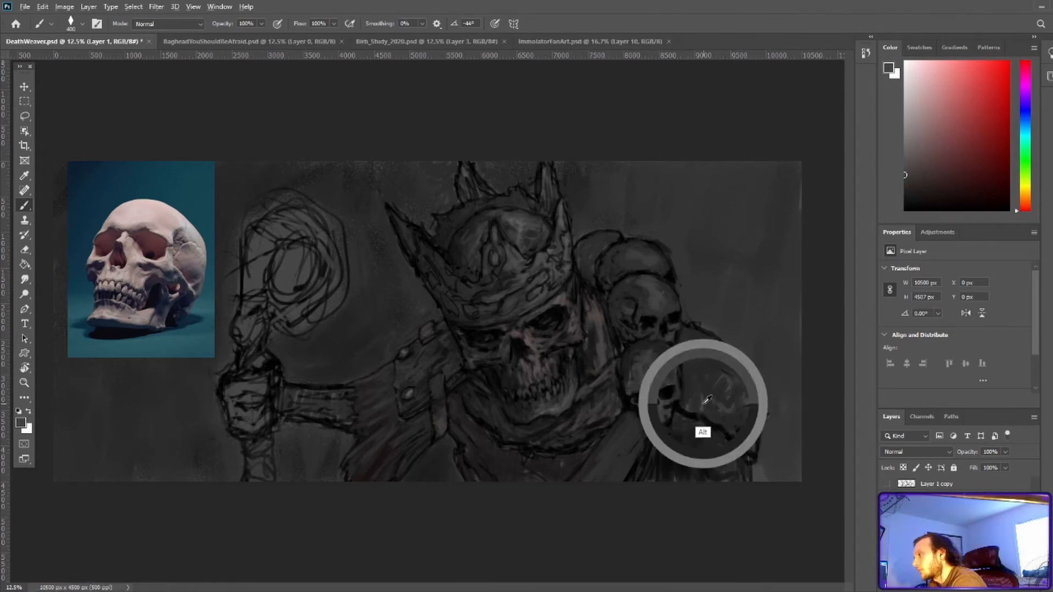
mouse_move(741, 468)
left_mouse_down()
mouse_move(745, 483)
mouse_move(721, 476)
left_mouse_up()
left_click_drag(706, 440, 690, 477)
Redraw the shoulder armour's lower rim and extend its outer tip downward in sampled near-black with a smaller brush
left_click(679, 450, "alt")
key("bracketleft")
key("bracketleft")
key("bracketleft")
key("bracketleft")
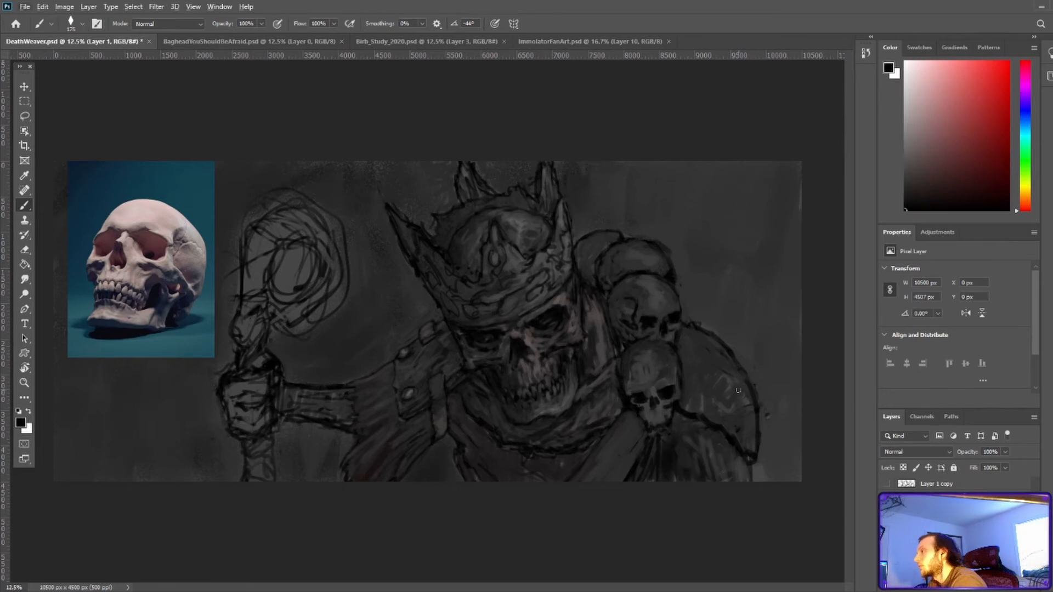
left_click_drag(700, 416, 732, 443)
left_click_drag(758, 439, 756, 476)
Lighten the middle and upper surface of the shoulder armour with sampled greys using a slightly larger brush
left_click(716, 394, "alt")
key("bracketright")
key("bracketright")
mouse_move(720, 393)
left_mouse_down()
mouse_move(725, 382)
mouse_move(734, 411)
left_mouse_up()
left_click(725, 379, "alt")
left_click(722, 375, "alt")
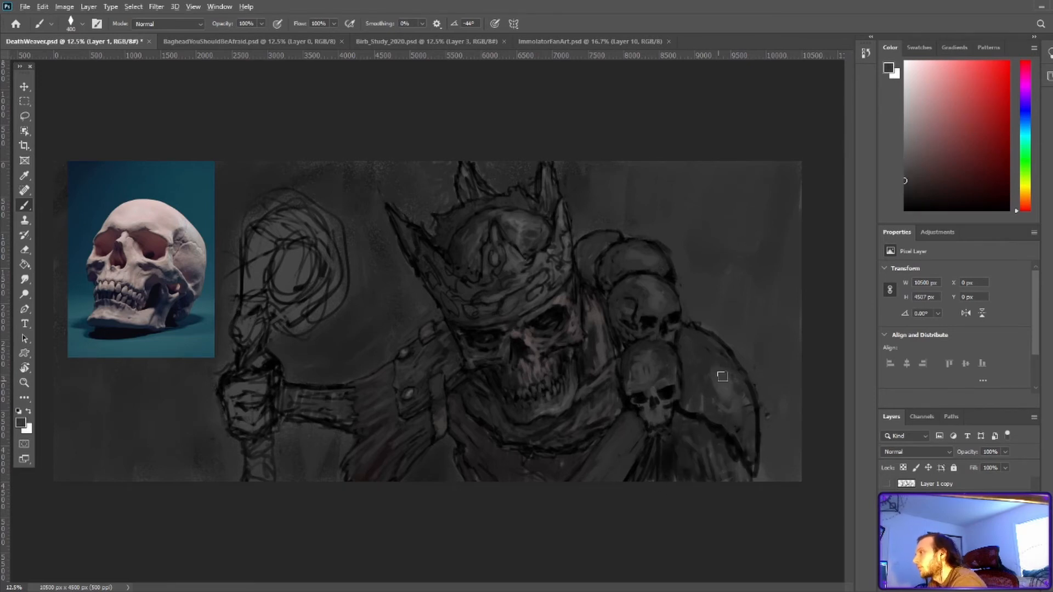
left_click_drag(706, 345, 728, 373)
left_click(723, 372, "alt")
Soften the shoulder armour's dark upper and outer outline with the grey sampled from the background
left_click(700, 310, "alt")
left_click_drag(693, 322, 734, 351)
left_click_drag(742, 364, 753, 388)
Darken the shoulder armour's lower rim and the surface just above it with sampled dark tones and a smaller brush
left_click(716, 424, "alt")
key("bracketleft")
left_click_drag(698, 408, 740, 443)
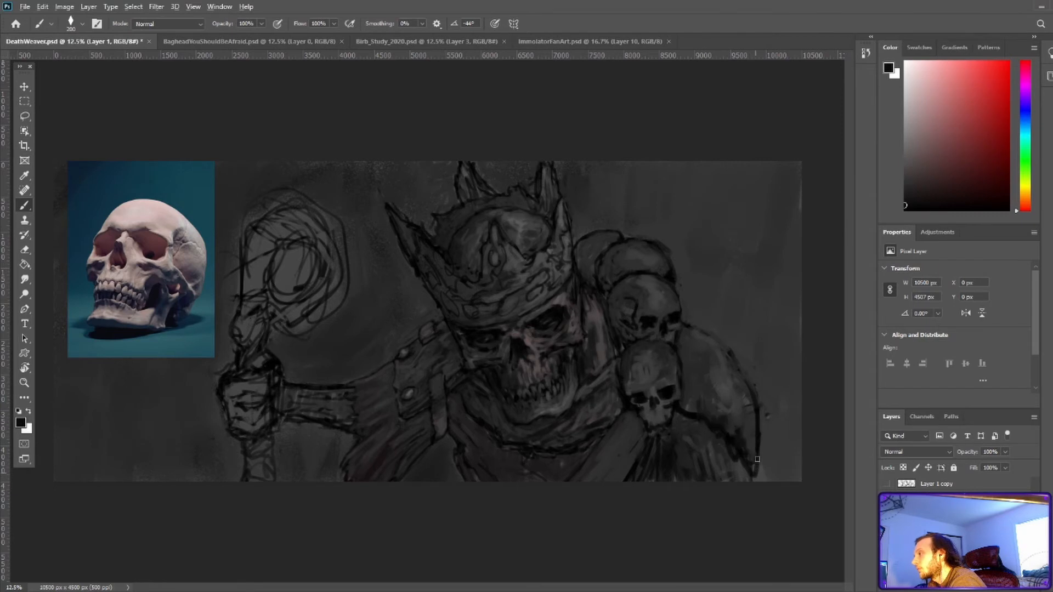
left_click(751, 393, "alt")
left_click(753, 390, "alt")
left_click(714, 418, "alt")
mouse_move(722, 405)
left_mouse_down()
mouse_move(712, 419)
mouse_move(725, 419)
left_mouse_up()
left_click(725, 422, "alt")
Shade the shoulder armour's upper curve and its outer side down toward the tip with sampled greys
left_click(704, 335, "alt")
left_click_drag(692, 328, 748, 380)
left_click(723, 369, "alt")
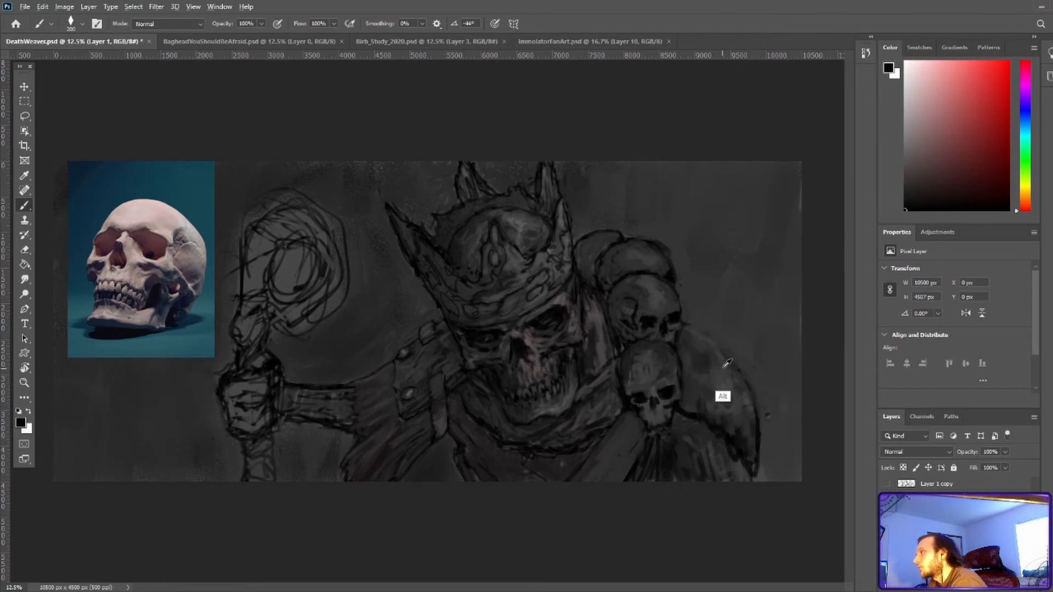
left_click(719, 343, "alt")
left_click(741, 385, "alt")
left_click_drag(720, 345, 755, 410)
left_click(756, 435, "alt")
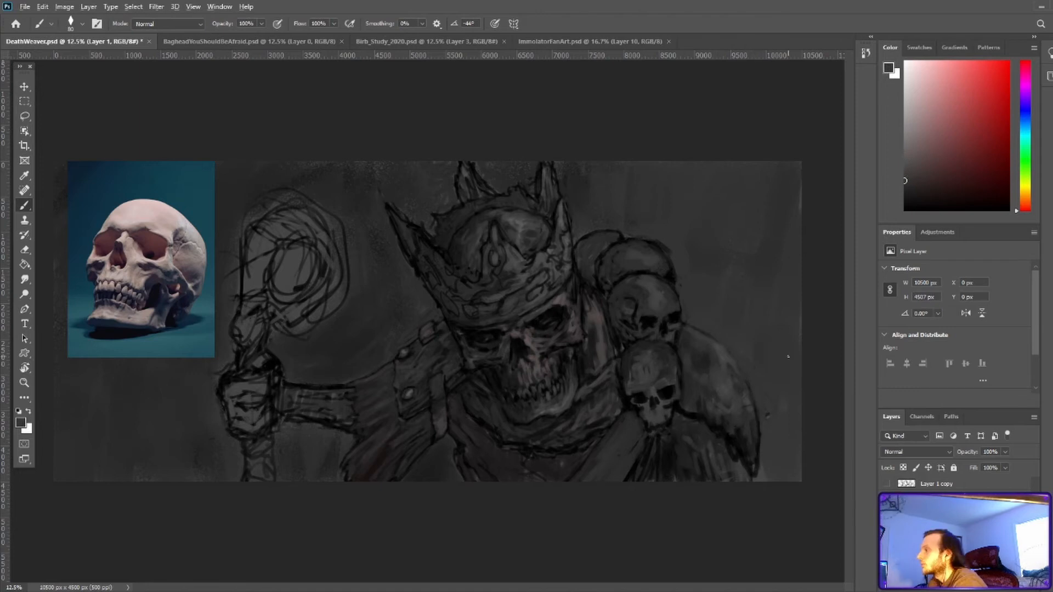
Blend the shoulder armour's outer edge and lower tip with sampled greys, enlarging the brush for broader strokes
left_click(721, 391, "alt")
left_click(737, 427, "alt")
left_click(751, 432, "alt")
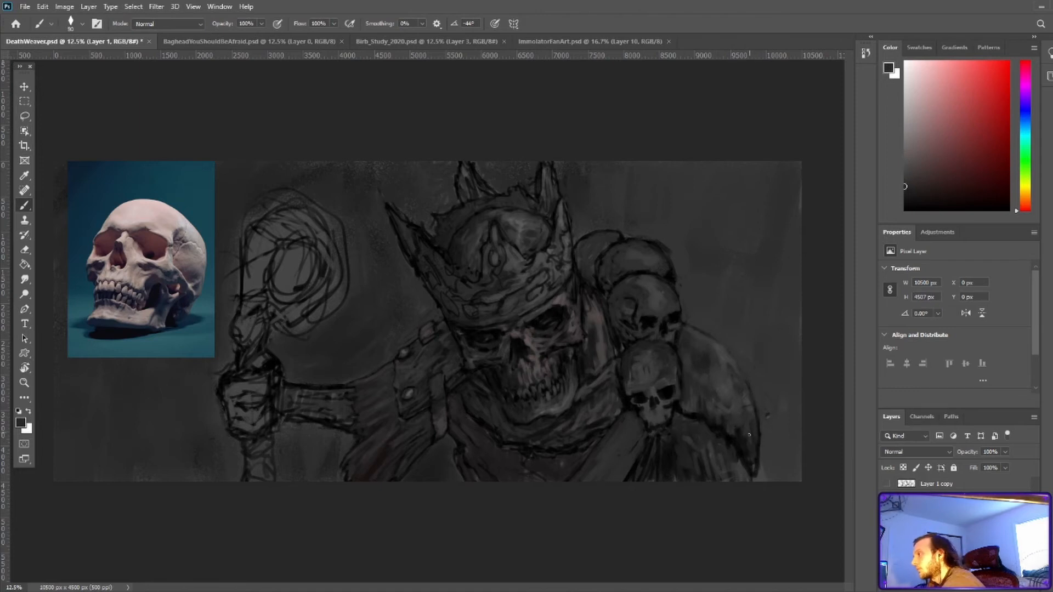
key("bracketright")
key("bracketright")
key("bracketright")
key("bracketright")
key("bracketright")
key("bracketright")
left_click(723, 354, "alt")
left_click(757, 438, "alt")
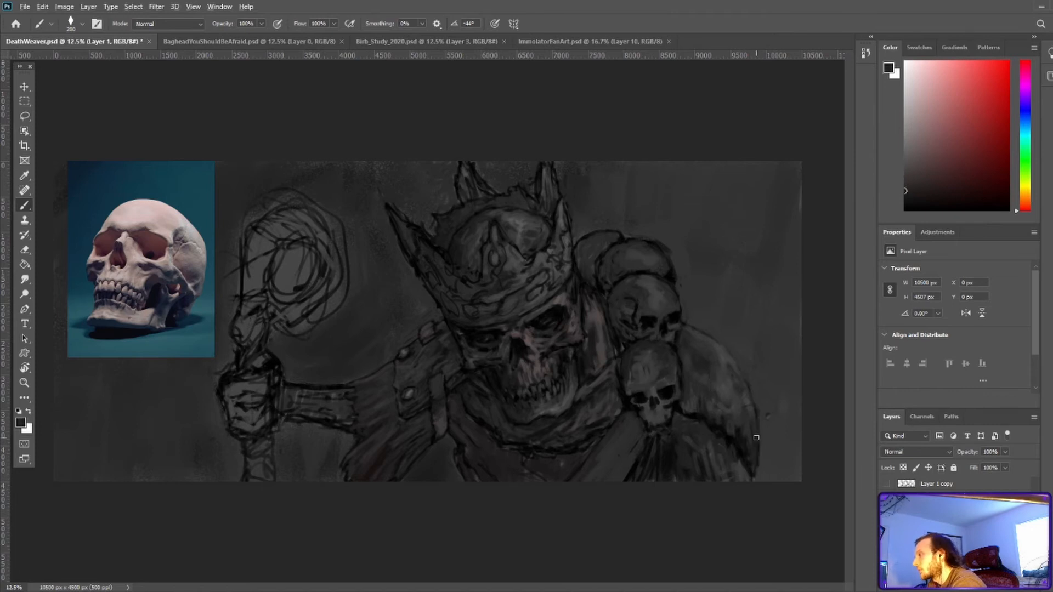
Touch up the shadow beneath the shoulder armour's rim and the adjoining cloak with sampled dark greys
left_click(729, 428, "alt")
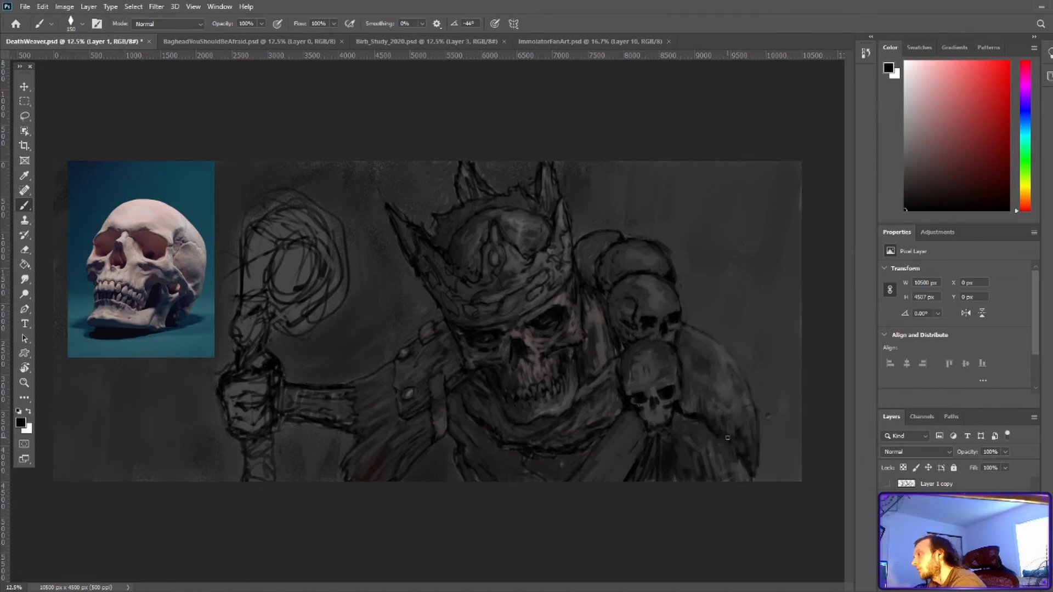
left_click(727, 439, "alt")
left_click(713, 434, "alt")
left_click(628, 452, "alt")
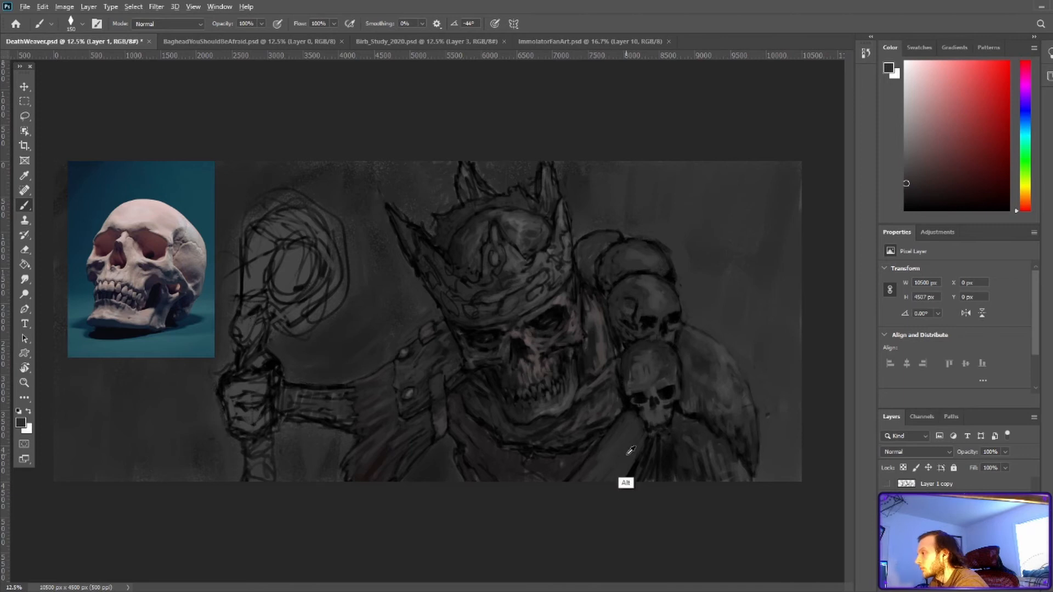
Shade the jaw and teeth of the lowest shoulder skull with dark grays sampled from the surrounding painting
left_click(632, 409, "alt")
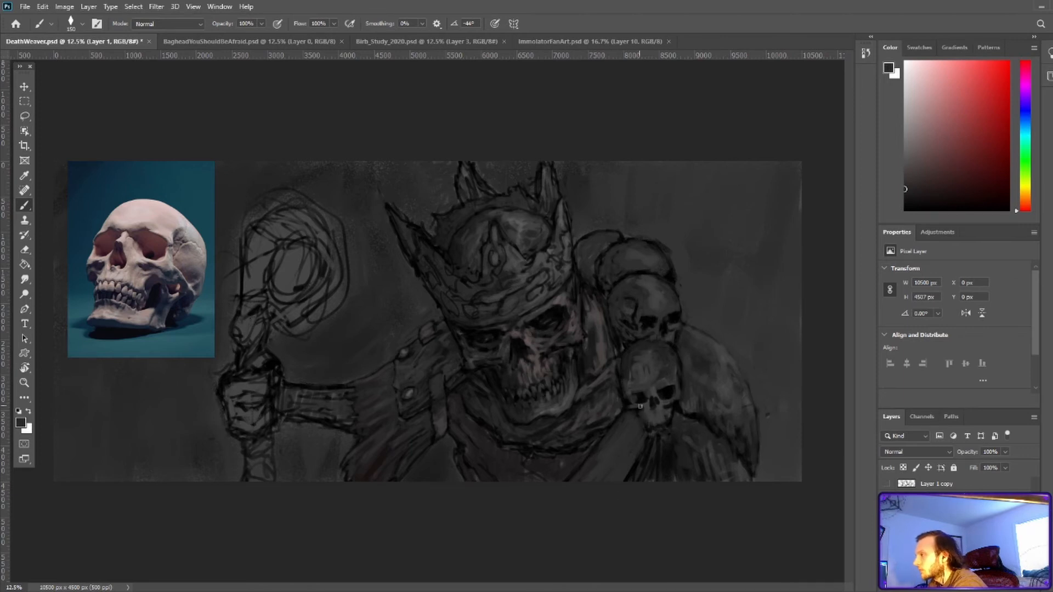
left_click(648, 395, "alt")
left_click(642, 413, "alt")
left_click(653, 445, "alt")
left_click_drag(647, 413, 652, 428)
left_click(653, 443, "alt")
Blend the cheek and forehead of the lowest shoulder skull with sampled grays, and save the document
left_click_drag(628, 394, 635, 392)
left_click(654, 379, "alt")
left_click(670, 365, "alt")
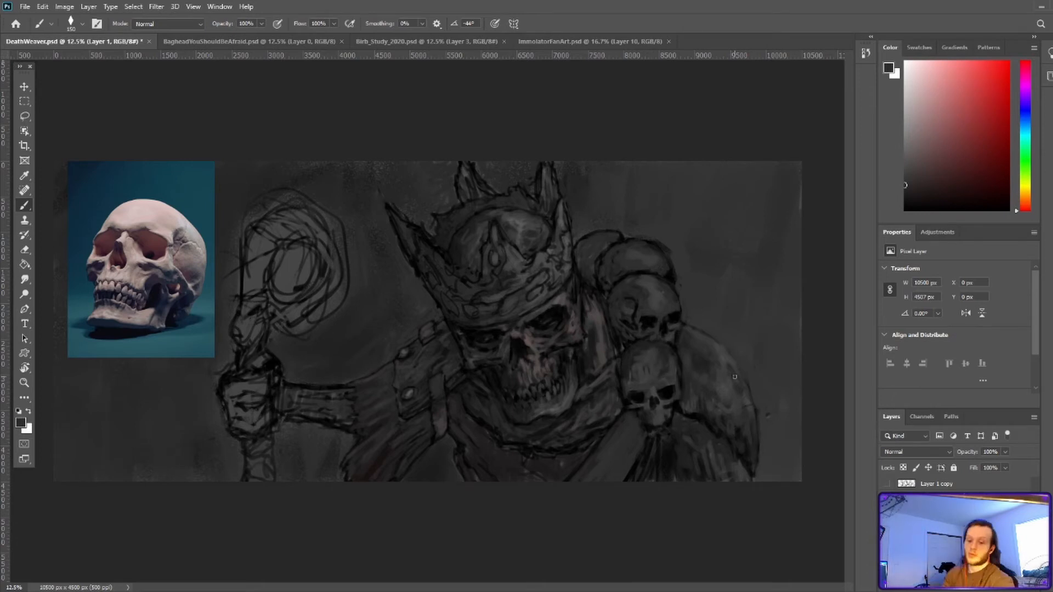
key("ctrl+s")
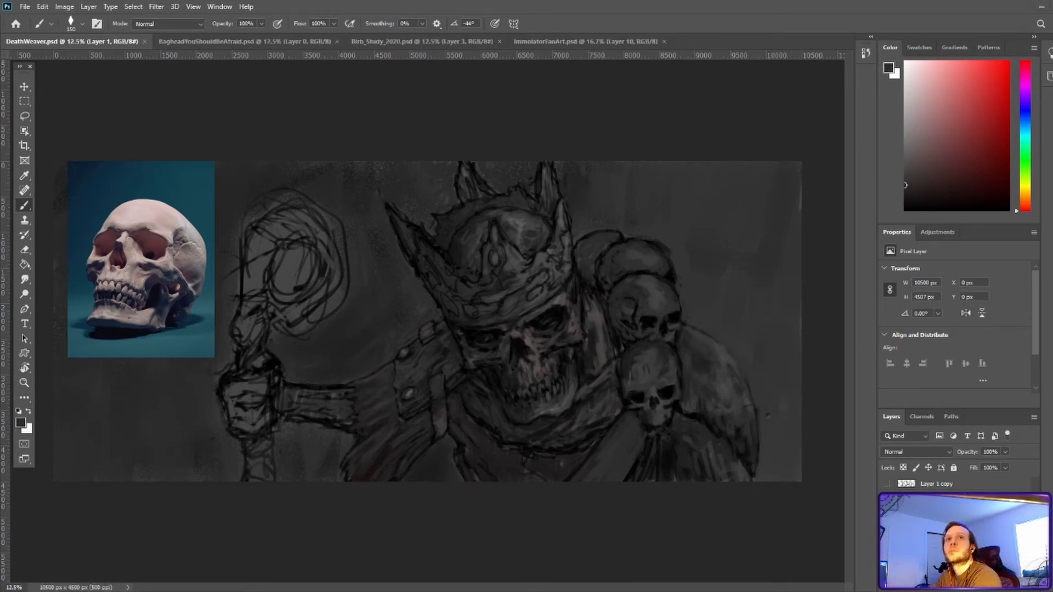
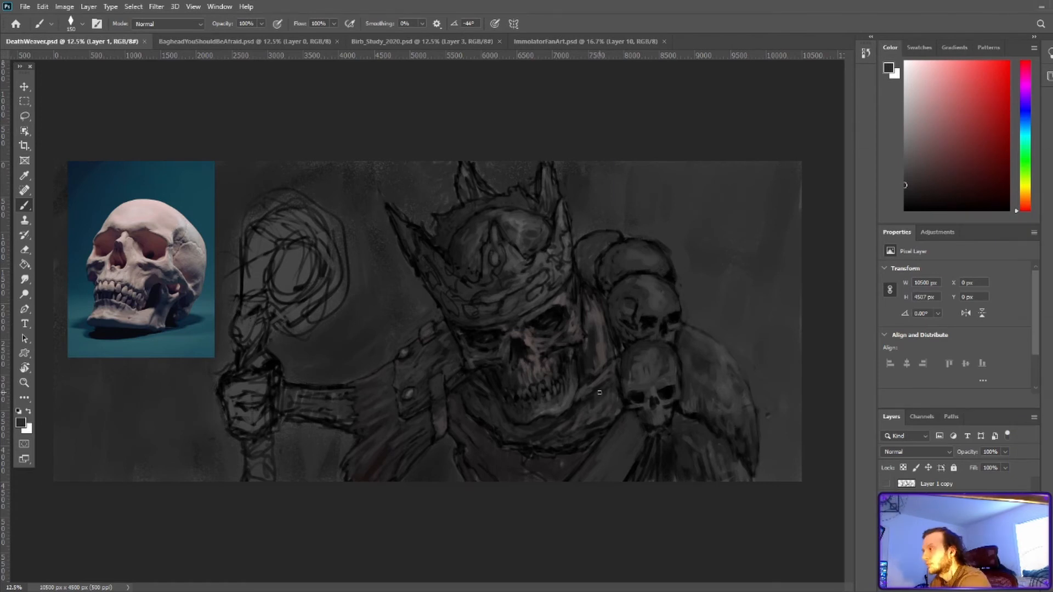
Deepen the eye sockets and the shadow beside the lowest shoulder skull with black and sampled dark grays
mouse_move(685, 476)
left_mouse_down()
mouse_move(659, 460)
mouse_move(622, 481)
left_mouse_up()
left_click(665, 393, "alt")
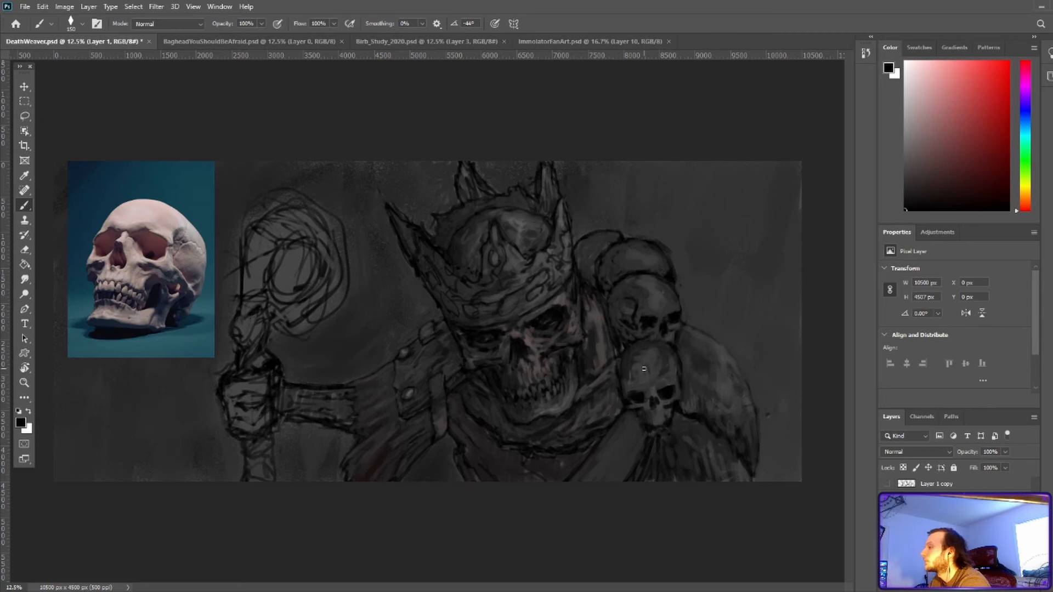
left_click(611, 430, "alt")
mouse_move(620, 405)
left_mouse_down()
mouse_move(610, 424)
mouse_move(630, 409)
left_mouse_up()
left_click(631, 379, "alt")
left_click(652, 402, "alt")
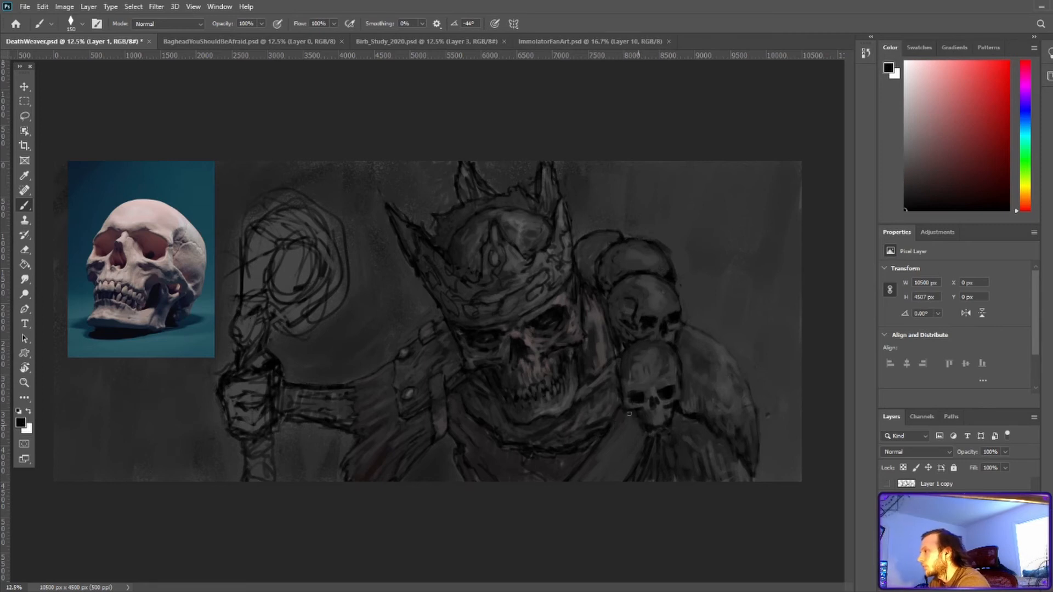
Shade the dome of the upper shoulder skull and define its top edge with sampled grays and black
left_click(657, 298, "alt")
left_click(641, 265, "alt")
mouse_move(644, 272)
left_mouse_down()
mouse_move(635, 274)
mouse_move(642, 250)
left_mouse_up()
left_click(648, 258, "alt")
left_click(620, 243, "alt")
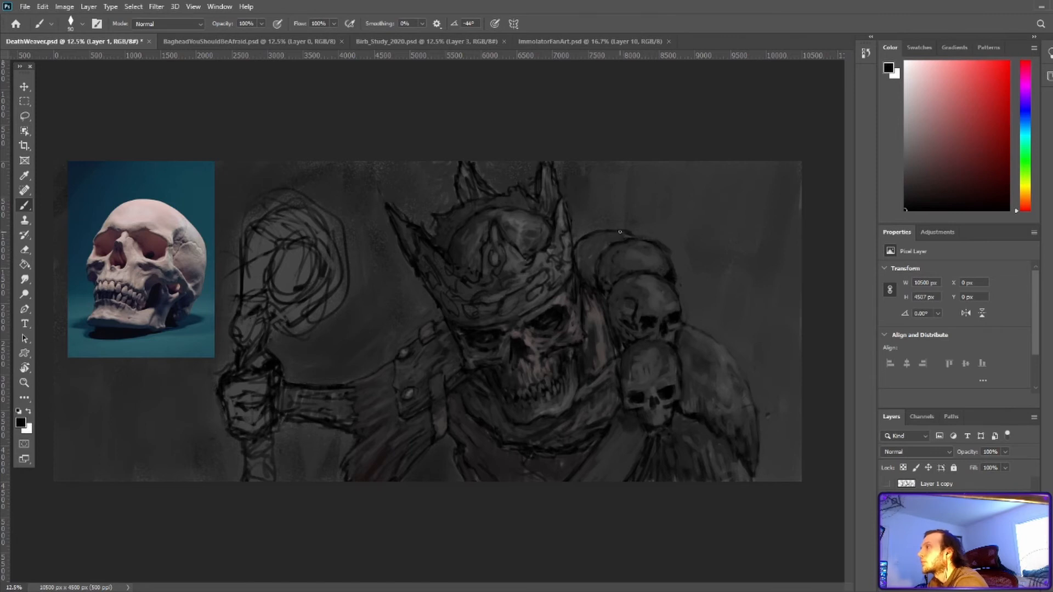
Repaint the outline and surface of the rearmost skull beside the crown with sampled dark and mid grays
left_click(593, 228, "alt")
left_click(574, 255, "alt")
mouse_move(581, 236)
left_mouse_down()
mouse_move(575, 251)
mouse_move(574, 235)
left_mouse_up()
left_click(611, 237, "alt")
left_click(591, 232, "alt")
left_click(595, 244, "alt")
left_click(674, 328, "alt")
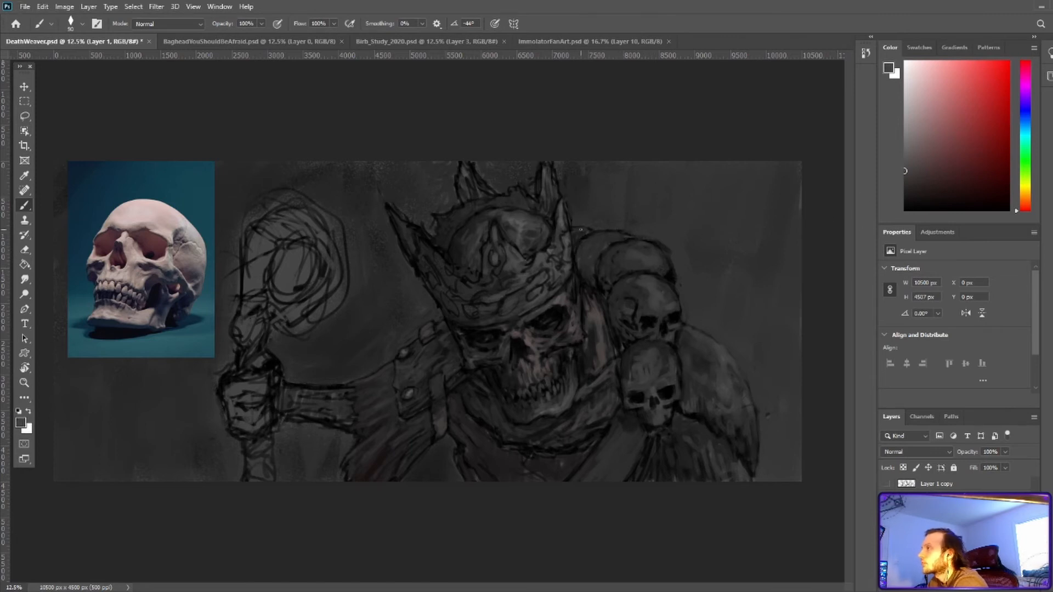
Blend lighter and darker grays over the domes of the two upper skulls with a 125 px brush, and save the document
left_click(648, 362, "alt")
key("bracketright")
key("bracketright")
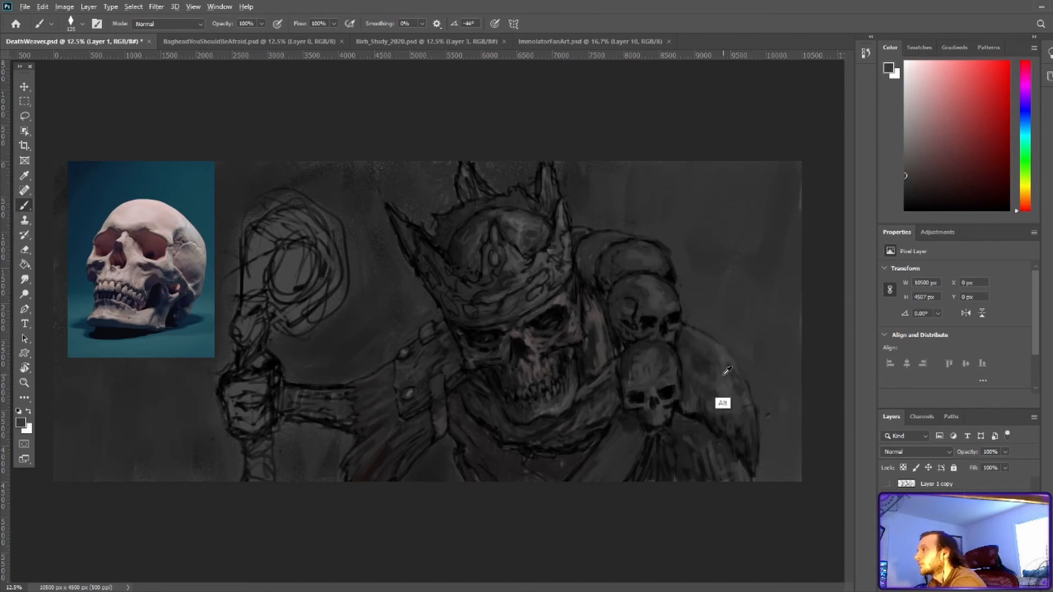
left_click(618, 236, "alt")
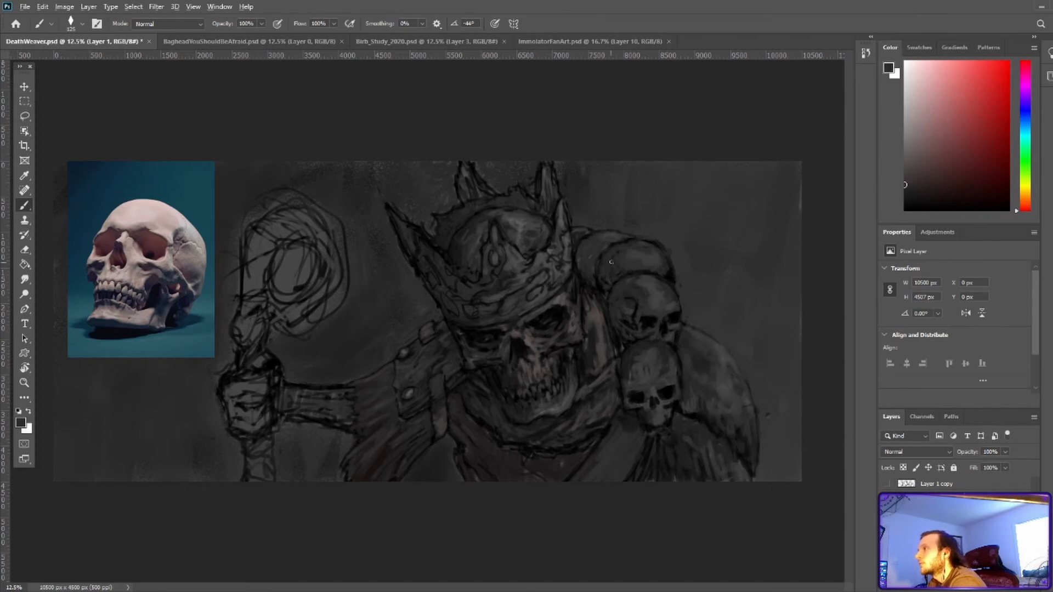
left_click(662, 238, "alt")
left_click(652, 242, "alt")
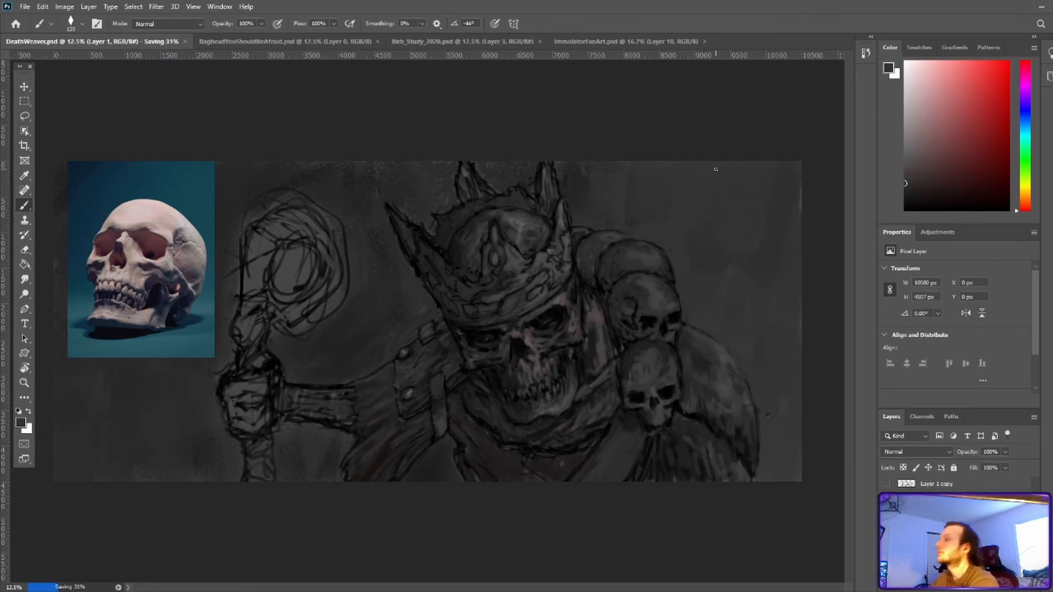
Darken the edge of the lowest shoulder skull where it meets the collar, using sampled dark grays
key("d")
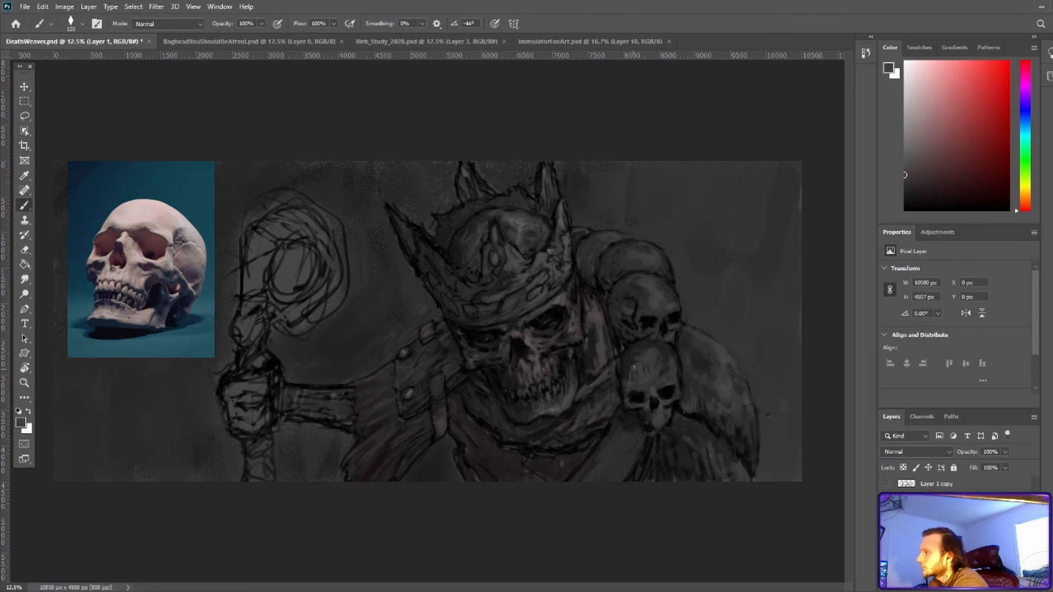
left_click(626, 362, "alt")
left_click(614, 418, "alt")
left_click_drag(621, 365, 618, 377)
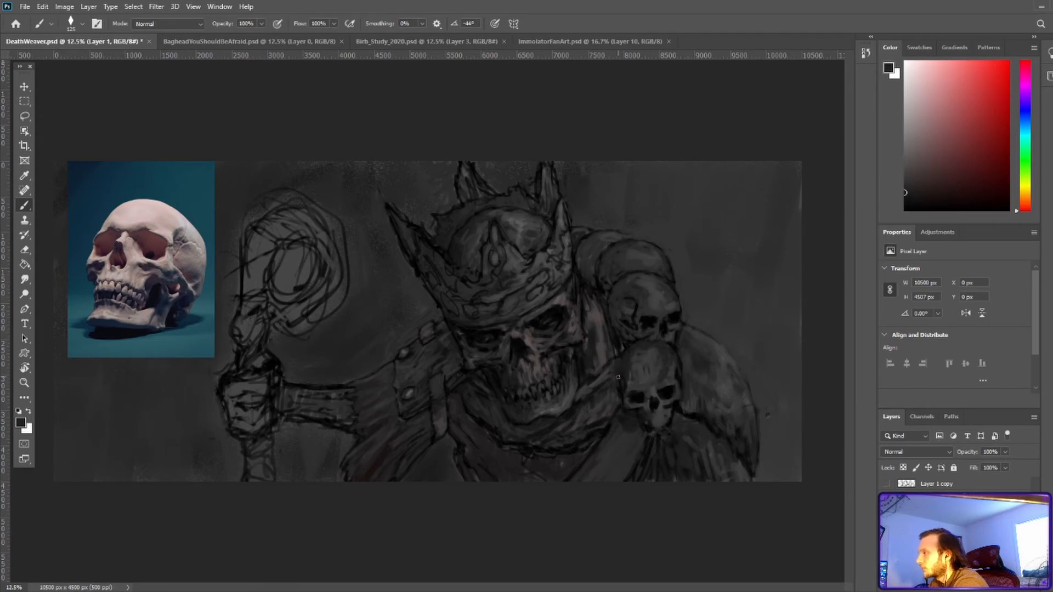
left_click(617, 407, "alt")
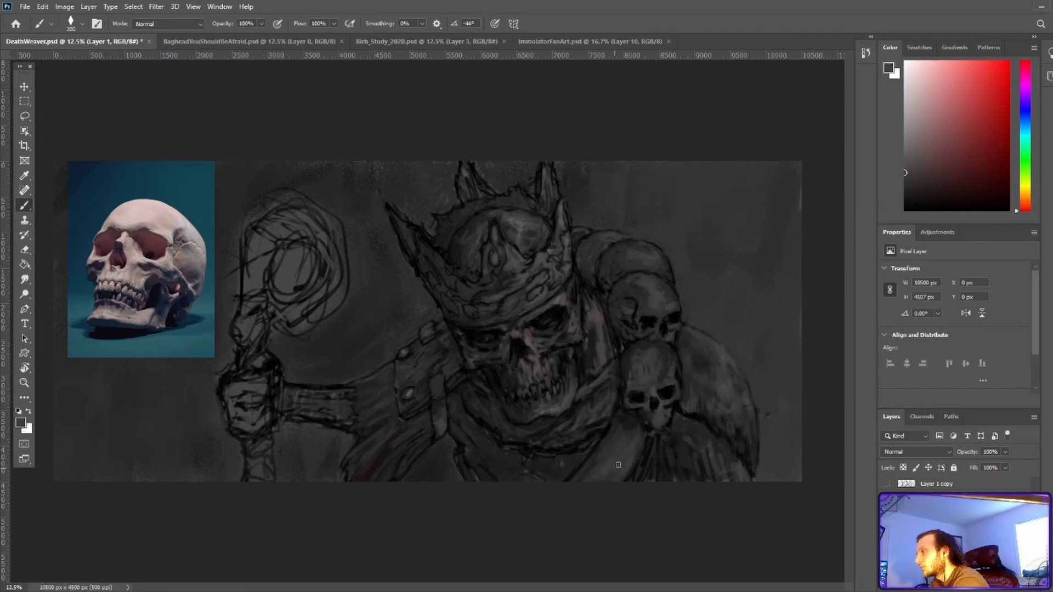
Paint the cloth fold below the lowest shoulder skull with a larger brush, blending sampled light and dark grays
left_click(618, 465, "alt")
left_click(636, 400, "alt")
left_click_drag(632, 416, 618, 426)
left_click(618, 439, "alt")
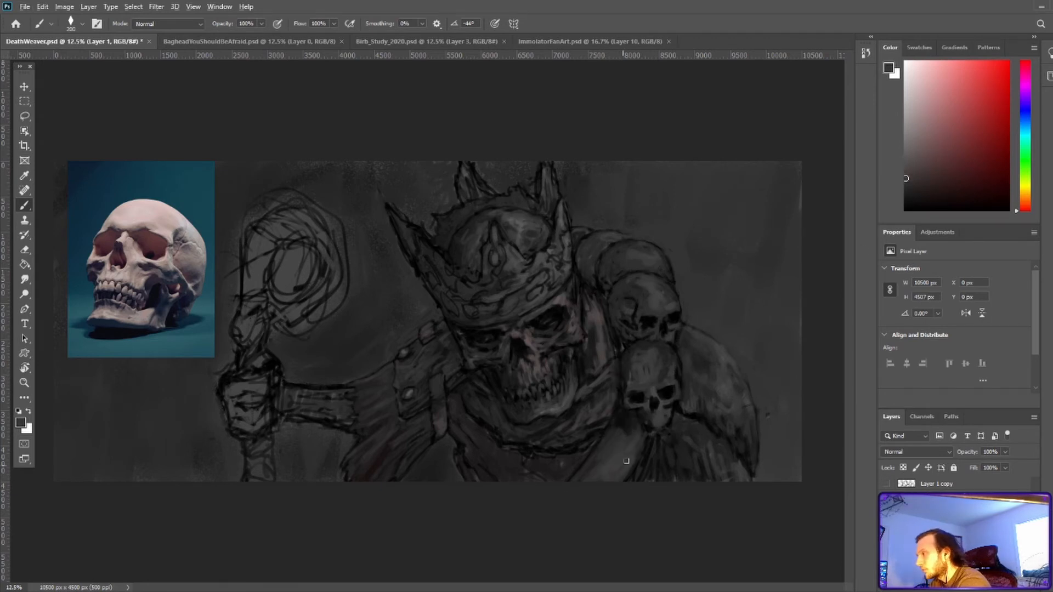
left_click(587, 468, "alt")
left_click(643, 466, "alt")
left_click_drag(596, 469, 587, 480)
left_click(652, 370, "alt")
left_click(724, 392, "alt")
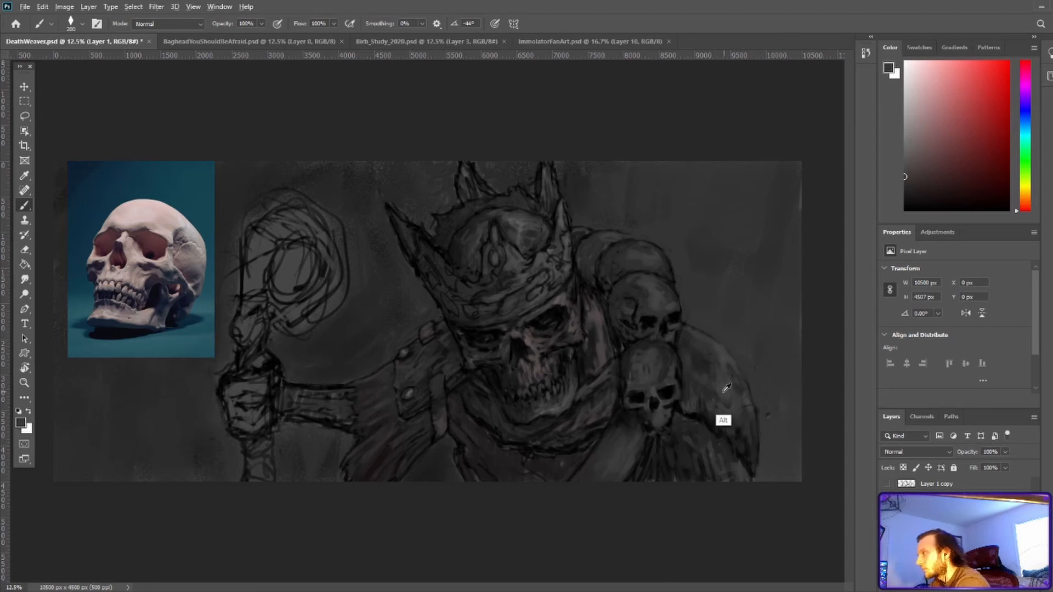
Add a reddish tone sampled from the main skull's face to the cloth fold below the lowest shoulder skull
left_click(526, 340, "alt")
mouse_move(623, 449)
left_mouse_down()
mouse_move(607, 476)
mouse_move(628, 442)
left_mouse_up()
left_click(621, 414, "alt")
left_click(620, 458, "alt")
left_click(631, 446, "alt")
left_click(616, 460, "alt")
left_click(594, 480, "alt")
left_click(619, 456, "alt")
left_click(586, 477, "alt")
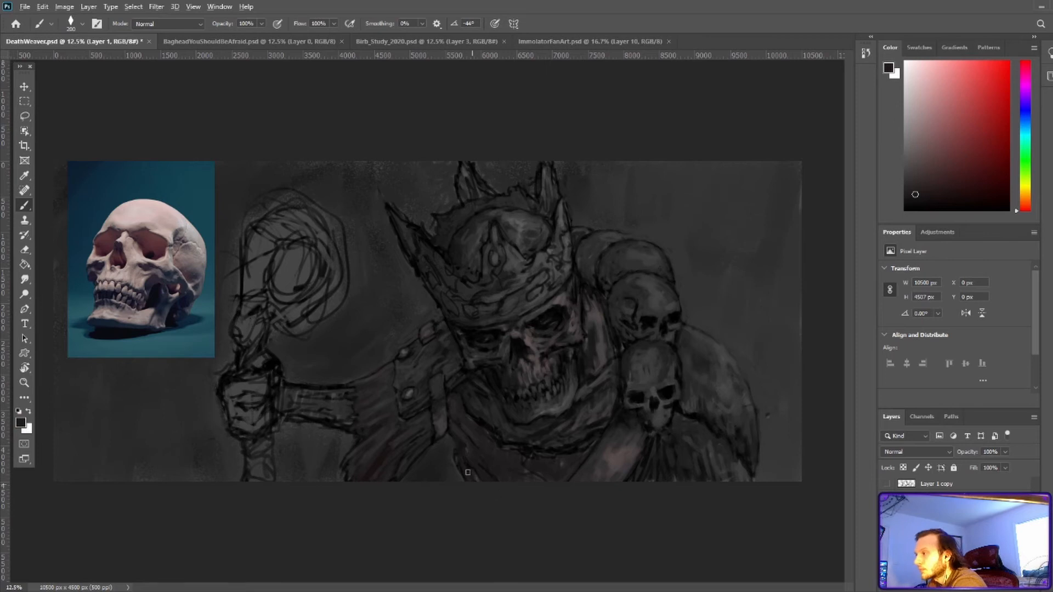
Paint the chest cloth under the scarf with a muted reddish gray, using a 200 px brush
key("d")
left_click(517, 446, "alt")
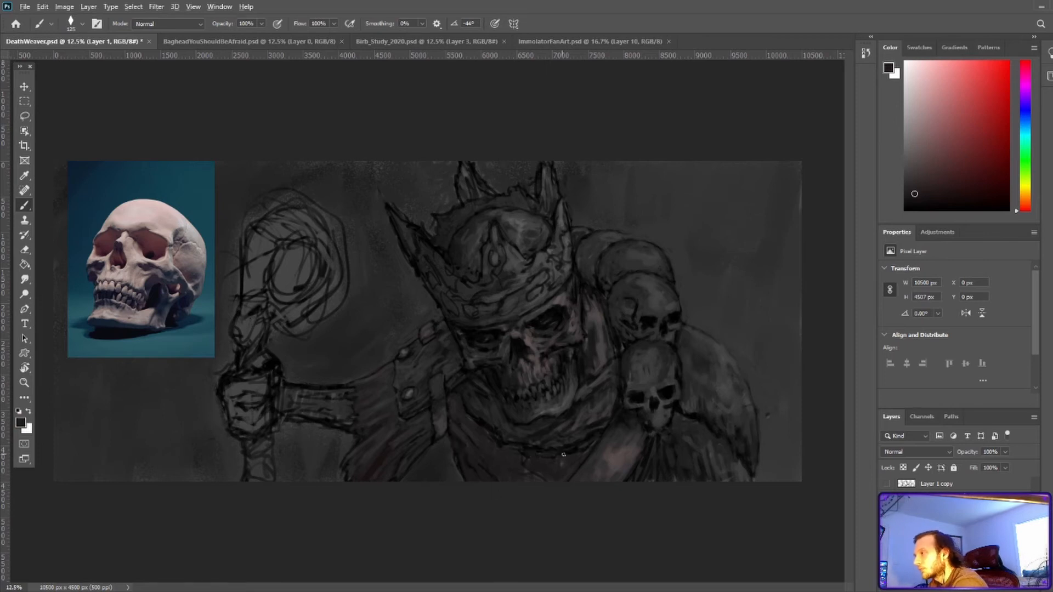
left_click_drag(905, 209, 910, 190)
left_click(580, 420, "alt")
key("bracketright")
key("bracketright")
key("bracketright")
mouse_move(457, 407)
left_mouse_down()
mouse_move(499, 442)
mouse_move(482, 448)
left_mouse_up()
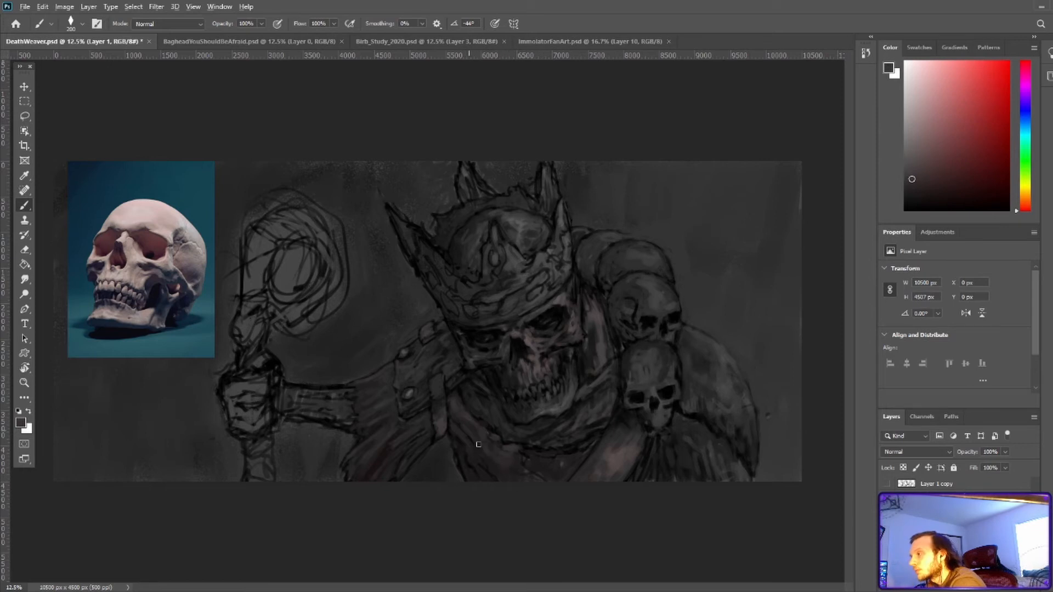
Paint dark edges and folds where the scarf meets the shoulder strap, using a 90 px brush
left_click(559, 348, "alt")
key("bracketleft")
key("bracketleft")
key("bracketleft")
key("bracketleft")
key("bracketleft")
left_click(527, 451, "alt")
left_click(460, 418, "alt")
left_click_drag(454, 398, 453, 413)
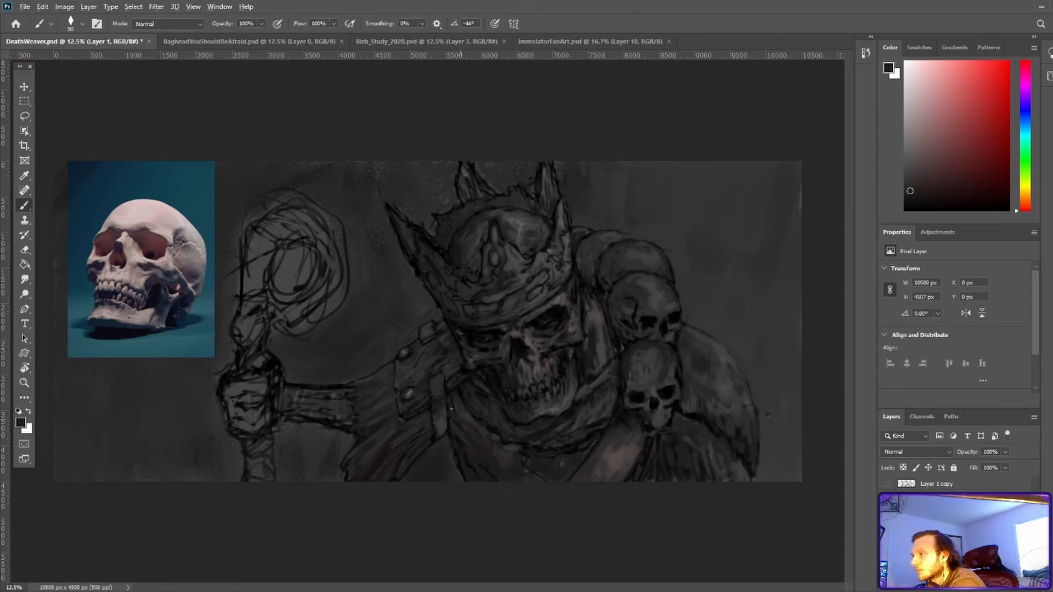
Refine the scarf and chest cloth folds with grays sampled from the skull and cloth, and save the document
left_click(502, 363, "alt")
left_click(461, 449, "alt")
left_click(512, 388, "alt")
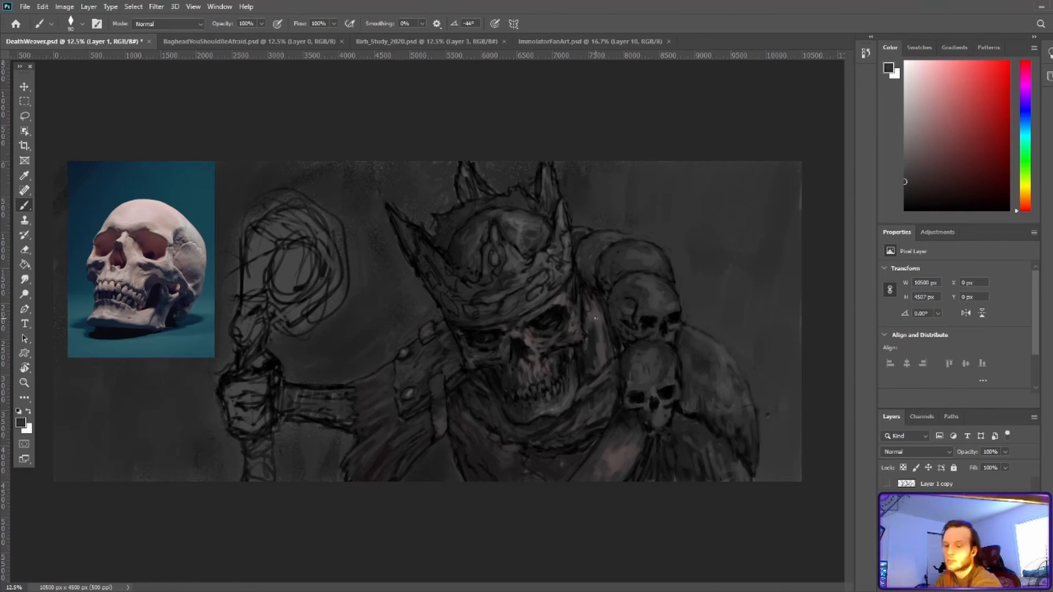
key("ctrl+s")
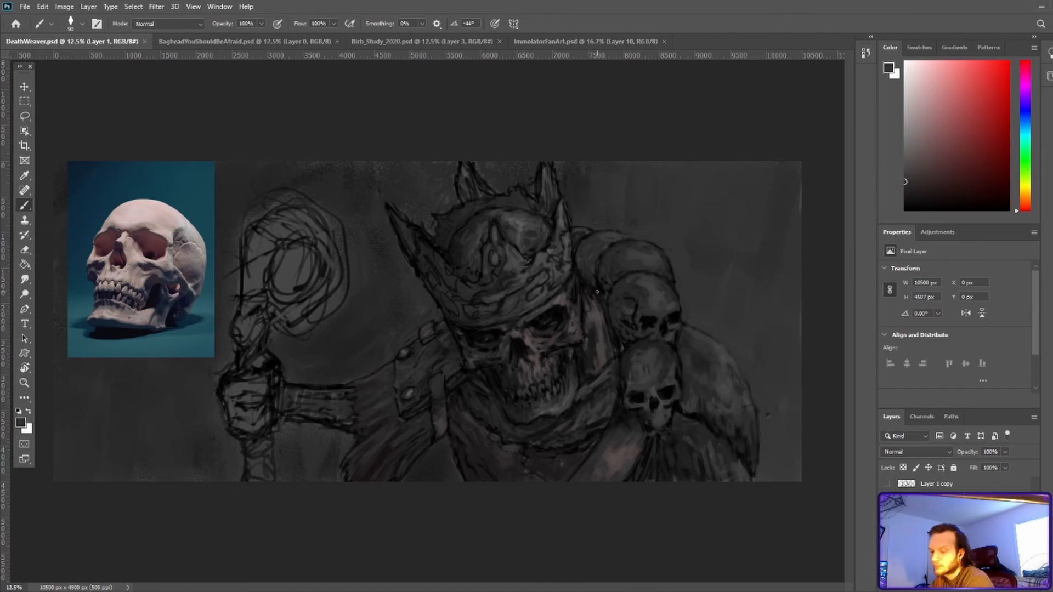
Shade the lower end of the strap beside the shoulder armor with sampled dark tones
left_click(455, 432, "alt")
mouse_move(441, 418)
left_mouse_down()
mouse_move(437, 445)
mouse_move(428, 430)
left_mouse_up()
left_click(439, 440, "alt")
left_click(440, 443, "alt")
left_click(428, 423, "alt")
left_click(412, 429, "alt")
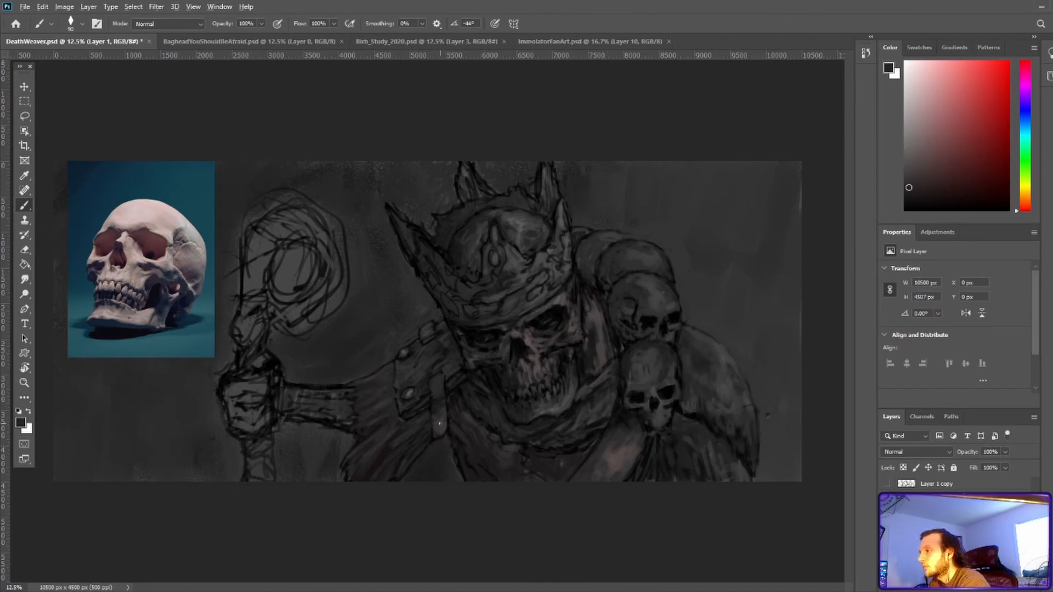
Define the length and edges of the strap beside the scarf with black and sampled mid grays
left_click(442, 398, "alt")
left_click_drag(443, 389, 440, 399)
left_click(440, 409, "alt")
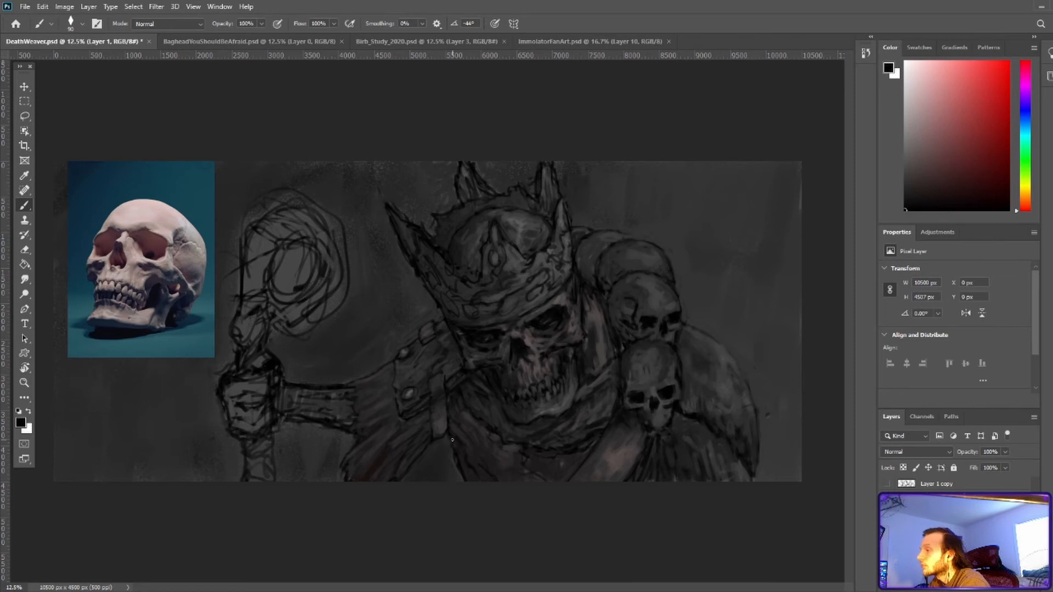
left_click(442, 400, "alt")
left_click(442, 406, "alt")
left_click(443, 413, "alt")
left_click(456, 421, "alt")
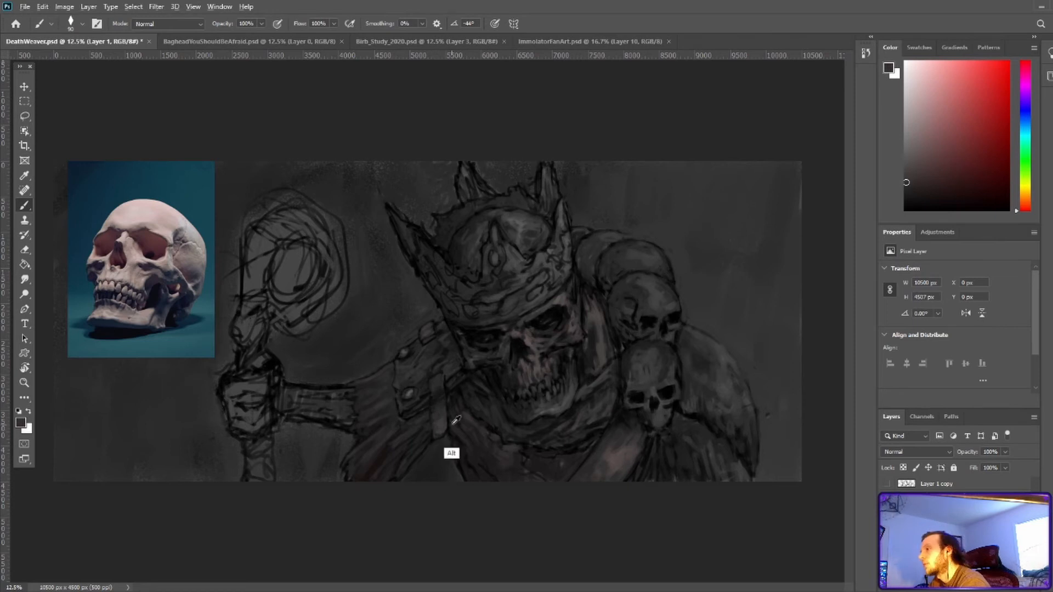
Refine the teeth, nose and forehead of the lowest shoulder skull with sampled dark and mid grays
left_click(650, 425, "alt")
left_click(661, 417, "alt")
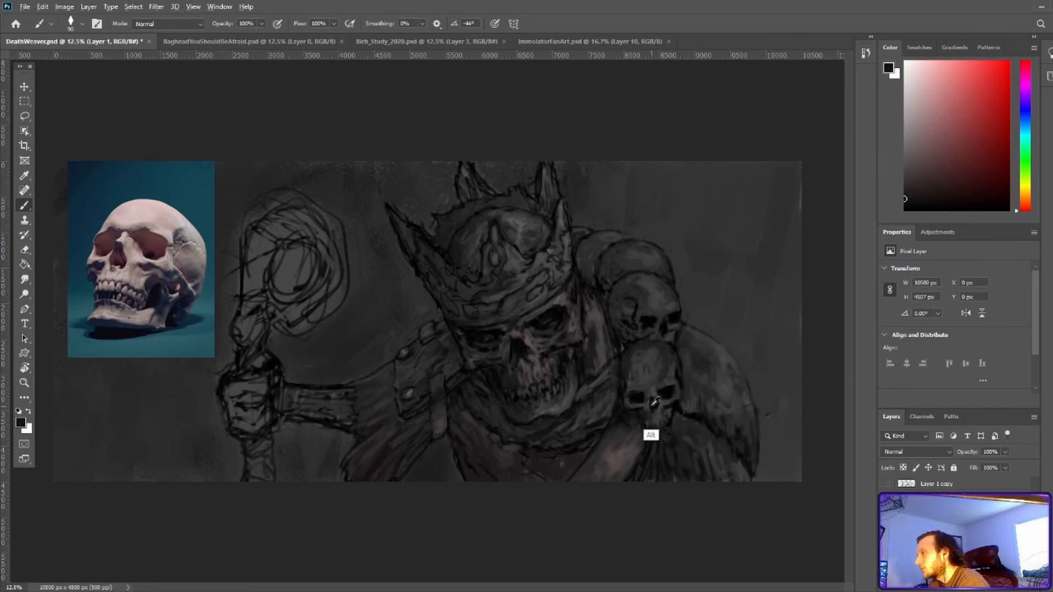
left_click(655, 415, "alt")
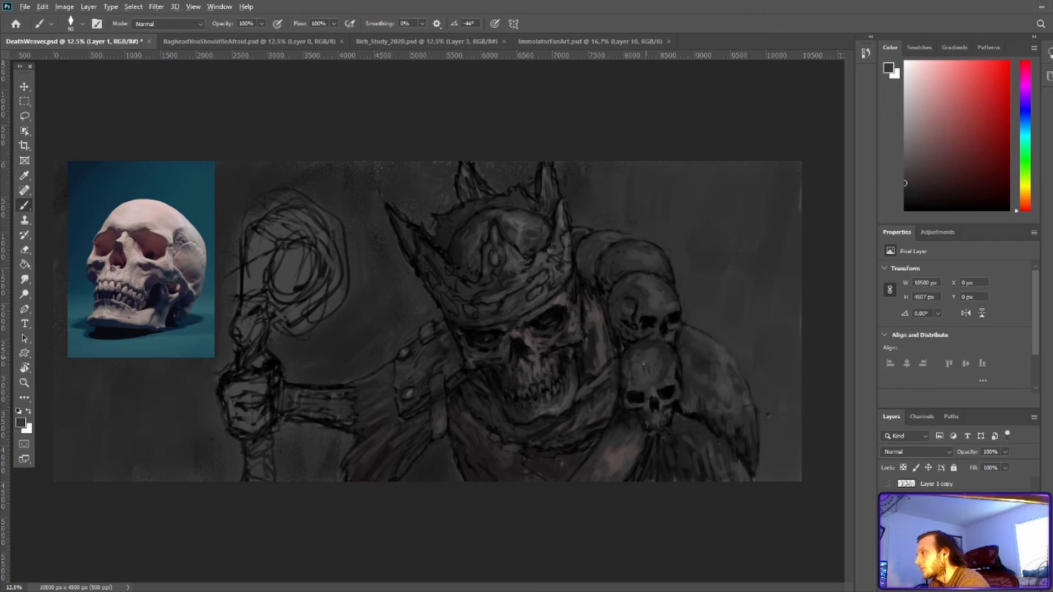
left_click(668, 345, "alt")
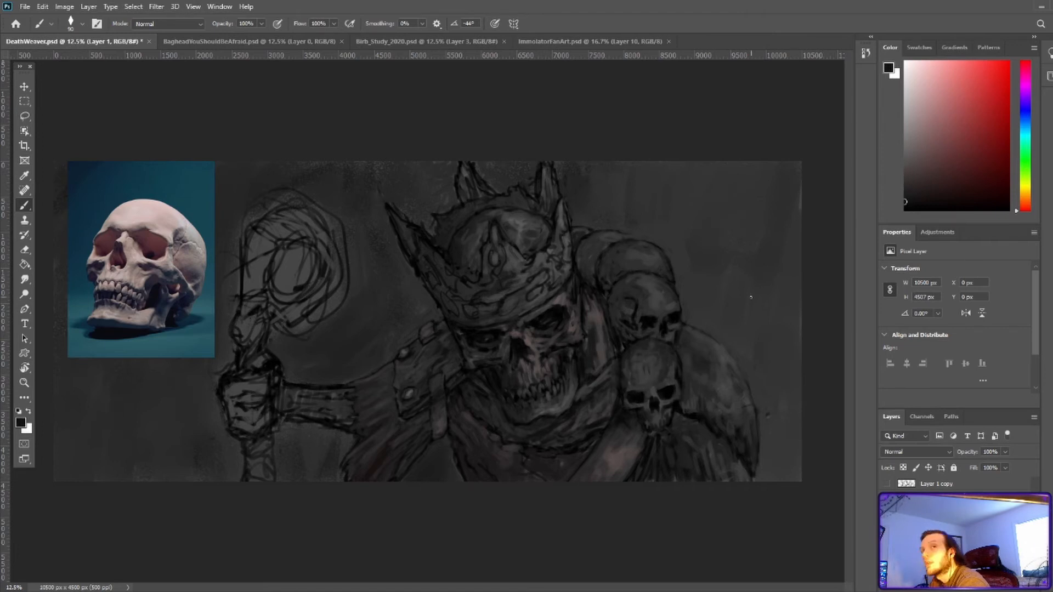
Strengthen the shadow between the lowest shoulder skull and the shoulder behind it with sampled dark grays
left_click(707, 419, "alt")
left_click(690, 435, "alt")
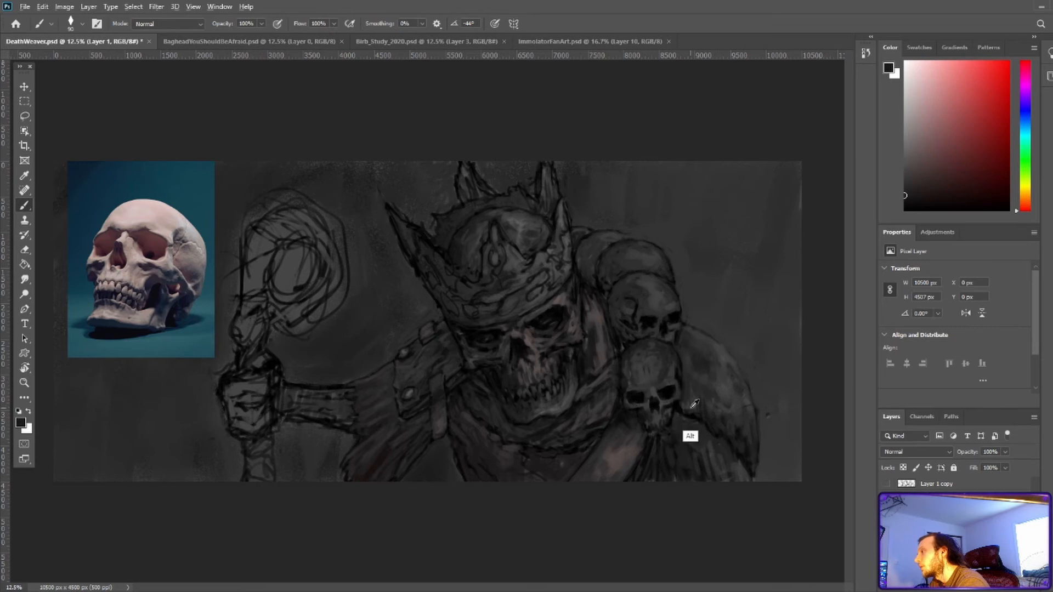
left_click(678, 372, "alt")
left_click(637, 369, "alt")
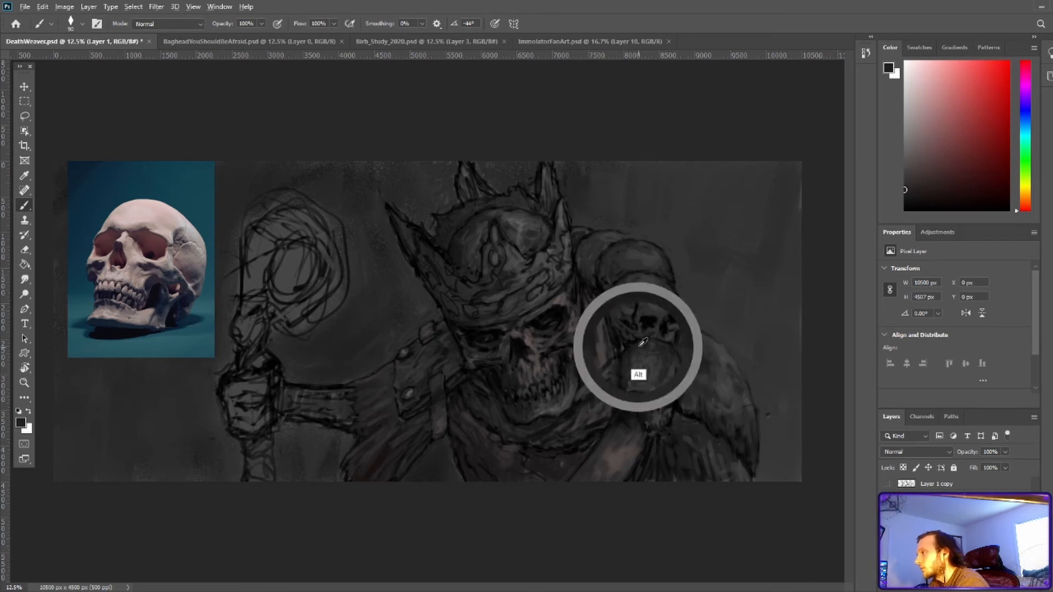
Darken the eye sockets, nose and side contour of the middle shoulder skull with black and sampled dark grays
left_click(680, 333, "alt")
left_click_drag(905, 207, 896, 219)
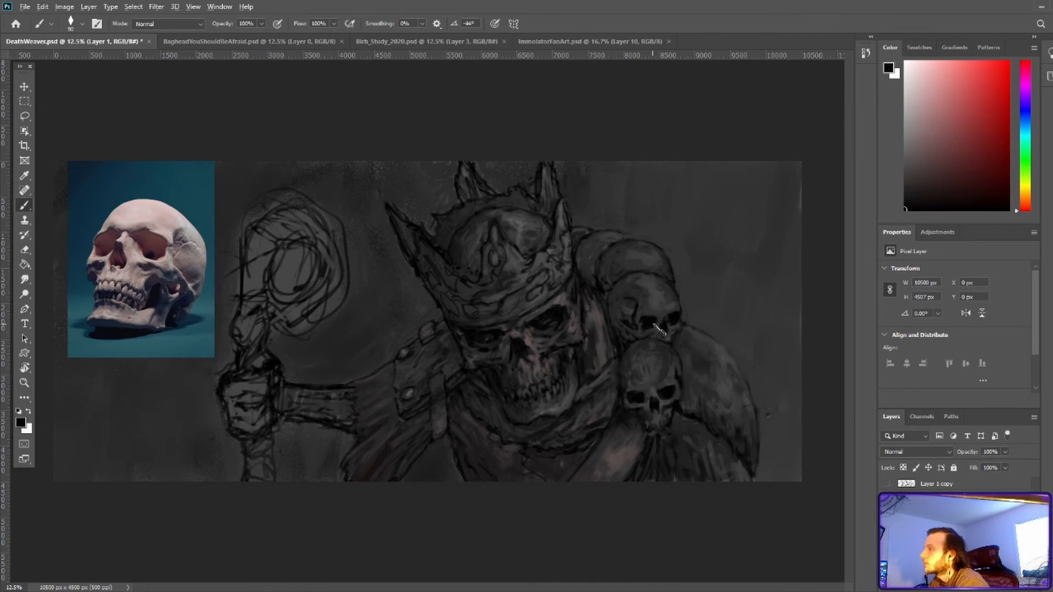
left_click(650, 323, "alt")
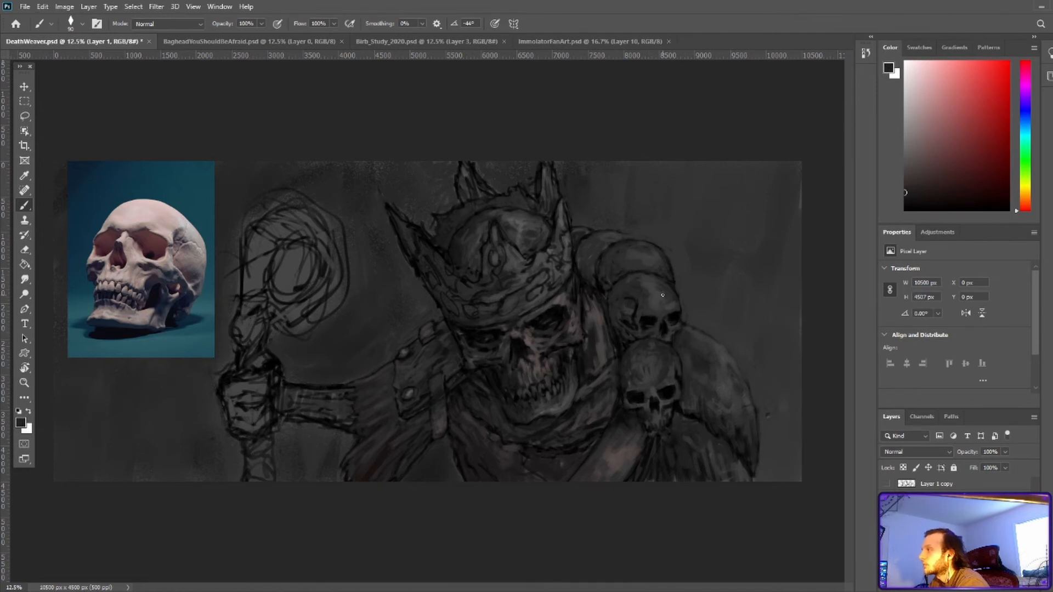
left_click(631, 307, "alt")
key("d")
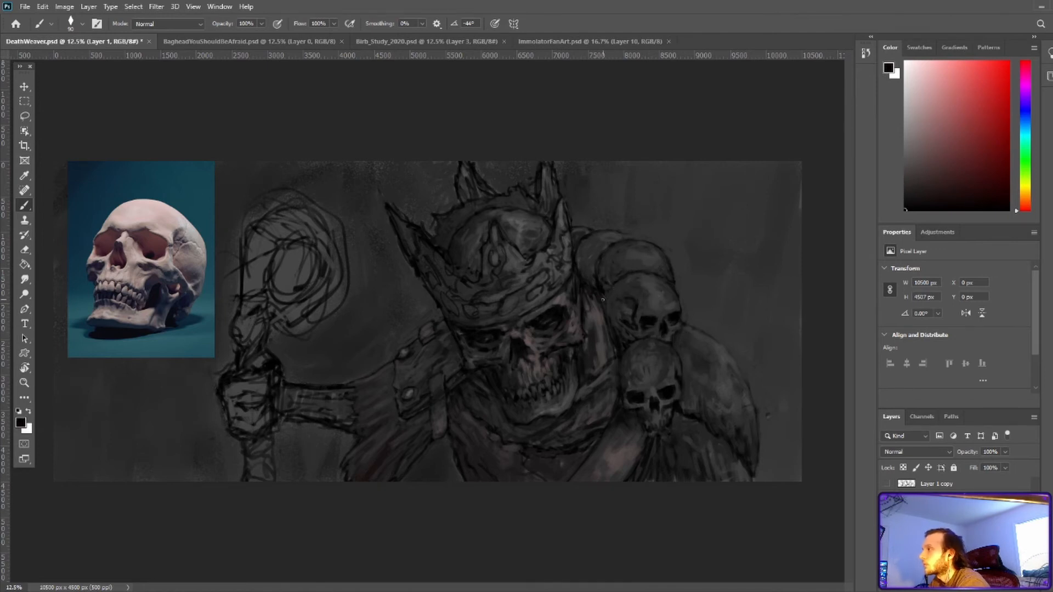
left_click(650, 322, "alt")
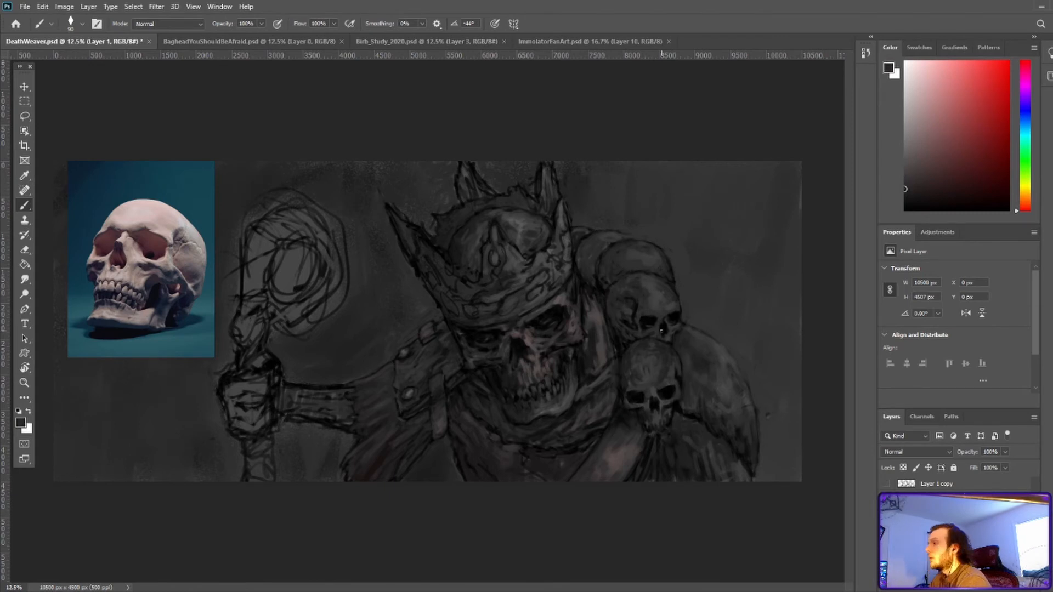
Refine the scarf folds beside the jaw and below the strapped shoulder with sampled dark grays and black
left_click(467, 434, "alt")
left_click(458, 403, "alt")
left_click(451, 380, "alt")
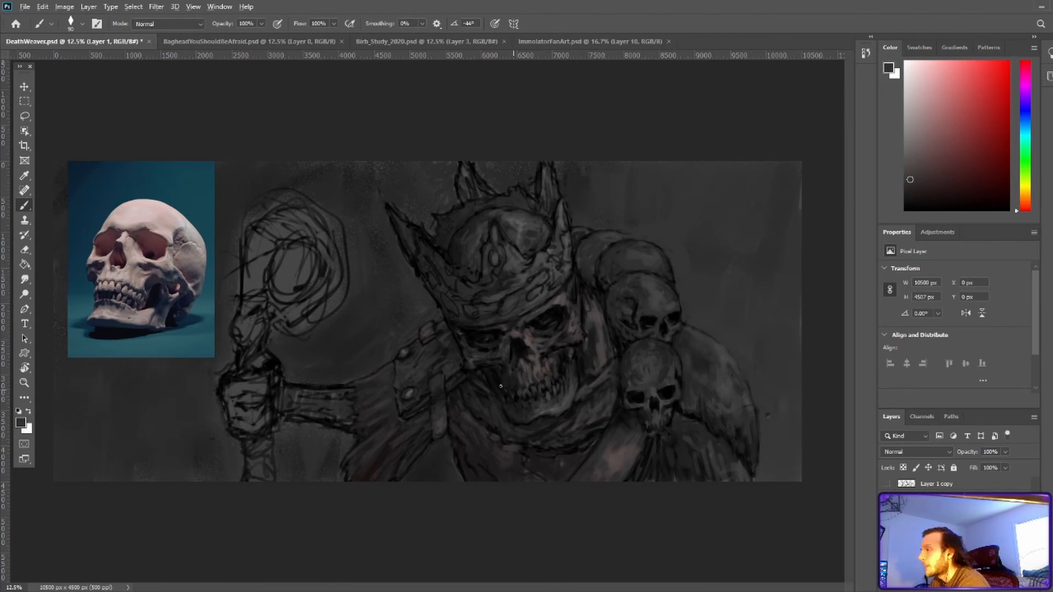
left_click(447, 410, "alt")
key("d")
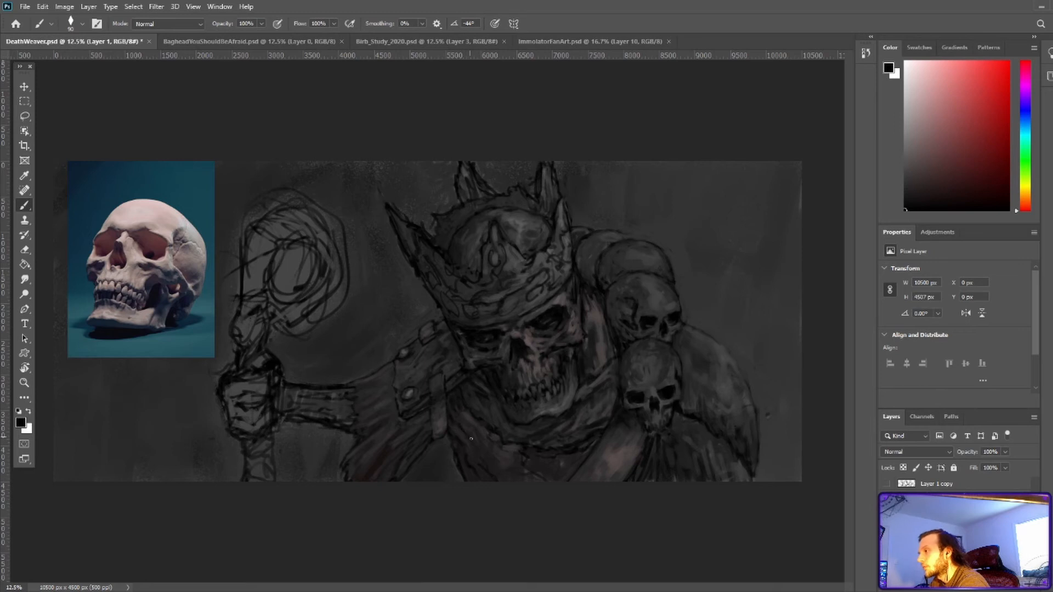
Darken the background below the staff arm and between the staff and crown with an enlarged brush and sampled dark grays
left_click(448, 463, "alt")
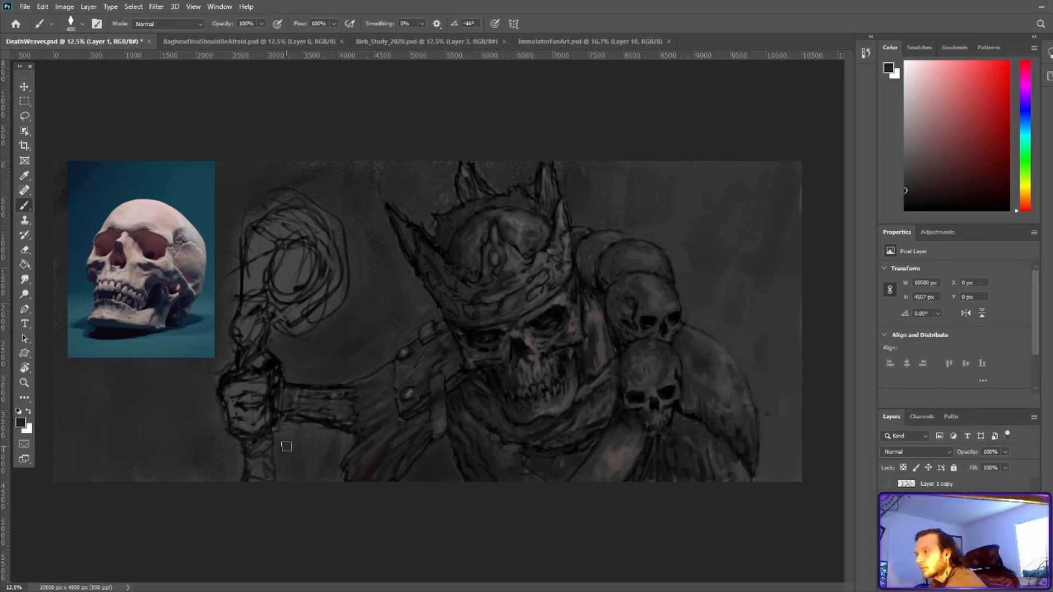
left_click_drag(286, 447, 299, 444)
key("]")
key("]")
left_click(435, 466, "alt")
mouse_move(300, 484)
left_mouse_down()
mouse_move(305, 449)
mouse_move(285, 431)
mouse_move(344, 441)
left_mouse_up()
mouse_move(298, 362)
left_mouse_down()
mouse_move(288, 375)
mouse_move(329, 335)
mouse_move(399, 343)
mouse_move(360, 288)
mouse_move(414, 323)
left_mouse_up()
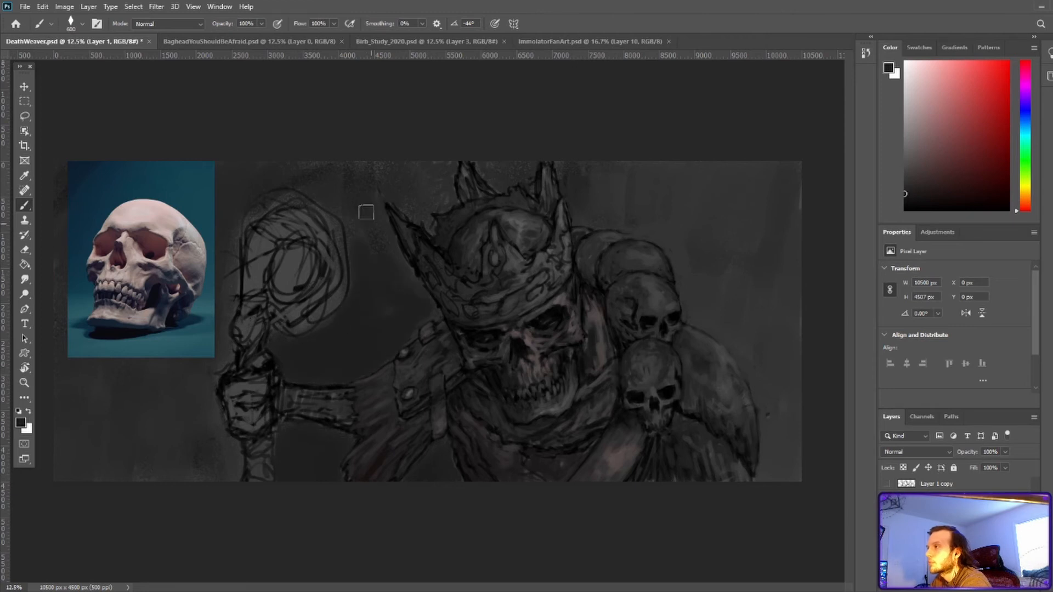
Darken the background under and beside the skull reference photo, above the staff head and beside the crown's back spikes
mouse_move(208, 472)
left_mouse_down()
mouse_move(164, 478)
mouse_move(140, 369)
mouse_move(216, 329)
mouse_move(70, 262)
left_mouse_up()
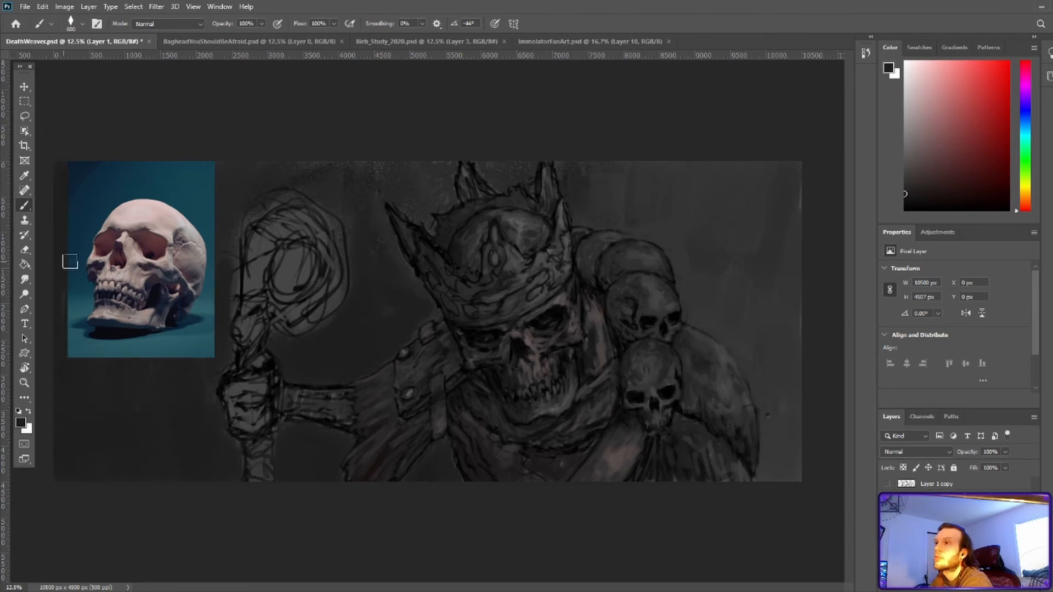
mouse_move(229, 166)
left_mouse_down()
mouse_move(223, 271)
mouse_move(329, 199)
left_mouse_up()
left_click(633, 203, "alt")
left_click_drag(579, 195, 578, 176)
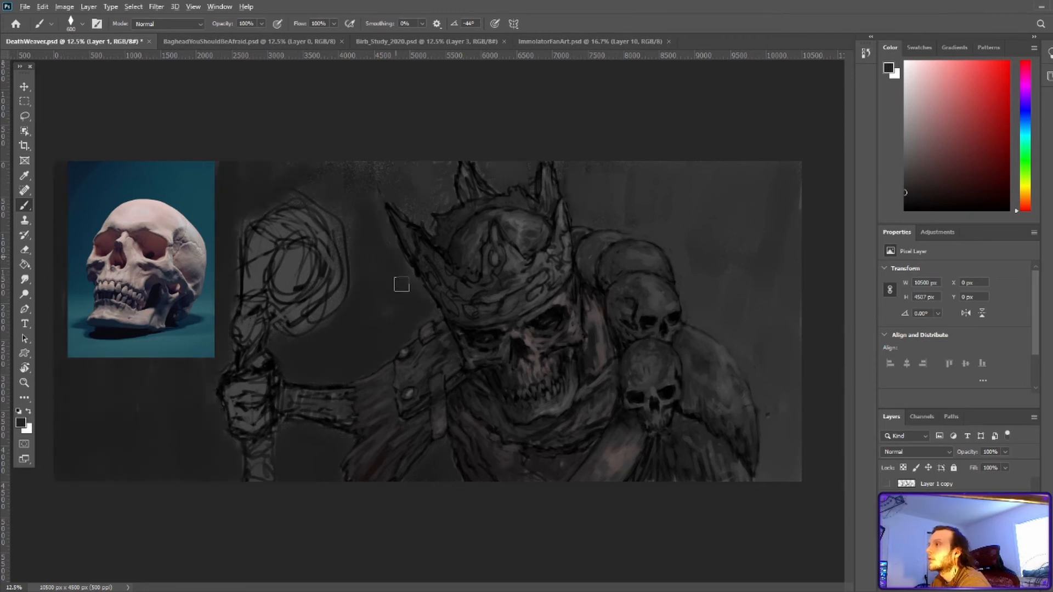
Blend the background around the staff, below the reference photo and beside the crown with sampled dark grays, and save the document
left_click(367, 296, "alt")
mouse_move(357, 293)
left_mouse_down()
mouse_move(379, 311)
mouse_move(368, 321)
left_mouse_up()
left_click(471, 385, "alt")
mouse_move(286, 458)
left_mouse_down()
mouse_move(323, 464)
mouse_move(325, 436)
left_mouse_up()
left_click_drag(62, 464, 63, 478)
left_click(305, 446, "alt")
left_click(132, 418, "alt")
left_click_drag(127, 425, 114, 449)
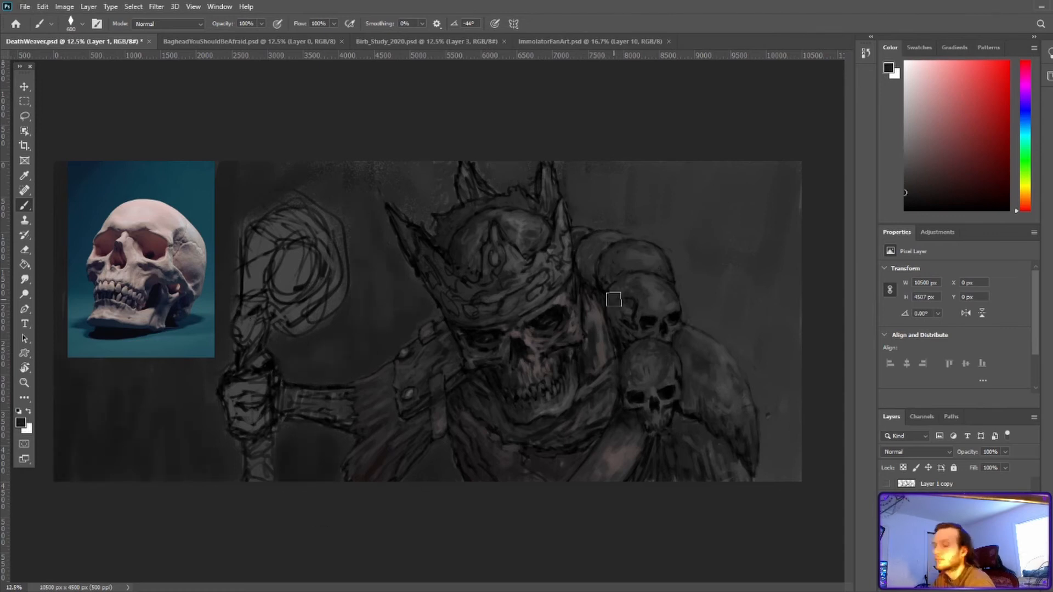
key("ctrl+s")
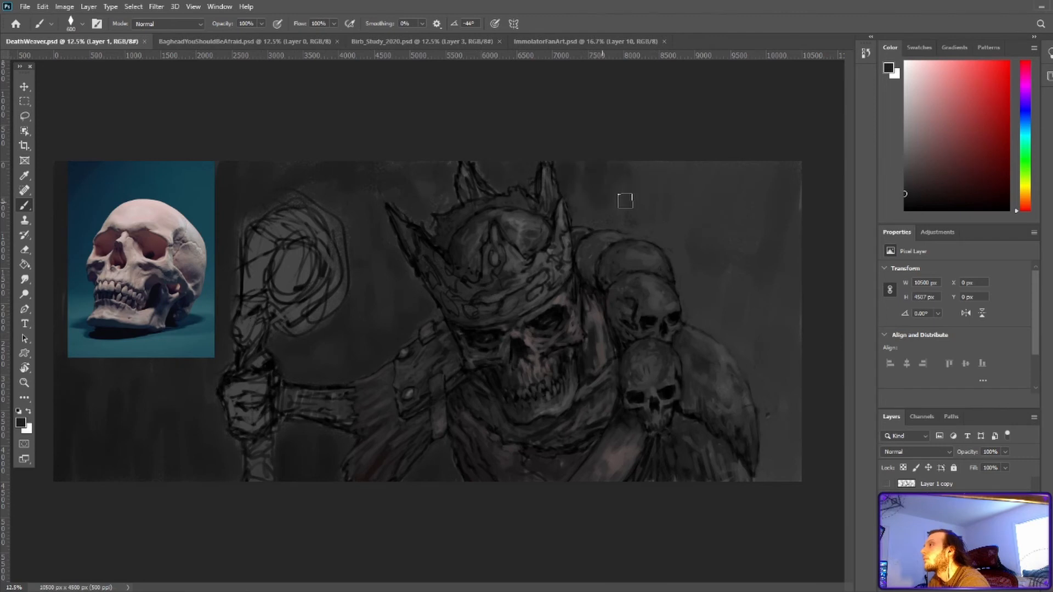
left_click_drag(626, 201, 619, 218)
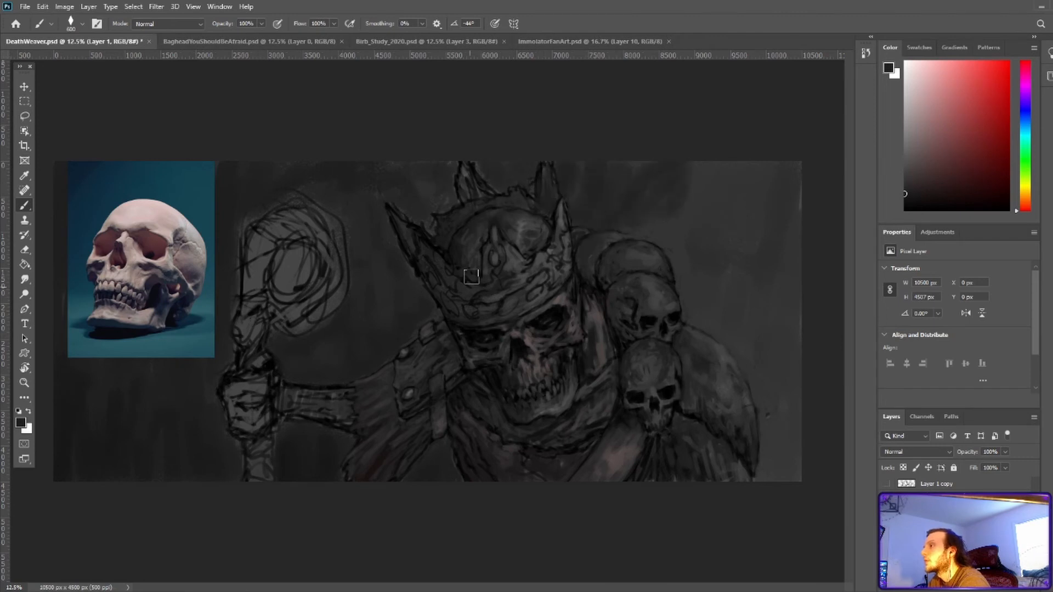
Shade the crown's inner rim and band beside the leftmost spike with a reduced brush, black and sampled dark grays
left_click(434, 279, "alt")
key("bracketleft")
key("bracketleft")
key("bracketleft")
key("bracketleft")
key("bracketleft")
key("bracketleft")
key("bracketleft")
key("bracketleft")
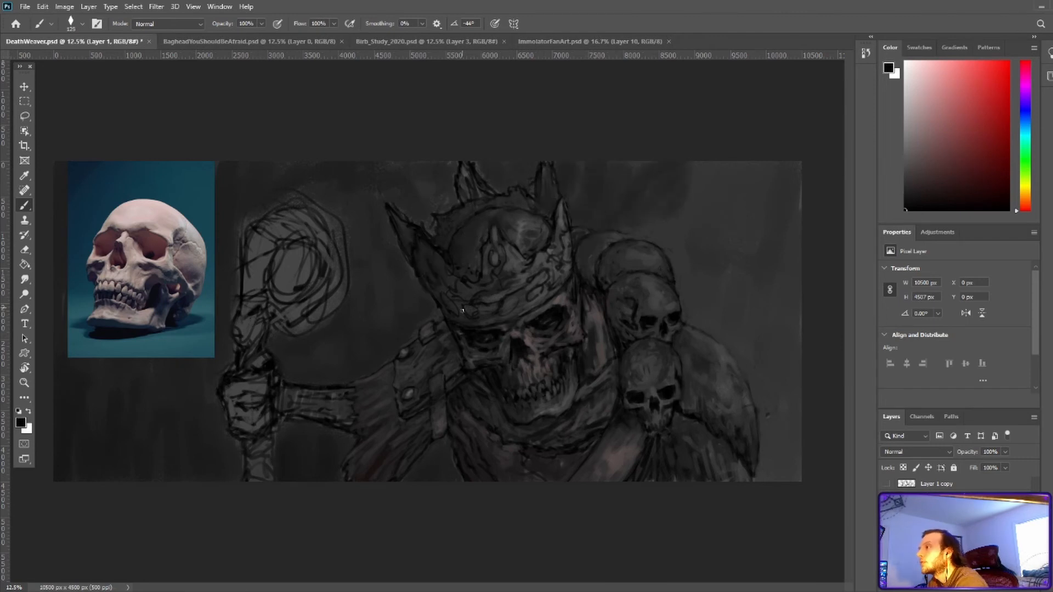
left_click(499, 260, "alt")
left_click(460, 244, "alt")
left_click(467, 226, "alt")
mouse_move(454, 244)
left_mouse_down()
mouse_move(460, 230)
mouse_move(442, 269)
mouse_move(421, 257)
left_mouse_up()
left_click(450, 236, "alt")
left_click(444, 257, "alt")
Refine the shading and outer edge of the crown's leftmost spike with a smaller brush and sampled dark grays
key("bracketleft")
key("bracketleft")
key("bracketleft")
left_click(405, 230, "alt")
left_click(408, 235, "alt")
left_click(413, 247, "alt")
left_click(424, 263, "alt")
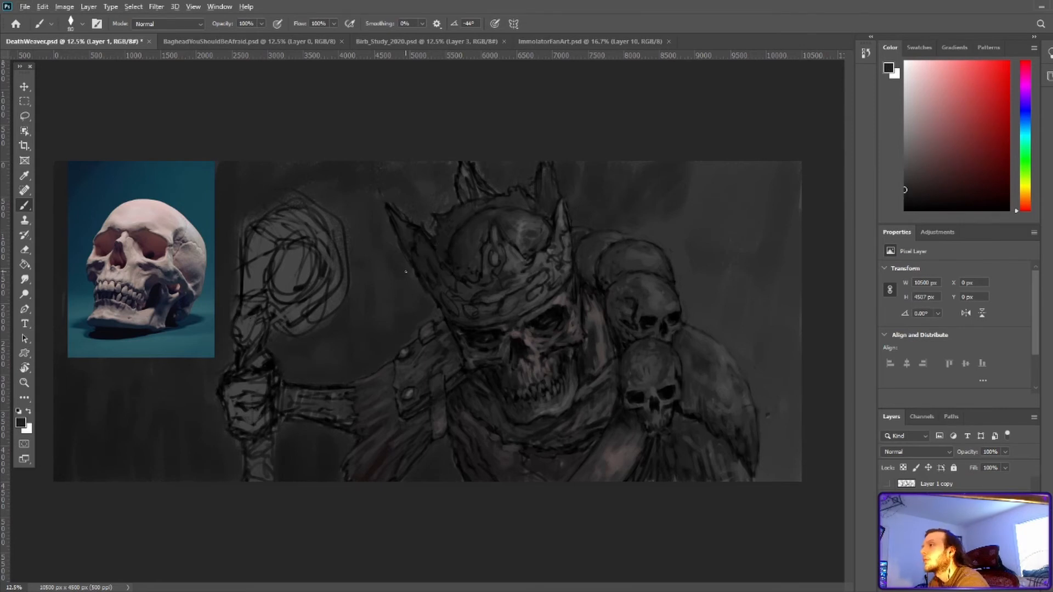
left_click(409, 240, "alt")
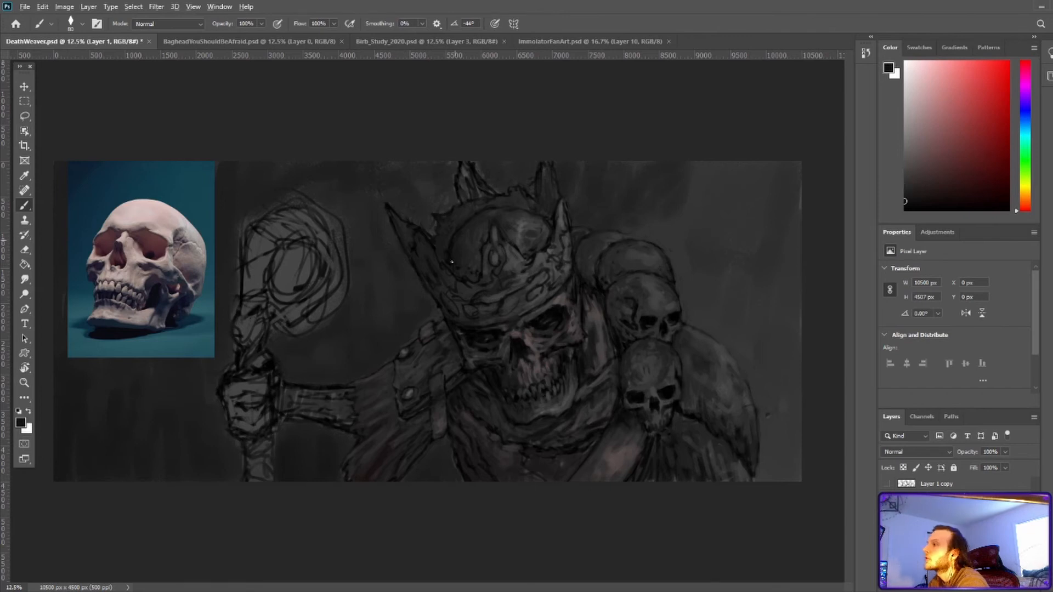
Define the crown's front right spike and the adjoining rim and dome edge with black and sampled grays
left_click(463, 255, "alt")
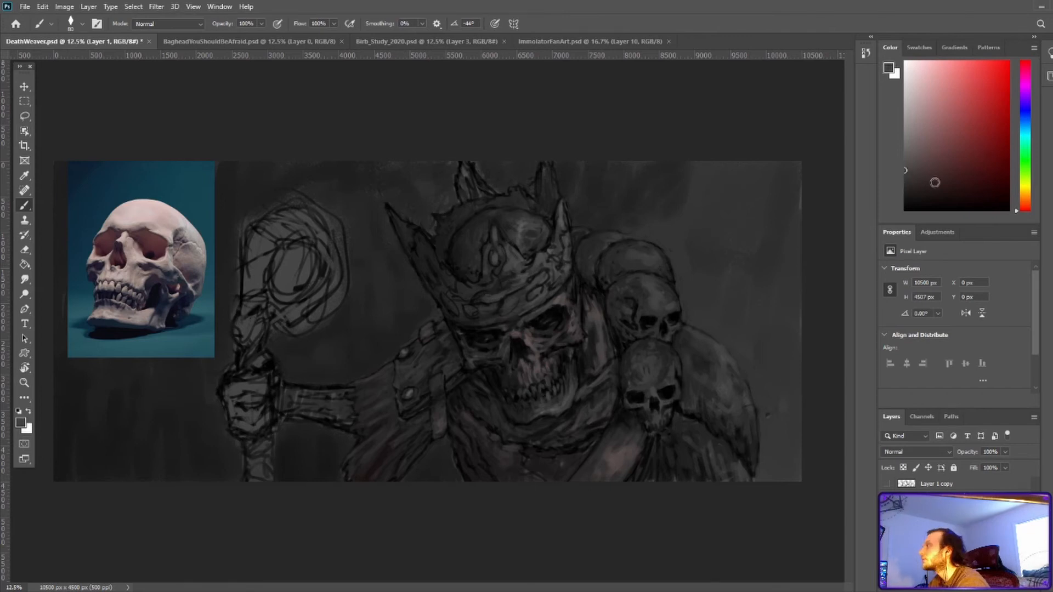
left_click(570, 239, "alt")
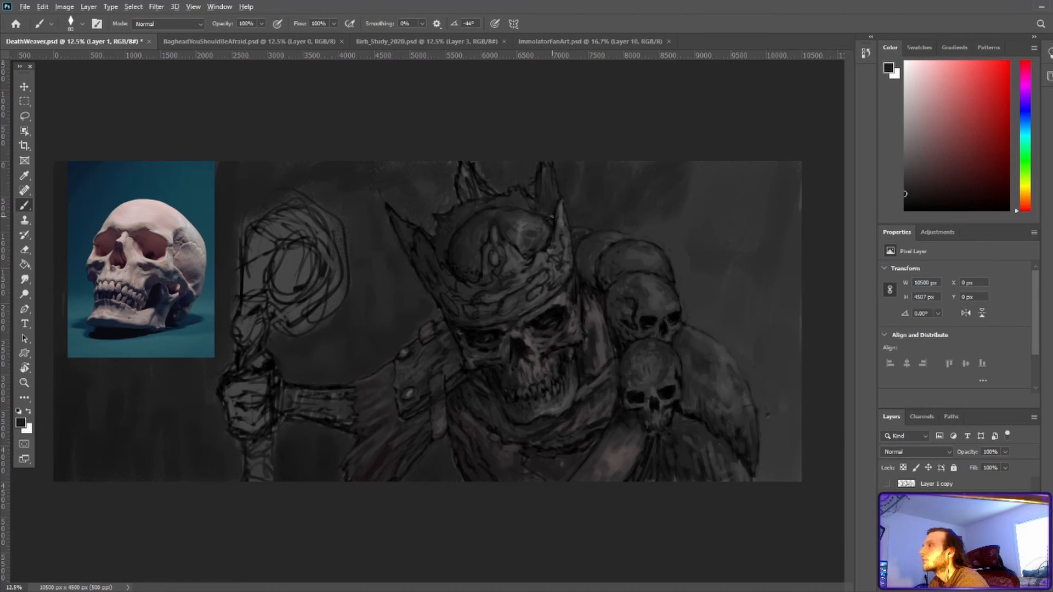
left_click(529, 246, "alt")
left_click(485, 255, "alt")
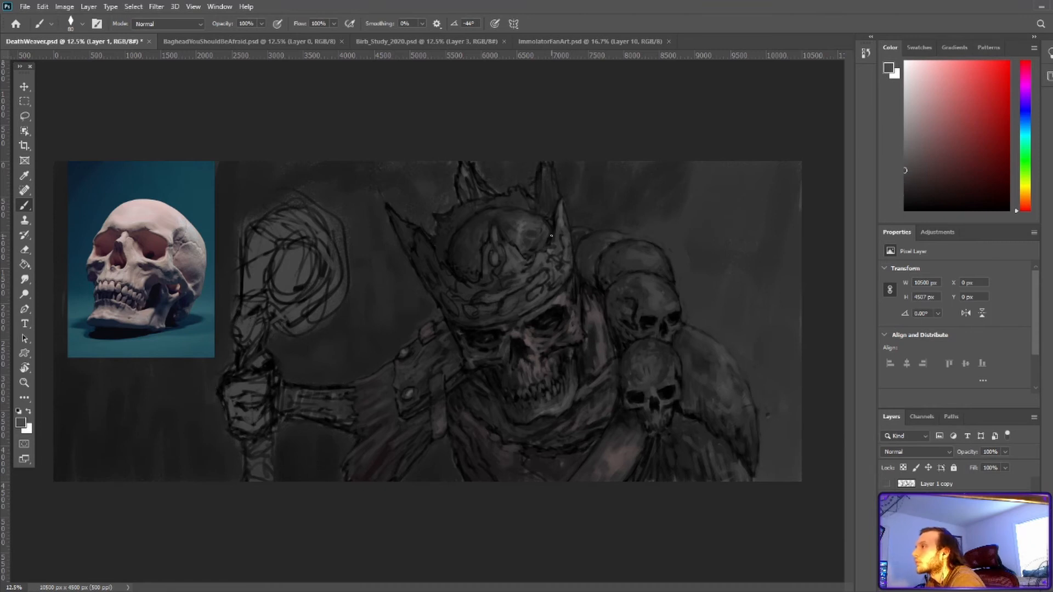
key("d")
left_click(539, 251, "alt")
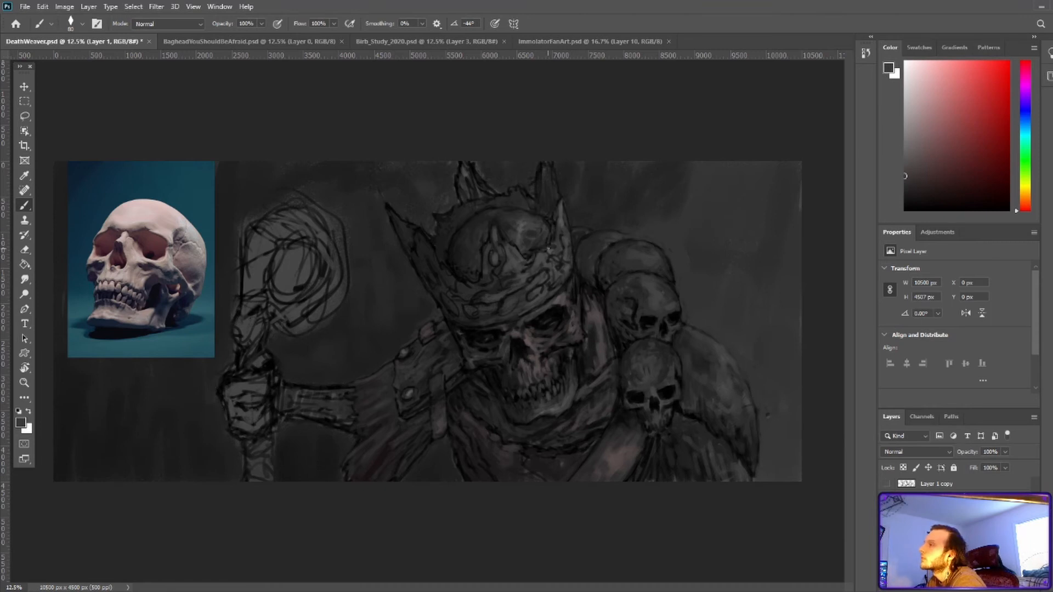
key("d")
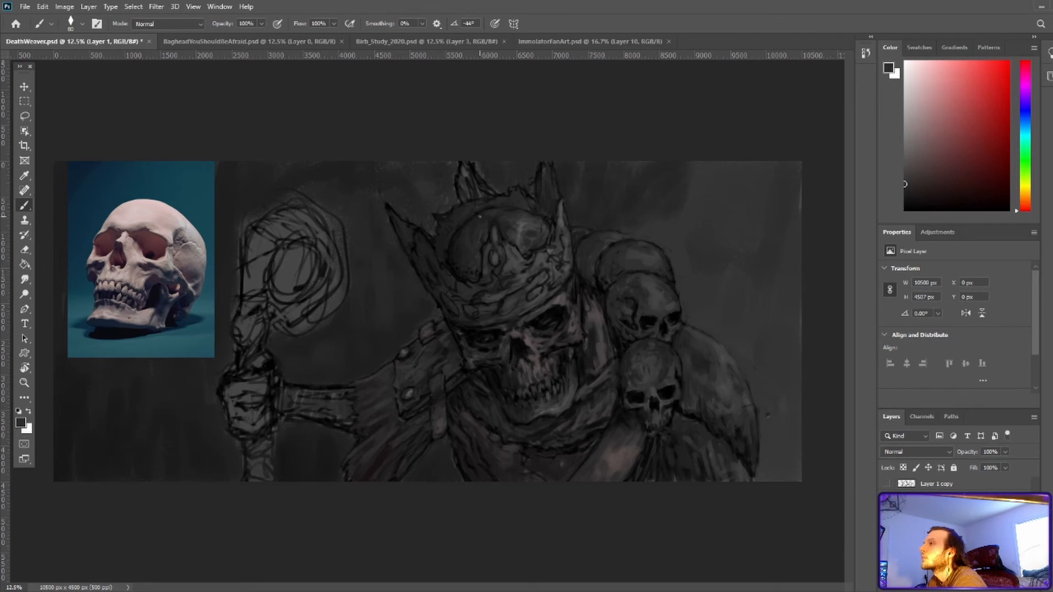
left_click(536, 213, "alt")
key("d")
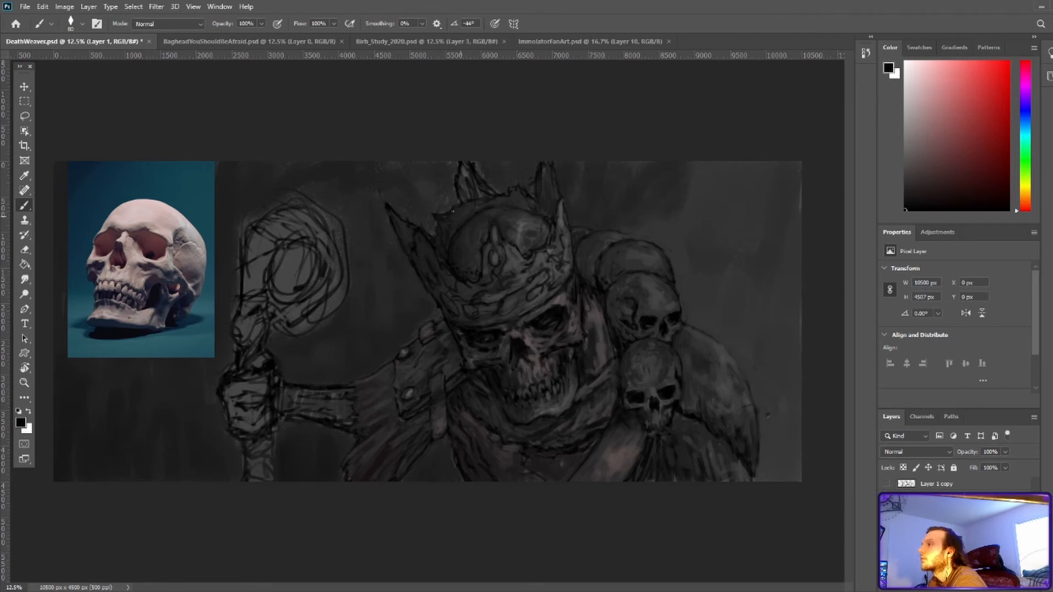
Sharpen the crown's back rim and the dark side of the skull dome with a smaller brush and sampled grays
left_click(453, 211, "alt")
left_click(489, 228, "alt")
key("bracketleft")
key("bracketleft")
key("bracketleft")
key("bracketleft")
key("bracketleft")
key("bracketleft")
key("bracketleft")
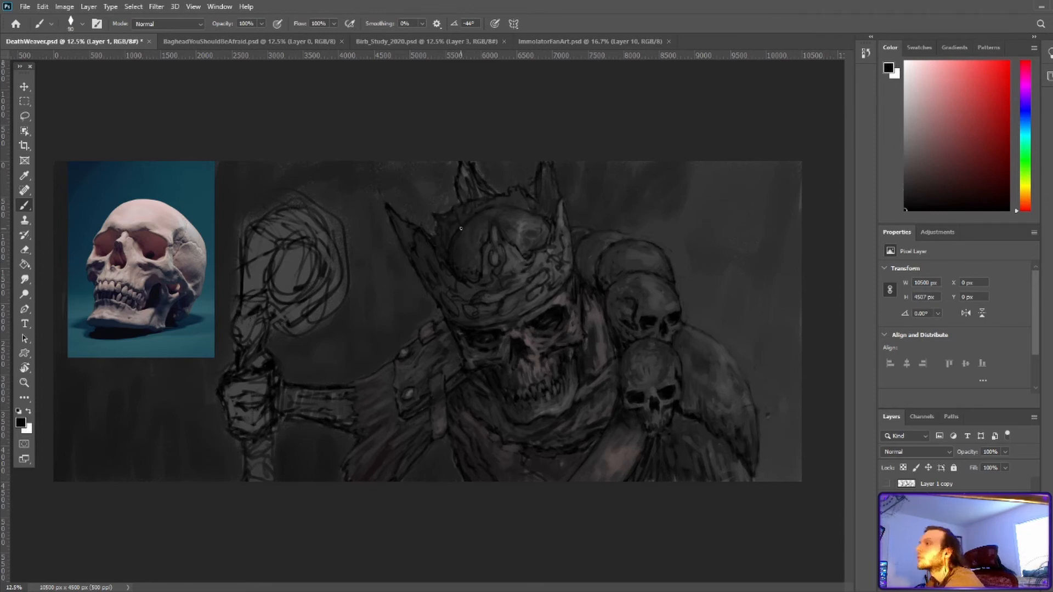
left_click(462, 252, "alt")
left_click_drag(460, 253, 466, 264)
left_click(486, 257, "alt")
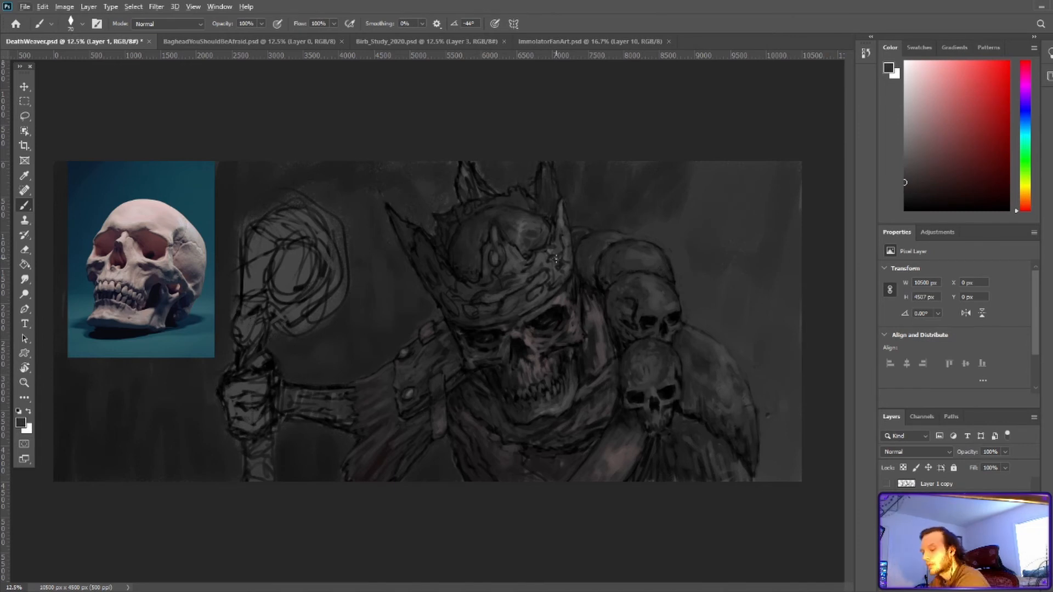
Define the top edge of the skull dome and the leftmost spike with black and sampled dark grays, and save the document
left_click(533, 271, "alt")
left_click(503, 221, "alt")
left_click(911, 192)
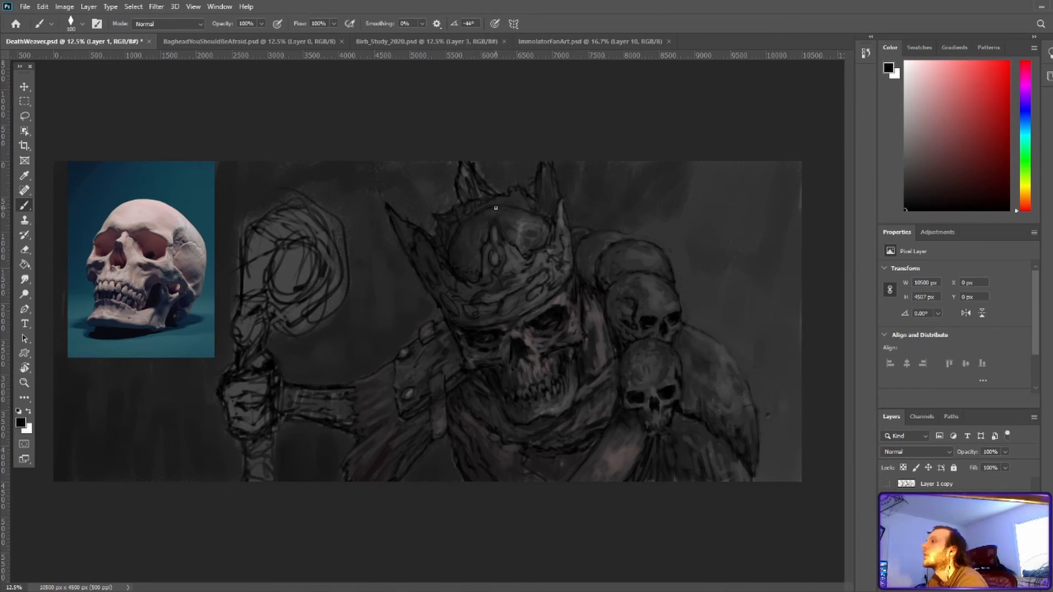
left_click(508, 209, "alt")
left_click(906, 209)
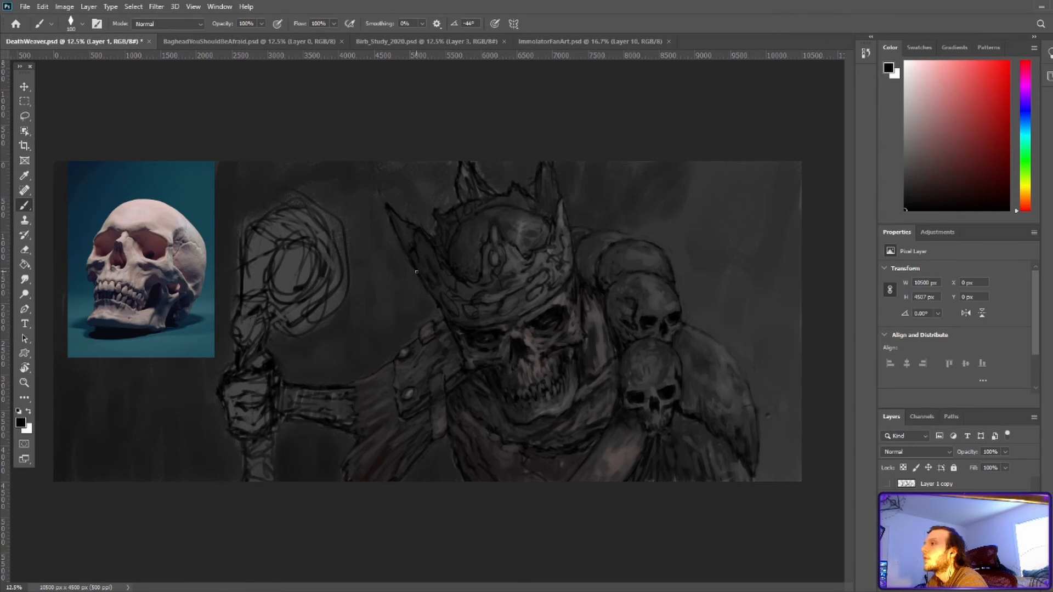
left_click(417, 256, "alt")
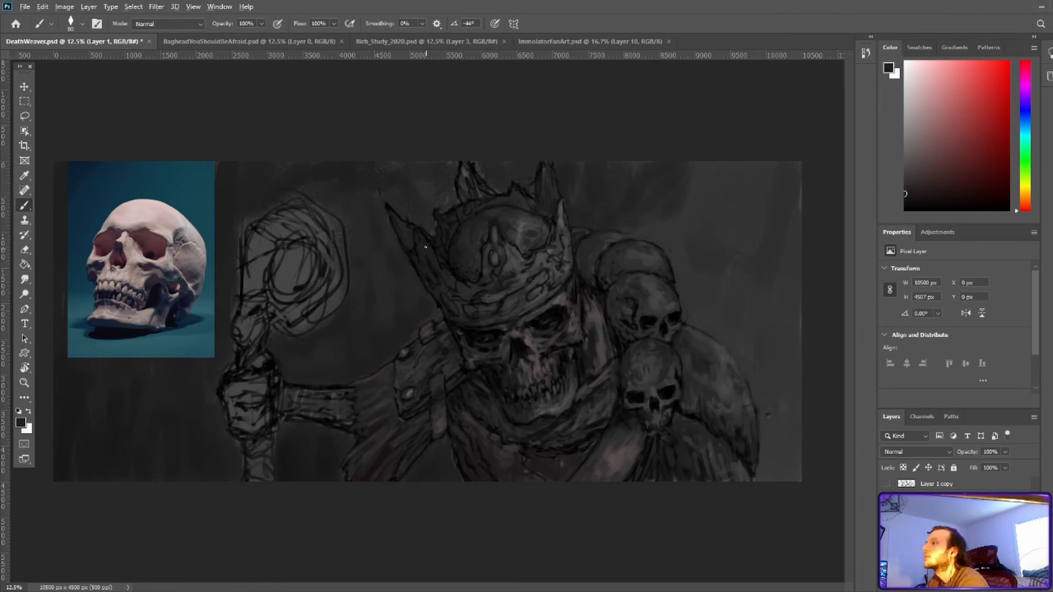
key("ctrl+s")
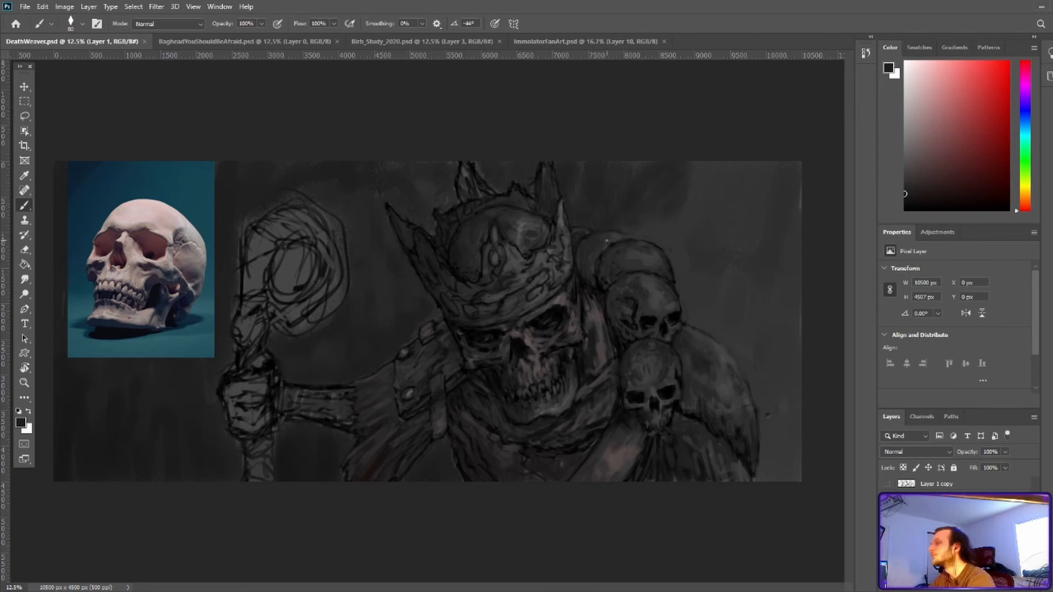
Repaint the background above and beside the shoulder skulls with broad diagonal strokes of sampled grays, using an enlarged brush
left_click(698, 217, "alt")
left_click_drag(699, 217, 694, 167)
left_click(693, 169, "alt")
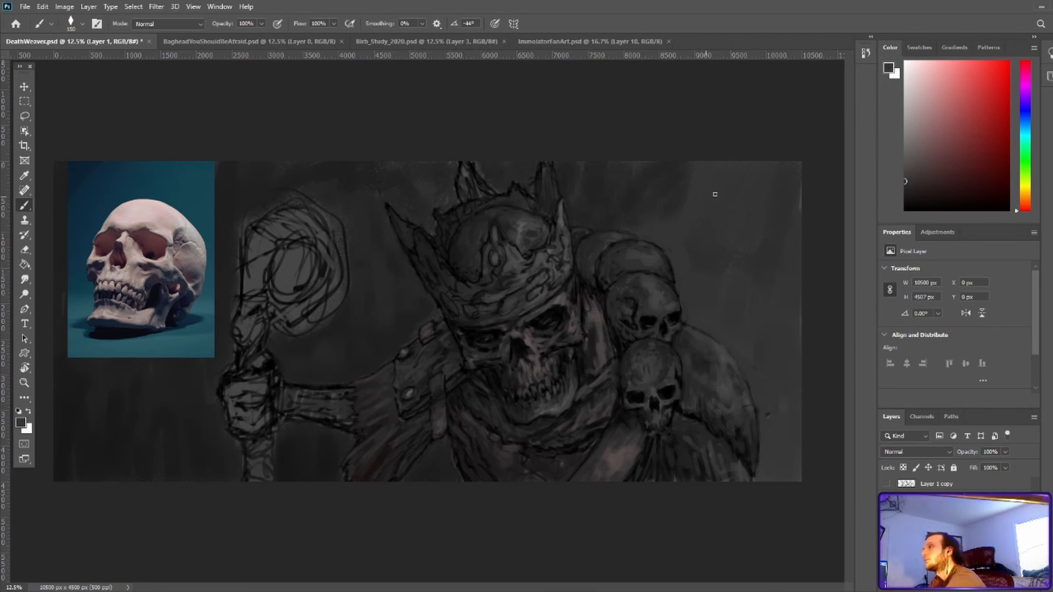
key("bracketright")
key("bracketright")
key("bracketright")
key("bracketright")
key("bracketright")
key("bracketright")
key("bracketright")
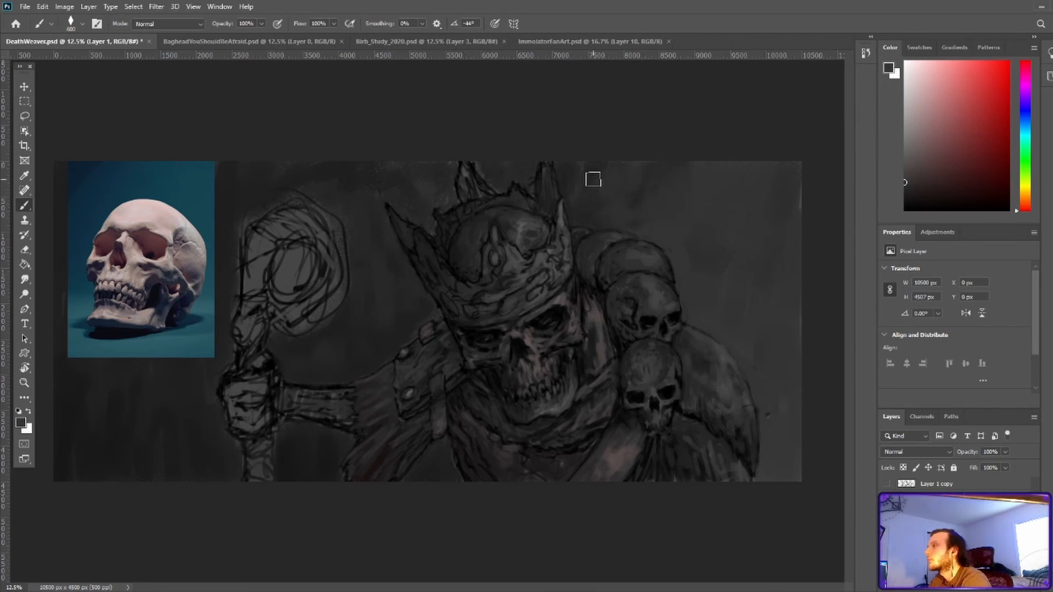
left_click_drag(660, 224, 766, 171)
left_click(713, 256, "alt")
left_click_drag(696, 236, 778, 177)
Deepen the shadow between the crown's side and the shoulder skulls with a smaller brush, black and sampled dark grays
key("bracketleft")
key("bracketleft")
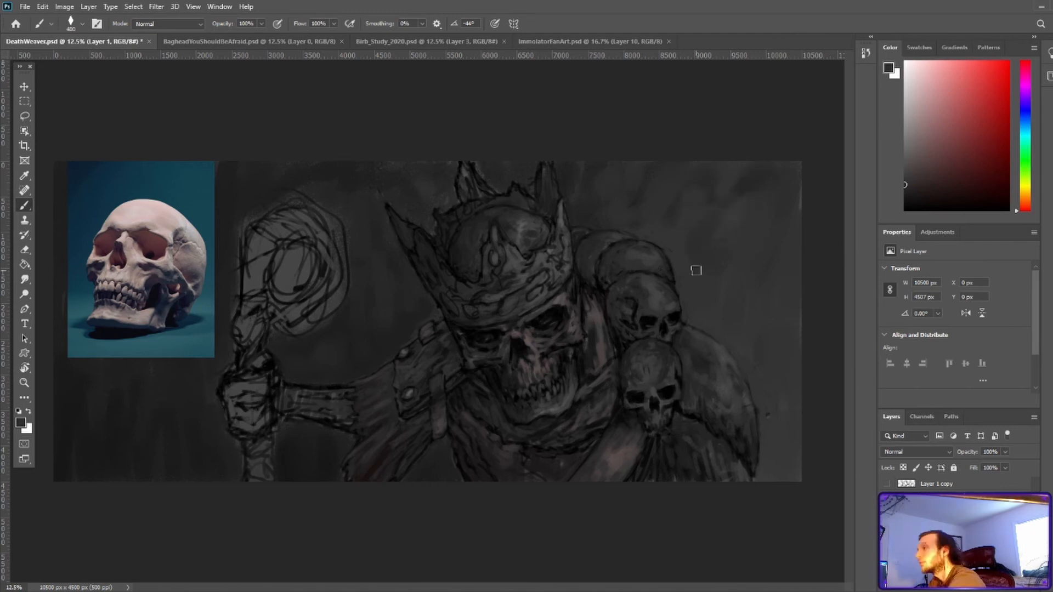
left_click(599, 284, "alt")
left_click(595, 269, "alt")
left_click(593, 283, "alt")
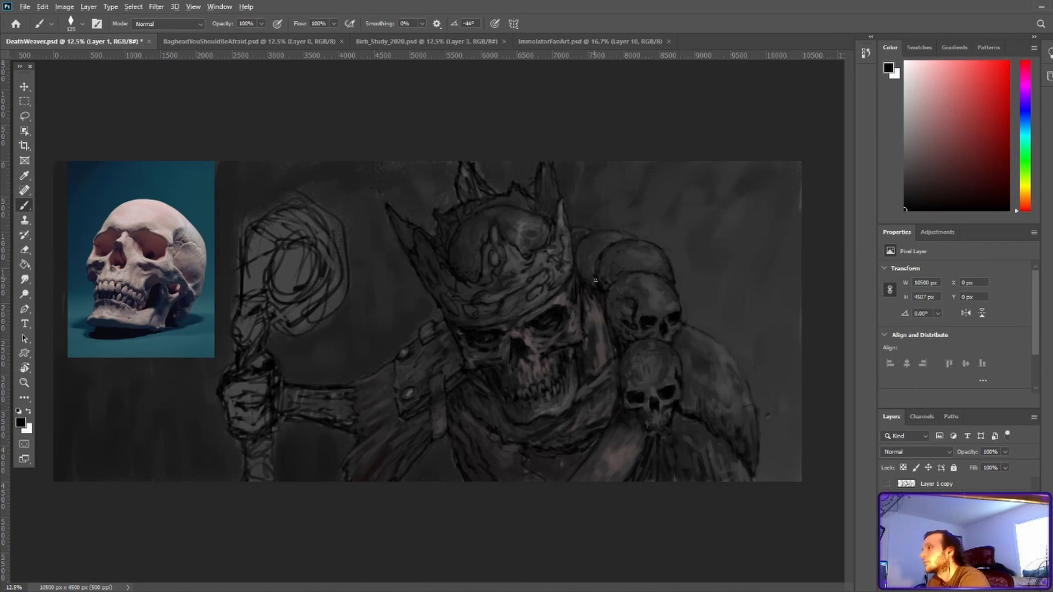
left_click(600, 275, "alt")
left_click_drag(584, 266, 601, 286)
left_click(600, 282, "alt")
left_click_drag(932, 189, 904, 212)
Darken the side contour of the middle shoulder skull and refine its forehead with a finer brush, black and sampled grays
key("bracketleft")
key("bracketleft")
key("bracketleft")
key("bracketleft")
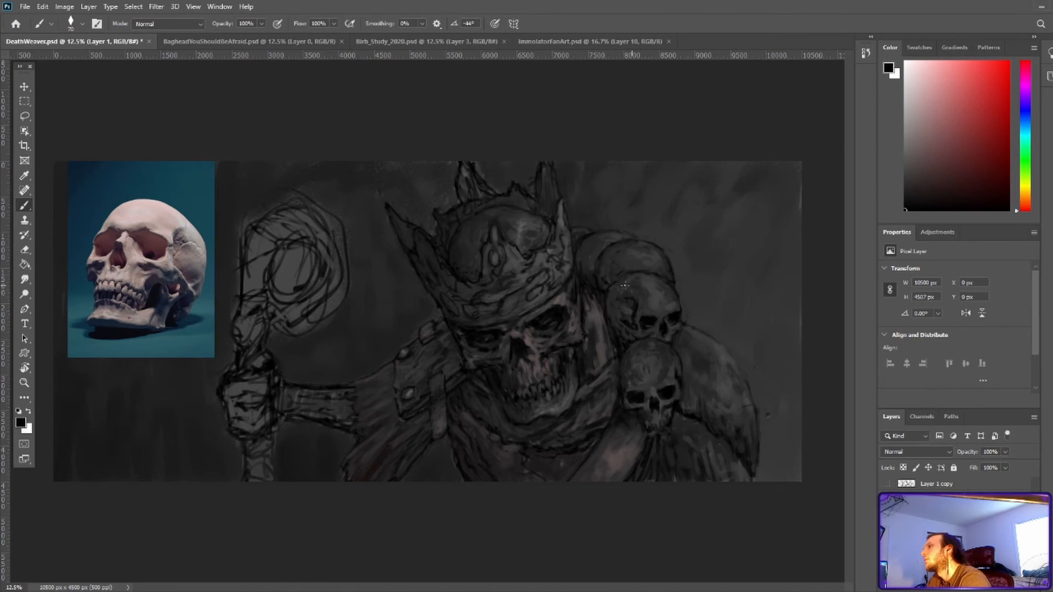
left_click_drag(612, 316, 622, 325)
left_click(638, 329, "alt")
left_click(650, 299, "alt")
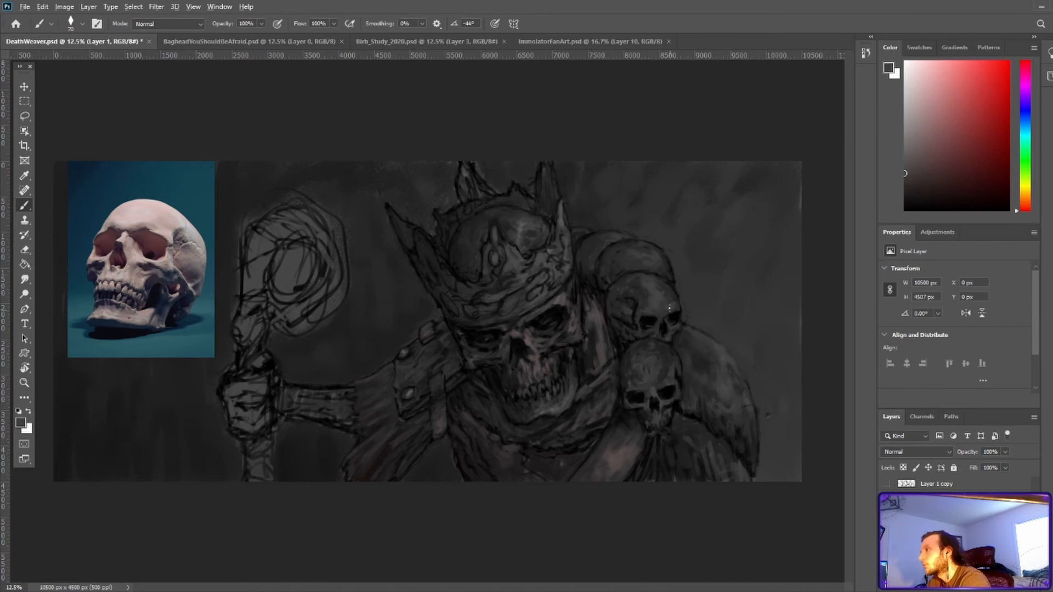
left_click(661, 290, "alt")
left_click(667, 287, "alt")
Clean up the outline and shade the dome of the upper shoulder skull with sampled background and dark grays
left_click(681, 274, "alt")
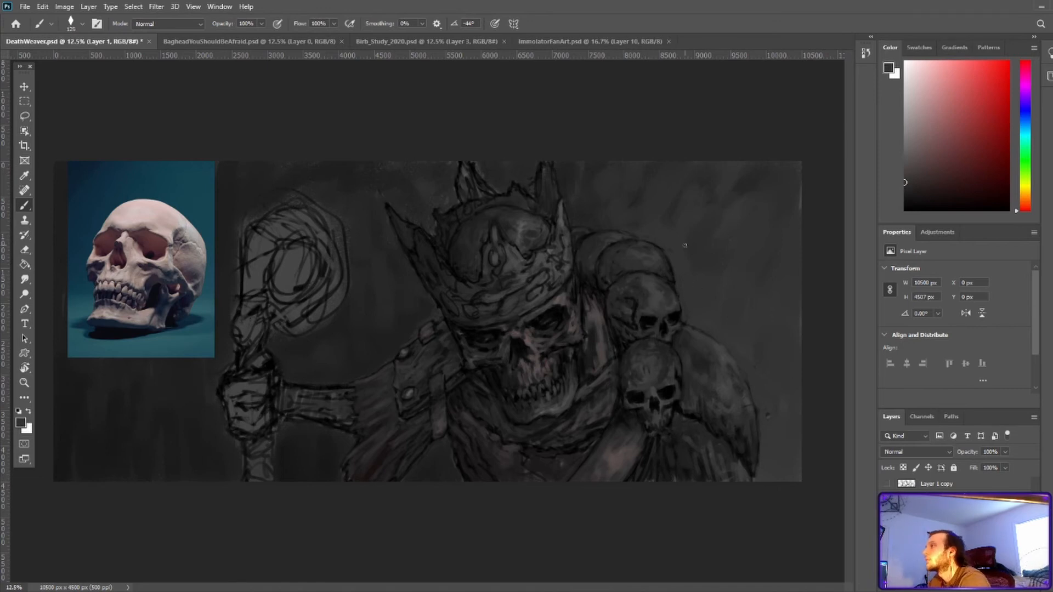
left_click(653, 248, "alt")
key("bracketleft")
key("bracketleft")
left_click_drag(633, 241, 652, 252)
left_click(647, 253, "alt")
left_click(660, 253, "alt")
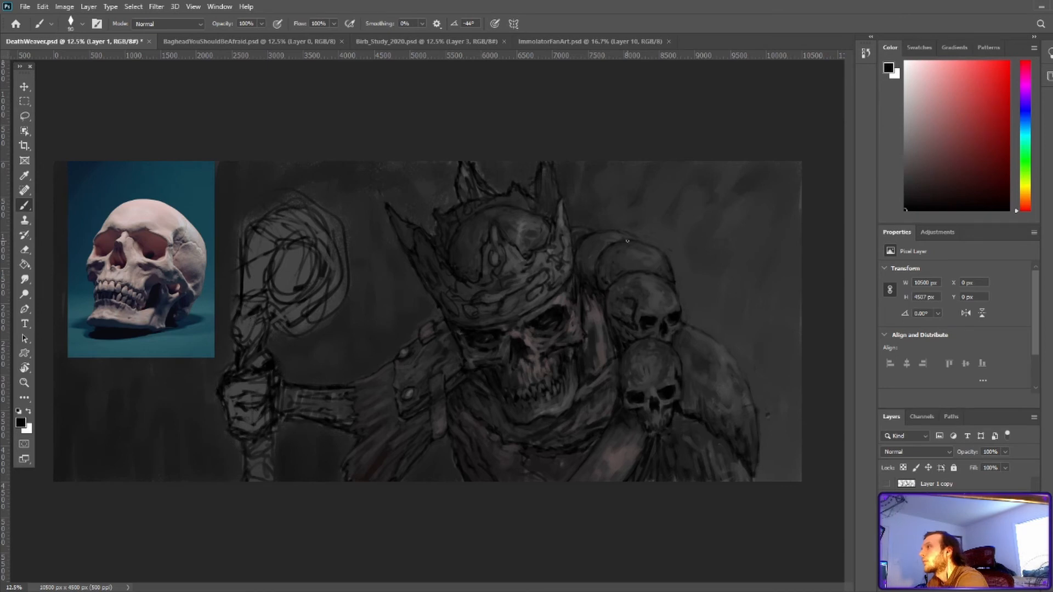
left_click(668, 253, "alt")
left_click(651, 275, "alt")
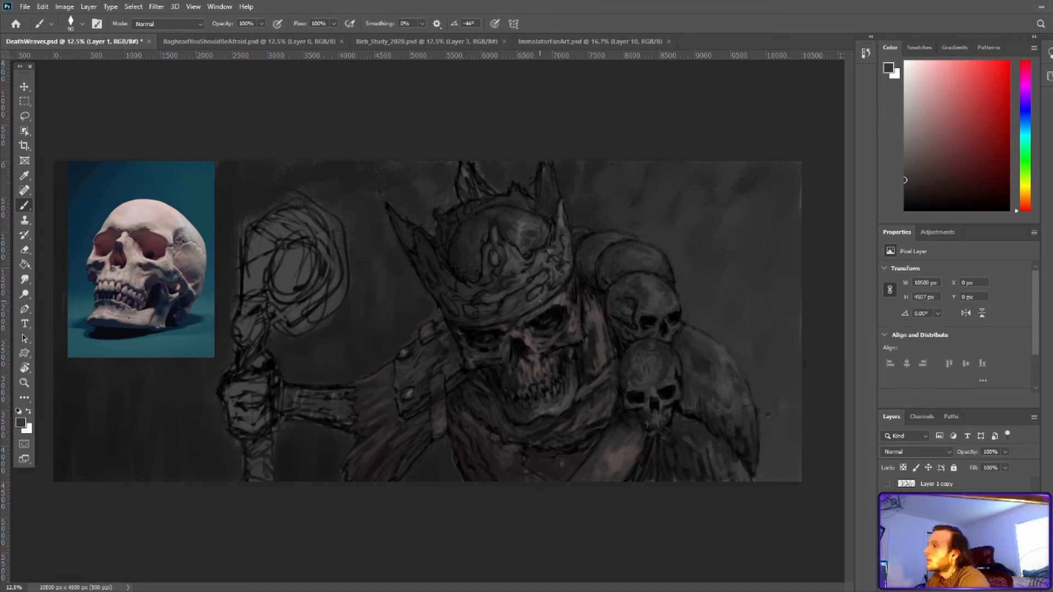
Refine the temple and cheek edge of the main skull beneath the crown with sampled dark grays
left_click(575, 351, "alt")
left_click(568, 288, "alt")
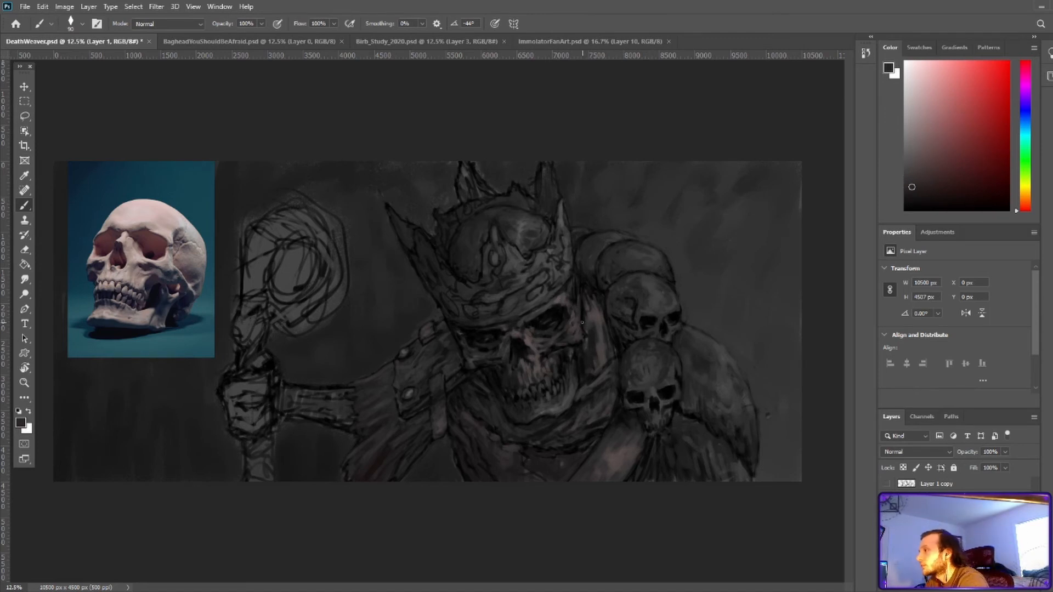
left_click(582, 323, "alt")
left_click(579, 329, "alt")
left_click(582, 318, "alt")
left_click_drag(578, 320, 591, 311)
left_click(585, 307, "alt")
left_click(584, 293, "alt")
Shade the hanging cloth folds between the main skull's jaw and the lower shoulder skull with sampled grays
left_click(592, 353, "alt")
left_click(595, 379, "alt")
left_click(594, 384, "alt")
left_click(592, 387, "alt")
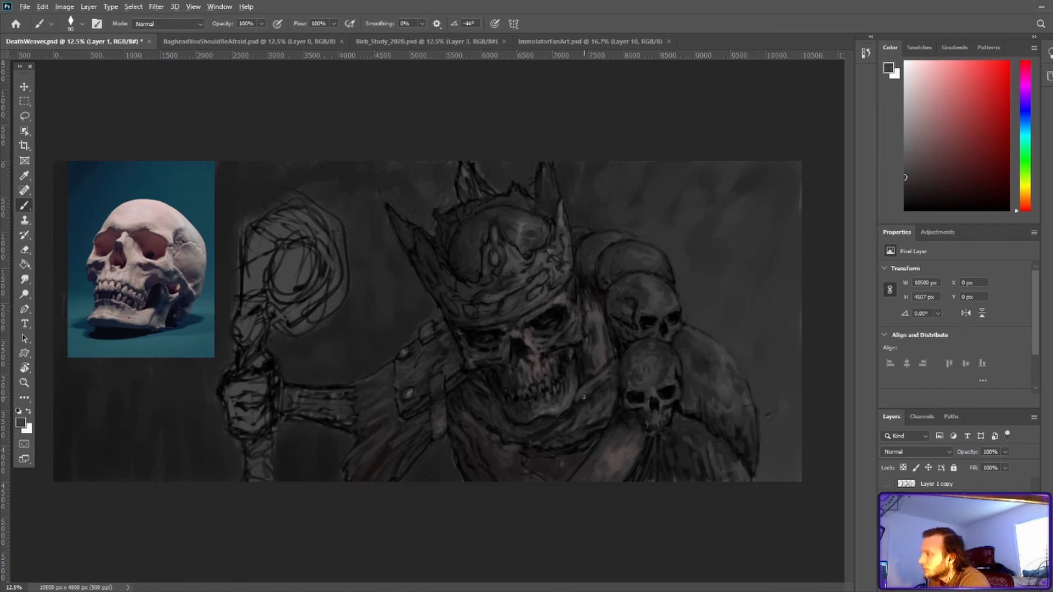
Deepen the main skull's eye socket with black, blend around it with a sampled dark gray, and save the document
key("d")
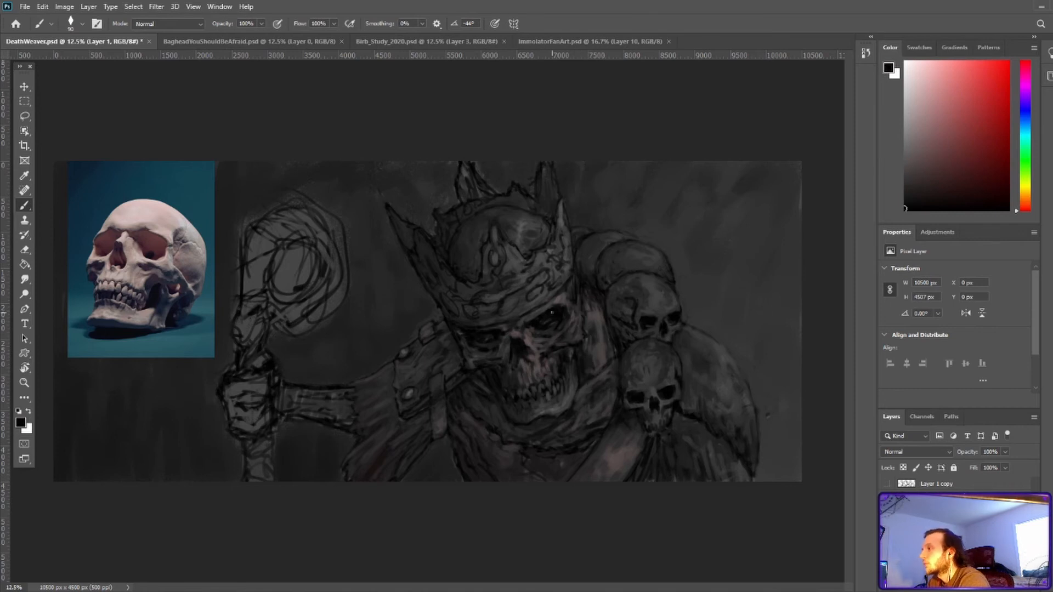
left_click(531, 328, "alt")
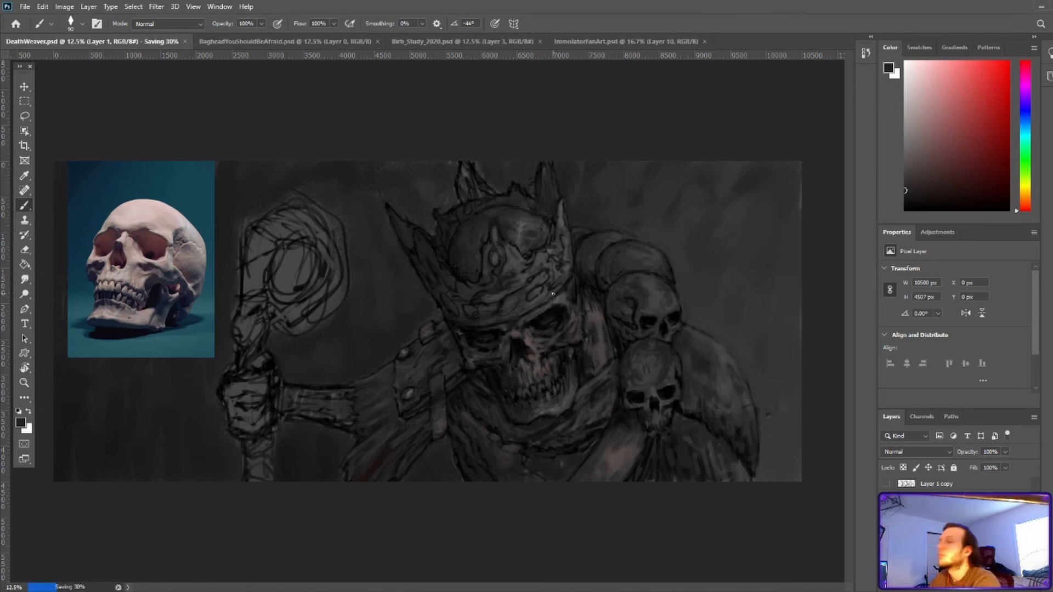
key("d")
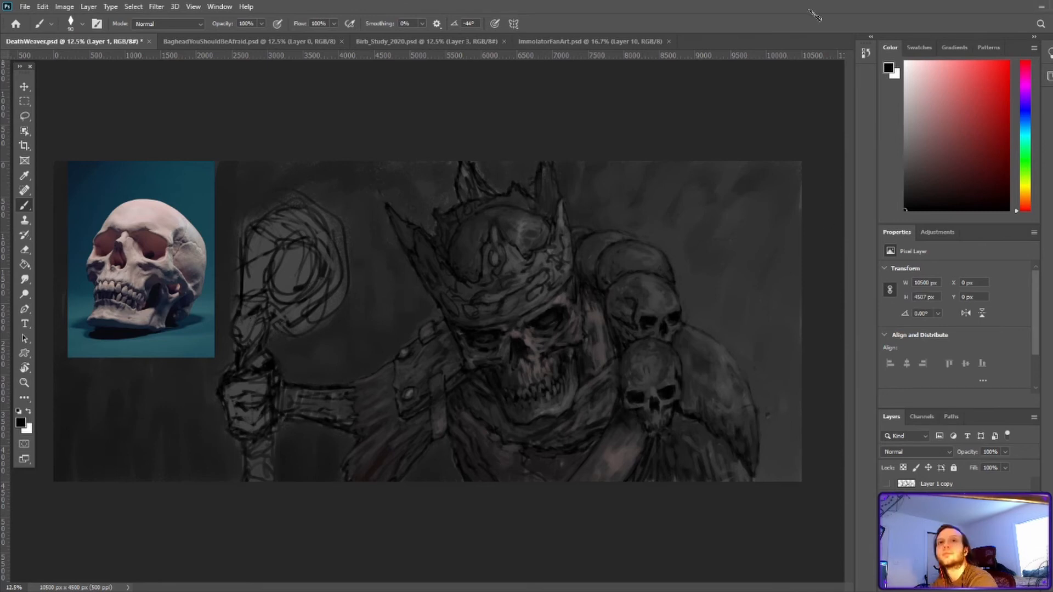
Soften the shading and outer edge of the rounded shoulder armor with a larger brush and sampled grays, then save the document
left_click(671, 250, "alt")
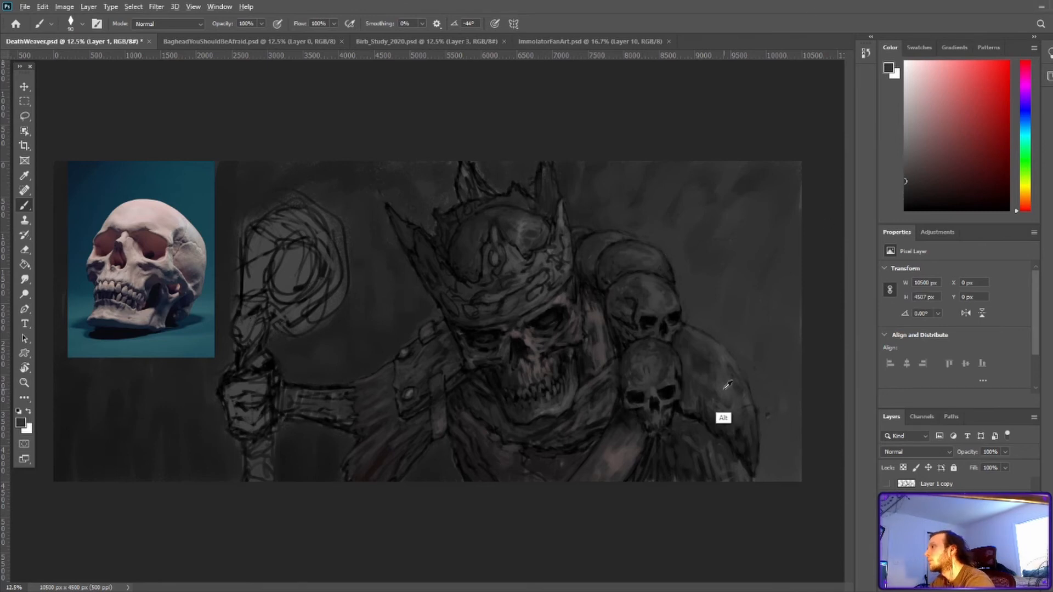
key("bracketright")
key("bracketright")
key("bracketright")
key("bracketright")
key("bracketright")
left_click(706, 398, "alt")
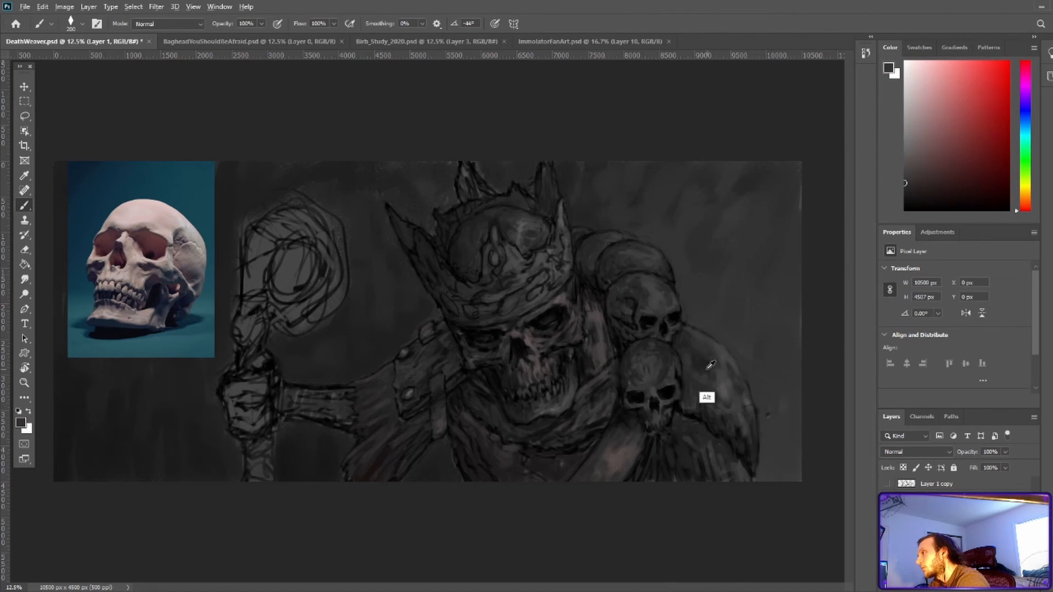
left_click(703, 446, "alt")
left_click(746, 453, "alt")
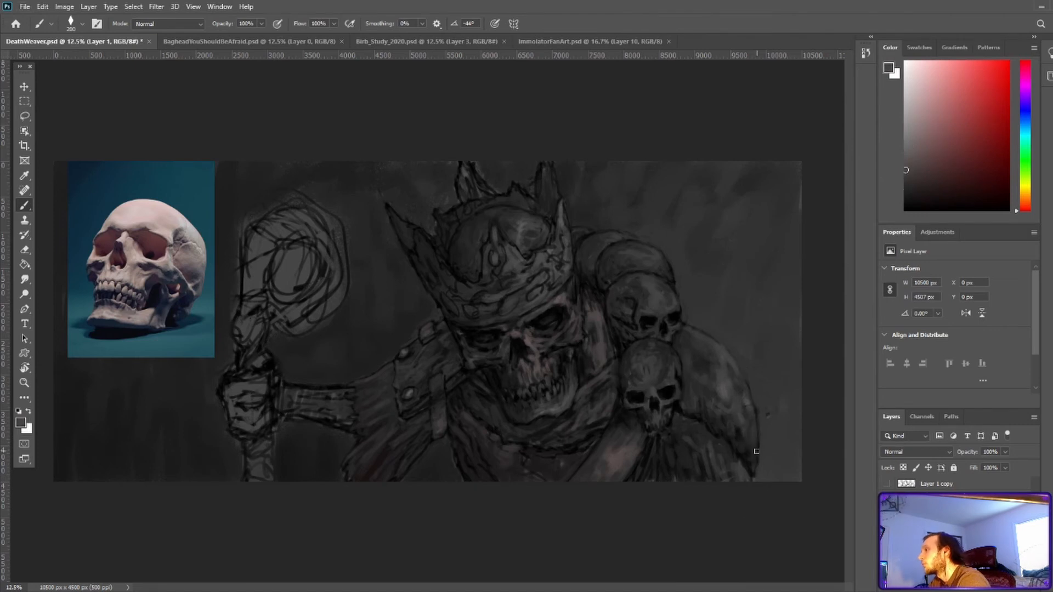
left_click_drag(906, 171, 885, 234)
key("ctrl+s")
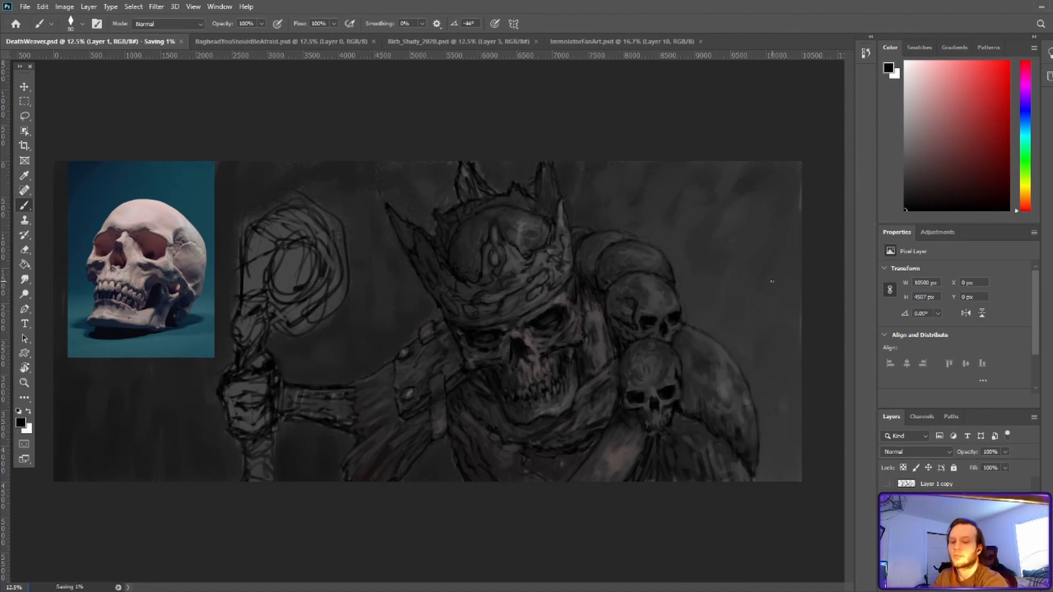
Shade the scarf's lower edge and the chest cloth beneath it with a larger brush and sampled dark grays
left_click(578, 424, "alt")
left_click_drag(578, 424, 569, 431)
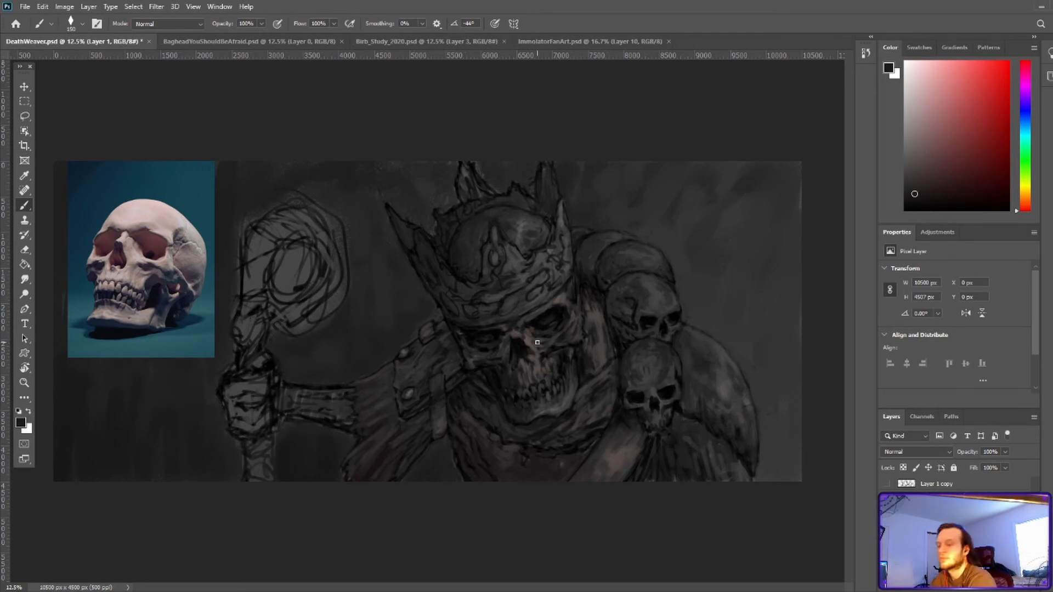
left_click(536, 465, "alt")
key("bracketright")
key("bracketright")
key("bracketright")
left_click_drag(516, 457, 524, 474)
mouse_move(528, 467)
left_mouse_down()
mouse_move(549, 479)
mouse_move(533, 461)
left_mouse_up()
left_click(568, 475, "alt")
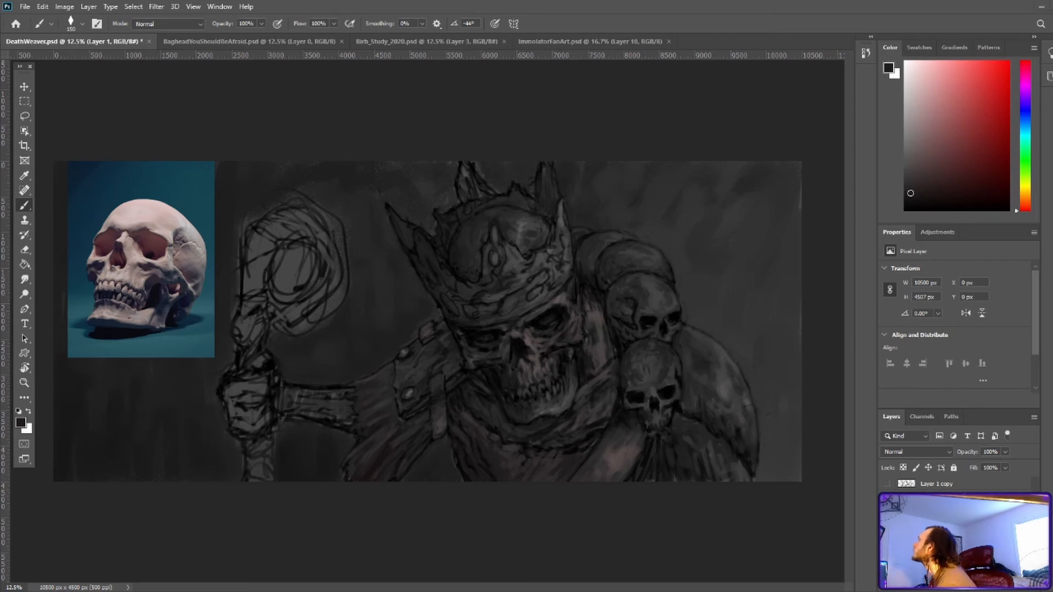
Blend the chest cloth along the scarf's underside toward the shoulder skulls with sampled grays
left_click(556, 449, "alt")
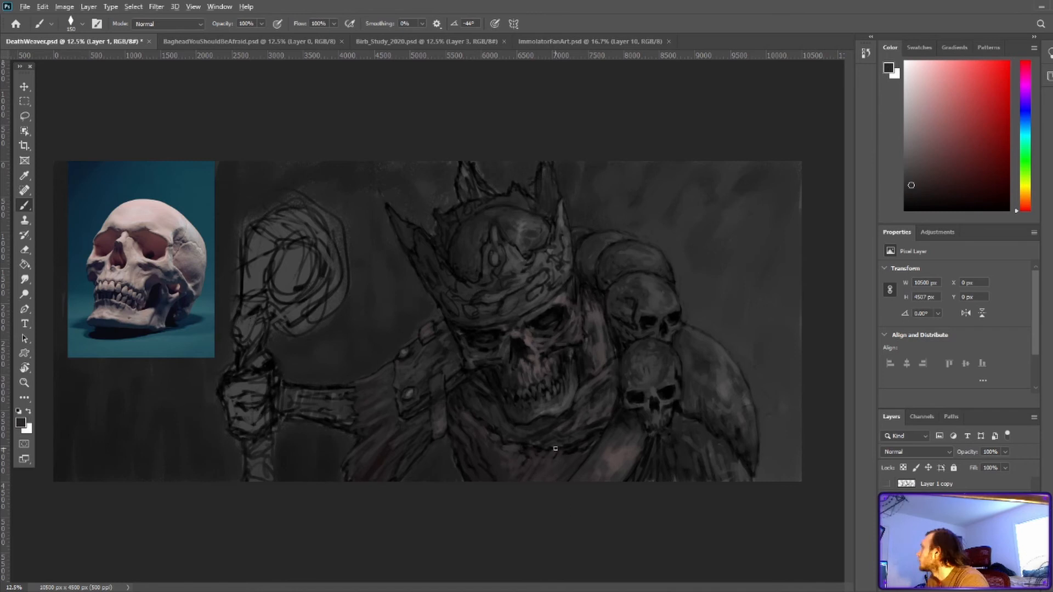
left_click(545, 460, "alt")
left_click_drag(565, 453, 586, 444)
left_click(583, 449, "alt")
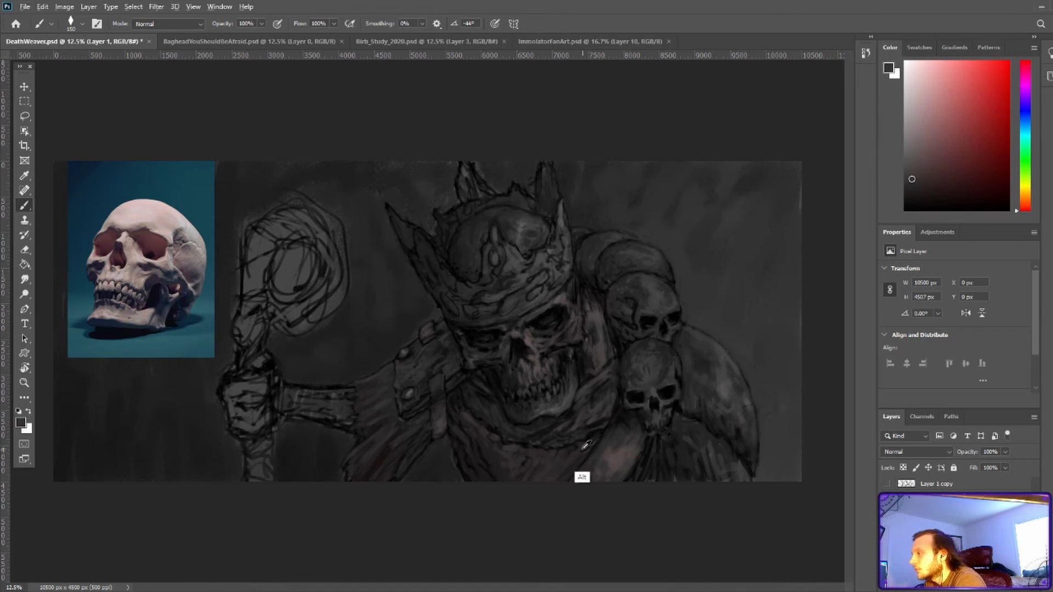
left_click(585, 457, "alt")
left_click(585, 460, "alt")
Darken the gap between the scarf and the shoulder strap on the staff-arm side with a smaller brush, sampled grays and black
left_click(522, 298, "alt")
left_click(455, 430, "alt")
left_click(455, 405, "alt")
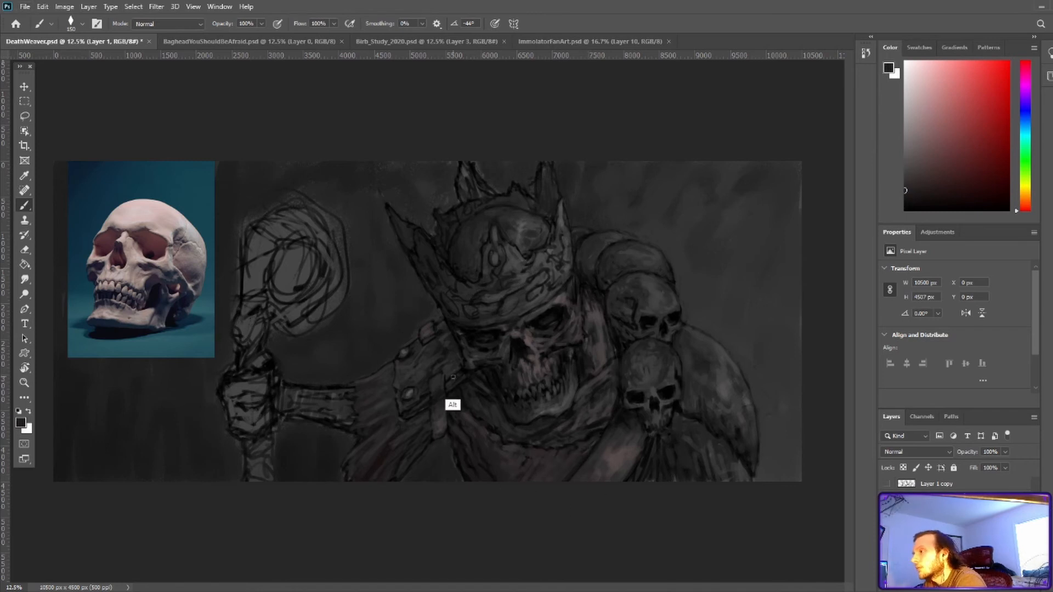
left_click(905, 210)
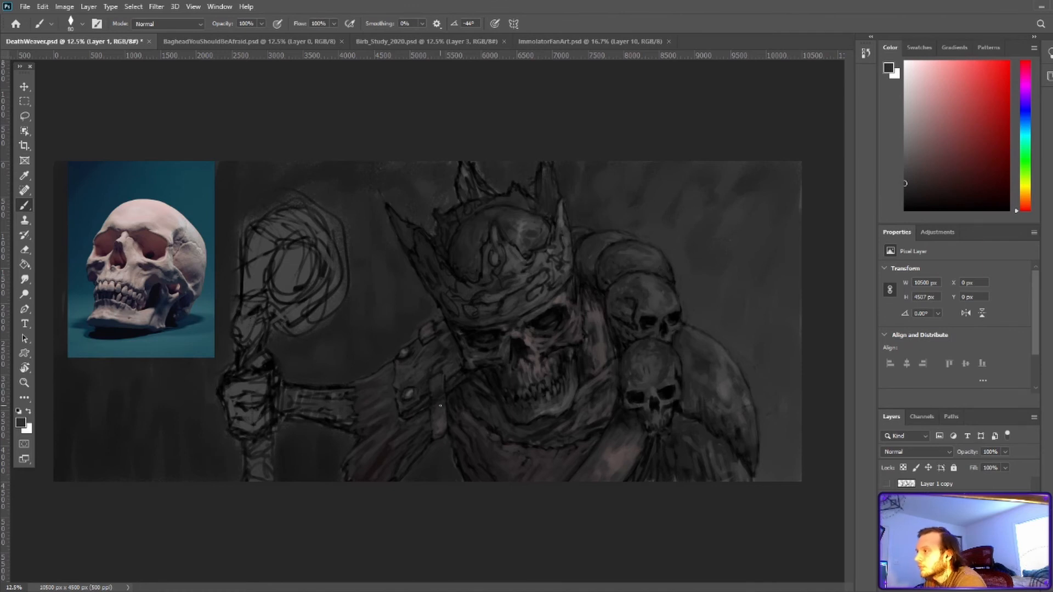
left_click(449, 454, "alt")
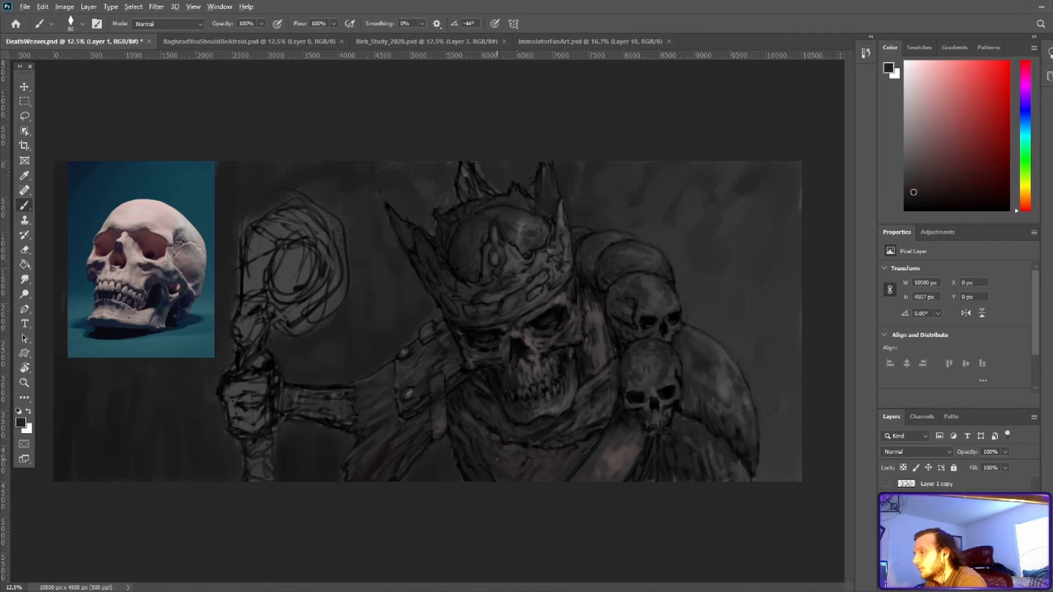
Refine the chest cloth folds and the strap edge beneath the scarf with sampled dark grays, then save the document
left_click(500, 454, "alt")
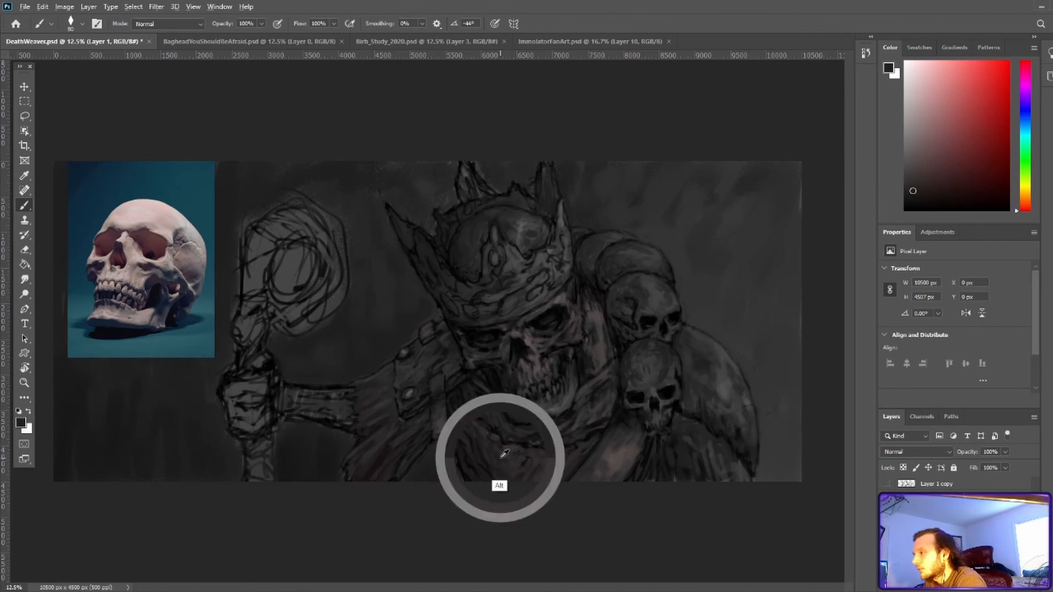
left_click(539, 440, "alt")
left_click(467, 445, "alt")
left_click(454, 452, "alt")
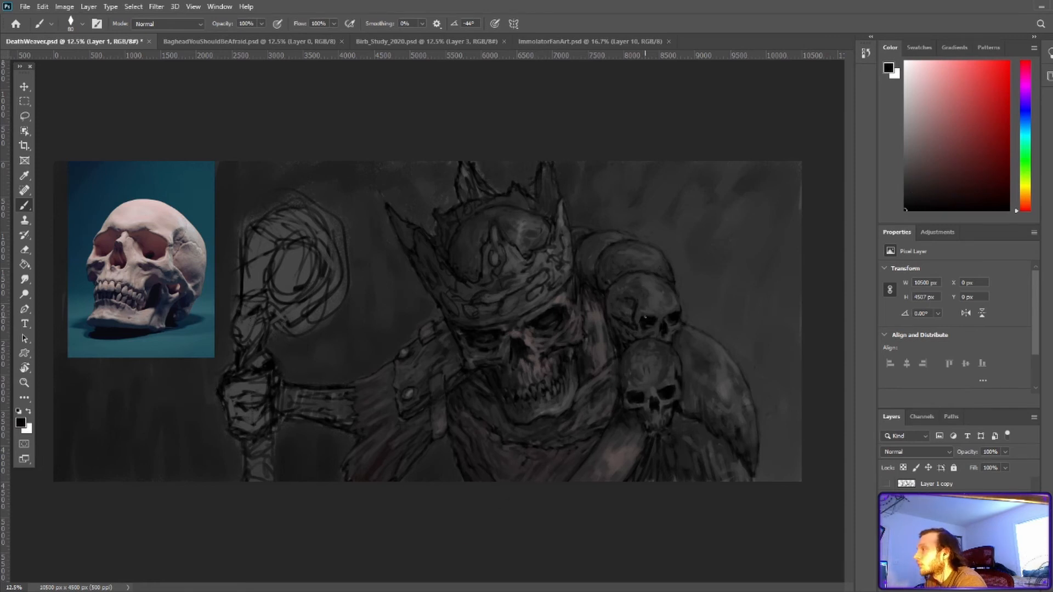
left_click(449, 439, "alt")
left_click(443, 421, "alt")
key("ctrl+s")
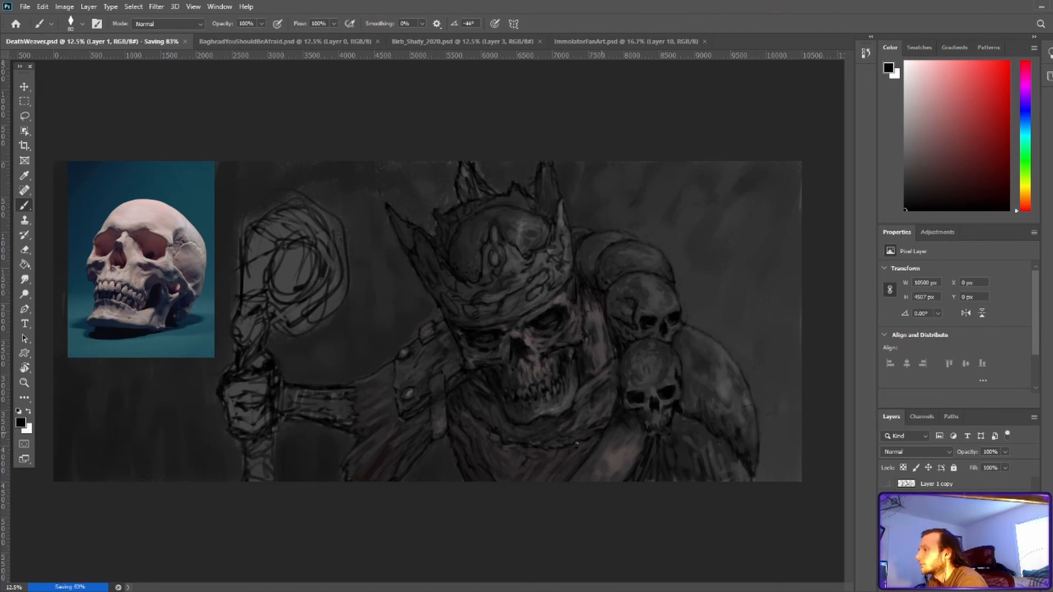
Darken the scarf folds beneath the lower shoulder skull's side with near-black and sampled grays
left_click(581, 448, "alt")
left_click(593, 429, "alt")
left_click(592, 426, "alt")
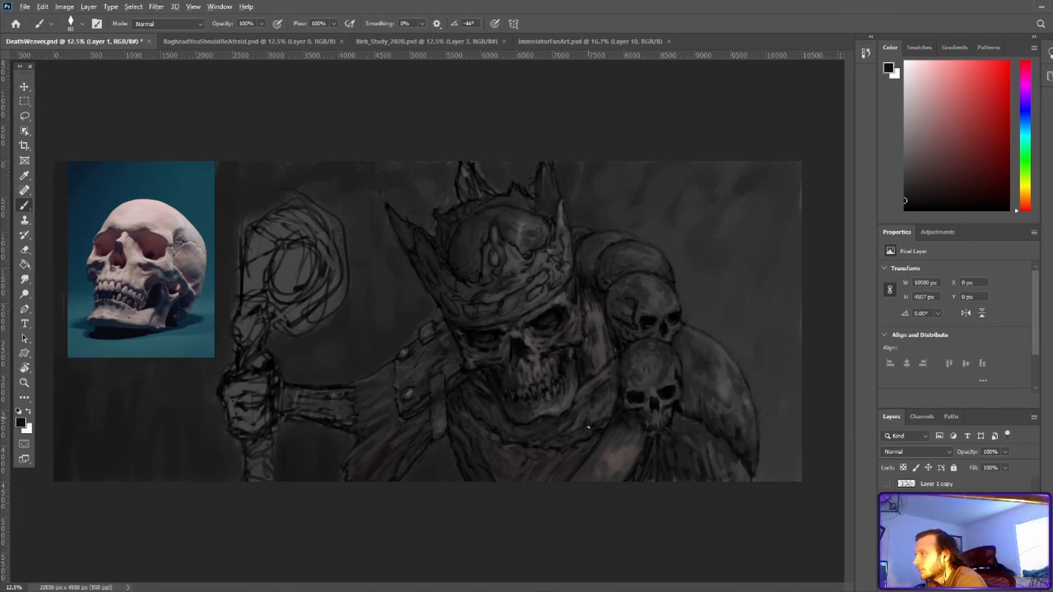
left_click(593, 387, "alt")
left_click(602, 409, "alt")
Paint lighter gray highlights on the scarf fold beside the jaw and along the main skull's chin and upper jaw
left_click(906, 146)
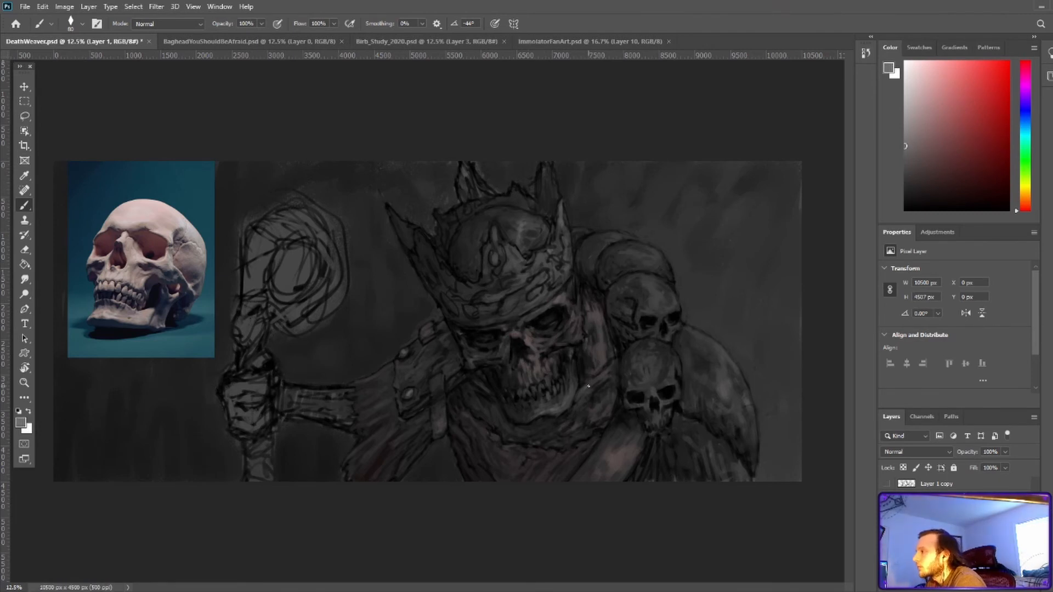
left_click(948, 197)
left_click(600, 409, "alt")
left_click(905, 132)
left_click_drag(536, 412, 565, 403)
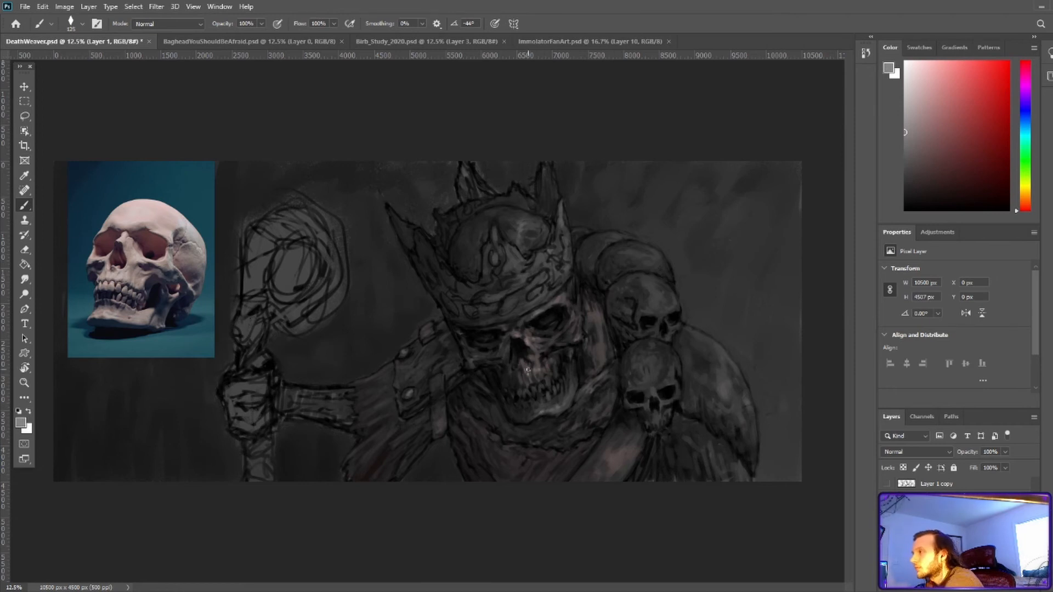
Deepen the main skull's nose cavity with black and blend its jaw edge with a smaller brush and sampled grays
key("d")
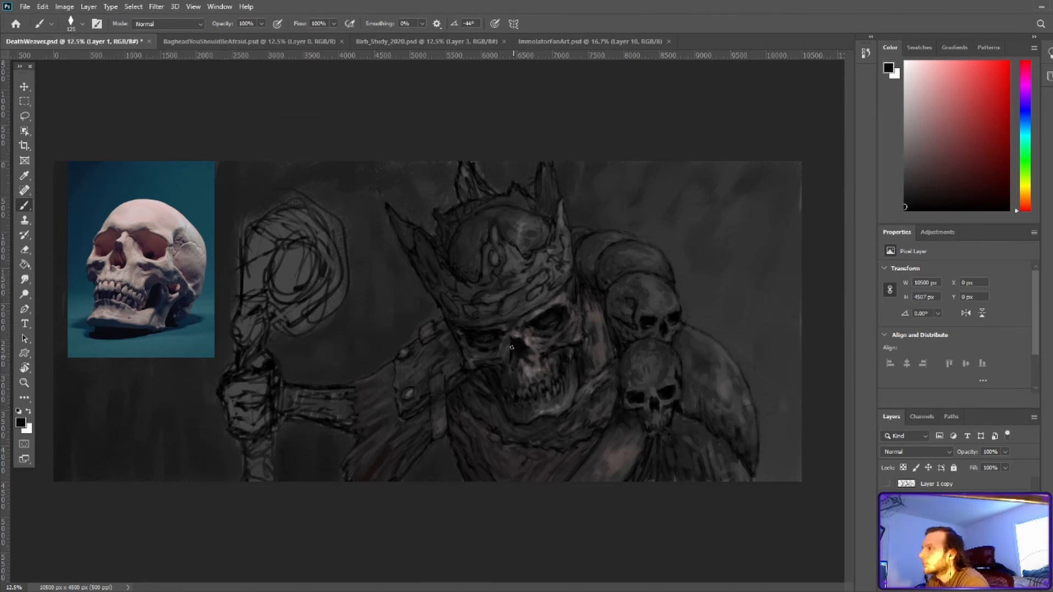
left_click(576, 379, "alt")
left_click(557, 415, "alt")
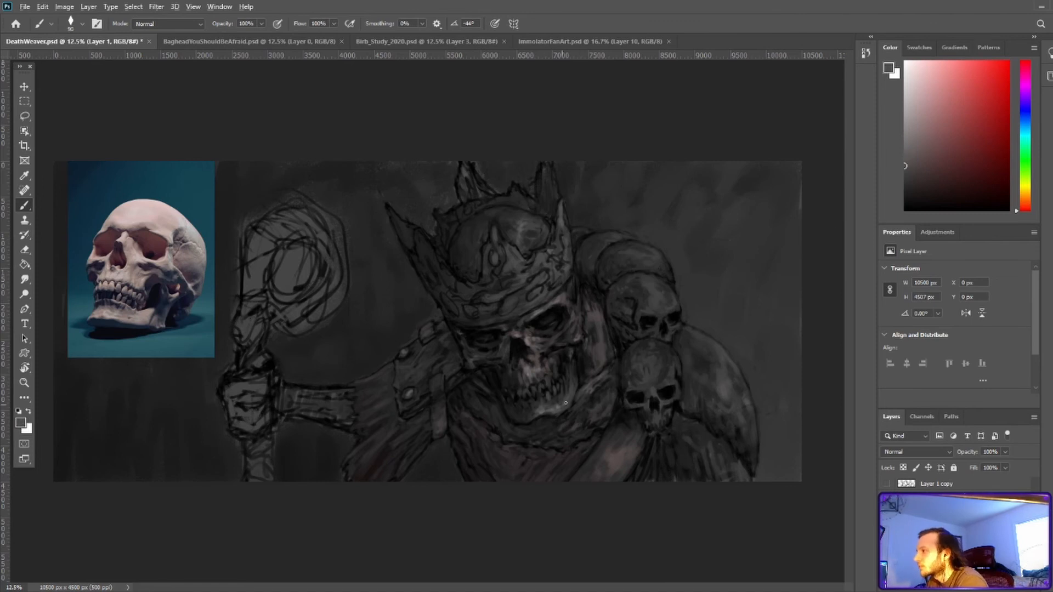
left_click(573, 406, "alt")
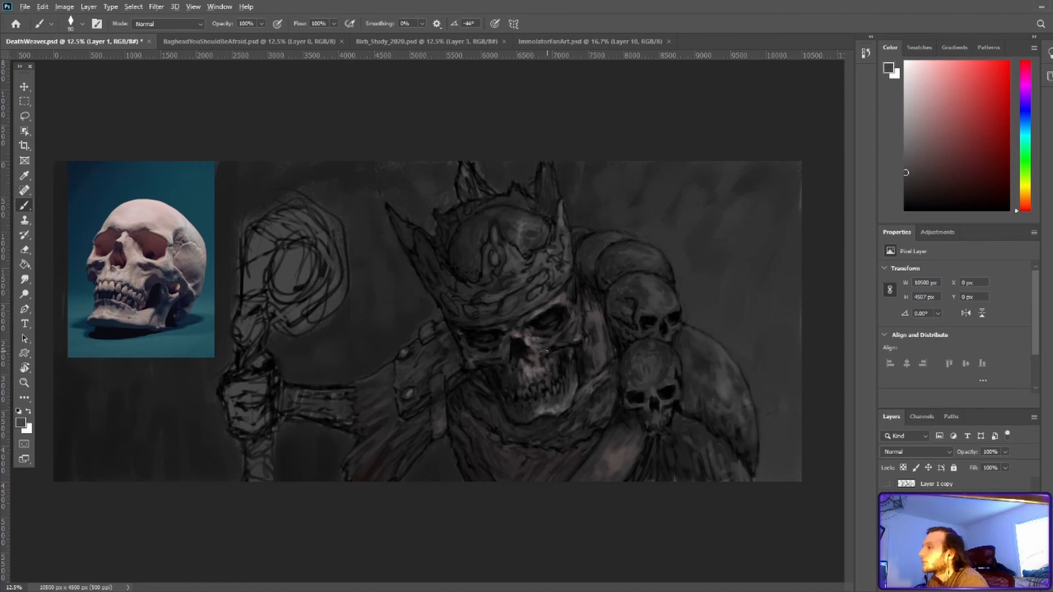
Lighten the main skull's cheekbone and brow with sampled grays, restore dark accents at the temple, and save the document
left_click(530, 360, "alt")
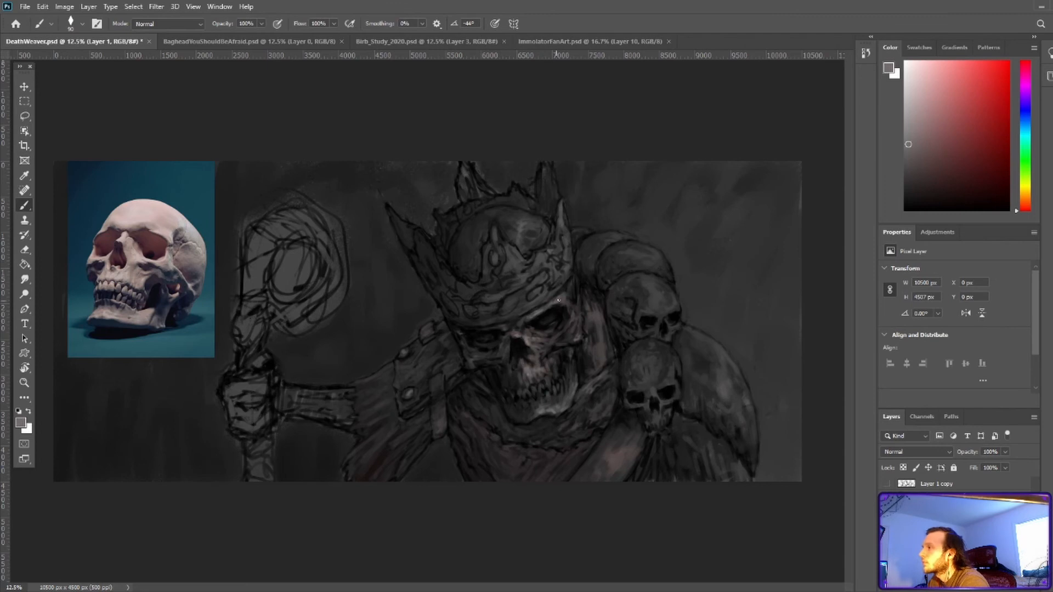
left_click(572, 321, "alt")
left_click(566, 339, "alt")
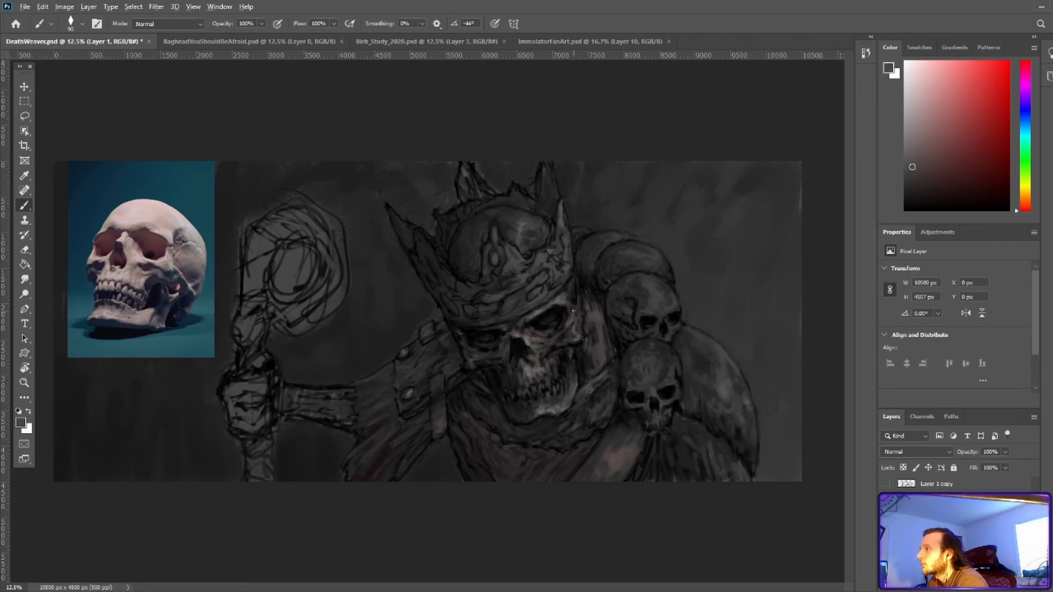
left_click(540, 424, "alt")
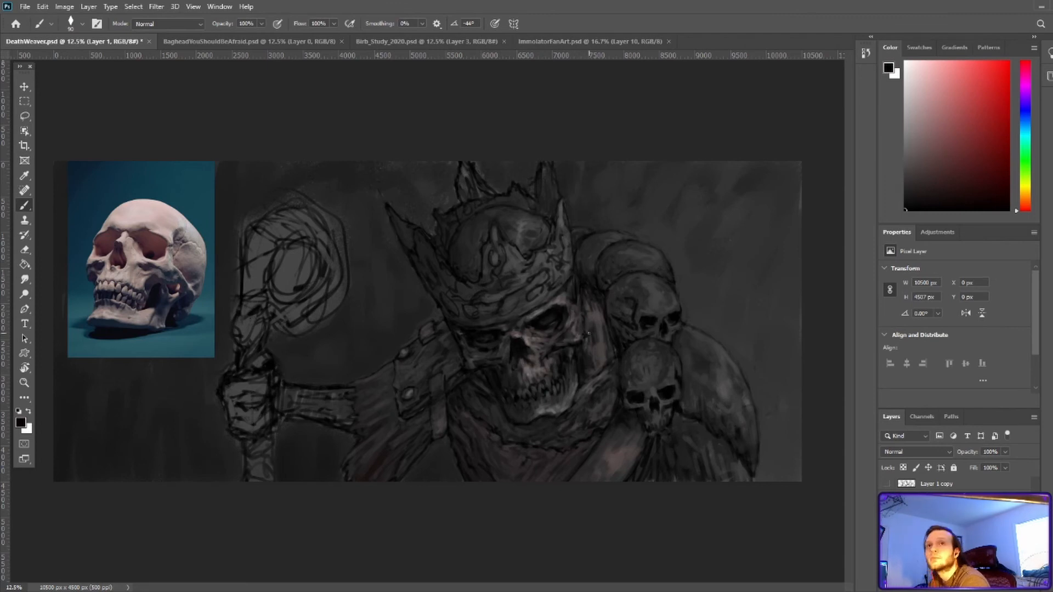
key("ctrl+s")
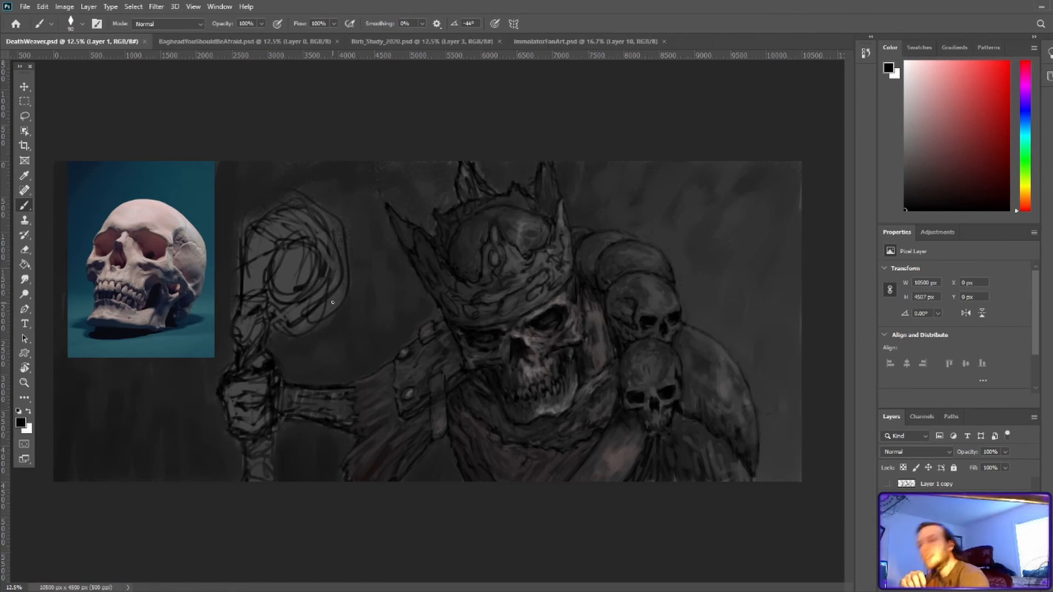
Reshape the main skull's nose cavity and nose bridge, and refine the brow and cheekbone with sampled grays and black
left_click(523, 343, "alt")
left_click_drag(521, 340, 517, 347)
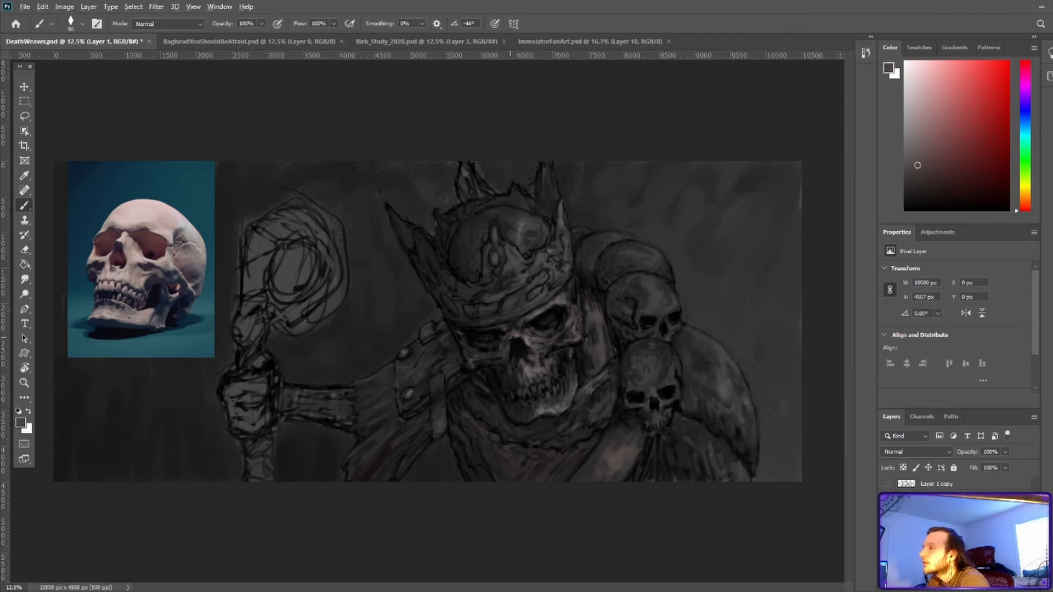
left_click(520, 346, "alt")
left_click(524, 352, "alt")
left_click(520, 356, "alt")
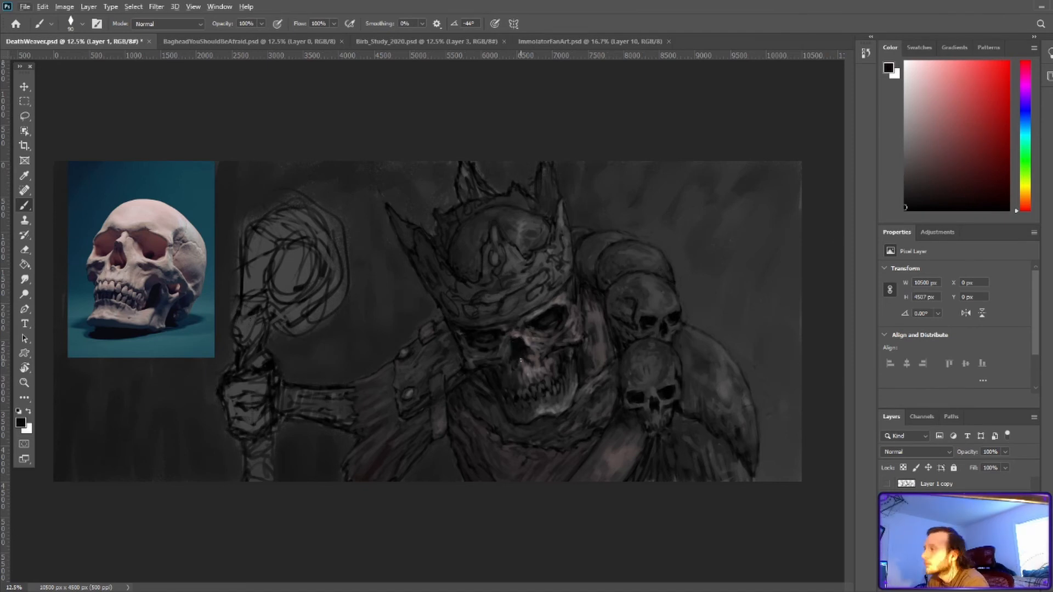
left_click(525, 362, "alt")
left_click(506, 328, "alt")
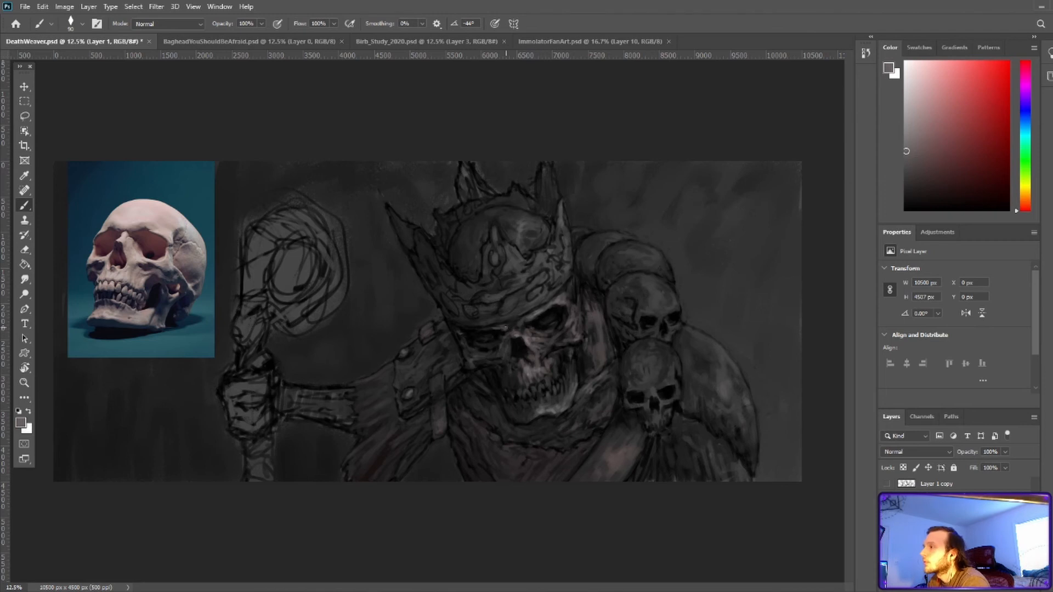
left_click(560, 328, "alt")
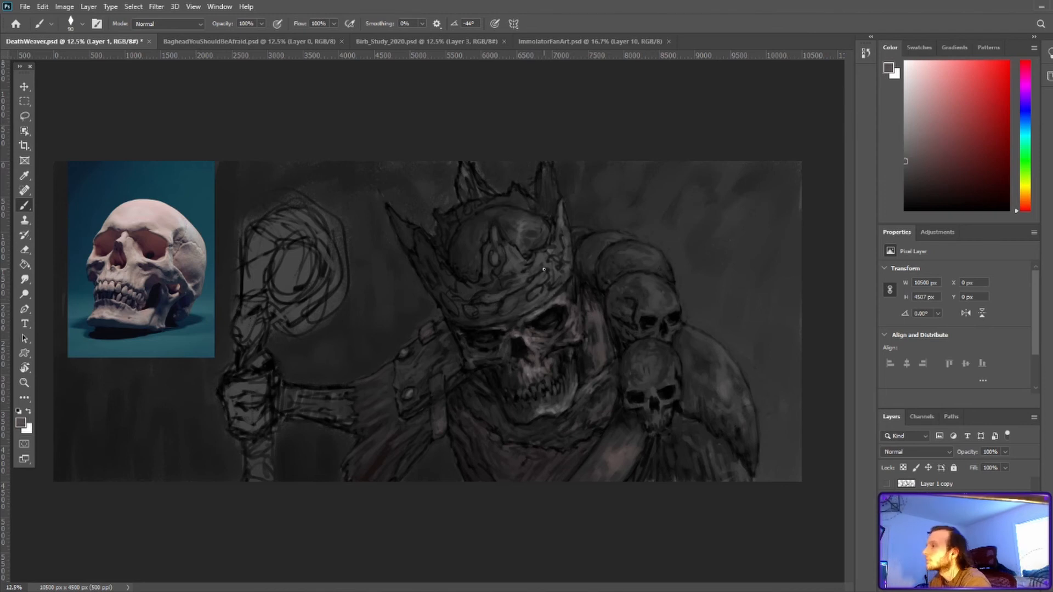
Define the gaps between the main skull's teeth with black and sampled dark grays, then save the document
left_click(520, 377, "alt")
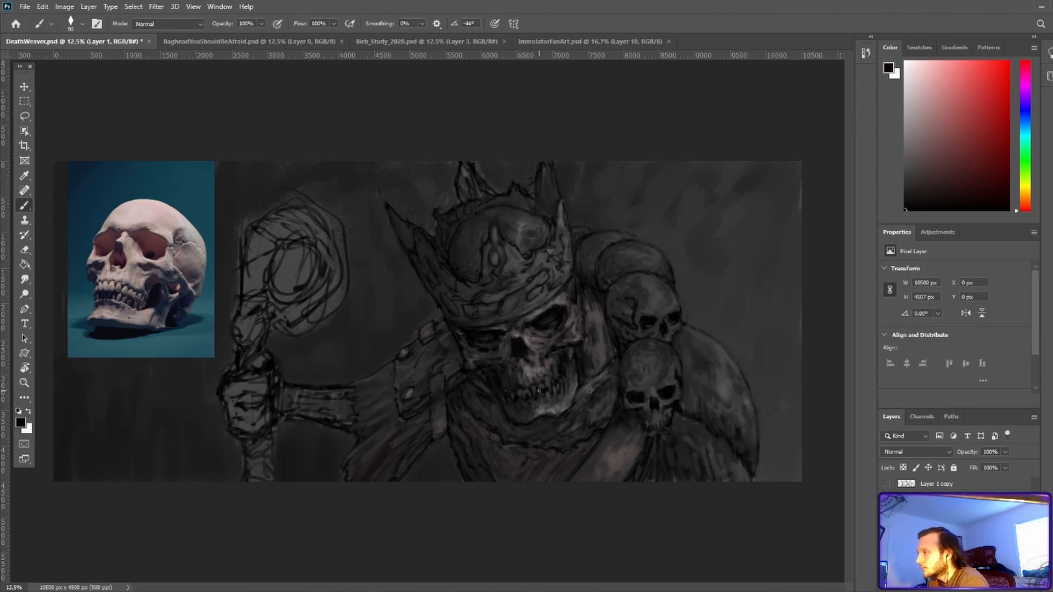
left_click(559, 391, "alt")
left_click_drag(551, 385, 561, 390)
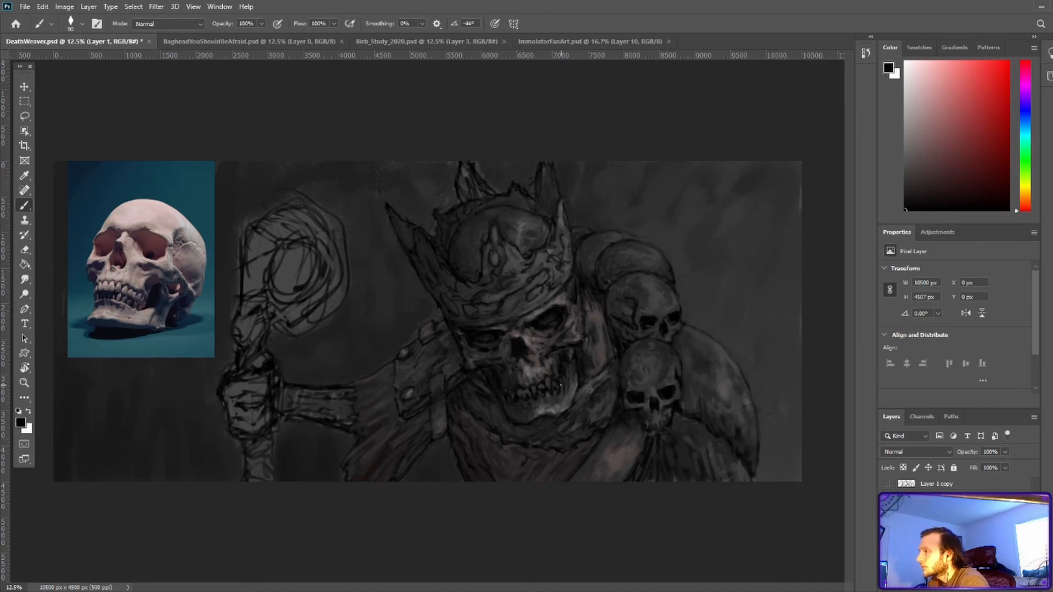
left_click(557, 389, "alt")
key("ctrl+s")
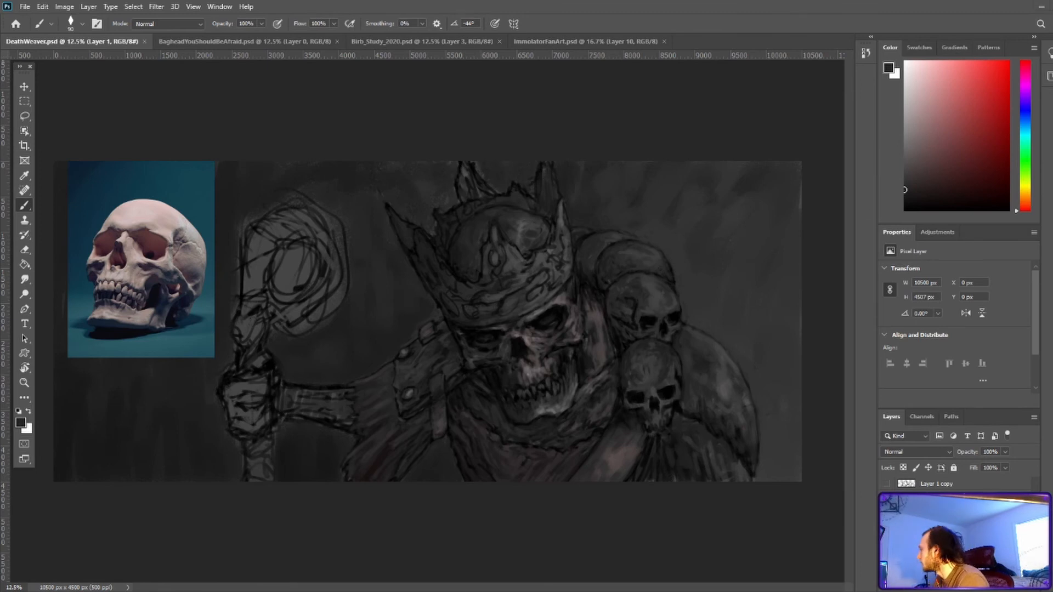
Refine the main skull's nose bridge, nose cavity edge and shadowed cheek with sampled grays, then save the document
left_click_drag(491, 350, 497, 353)
left_click(501, 353, "alt")
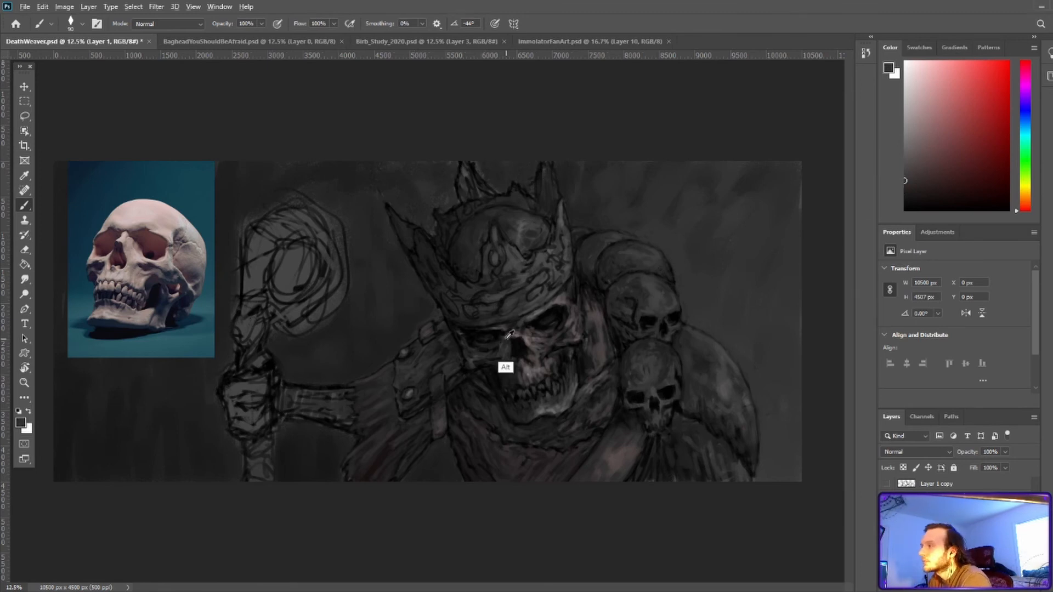
left_click(521, 354, "alt")
left_click(525, 362, "alt")
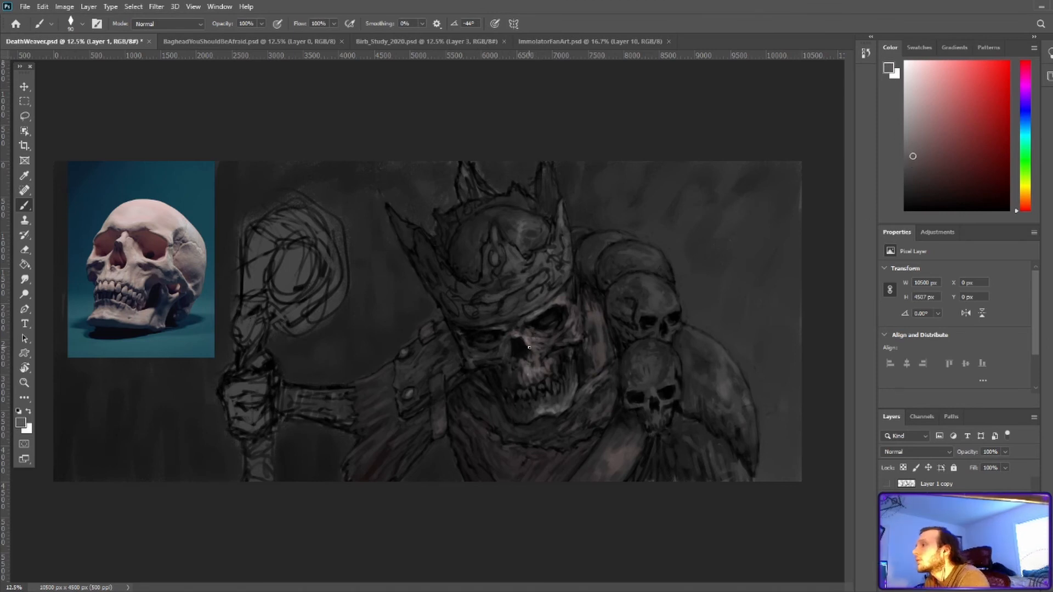
left_click(529, 349, "alt")
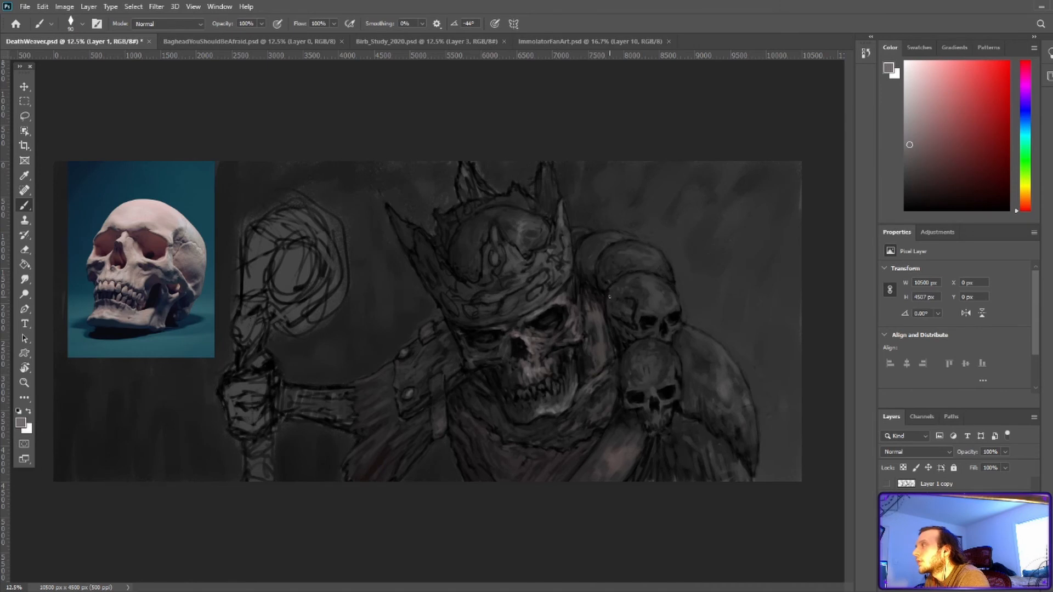
left_click(498, 349, "alt")
left_click_drag(501, 344, 494, 349)
left_click(479, 357, "alt")
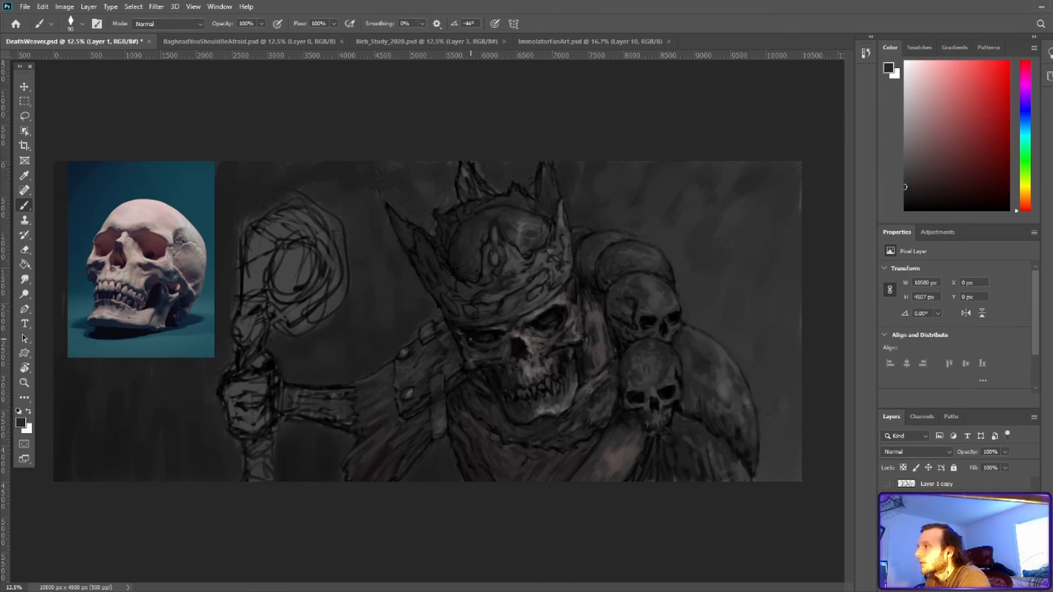
key("ctrl+s")
Shade the crown's inner rim and the bases of its rear spikes with sampled dark grays and black, then save the document
left_click(454, 245, "alt")
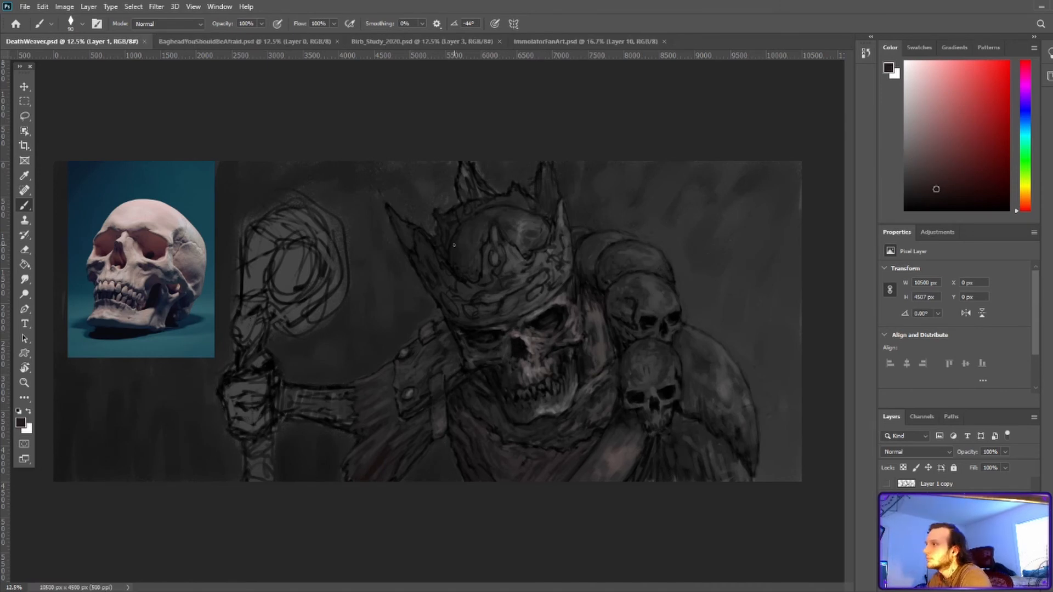
left_click_drag(454, 245, 461, 232)
left_click(472, 224, "alt")
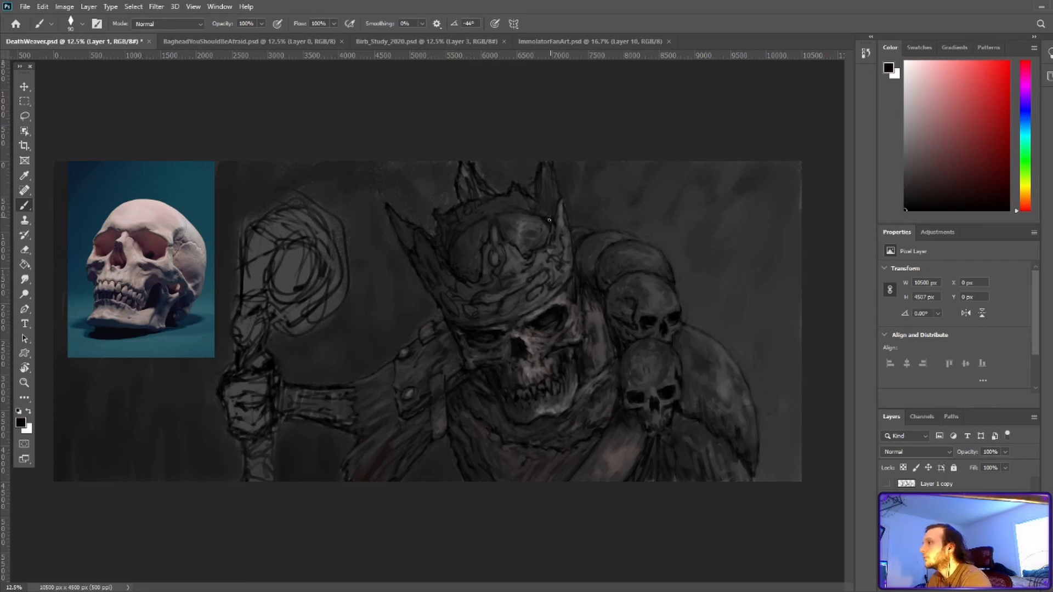
left_click(548, 207, "alt")
left_click(473, 226, "alt")
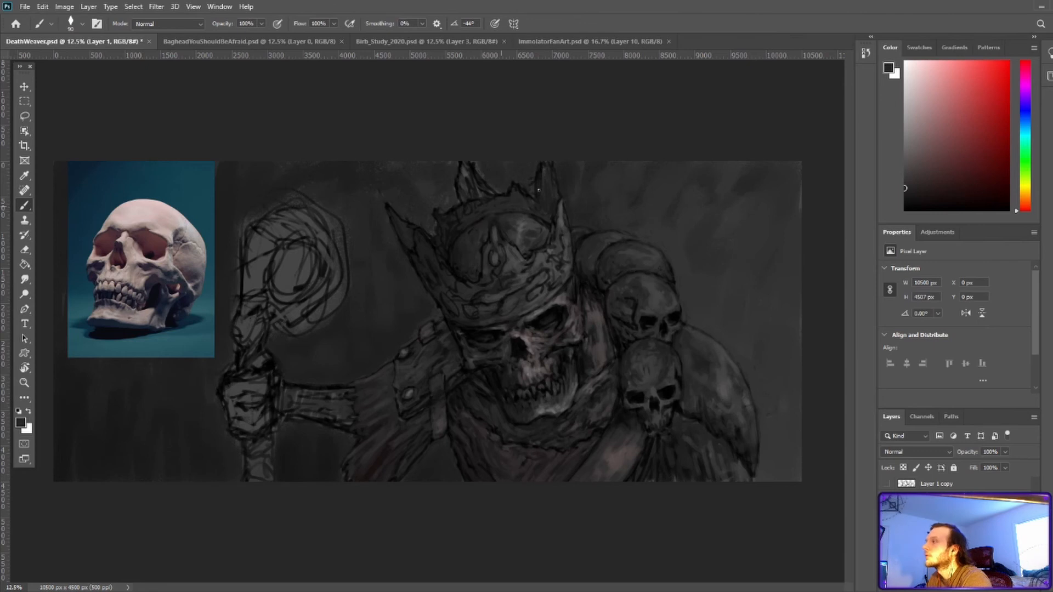
left_click(470, 235, "alt")
left_click(548, 227, "alt")
left_click(470, 221, "alt")
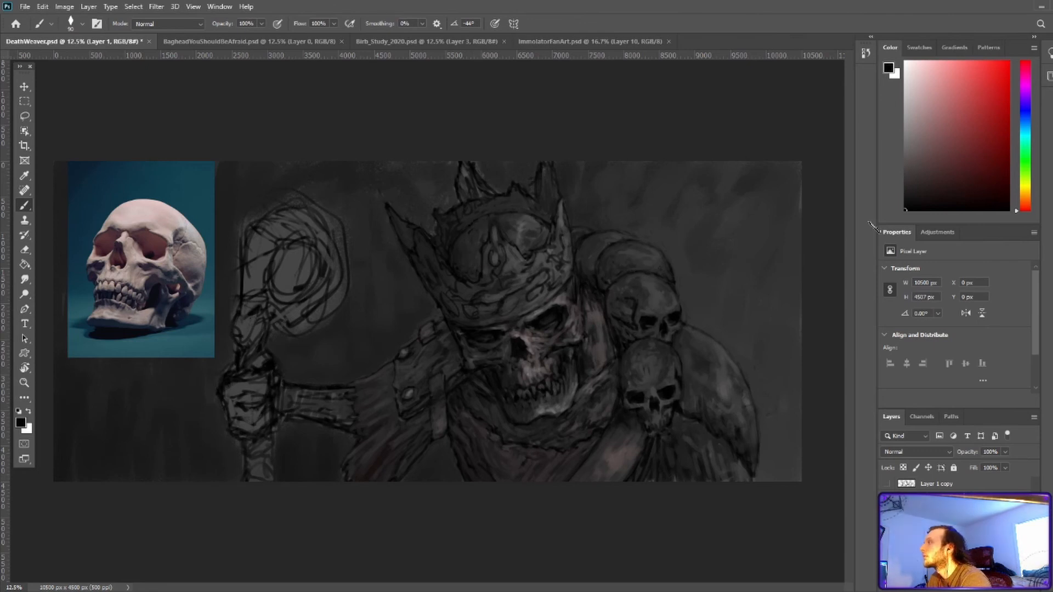
left_click_drag(474, 214, 508, 199)
left_click(507, 188, "alt")
left_click(493, 194, "alt")
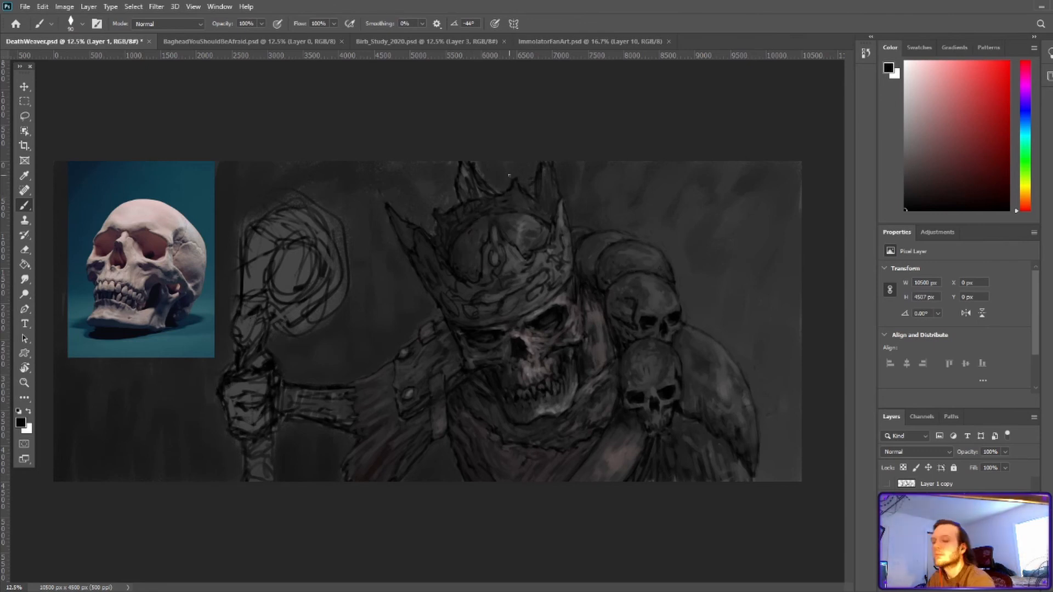
key("ctrl+s")
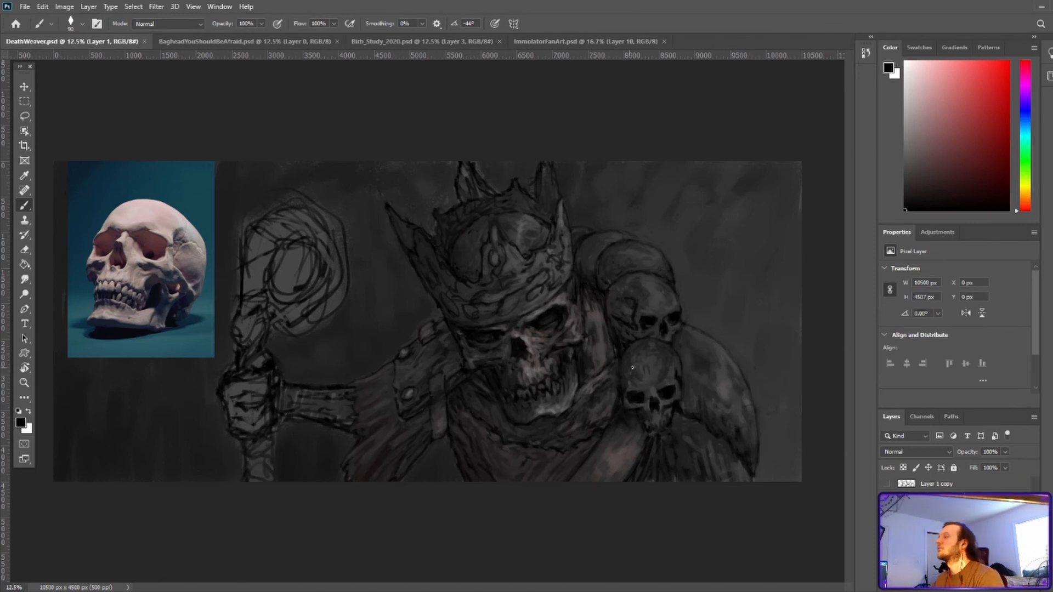
Rework the scarf's lower edge below the main skull's jaw with a sampled dark gray and black
left_click(586, 447, "alt")
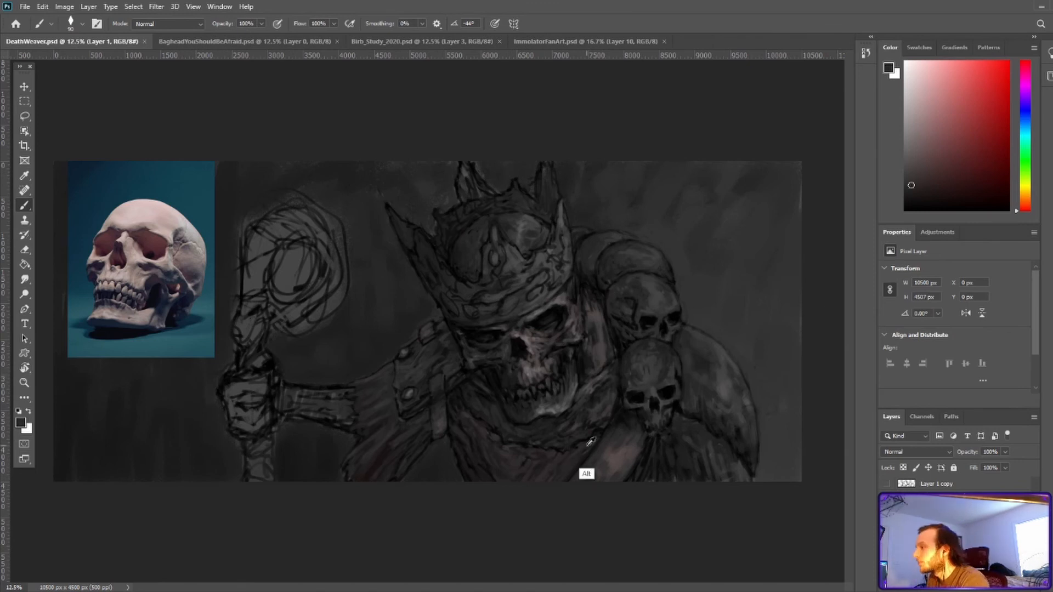
left_click_drag(585, 445, 593, 439)
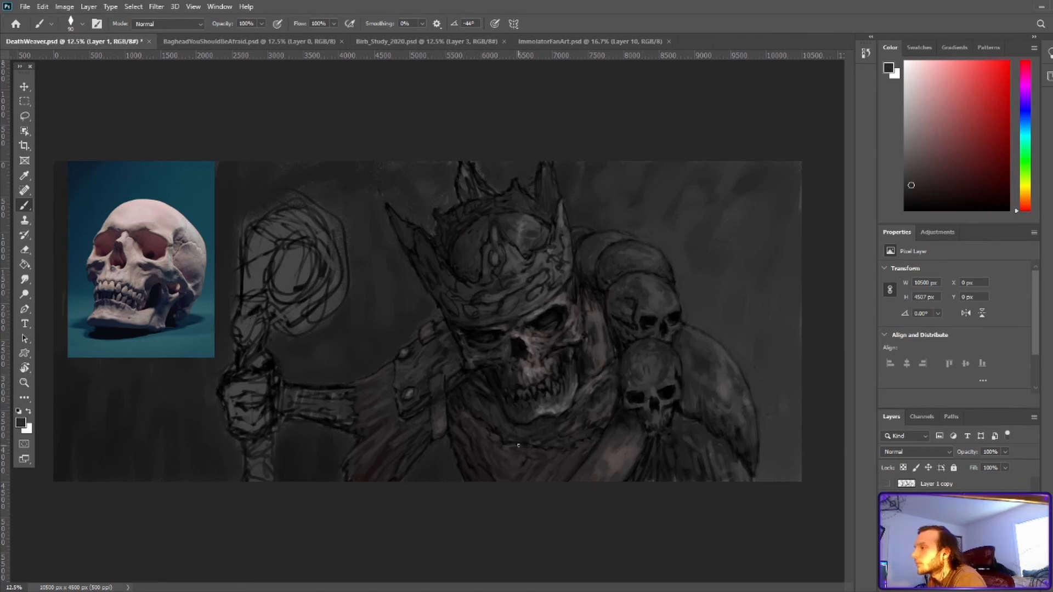
key("d")
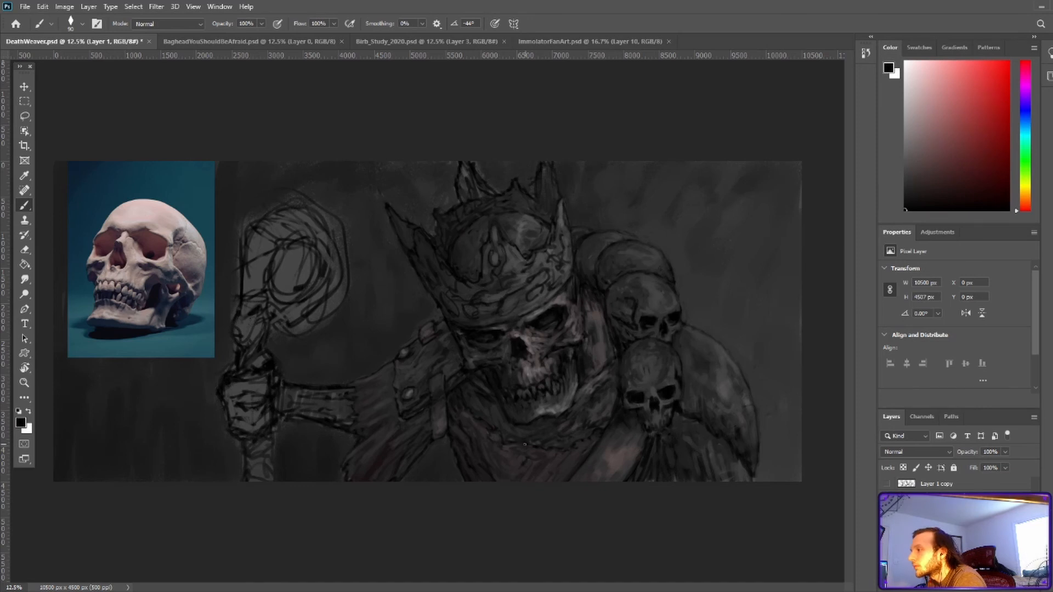
left_click(584, 440, "alt")
key("d")
Close the three other open documents and save DeathWeaver.psd
left_click(342, 42)
left_click(312, 42)
left_click(314, 41)
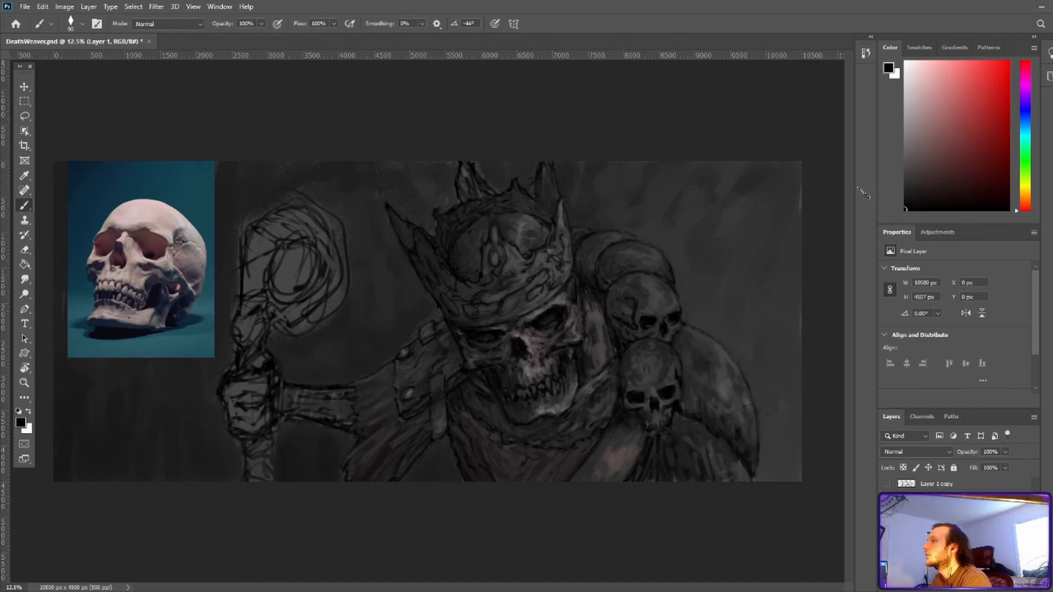
key("ctrl+s")
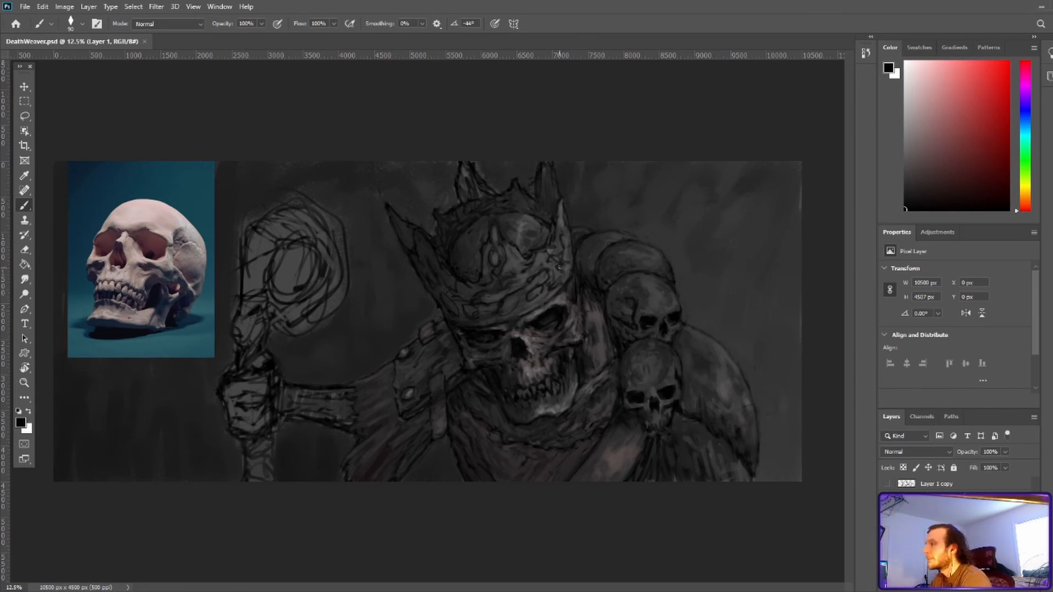
Blend the scarf folds beside the main skull's jaw with sampled grays
left_click(581, 417, "alt")
left_click(584, 423, "alt")
left_click(583, 434, "alt")
left_click_drag(578, 449, 583, 416)
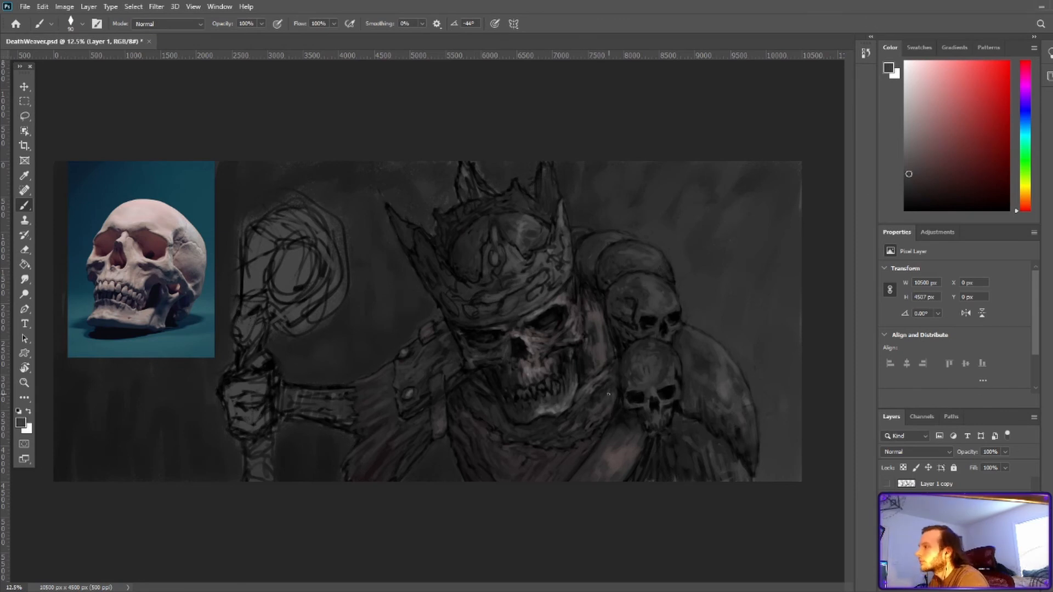
Touch up the main skull's jaw hollow and brighter-side eye socket with black and sampled tones
key("d")
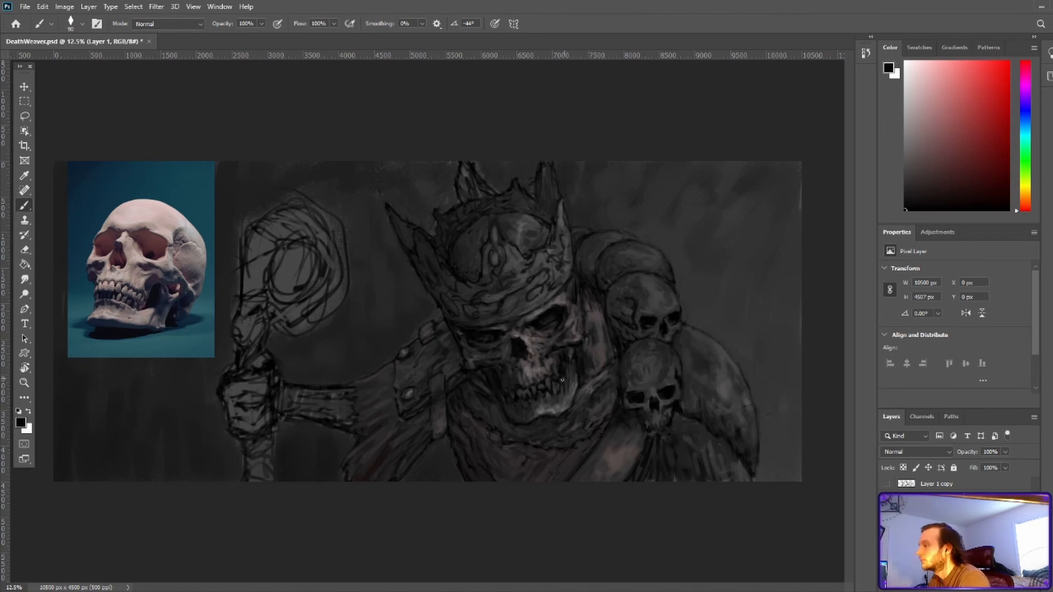
left_click(563, 377, "alt")
left_click(565, 341, "alt")
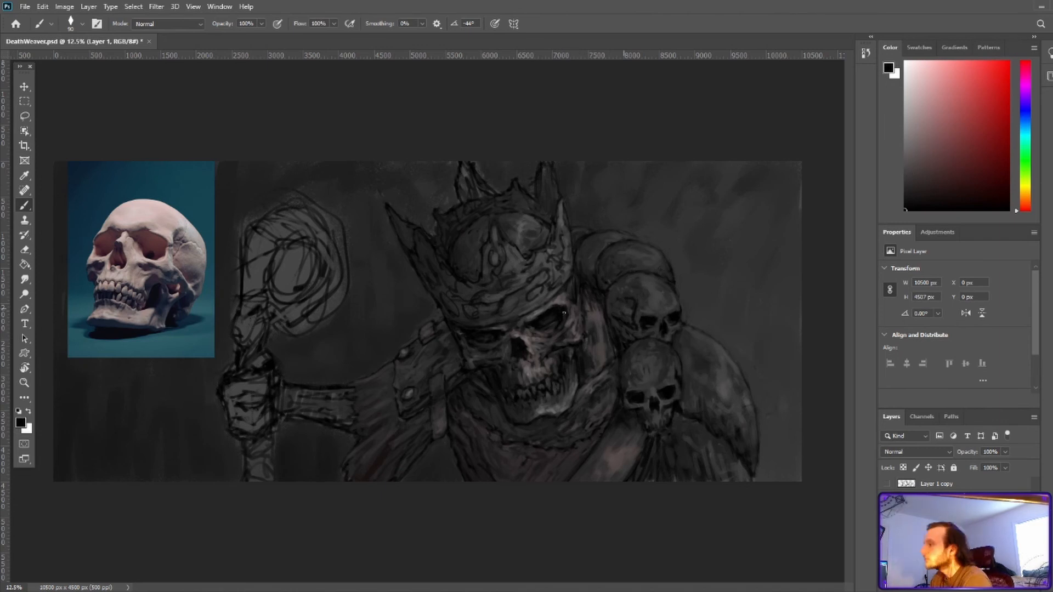
left_click(523, 427, "alt")
Smooth the background along the canvas's upper right edge with a larger brush and a sampled gray, then save the document
left_click(794, 197, "alt")
key("bracketright")
key("bracketright")
key("bracketright")
left_click_drag(800, 210, 800, 192)
key("ctrl+s")
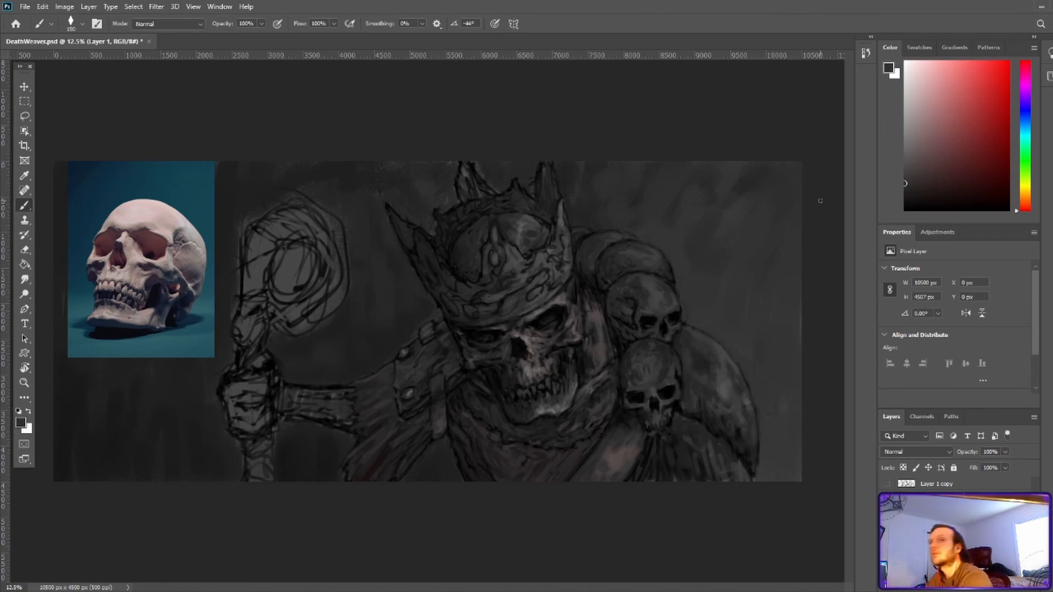
Darken the background beside the staff hand with a much larger brush and a sampled dark gray, then restore the small brush and save
left_click(366, 206, "alt")
key("bracketright")
key("bracketright")
key("bracketright")
key("bracketright")
key("bracketright")
key("bracketright")
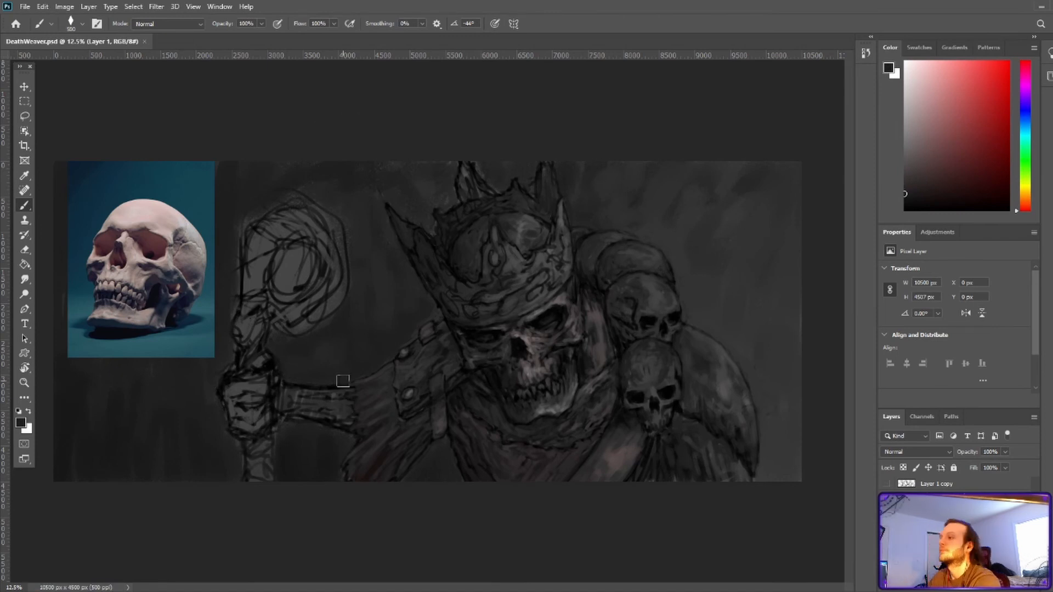
left_click_drag(221, 435, 226, 463)
key("bracketleft")
key("bracketleft")
key("bracketleft")
key("bracketleft")
key("bracketleft")
key("bracketleft")
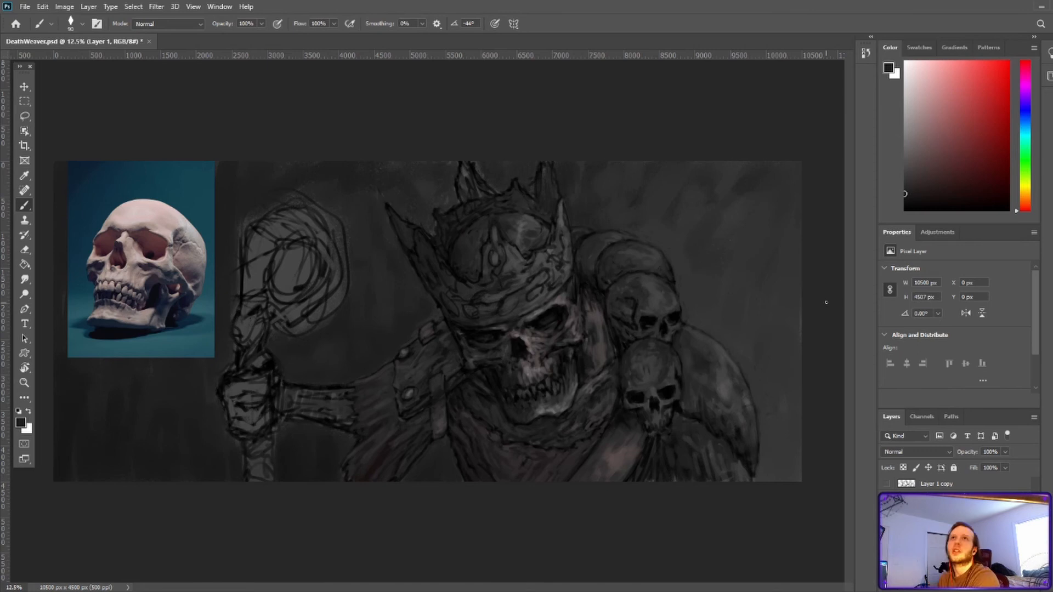
key("ctrl+s")
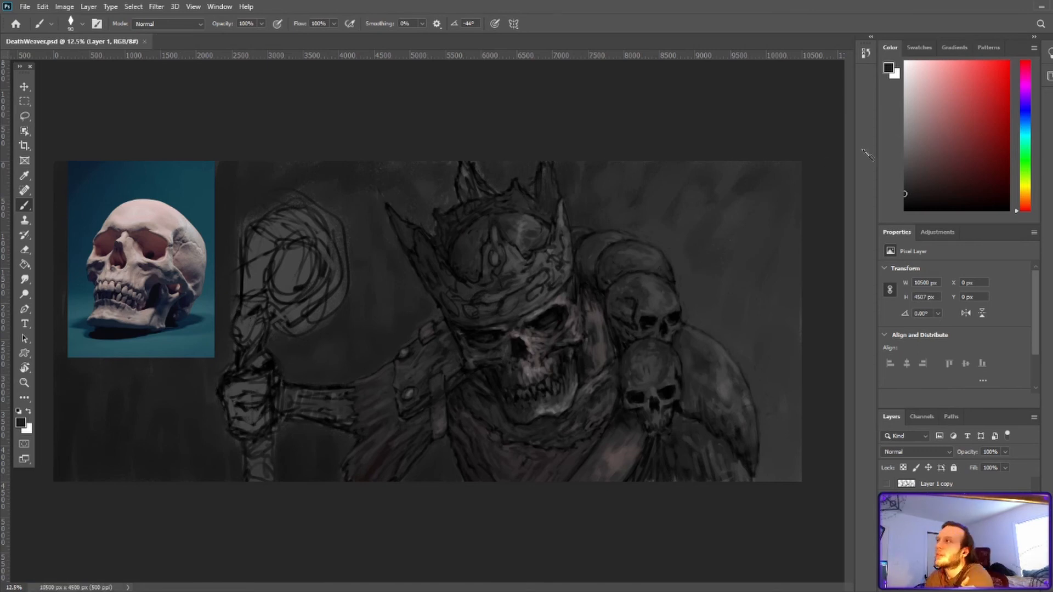
Clean up the upper contours of the rear shoulder skulls with black, sampled background grays and near-black, and save the document
left_click(610, 231, "alt")
left_click_drag(610, 231, 637, 239)
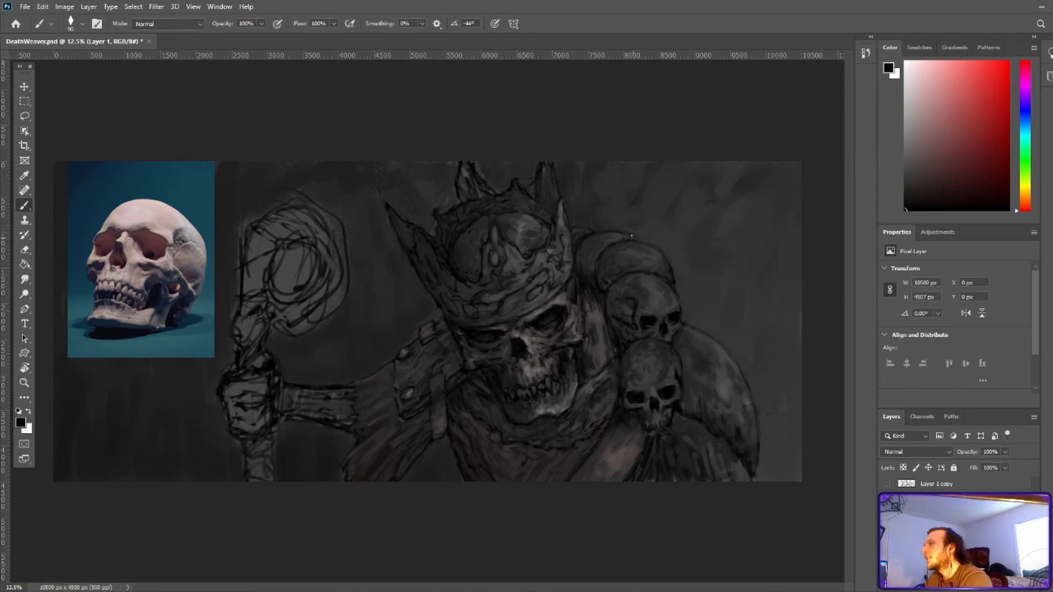
left_click(675, 200, "alt")
left_click(630, 189, "alt")
left_click(634, 232, "alt")
left_click(599, 246, "alt")
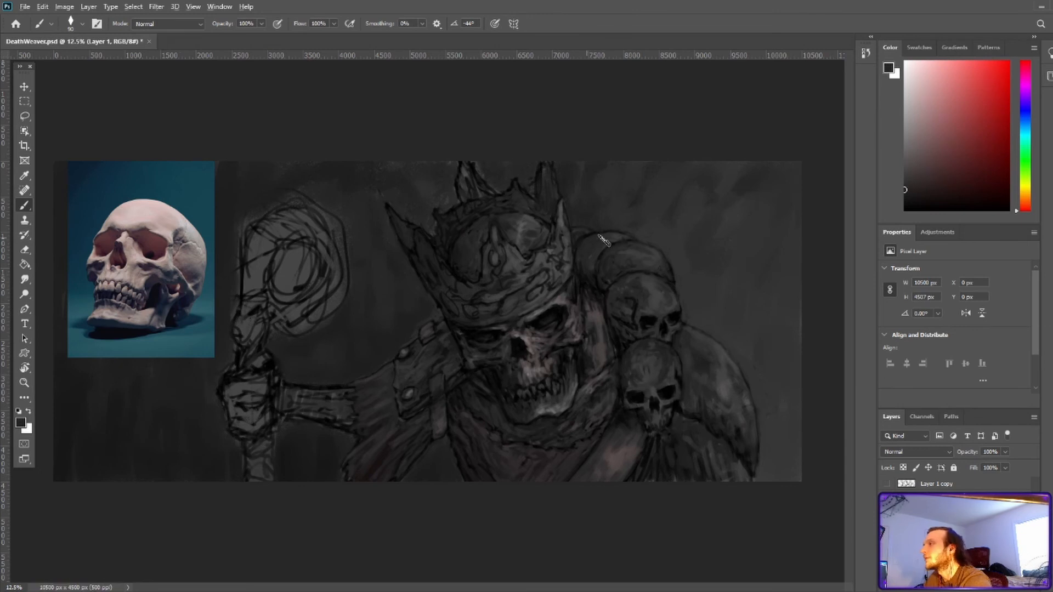
left_click(636, 226, "alt")
left_click(927, 197)
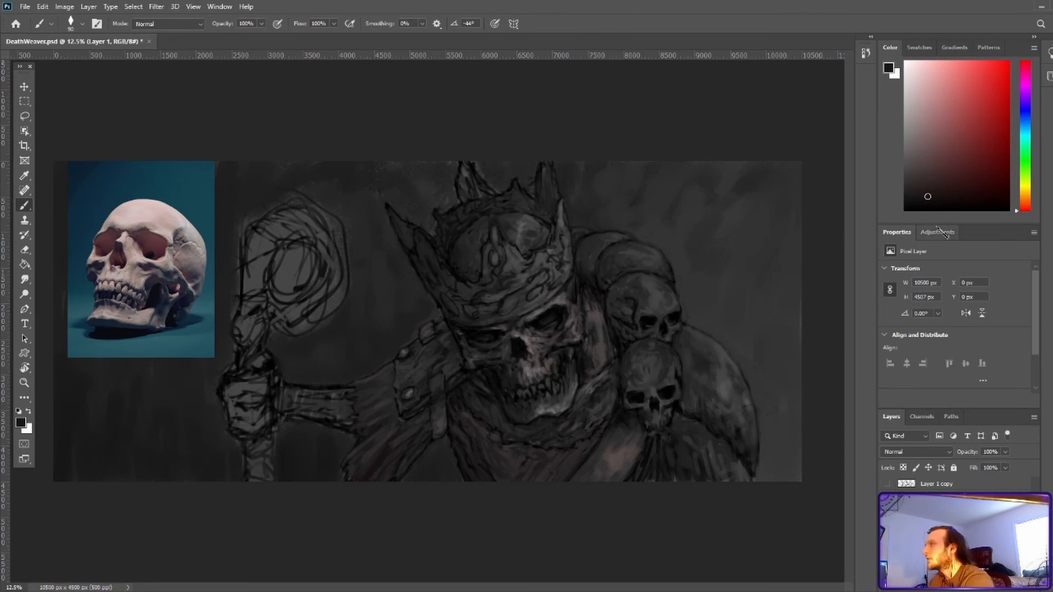
left_click(905, 194)
key("ctrl+s")
left_click_drag(895, 195, 896, 198)
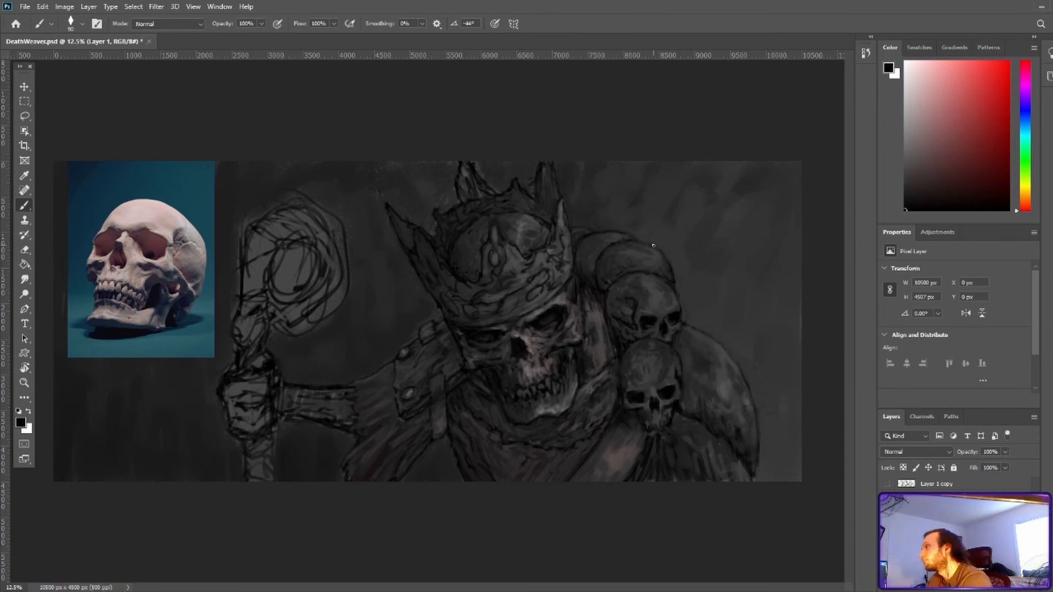
Shade the rear shoulder skulls next to the crown with sampled dark grays and a near-black
left_click(579, 293, "alt")
left_click(589, 282, "alt")
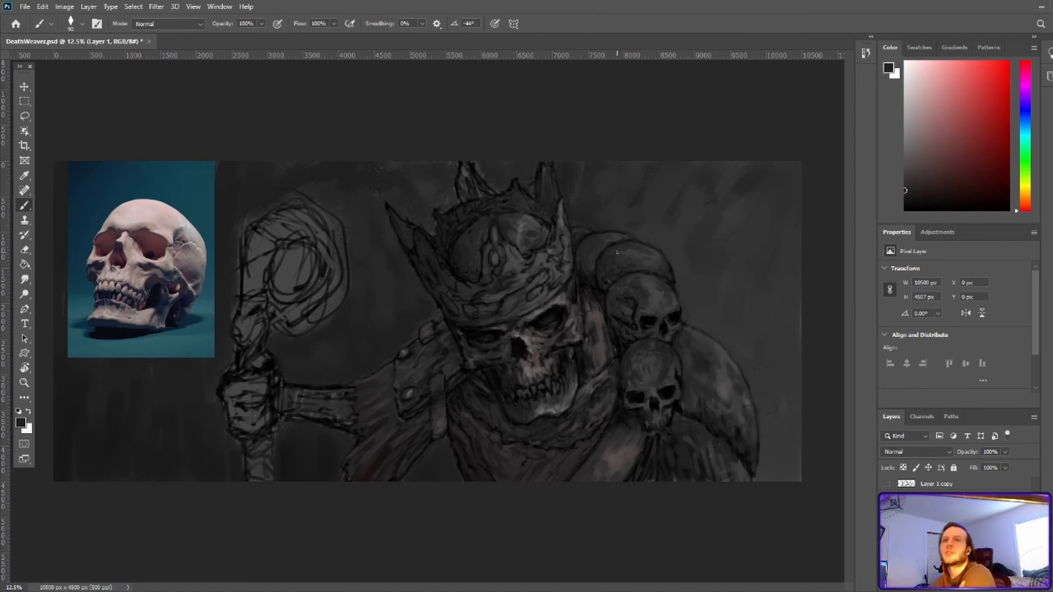
left_click(926, 195)
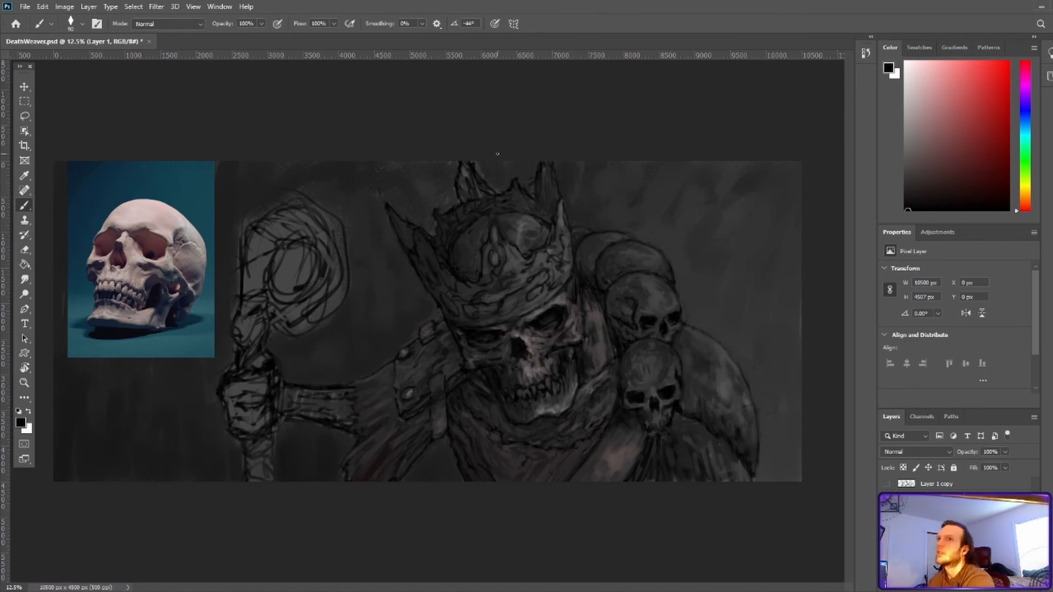
Deepen the shadows around the crown's rear spikes and inner dome with near-black and sampled dark gray
left_click(462, 206, "alt")
left_click(914, 206)
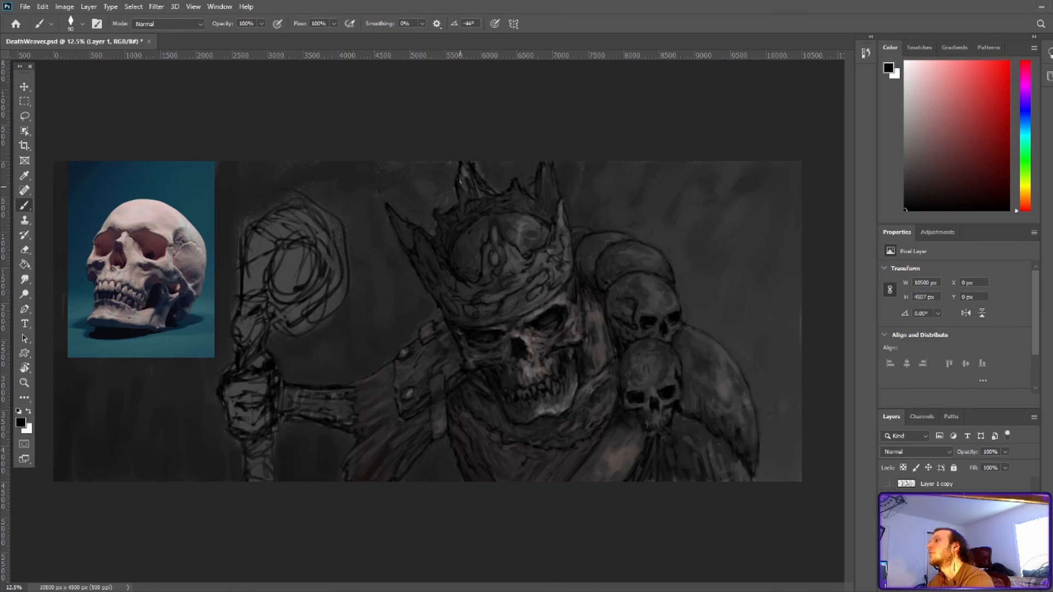
left_click(527, 211, "alt")
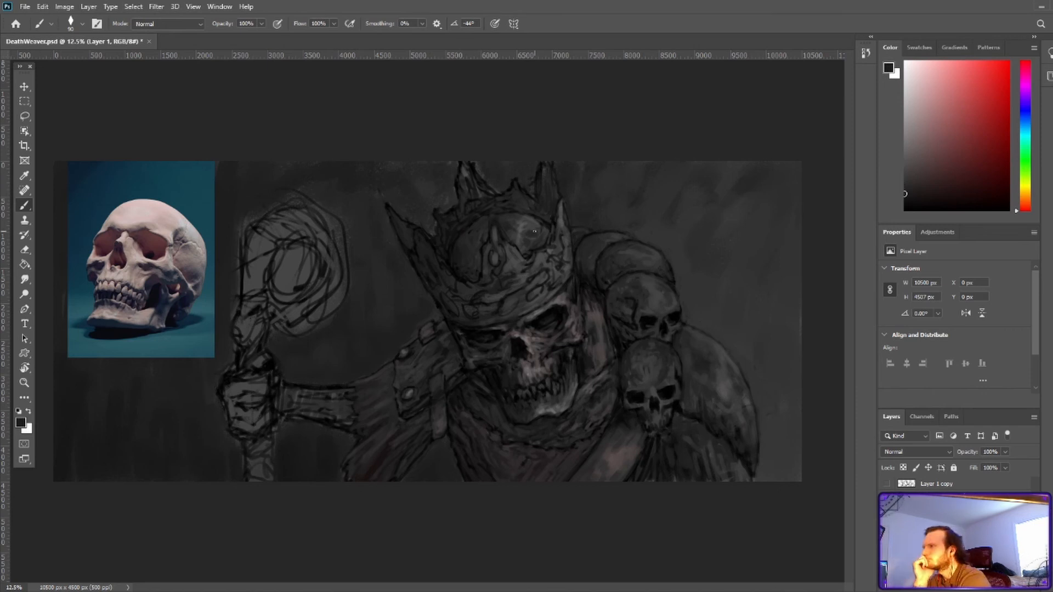
left_click(911, 209)
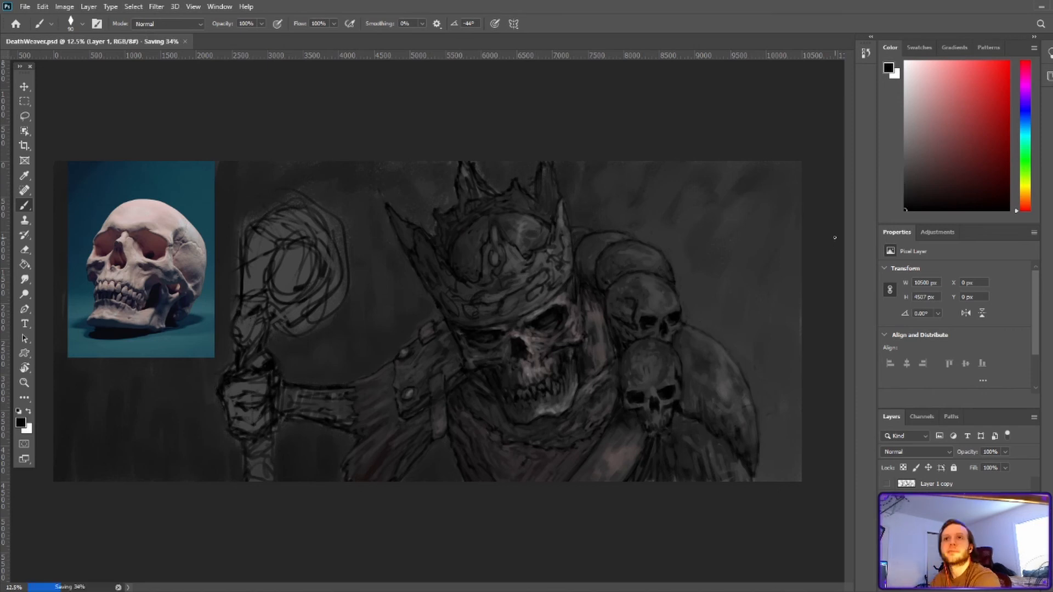
Refine the crown's lower rim, the brow, and the shadow between the temple and rear shoulder skull with sampled grays and black
left_click(501, 320, "alt")
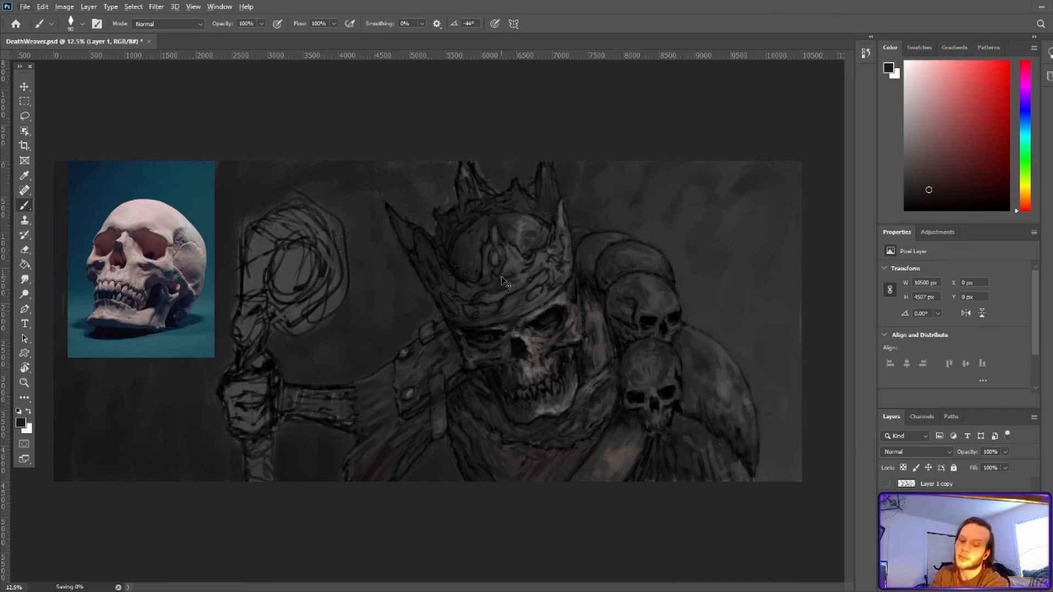
left_click(541, 306, "alt")
left_click(539, 310, "alt")
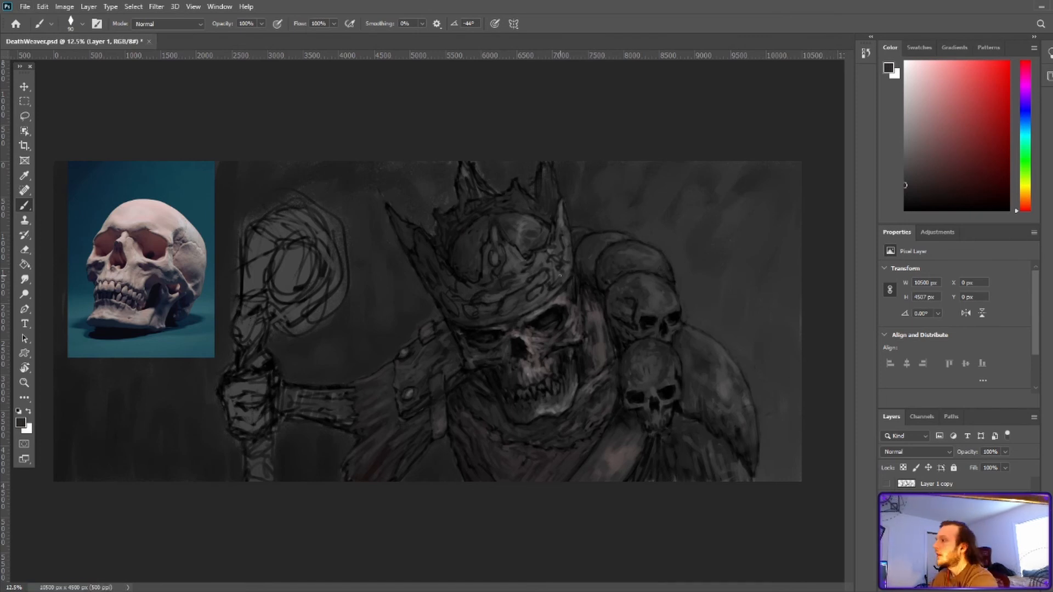
left_click(531, 343, "alt")
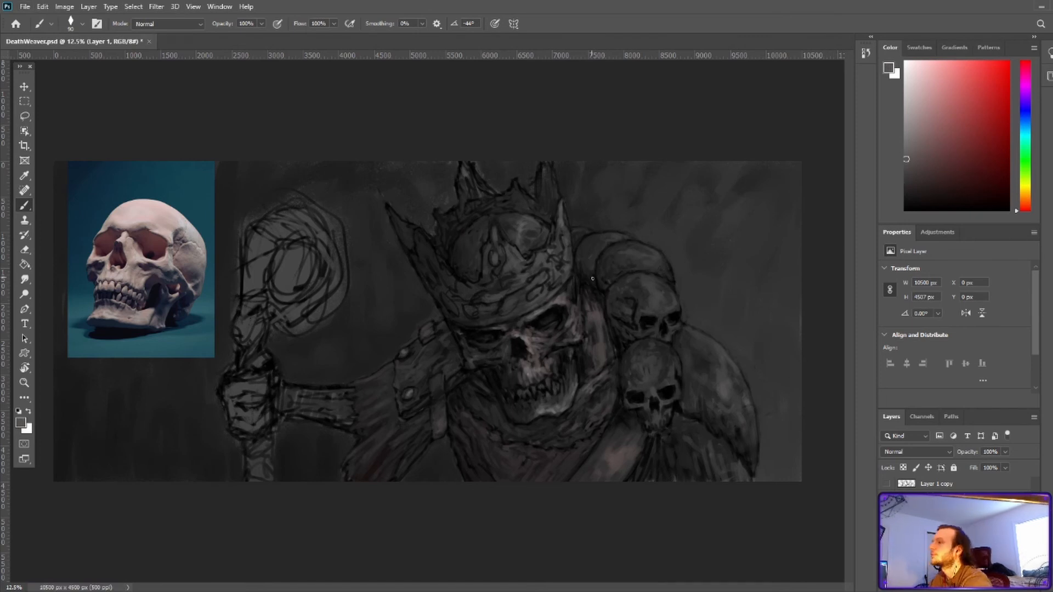
left_click(574, 332, "alt")
left_click(583, 290, "alt")
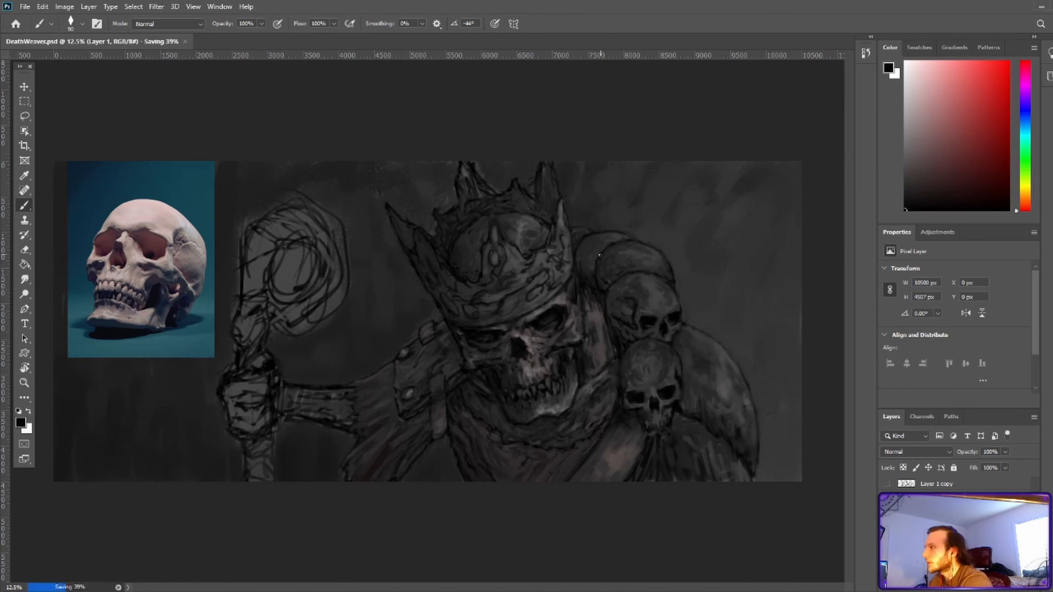
Touch up the narrow gap between the crown's rear rim and the adjoining shoulder skull with black and sampled grays
left_click(580, 278, "alt")
left_click(581, 279, "alt")
left_click(576, 241, "alt")
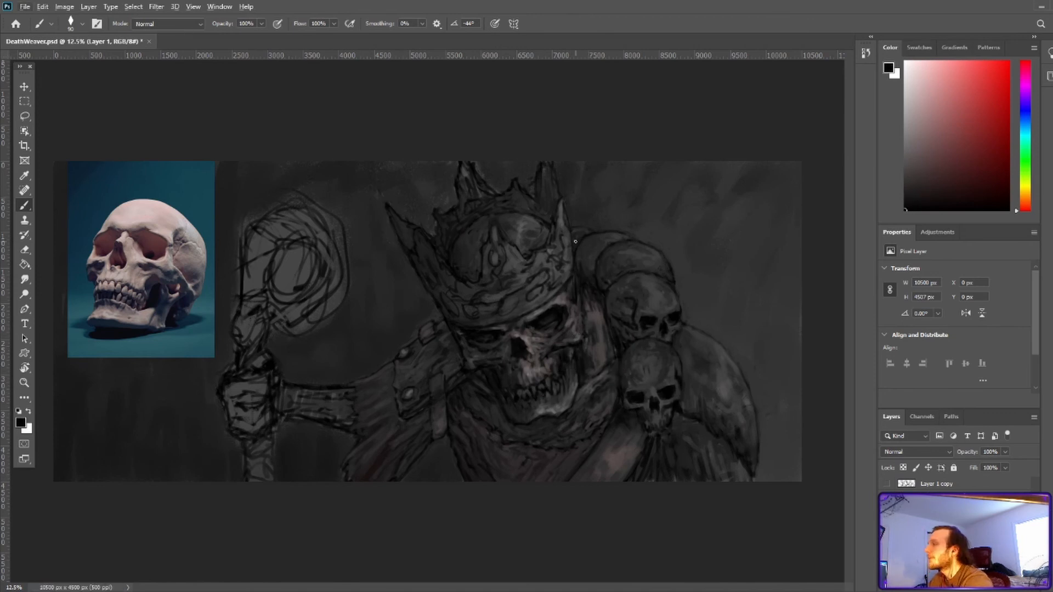
left_click(576, 287, "alt")
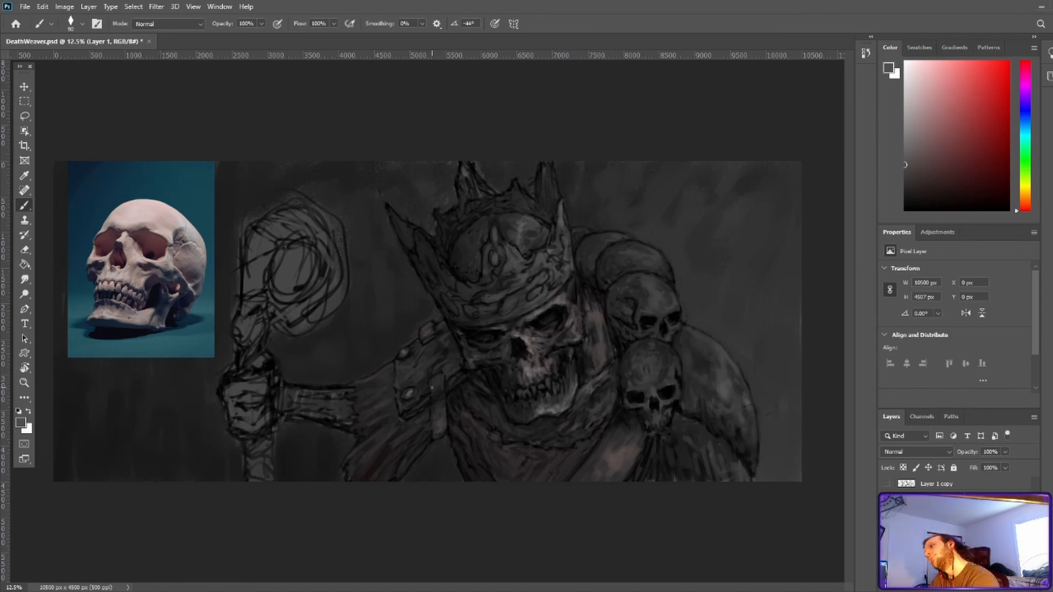
Refine the scarf's lower edge and the cloth fold beneath it with sampled dark grays and black, and save the document
left_click(560, 324, "alt")
left_click(582, 446, "alt")
left_click(572, 460, "alt")
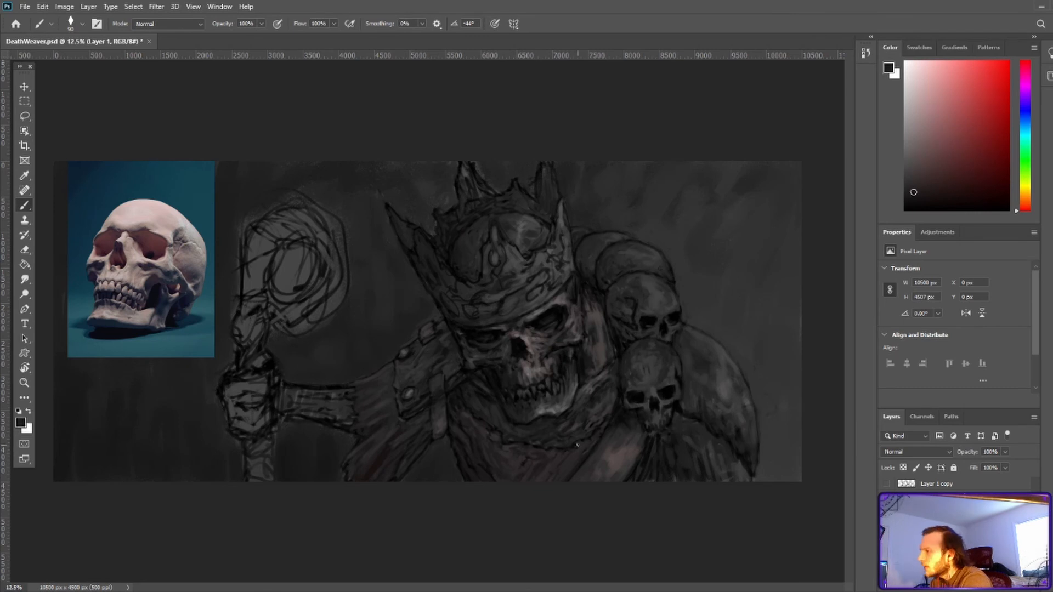
left_click(574, 454, "alt")
left_click(573, 445, "alt")
left_click(573, 451, "alt")
left_click(572, 455, "alt")
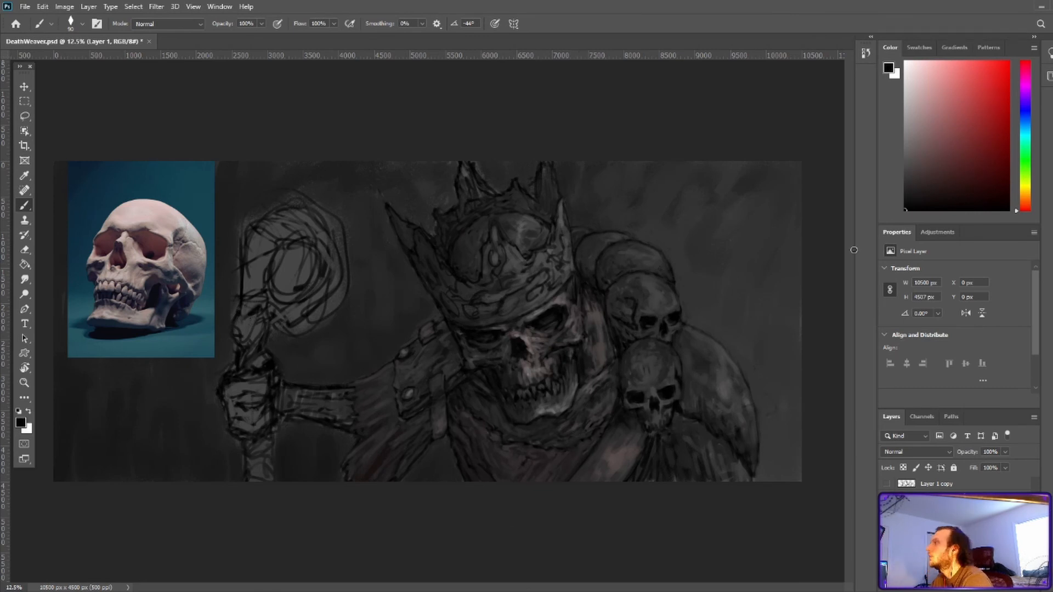
left_click(571, 461, "alt")
key("ctrl+s")
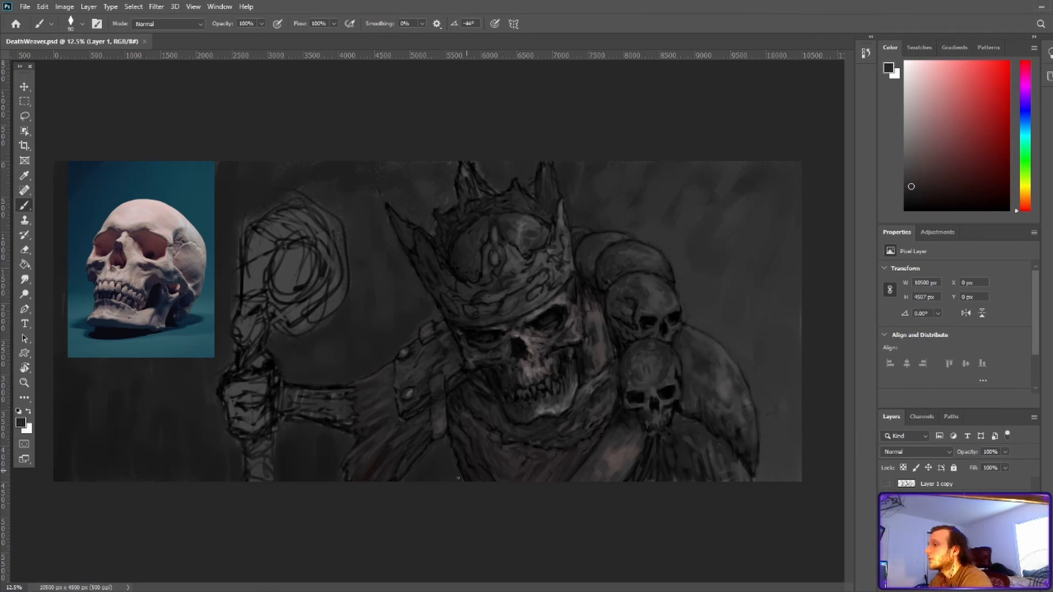
Darken the cloak folds below the shoulder armor and the scarf's edge beside the hanging strap with sampled near-blacks and black
left_click(407, 473, "alt")
left_click_drag(406, 476, 400, 482)
left_click(391, 464, "alt")
left_click(437, 432, "alt")
left_click(442, 432, "alt")
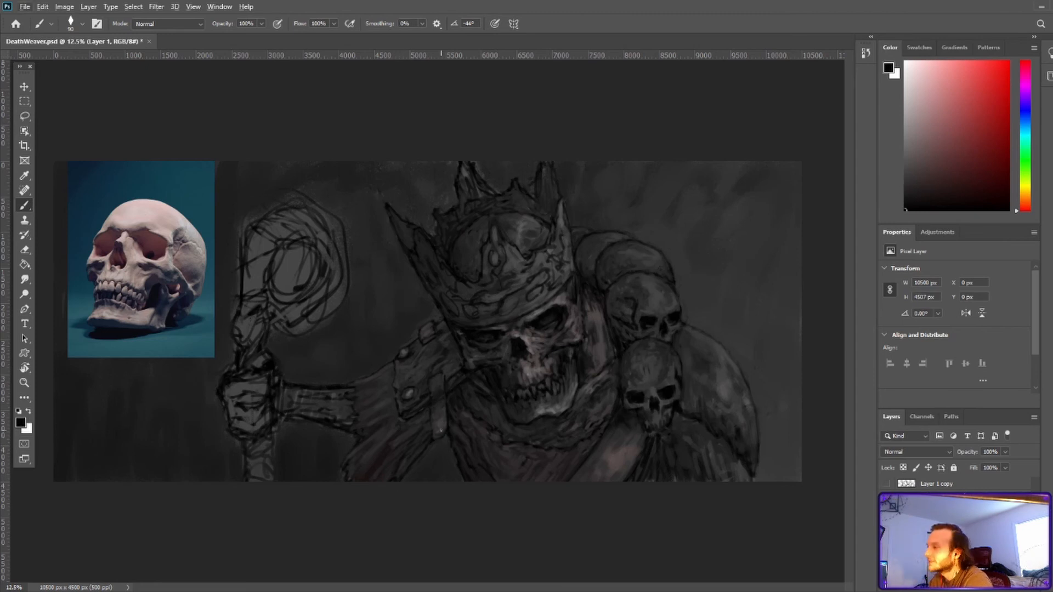
left_click(456, 411, "alt")
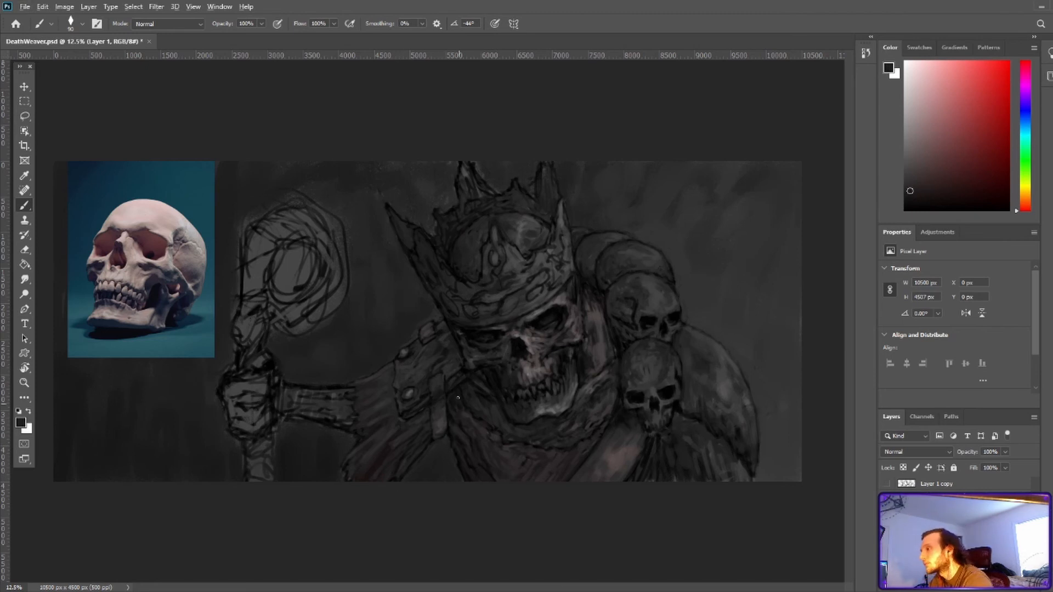
left_click_drag(910, 204, 880, 232)
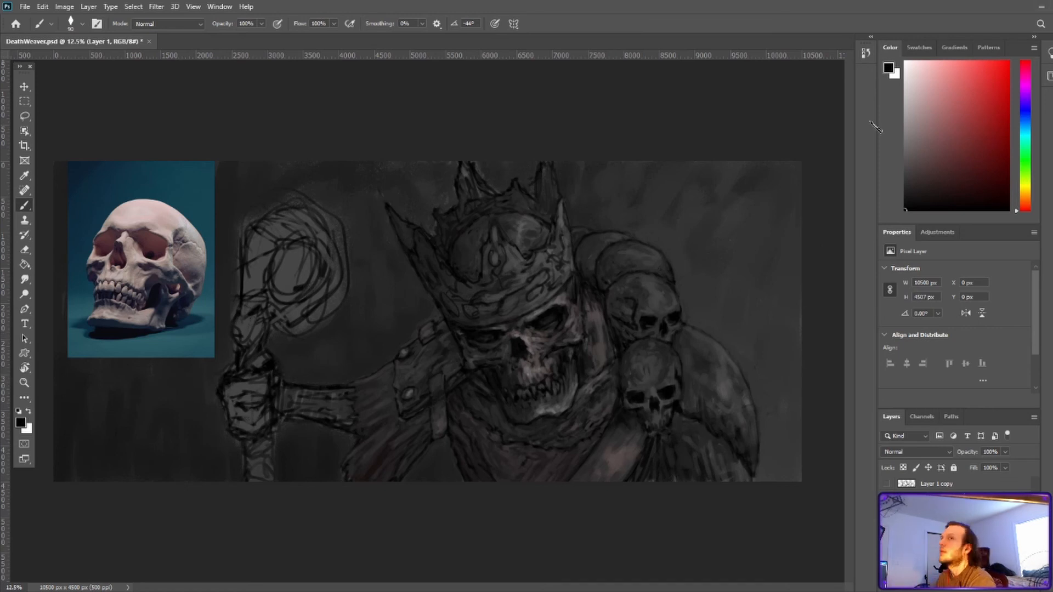
Shade the chest cloth under the scarf and define the hanging strap with black, sampled dark grays and a warm gray
left_click(510, 455, "alt")
left_click(906, 209)
left_click(474, 457, "alt")
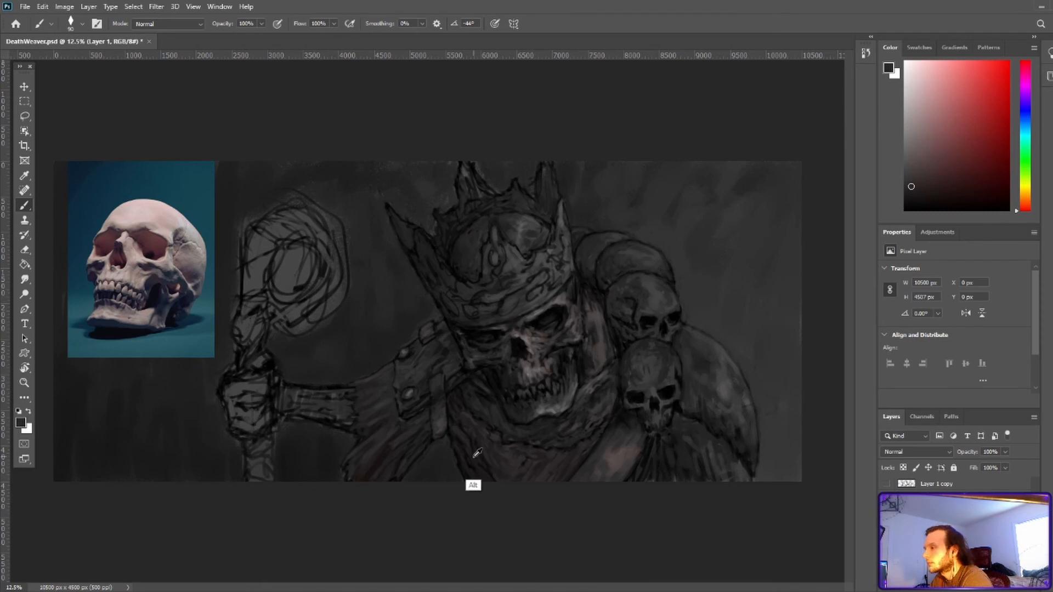
left_click(477, 453, "alt")
left_click(454, 433, "alt")
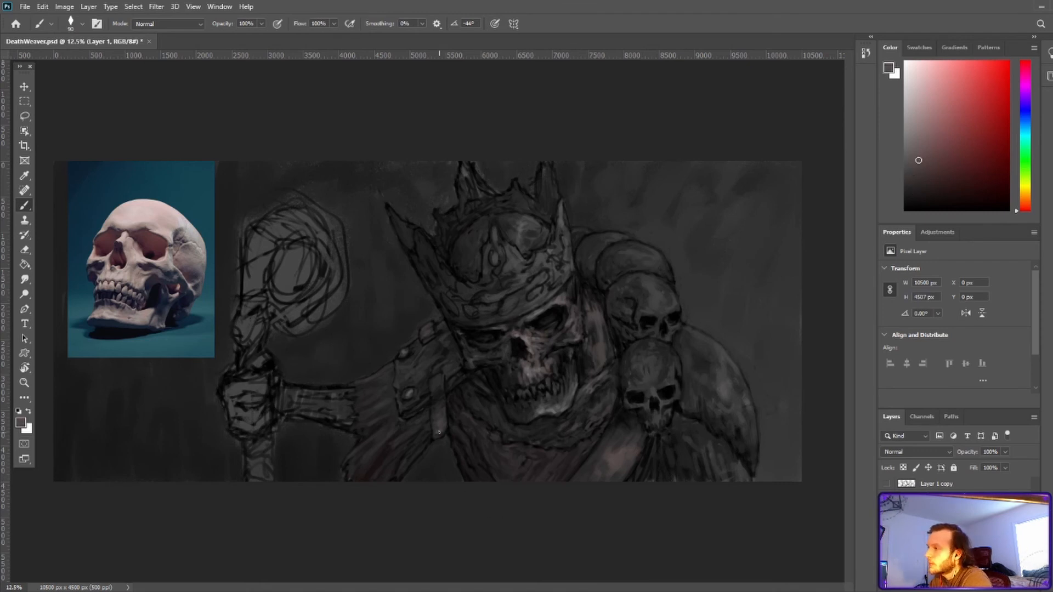
left_click(441, 431, "alt")
left_click(442, 398, "alt")
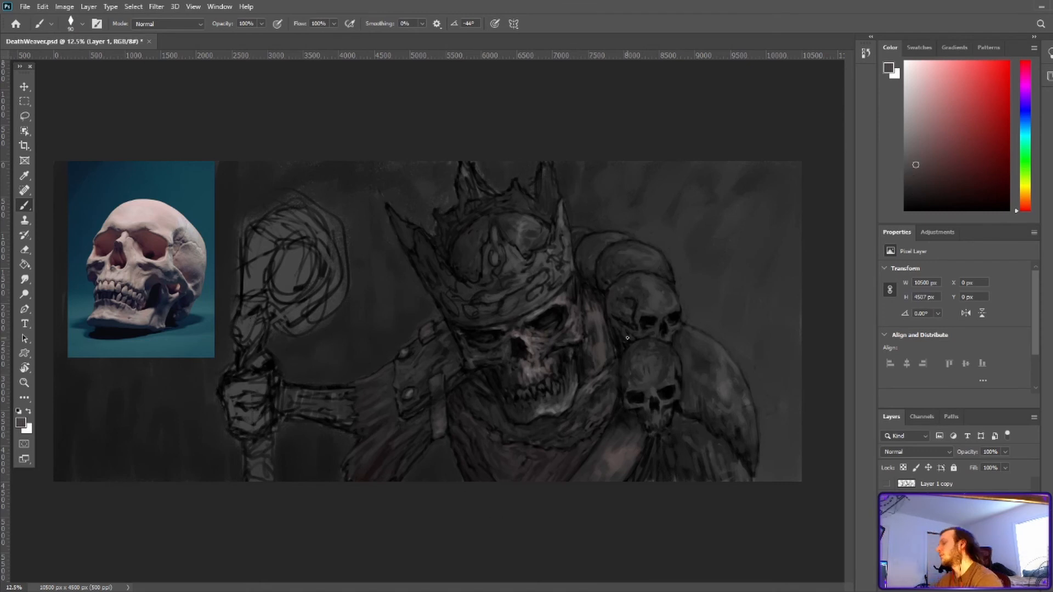
Paint the scarf folds beside the jaw, next to the lower shoulder skull, with sampled dark grays and near-black
left_click(590, 395, "alt")
left_click(595, 387, "alt")
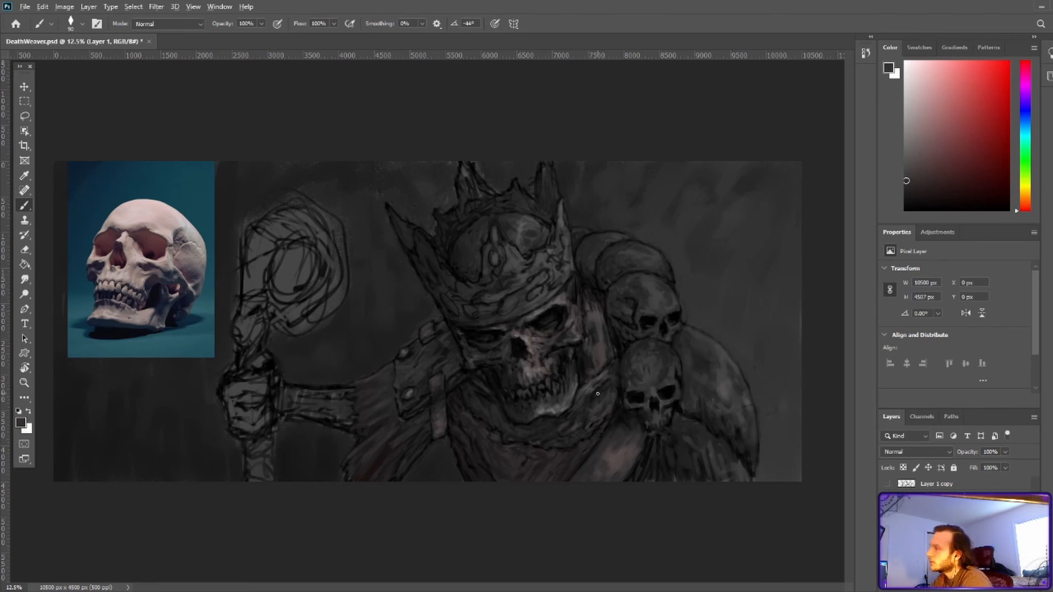
left_click(606, 386, "alt")
left_click(586, 410, "alt")
left_click_drag(615, 377, 606, 386)
left_click(593, 402, "alt")
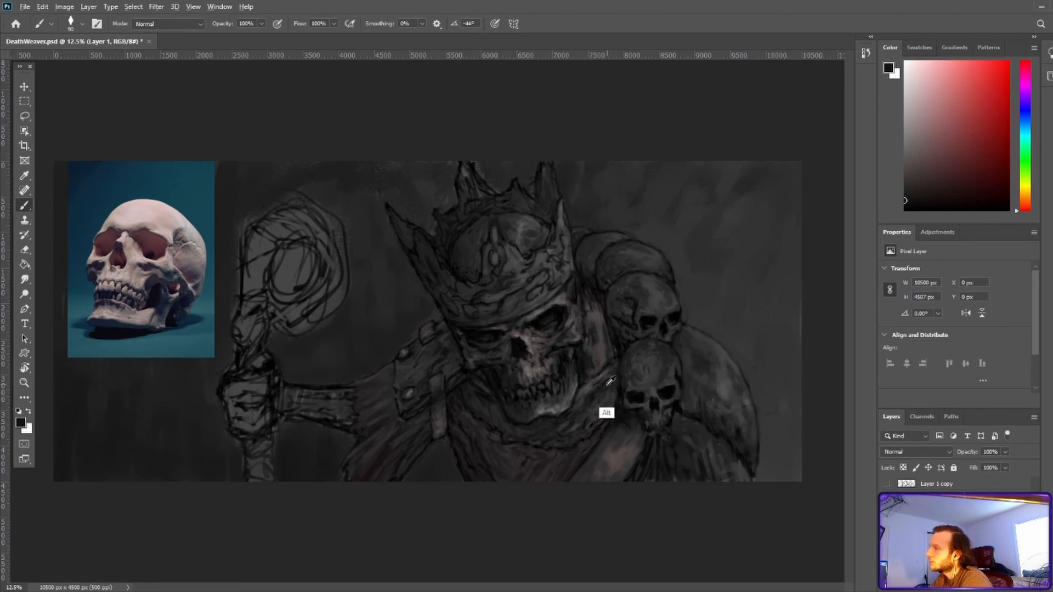
left_click(602, 381, "alt")
left_click(602, 389, "alt")
Deepen the scarf's upper edge beside the jaw with a dark reddish near-black and sampled tones, and save the document
left_click(929, 203)
left_click(933, 193)
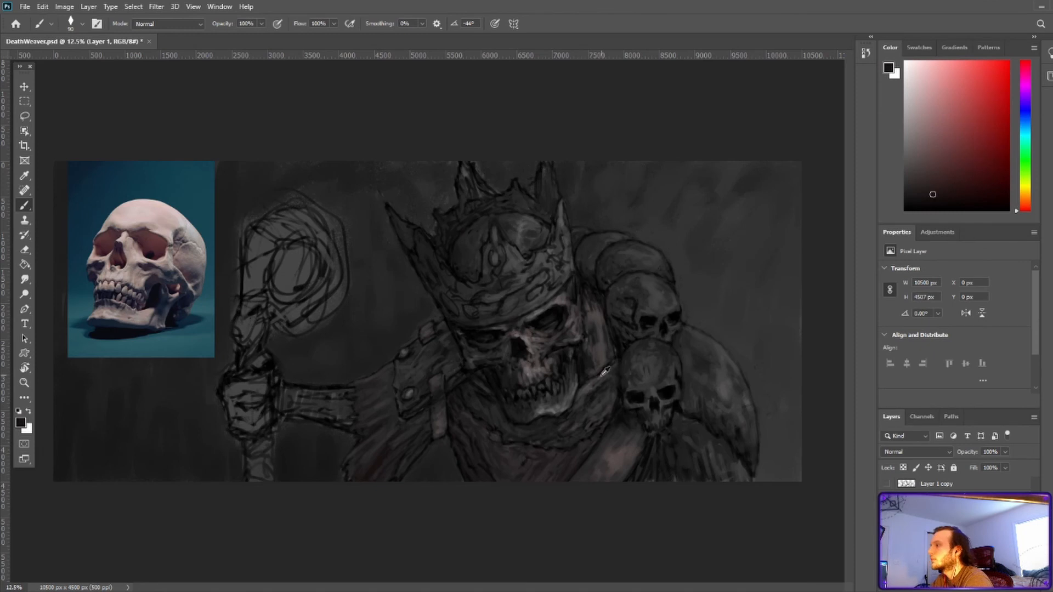
left_click(605, 371, "alt")
left_click(611, 364, "alt")
left_click(593, 390, "alt")
mouse_move(615, 371)
left_mouse_down()
mouse_move(594, 389)
mouse_move(524, 394)
left_mouse_up()
left_click(606, 380, "alt")
key("ctrl+s")
Refine the main skull's teeth and the gaps between them with black and sampled grays, and save the document
left_click(572, 385, "alt")
left_click(533, 397, "alt")
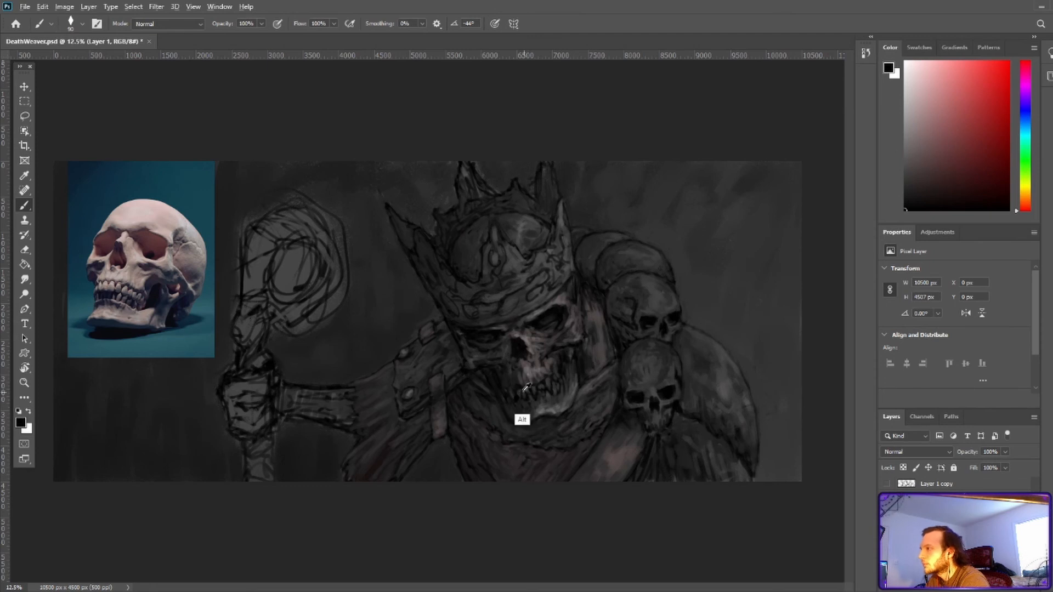
left_click(523, 393, "alt")
left_click(519, 382, "alt")
left_click(529, 409, "alt")
key("ctrl+s")
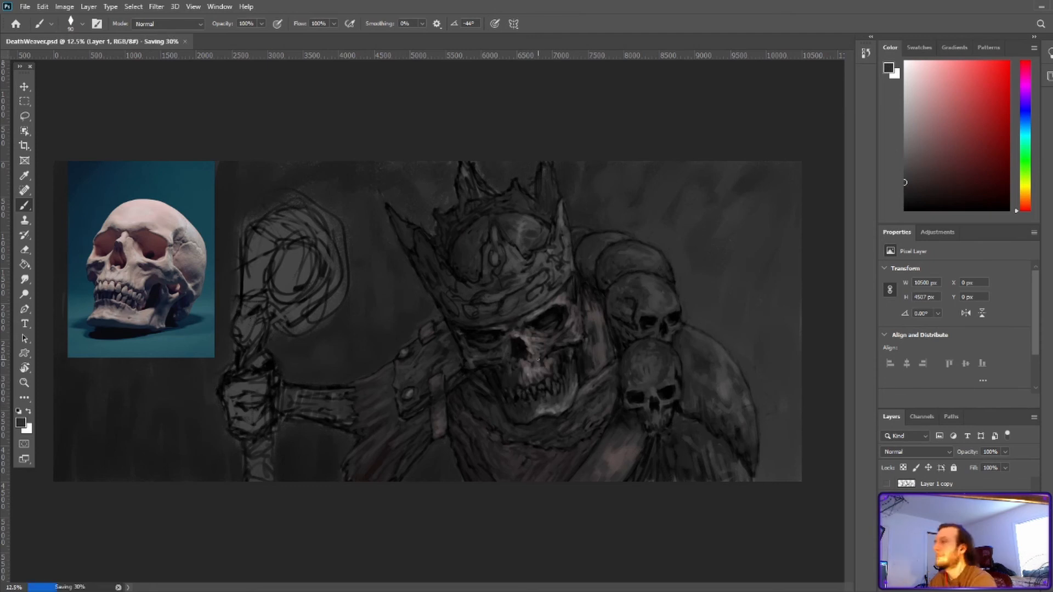
Darken the main skull's nasal cavity and the nose bridge above it with near-black and black
left_click(522, 350, "alt")
left_click_drag(520, 346, 523, 354)
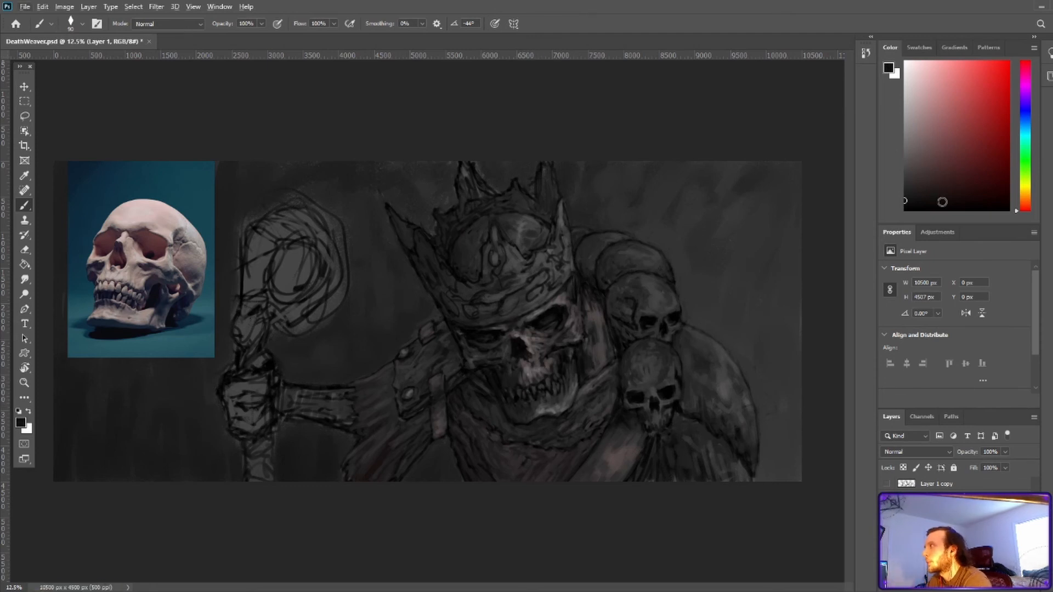
left_click_drag(942, 202, 905, 210)
left_click(514, 336, "alt")
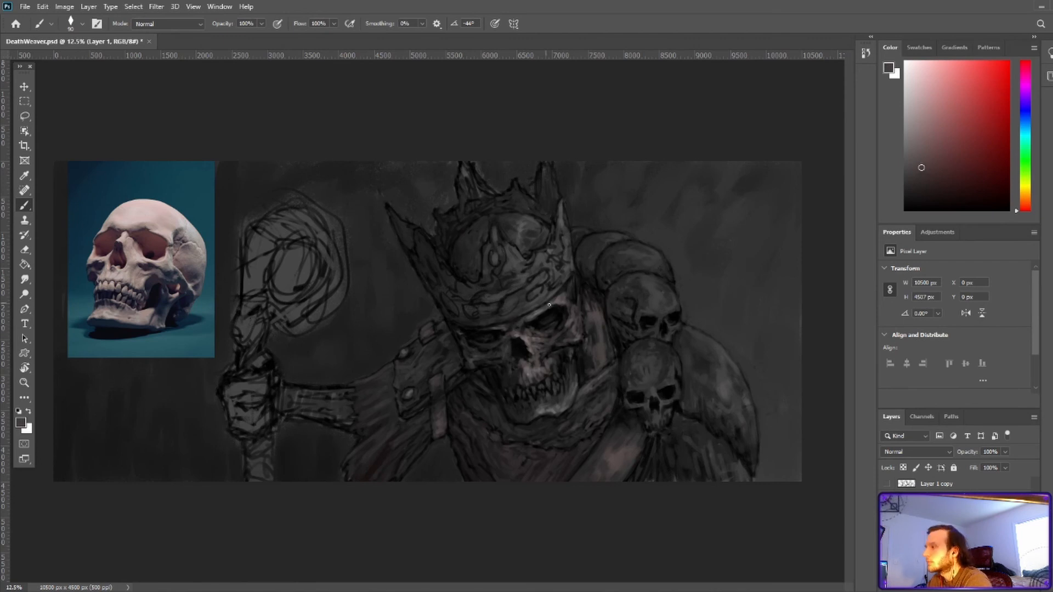
Rework the brow ridges above both eye sockets of the main skull with sampled grays and black
left_click(470, 336, "alt")
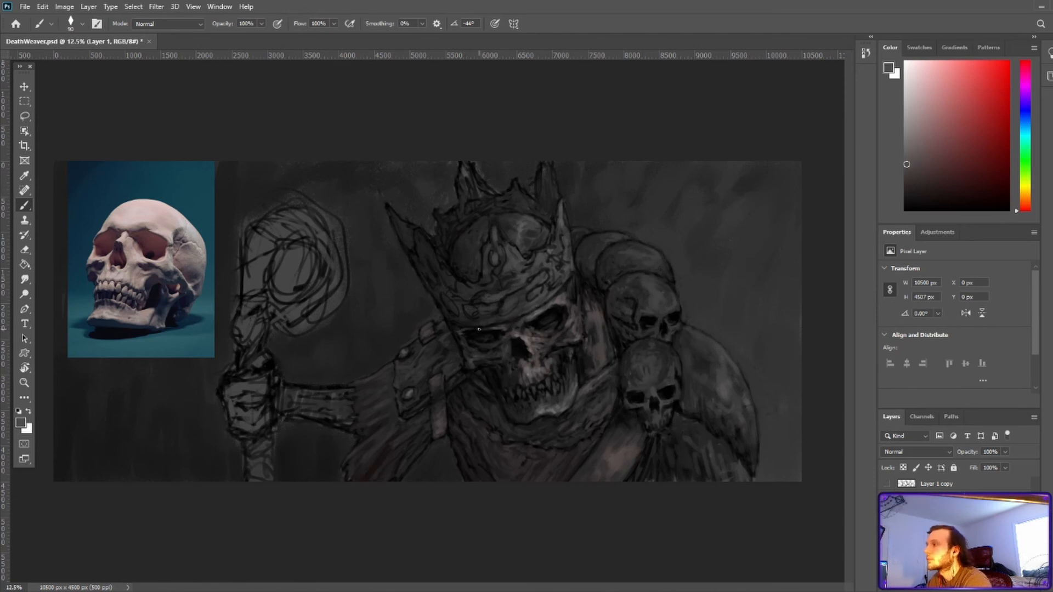
left_click(479, 335, "alt")
left_click(566, 299, "alt")
left_click(544, 308, "alt")
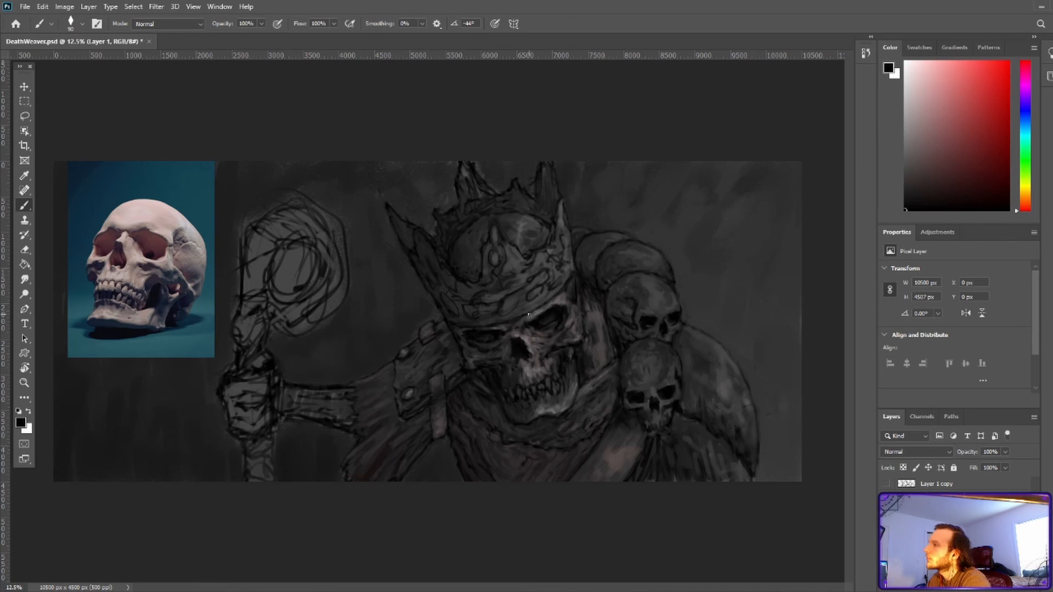
Refine the crown's rim beside the rear shoulder skulls with sampled dark grays, and save the document
left_click(583, 265, "alt")
left_click_drag(574, 275, 562, 289)
left_click(571, 281, "alt")
left_click(577, 268, "alt")
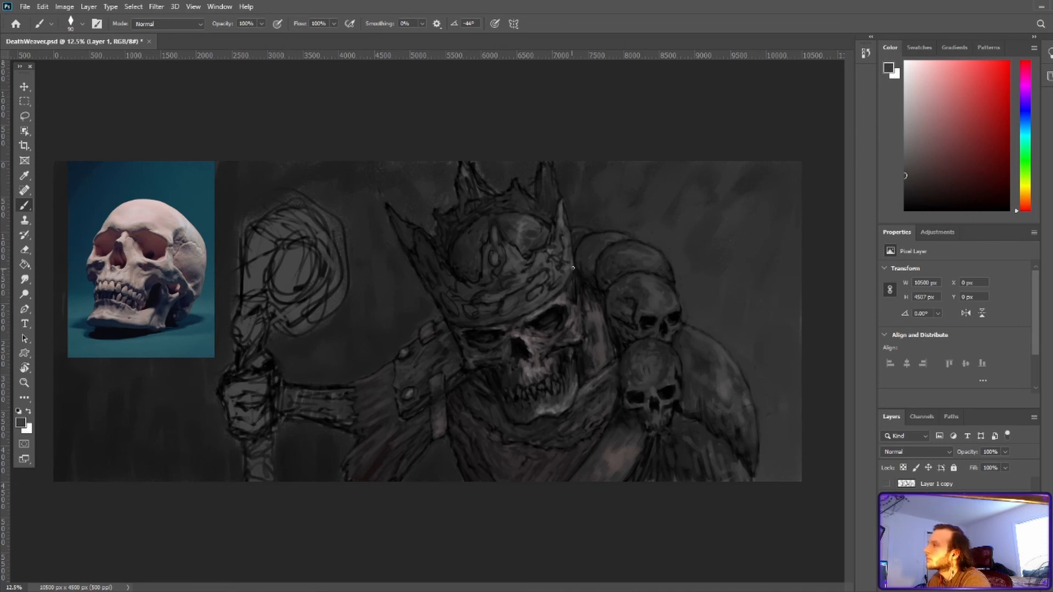
left_click(573, 268, "alt")
left_click(562, 296, "alt")
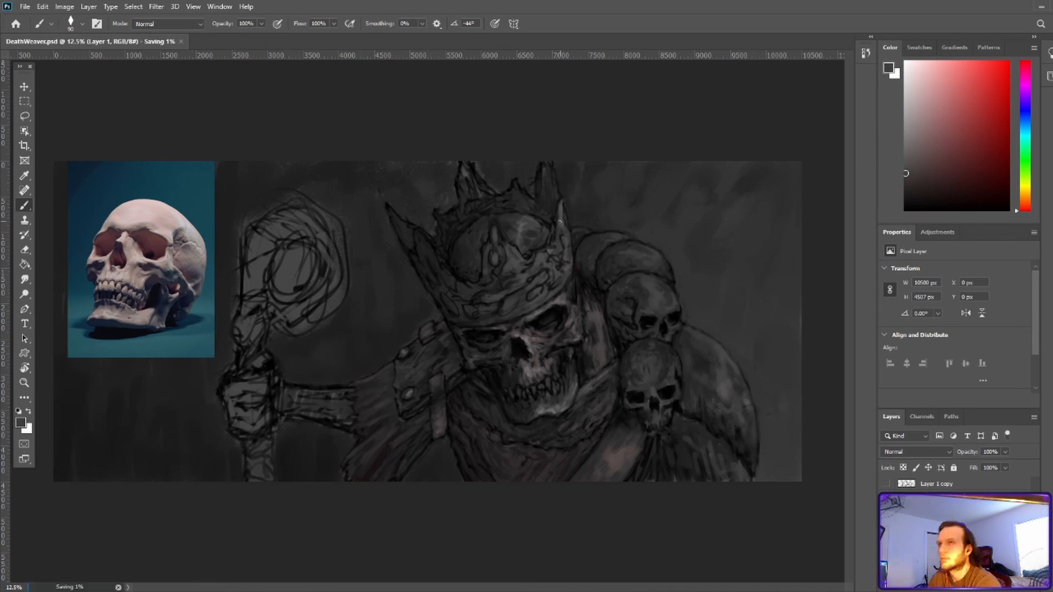
left_click(568, 290, "alt")
Shade the main skull's cheekbone on the staff side with sampled dark grays
left_click(483, 351, "alt")
left_click(474, 357, "alt")
left_click(476, 355, "alt")
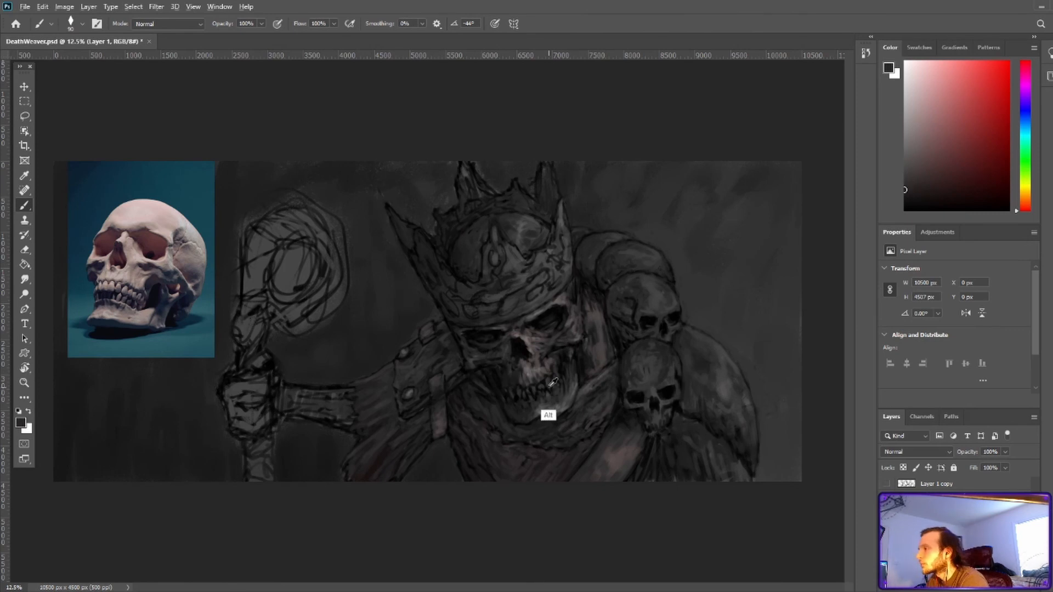
Shade the main skull's cheek hollow and rear jawbone beside the scarf with sampled dark grays and near-black
left_click(564, 377, "alt")
left_click(565, 373, "alt")
left_click(571, 364, "alt")
left_click(572, 359, "alt")
left_click_drag(571, 356, 584, 379)
left_click(574, 357, "alt")
left_click(573, 360, "alt")
left_click(590, 371, "alt")
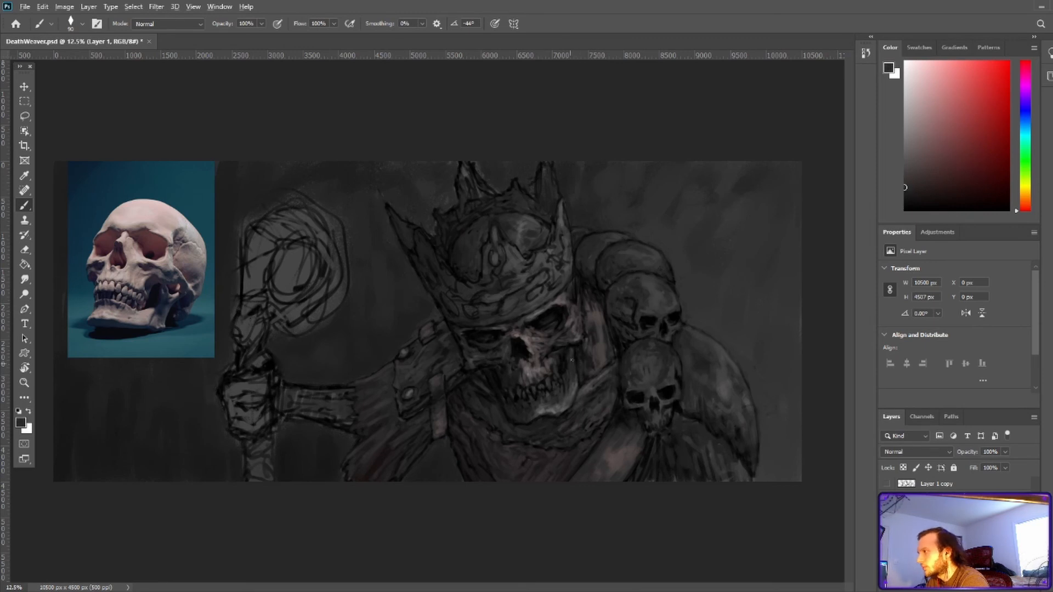
left_click(583, 366, "alt")
left_click(569, 380, "alt")
Define the main skull's outer cheekbone below the temple with black and sampled tones, and save the document
left_click(574, 342, "alt")
left_click(579, 341, "alt")
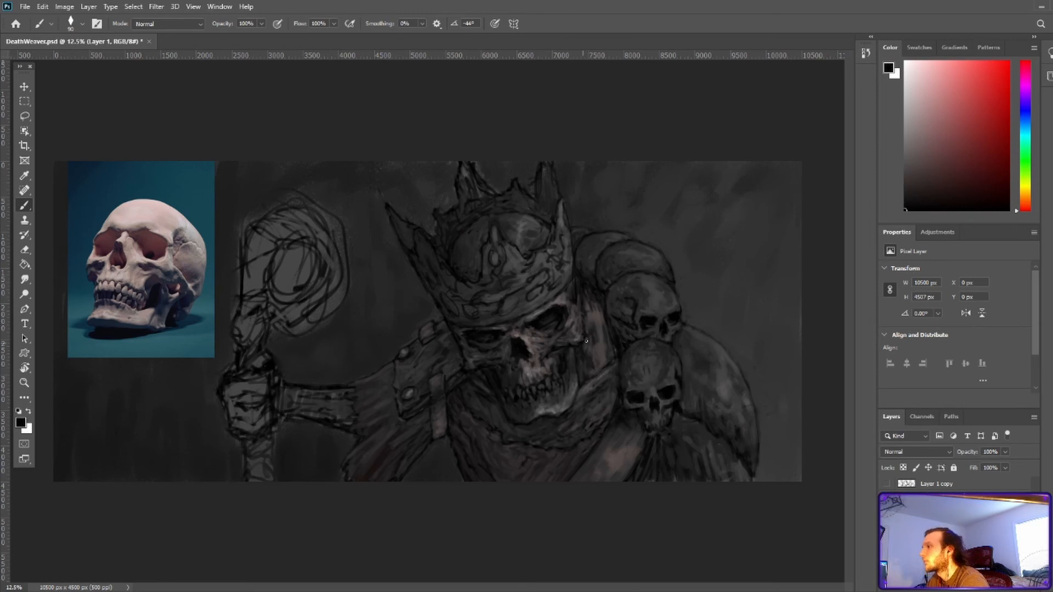
left_click(580, 332, "alt")
left_click_drag(580, 329, 581, 339)
key("ctrl+s")
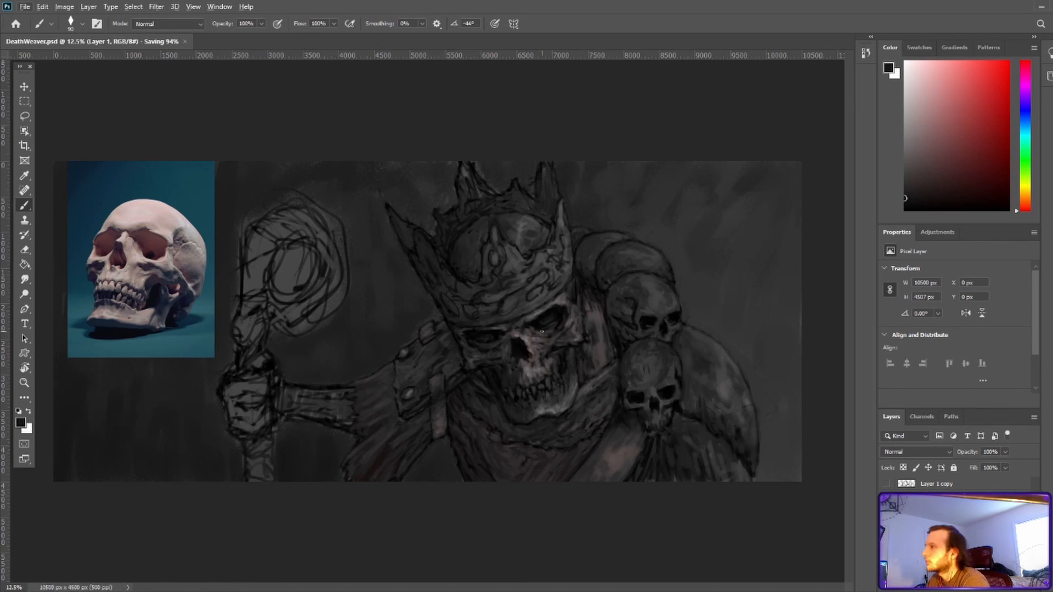
Touch up the nose bridge, the adjacent eye socket and the crown's rim with sampled near-black and dark grays
left_click(513, 335, "alt")
left_click_drag(515, 333, 509, 332)
left_click(516, 331, "alt")
left_click(541, 324, "alt")
left_click(564, 287, "alt")
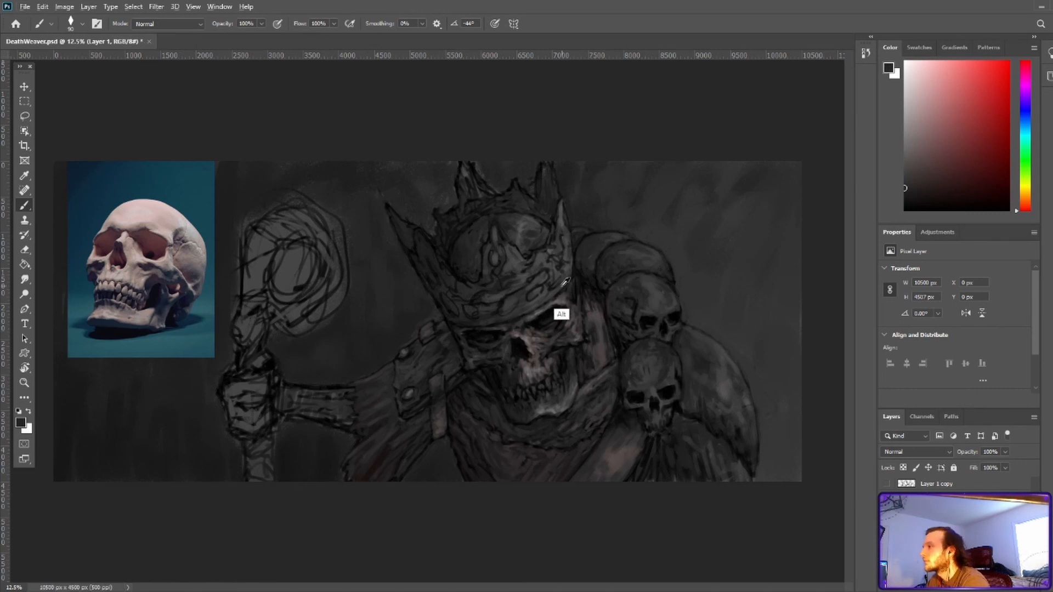
Darken the jaw's edge against the scarf with black, and save the document
left_click(548, 371, "alt")
left_click(586, 382, "alt")
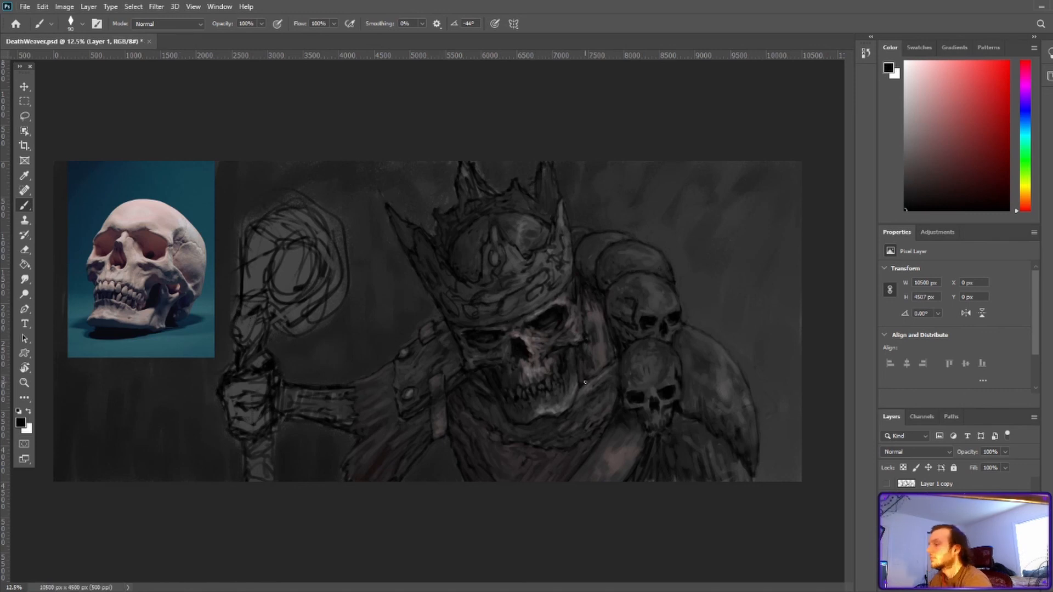
key("ctrl+s")
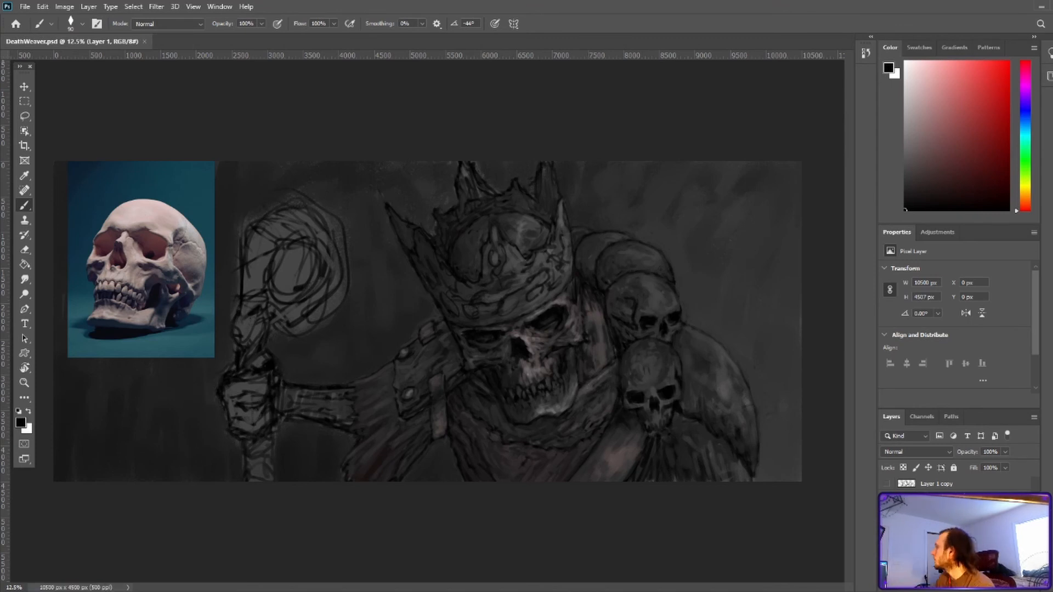
Refine the main skull's eye sockets and the staff-side brow under the crown with black and sampled grays, and save the document
left_click_drag(535, 335, 571, 326)
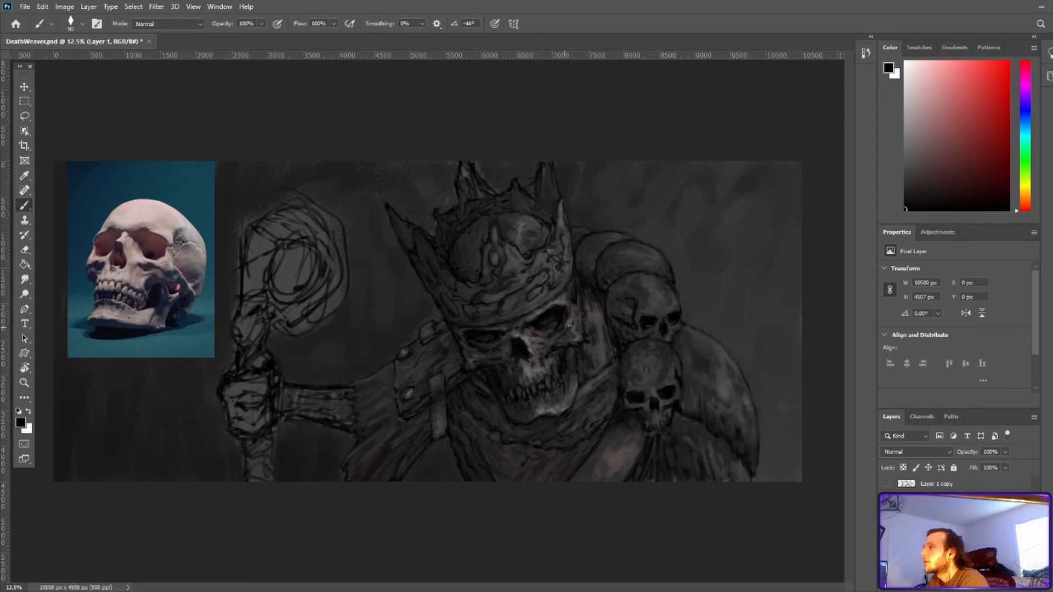
left_click(492, 327, "alt")
left_click(476, 331, "alt")
left_click(467, 323, "alt")
left_click_drag(461, 321, 472, 330)
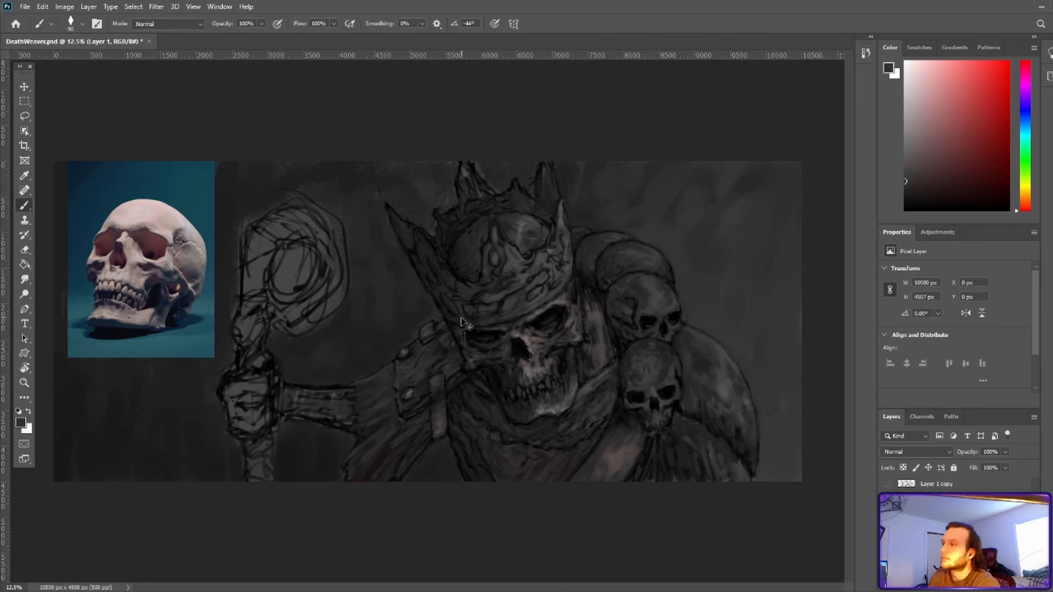
key("ctrl+s")
Refine the main skull's lower jaw and chin contour with sampled grays and near-black, and save the document
left_click(513, 407, "alt")
left_click(521, 409, "alt")
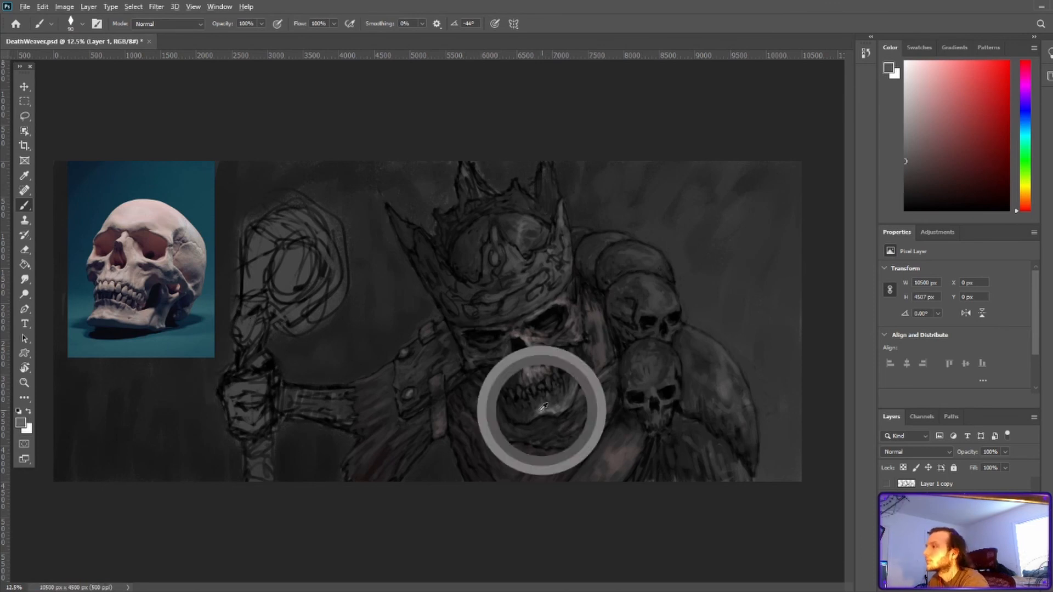
left_click(520, 411, "alt")
key("ctrl+s")
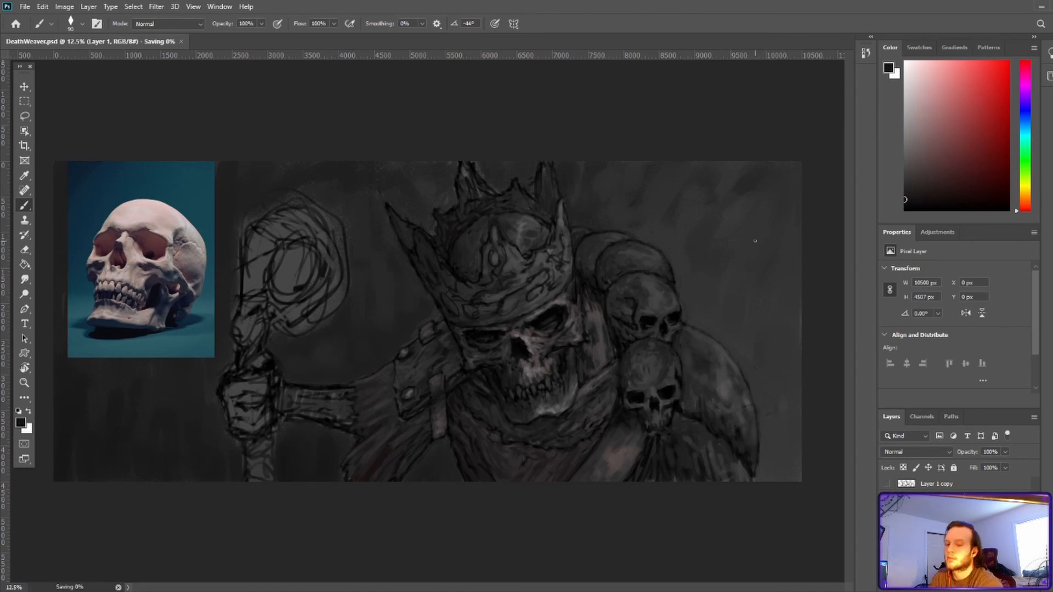
left_click_drag(539, 412, 521, 411)
left_click(515, 409, "alt")
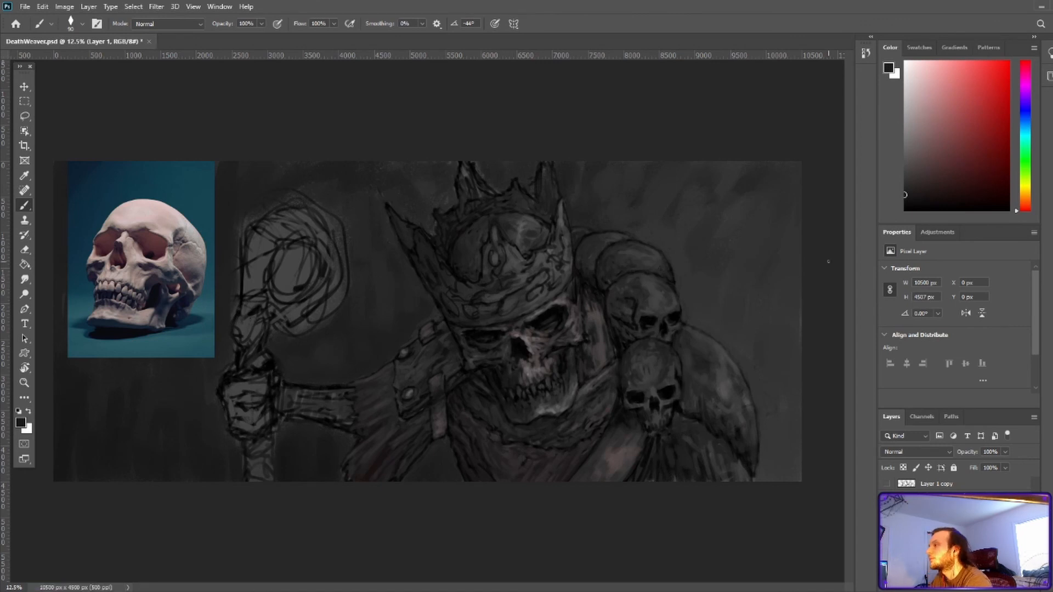
key("ctrl+s")
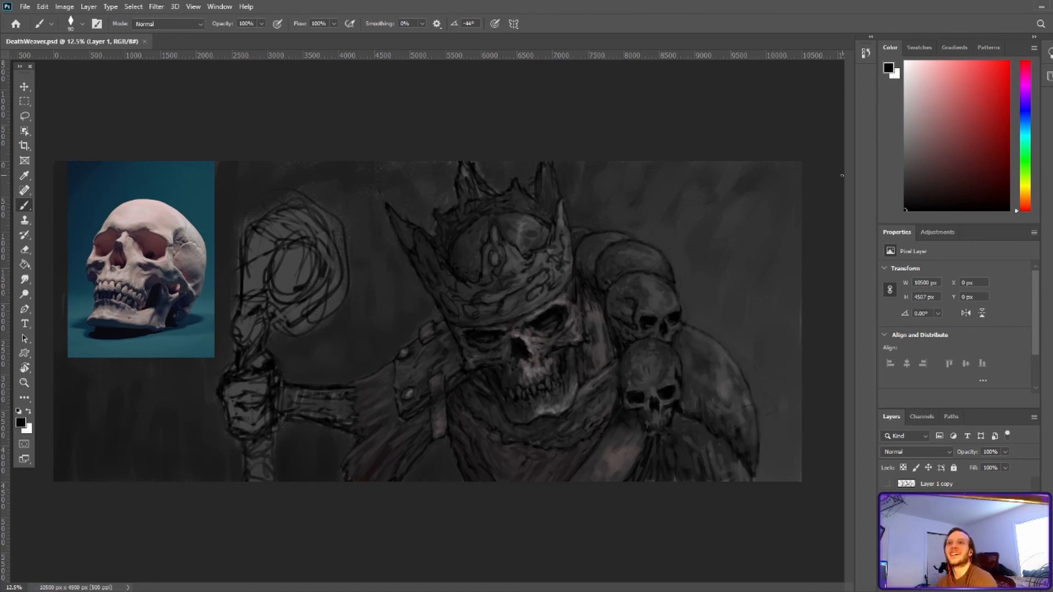
Refine the crown's staff-side spike and back rim with black and sampled dark grays
left_click(632, 192, "alt")
key("bracketright")
left_click_drag(929, 188, 905, 211)
left_click_drag(437, 210, 440, 213)
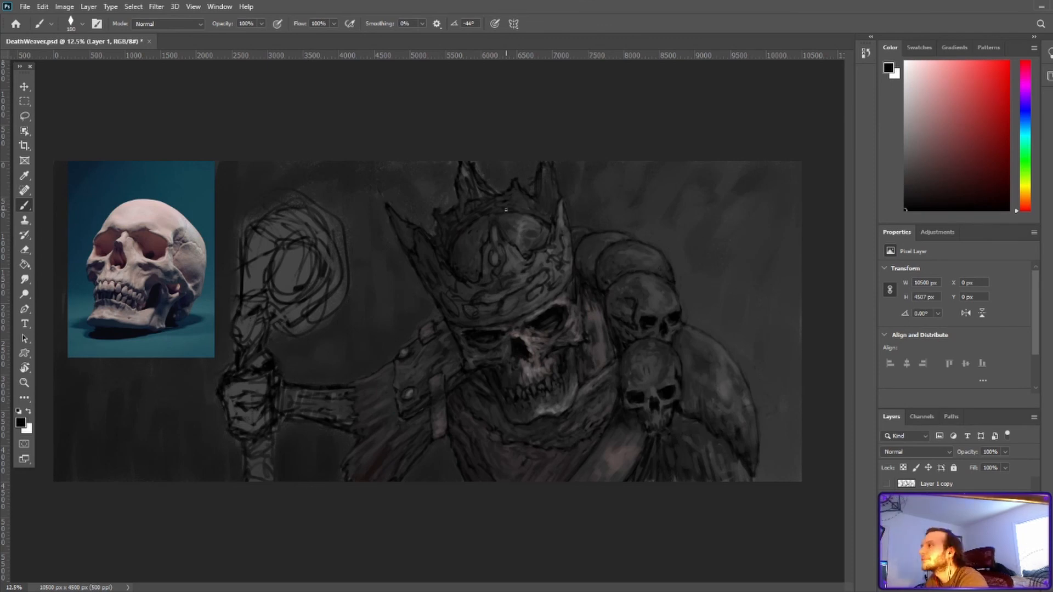
left_click(504, 183, "alt")
left_click(482, 177, "alt")
left_click(477, 180, "alt")
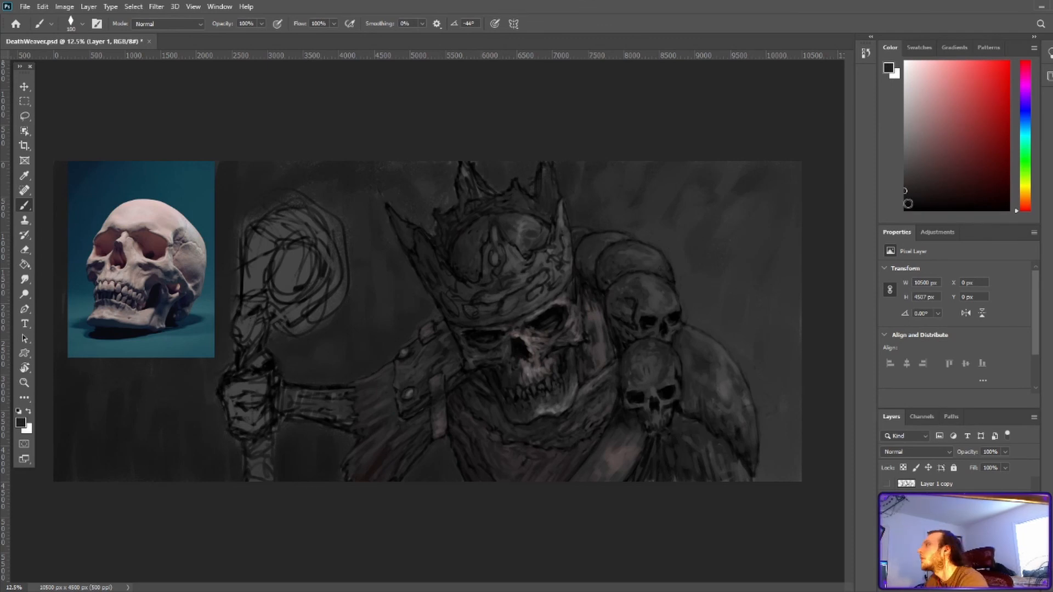
left_click(909, 205)
Sharpen the crown's tall back spike opposite the staff with sampled grays and black, and save the document
left_click(463, 244, "alt")
left_click(535, 168, "alt")
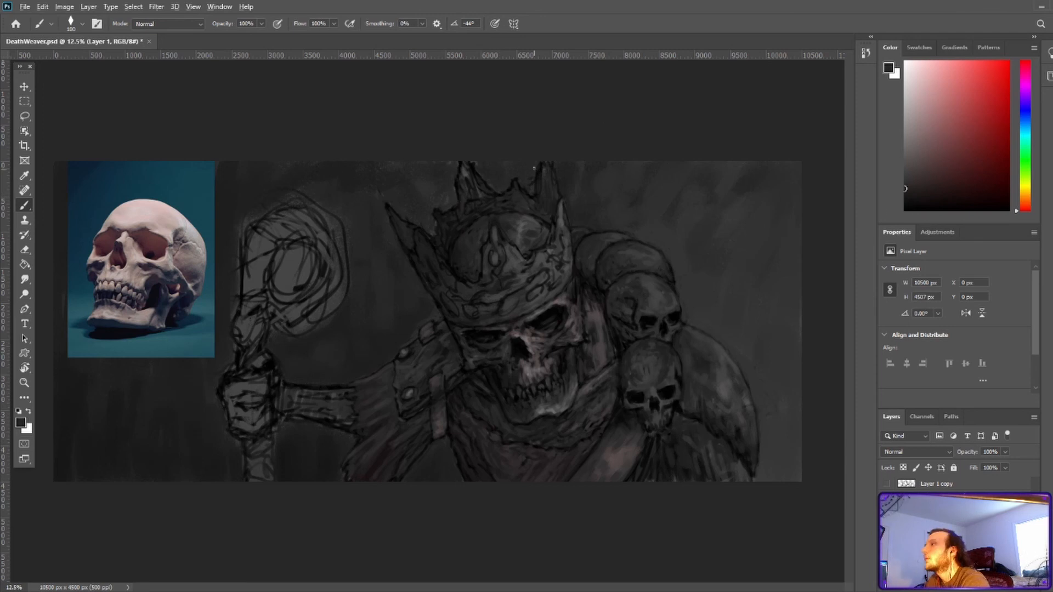
left_click(532, 184, "alt")
key("bracketleft")
left_click(555, 160, "alt")
left_click(905, 209)
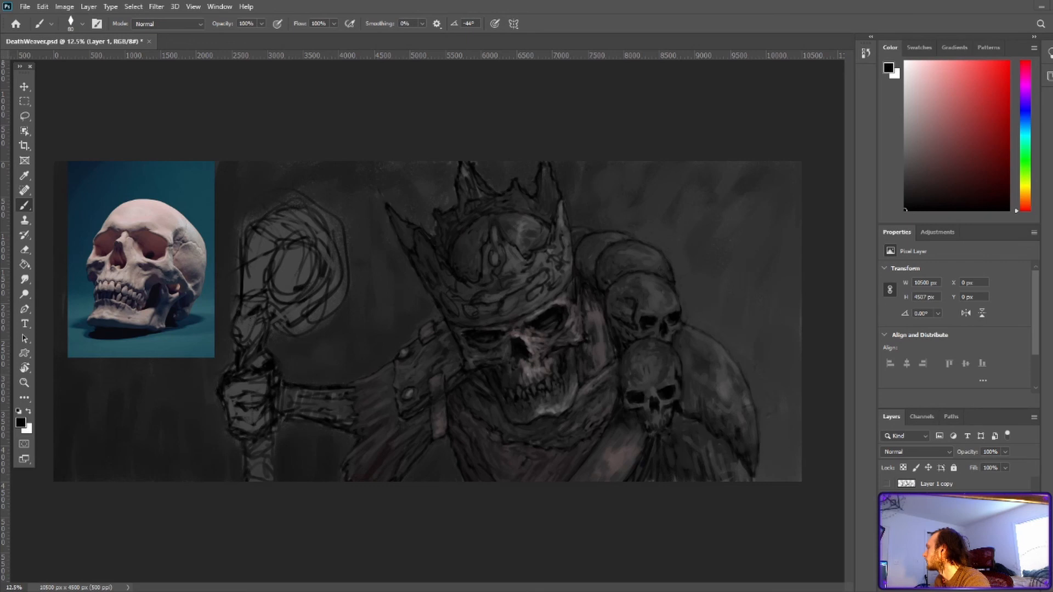
key("ctrl+s")
Paint the background beside the crown's staff-side spike and shade that spike with sampled dark grays
left_click(905, 192)
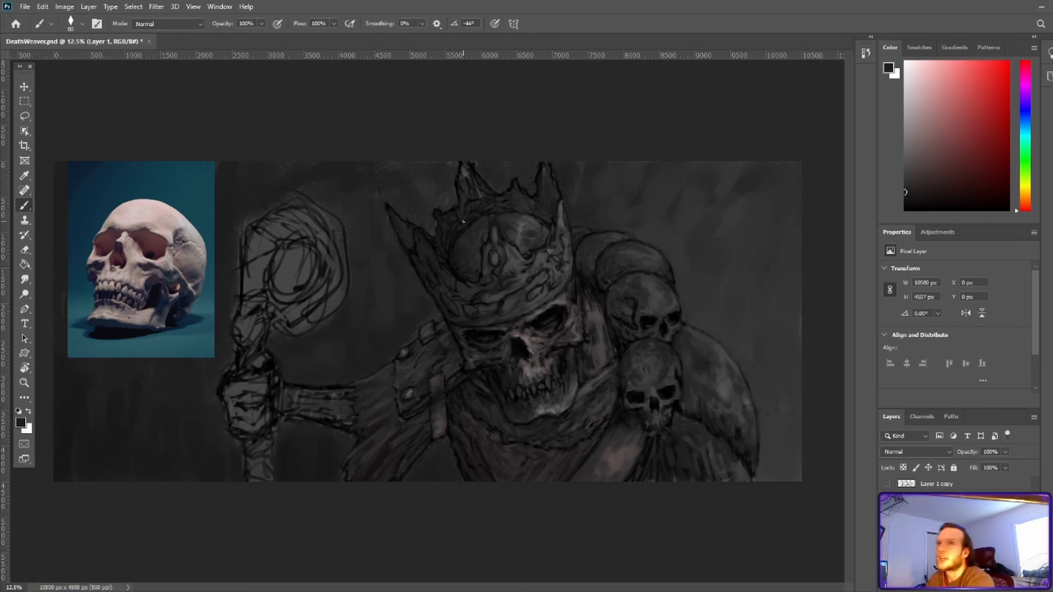
left_click(399, 198, "alt")
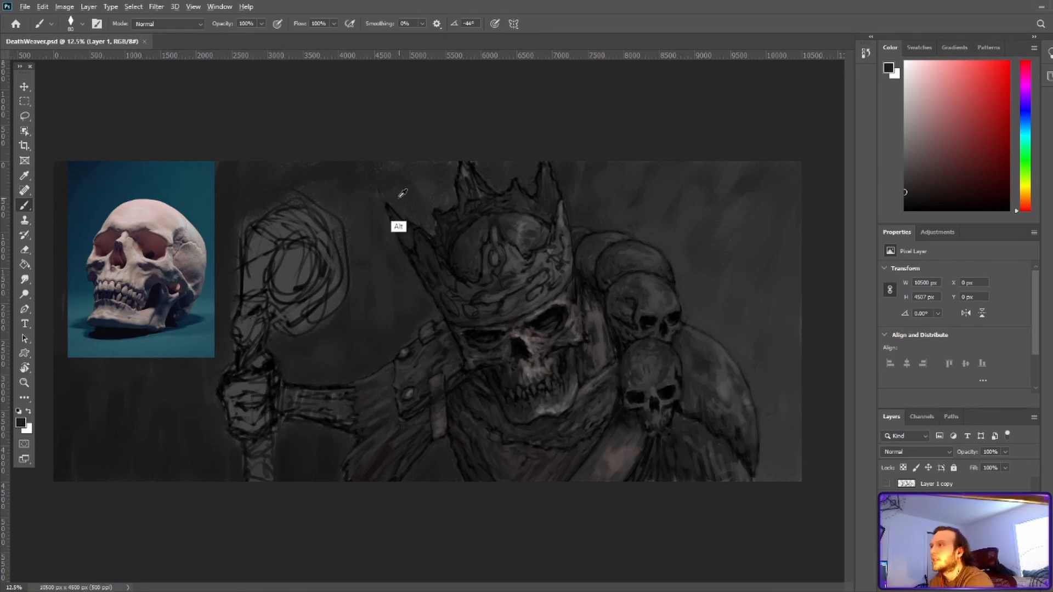
key("bracketright")
key("bracketright")
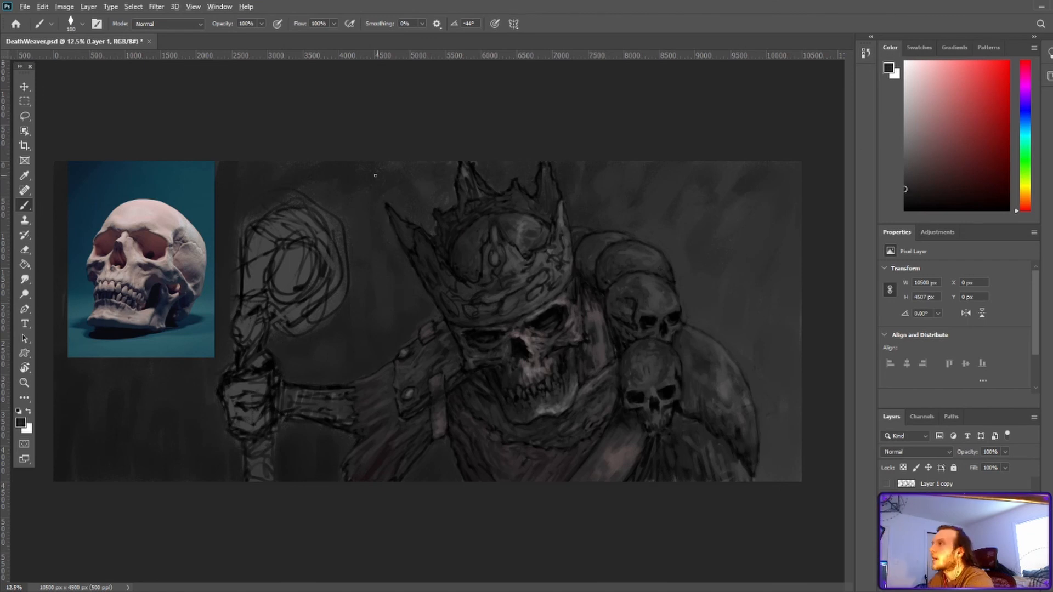
left_click(418, 239, "alt")
key("bracketleft")
key("bracketleft")
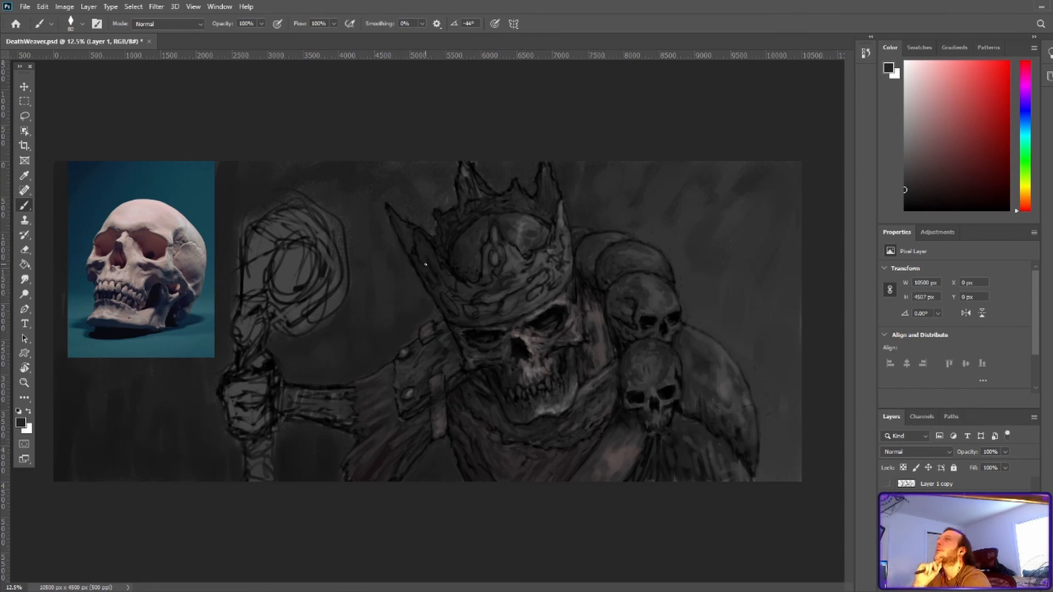
mouse_move(905, 183)
left_mouse_down()
mouse_move(882, 176)
mouse_move(883, 190)
left_mouse_up()
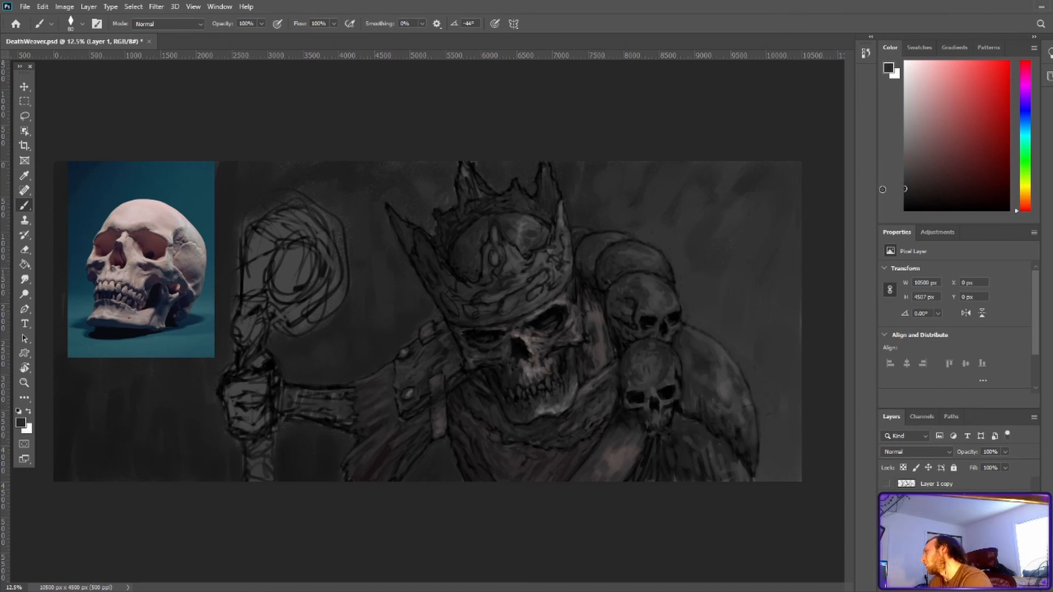
Touch up the crown's back points and inner rim with sampled dark grays
left_click(473, 210, "alt")
left_click(471, 178, "alt")
left_click(474, 203, "alt")
left_click(482, 211, "alt")
left_click(476, 228, "alt")
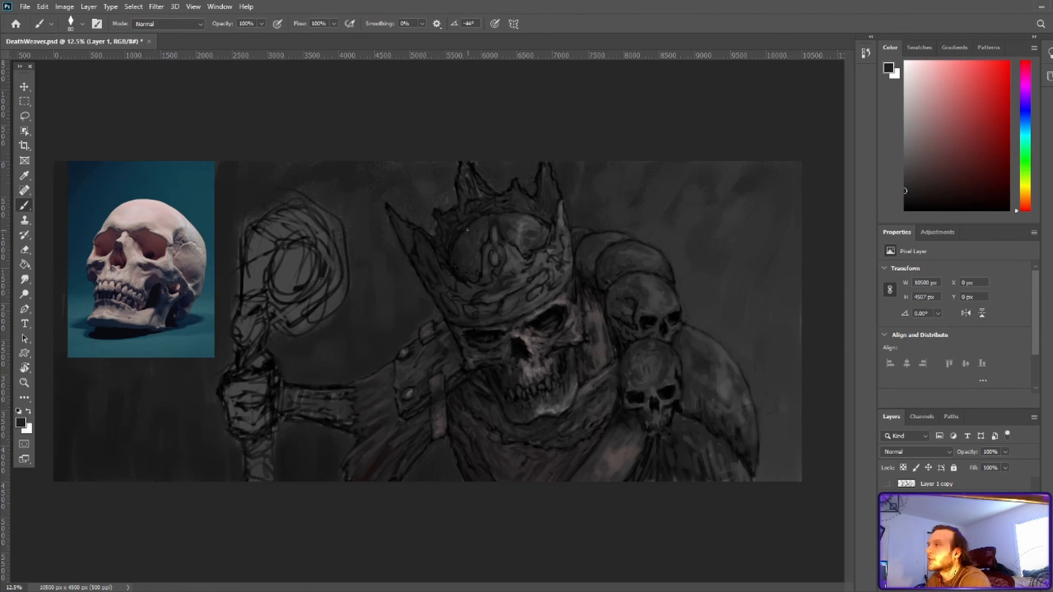
left_click(495, 210, "alt")
left_click(536, 254, "alt")
left_click(550, 176, "alt")
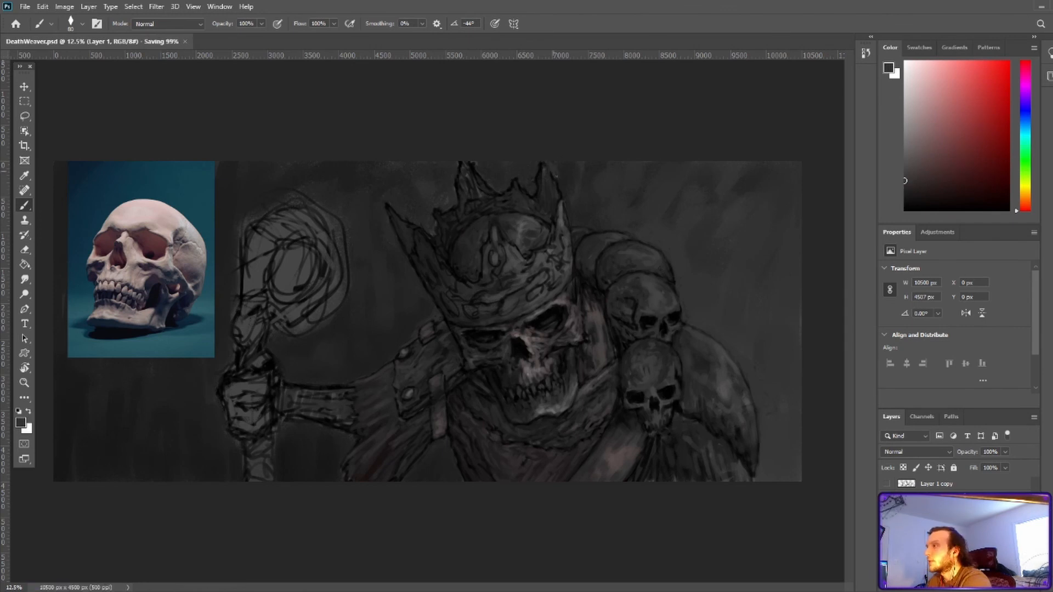
Shade the staff-side half of the skull dome inside the crown with sampled near-black grays and a larger brush
left_click(463, 264, "alt")
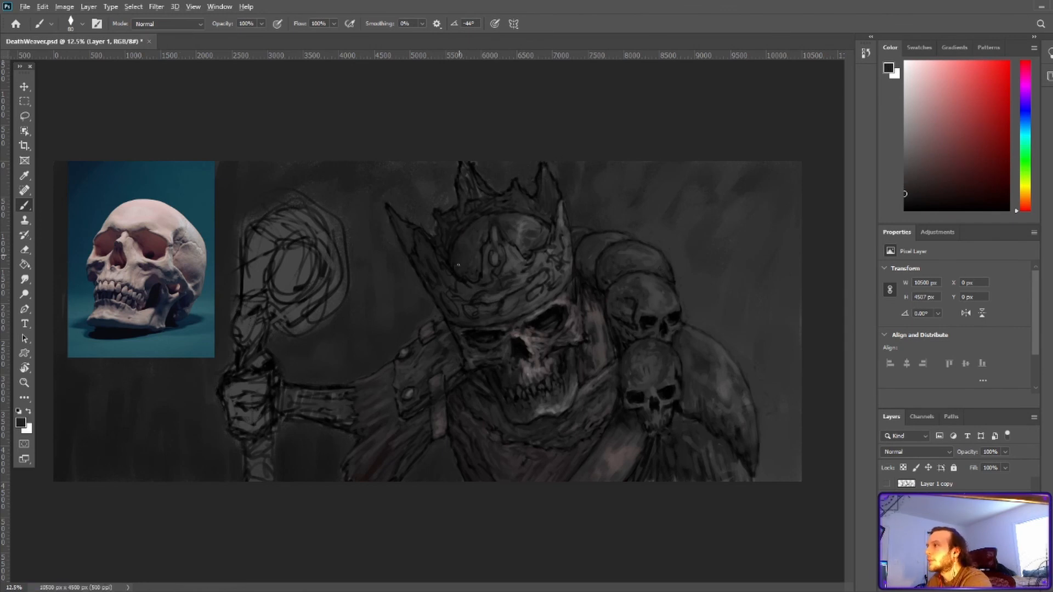
left_click(457, 250, "alt")
left_click(467, 263, "alt")
key("bracketright")
key("bracketright")
key("bracketright")
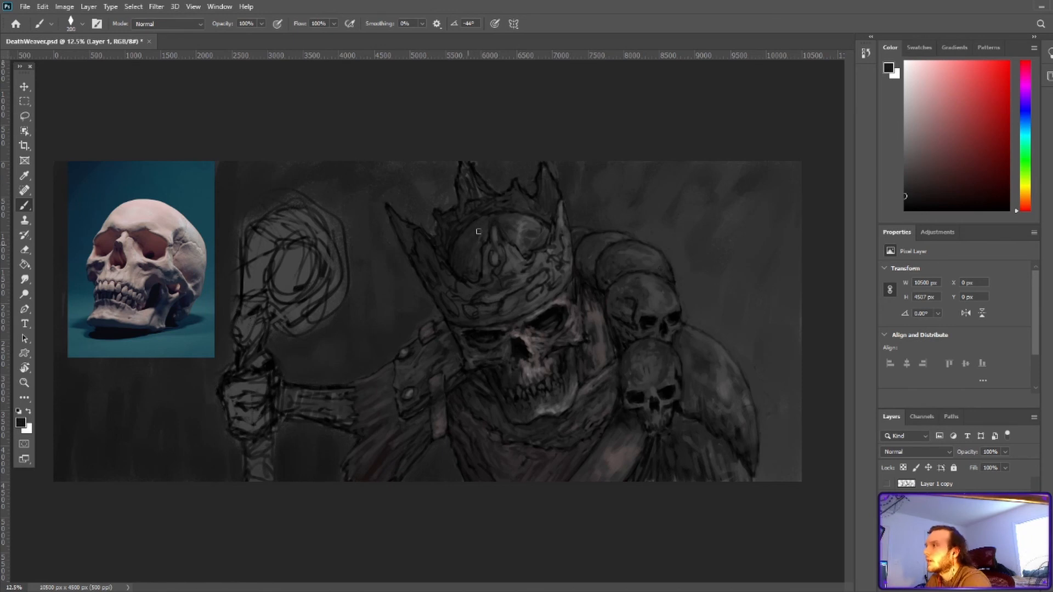
left_click(479, 241, "alt")
left_click(488, 220, "alt")
Darken the top of the skull dome where it meets the crown's back rim with sampled dark grays, and save the document
left_click(510, 215, "alt")
key("bracketleft")
key("bracketleft")
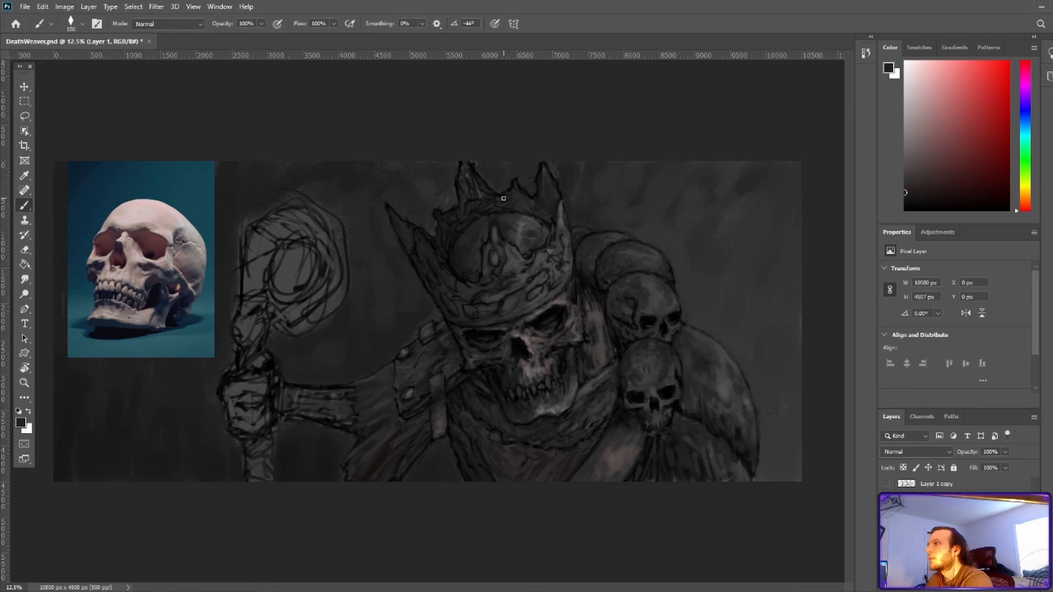
left_click(496, 211, "alt")
left_click(477, 258, "alt")
left_click(470, 271, "alt")
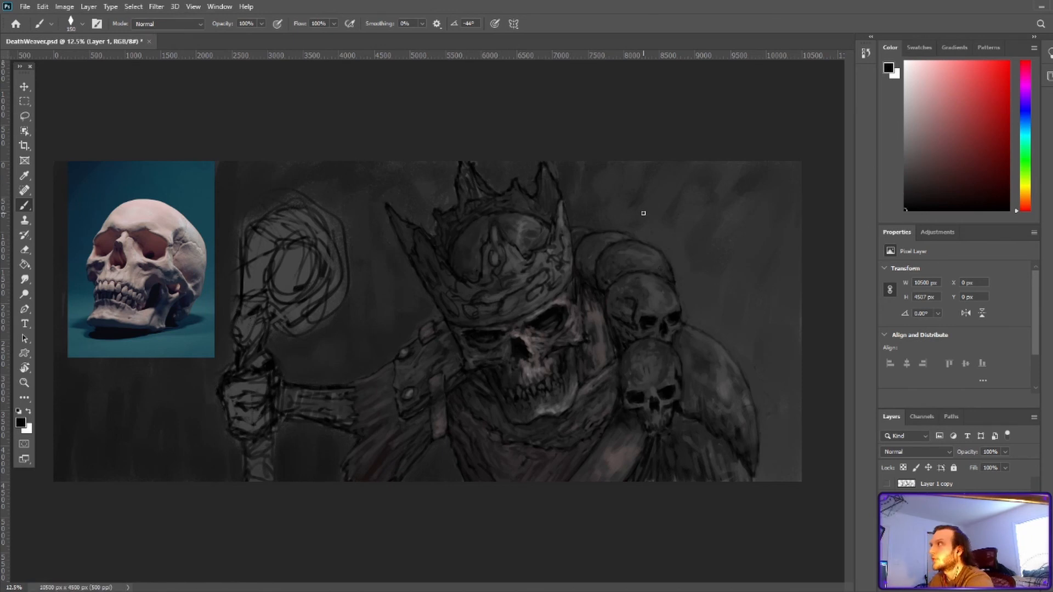
left_click(510, 225, "alt")
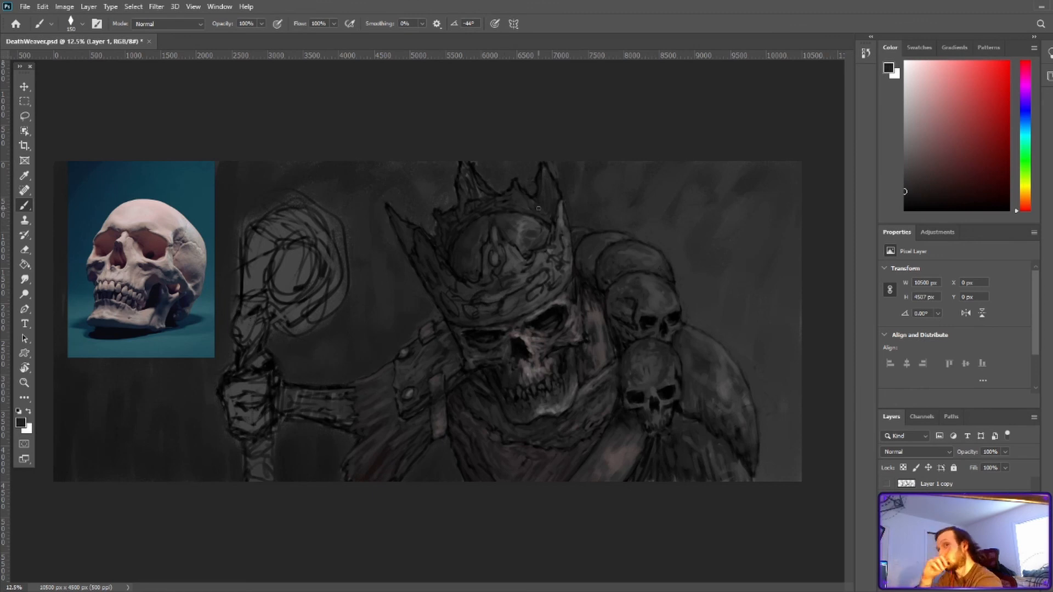
key("ctrl+s")
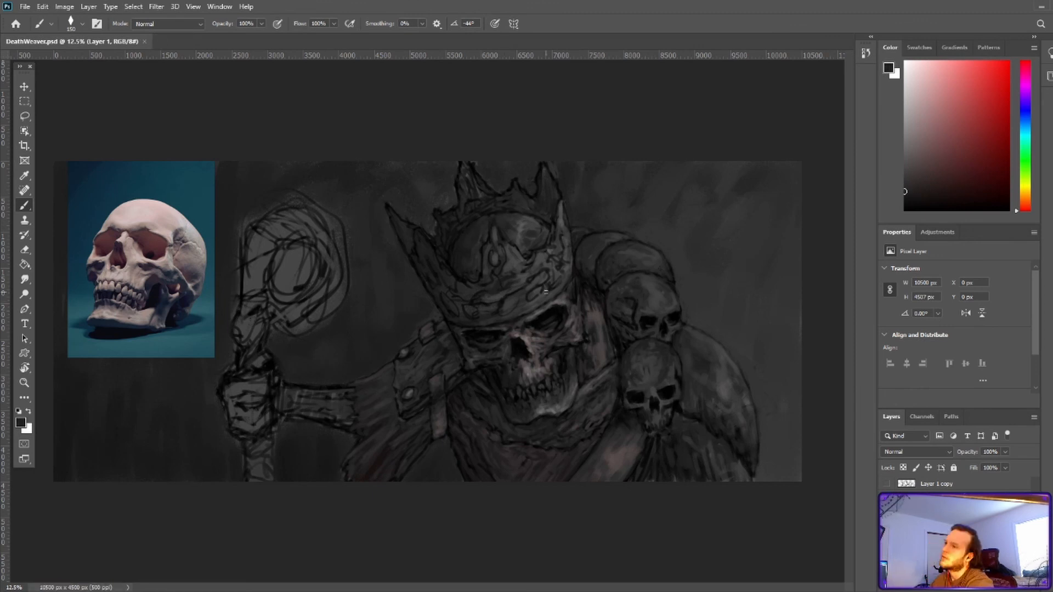
Darken the outstretched forearm and its upper outline with sampled dark gray and black, and save the document
left_click(336, 427, "alt")
mouse_move(310, 415)
left_mouse_down()
mouse_move(338, 422)
mouse_move(342, 407)
mouse_move(281, 405)
mouse_move(324, 389)
left_mouse_up()
left_click(297, 384, "alt")
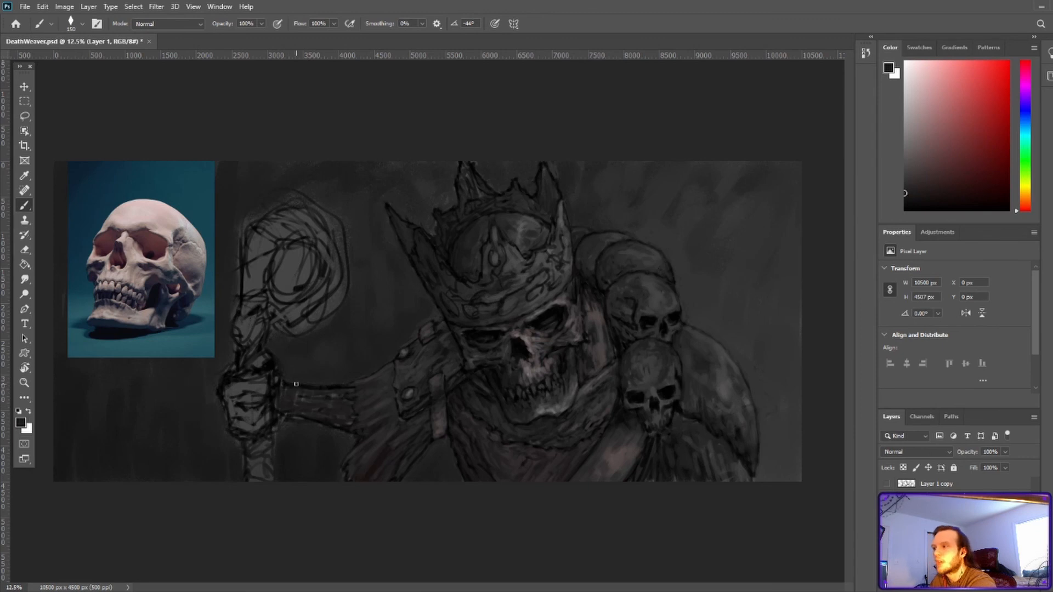
left_click(288, 383, "alt")
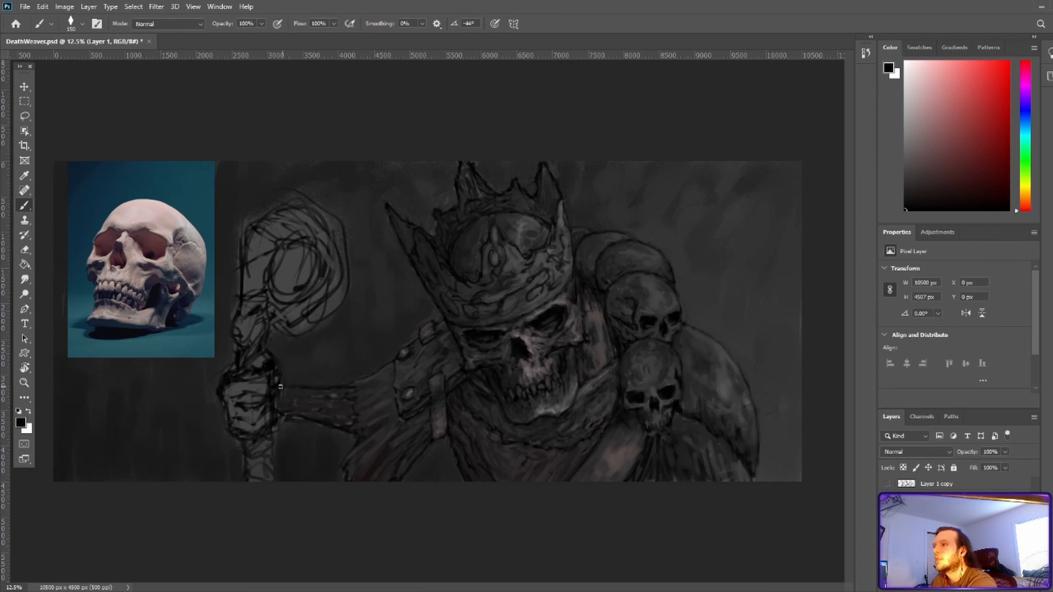
key("ctrl+s")
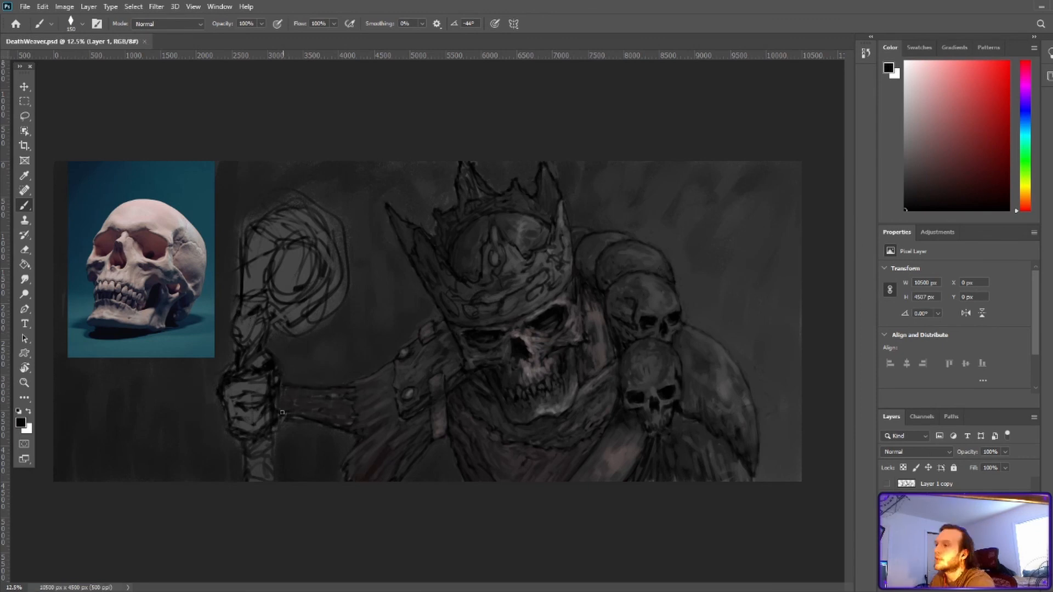
Rework the lower edge of the forearm at the wrist with sampled dark grays, and save the document
left_click(291, 407, "alt")
mouse_move(282, 412)
left_mouse_down()
mouse_move(295, 413)
mouse_move(274, 389)
mouse_move(255, 417)
left_mouse_up()
left_click(286, 409, "alt")
left_click(281, 415, "alt")
key("ctrl+s")
Shade the fist gripping the staff with sampled grays and near-black, and save the document
left_click(270, 382, "alt")
left_click(265, 412, "alt")
left_click_drag(267, 406, 253, 407)
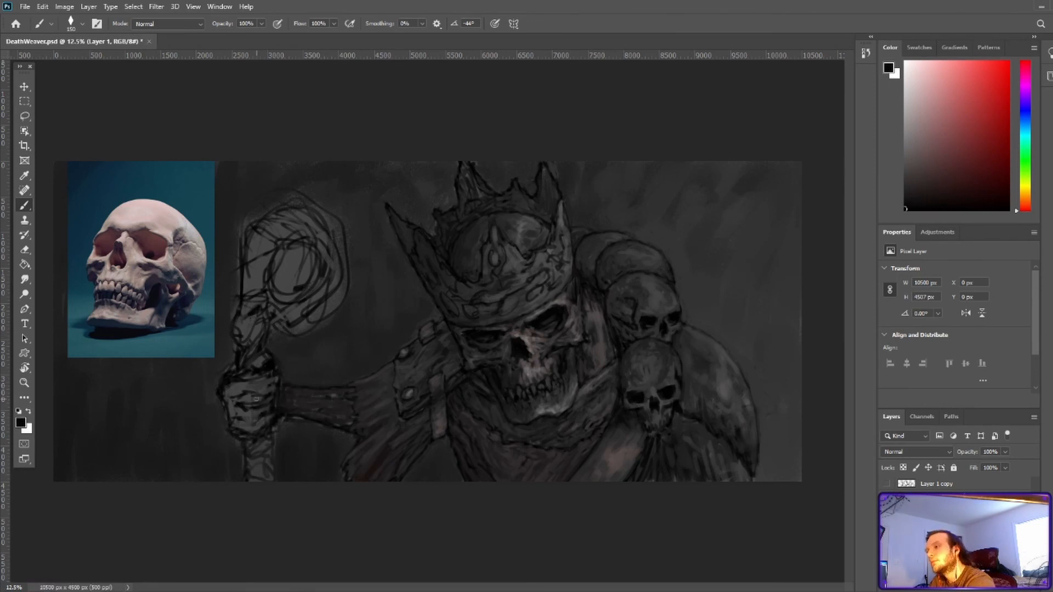
left_click(374, 338, "alt")
key("ctrl+s")
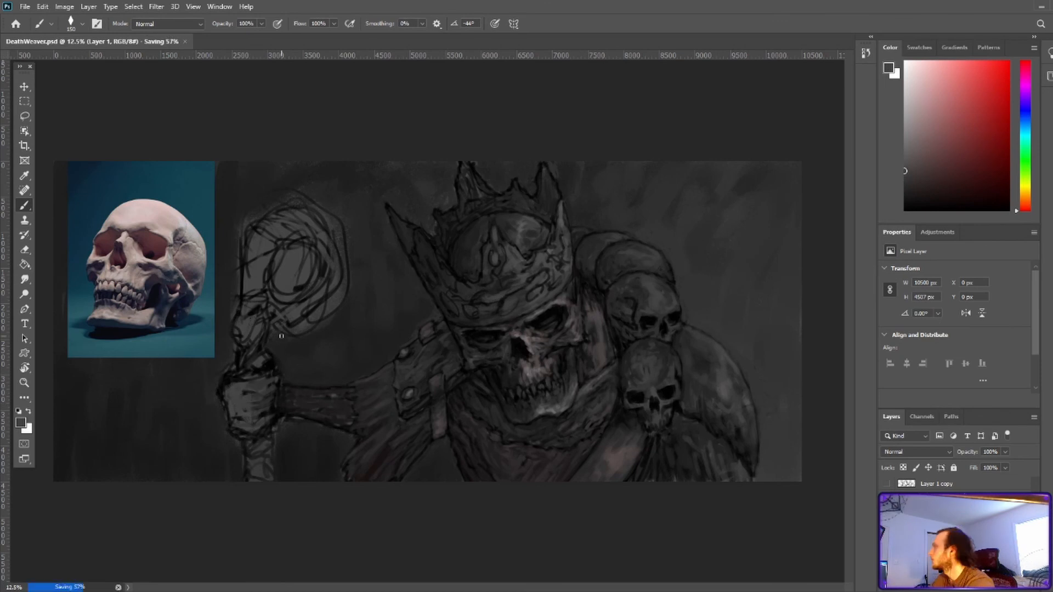
Touch up the crown's staff-side spike and the sleeve opening above the forearm with sampled dark grays, and save the document
left_click(400, 227, "alt")
left_click_drag(400, 224, 405, 234)
left_click(402, 230, "alt")
left_click(349, 428, "alt")
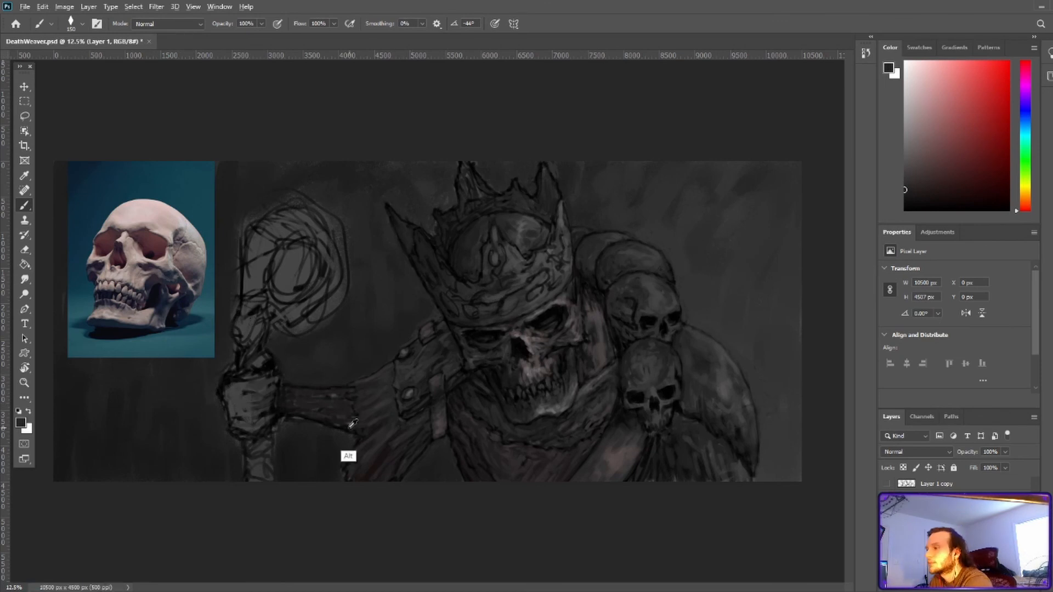
left_click(350, 399, "alt")
left_click(367, 376, "alt")
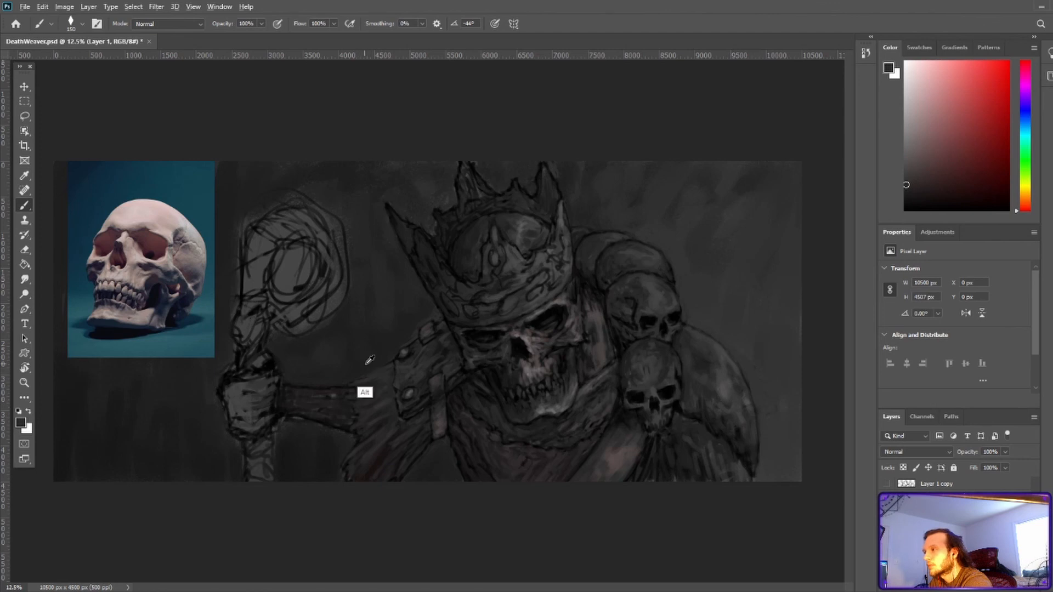
key("ctrl+s")
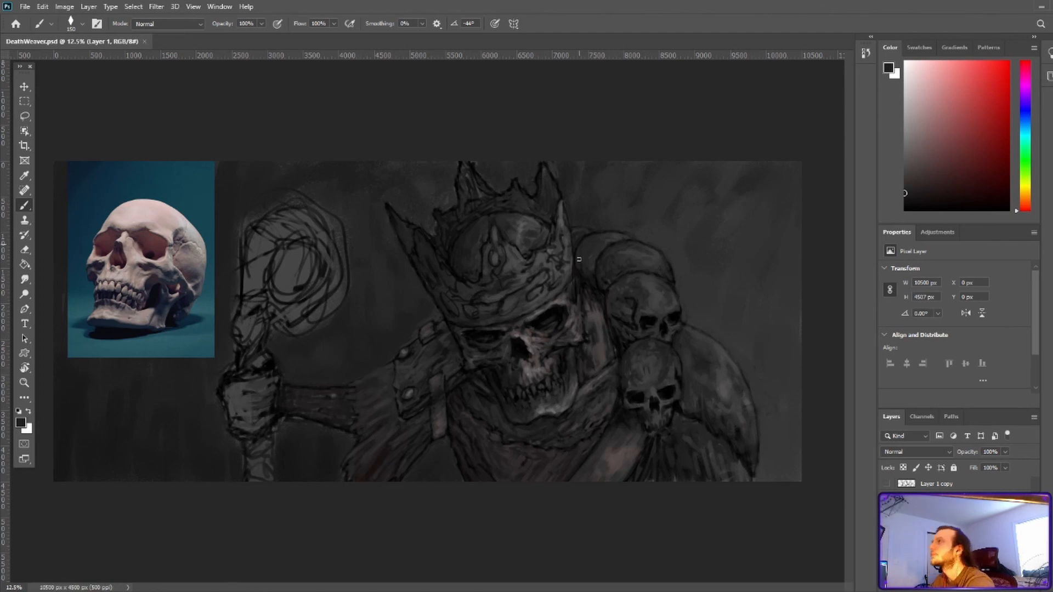
Refine the skull dome and the crown's central front ornament with sampled grays and a smaller brush, and save the document
left_click(529, 220, "alt")
left_click(480, 211, "alt")
key("ctrl+s")
left_click_drag(501, 218, 495, 237)
left_click(506, 222, "alt")
key("bracketleft")
key("bracketleft")
key("bracketleft")
left_click(500, 253, "alt")
left_click(501, 250, "alt")
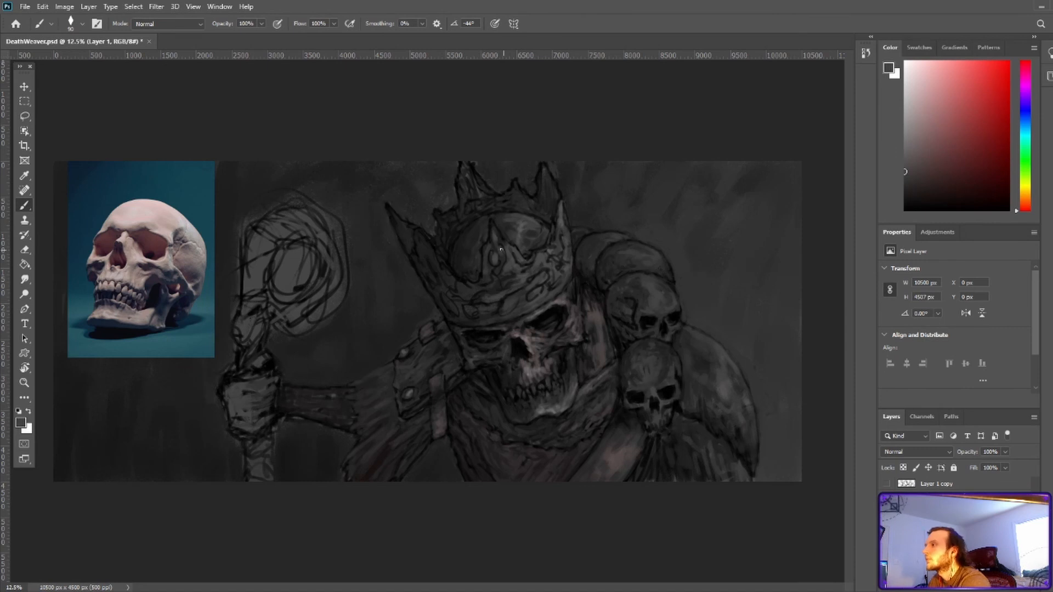
Refine the crown's lower band above the brow with sampled grays, and save the document
left_click(477, 284, "alt")
left_click(929, 205)
left_click_drag(551, 299, 525, 311)
left_click(517, 330, "alt")
left_click(530, 325, "alt")
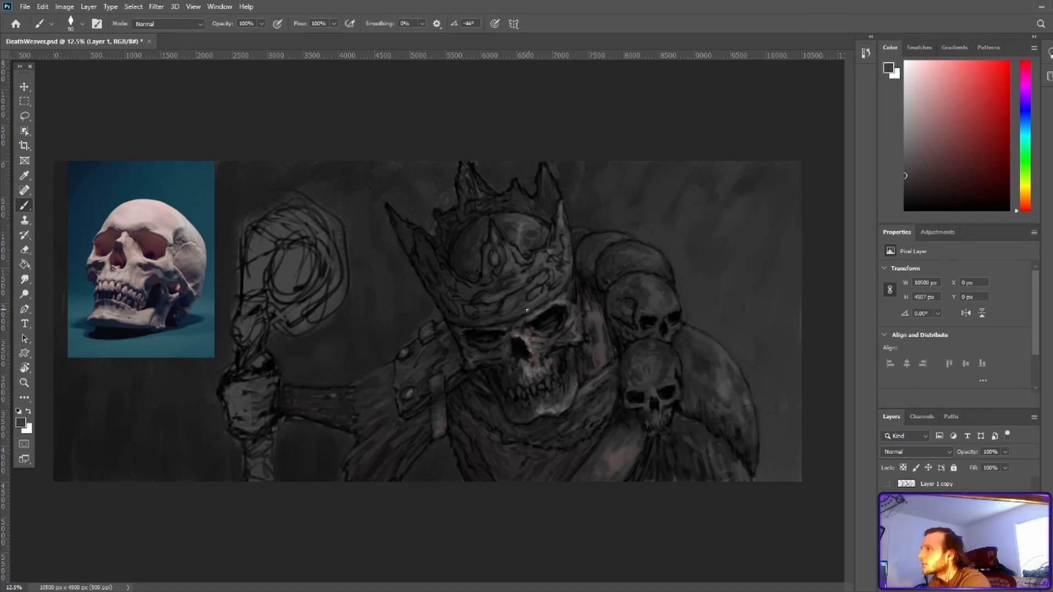
key("ctrl+s")
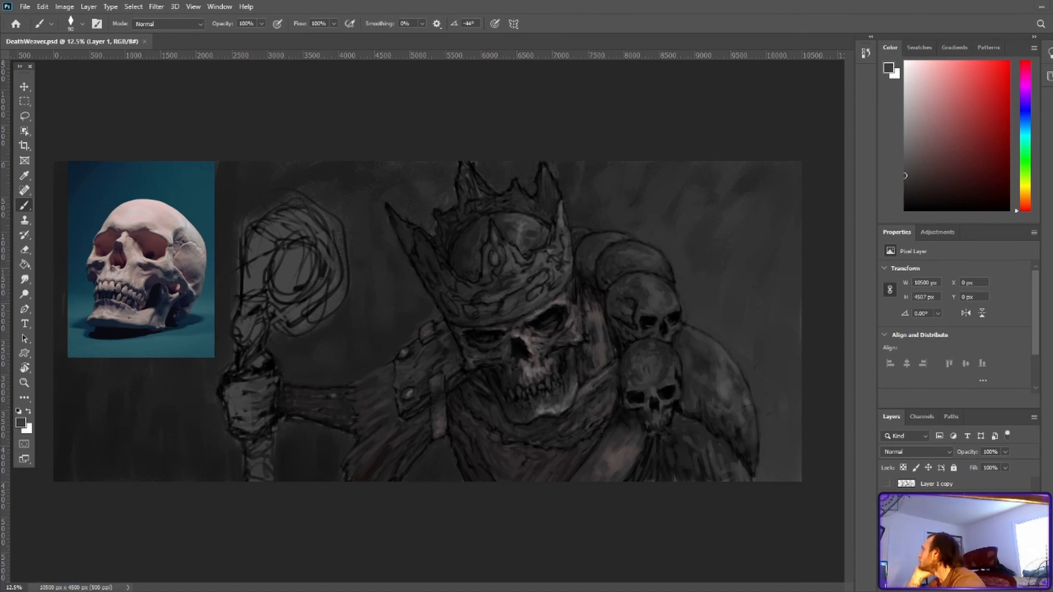
Outline a flared armor plate in black over the shoulder beside the small skulls
key("d")
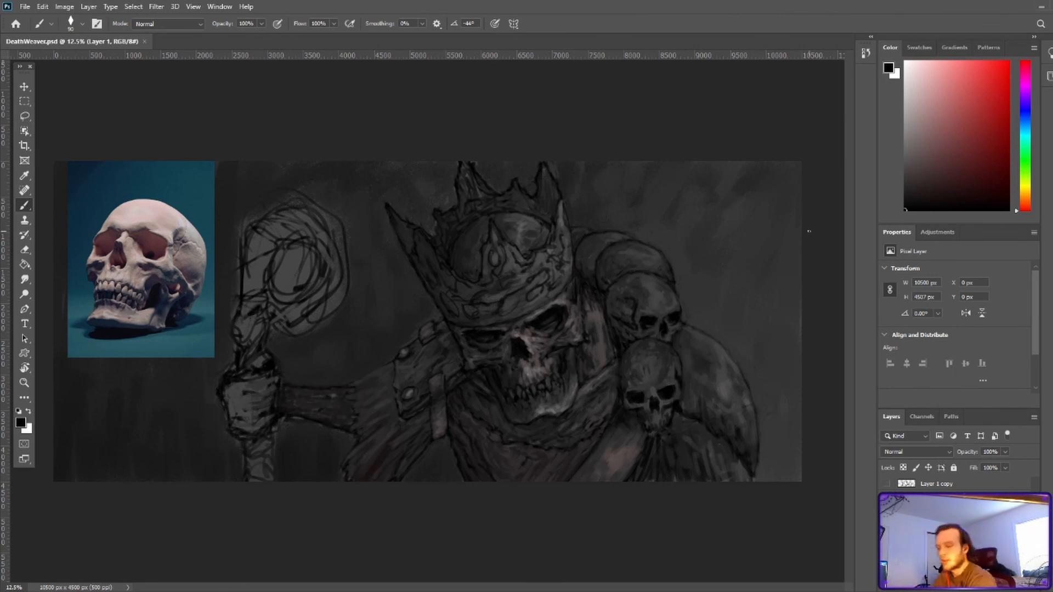
mouse_move(692, 420)
left_mouse_down()
mouse_move(728, 465)
mouse_move(766, 460)
left_mouse_up()
left_click_drag(685, 390, 779, 434)
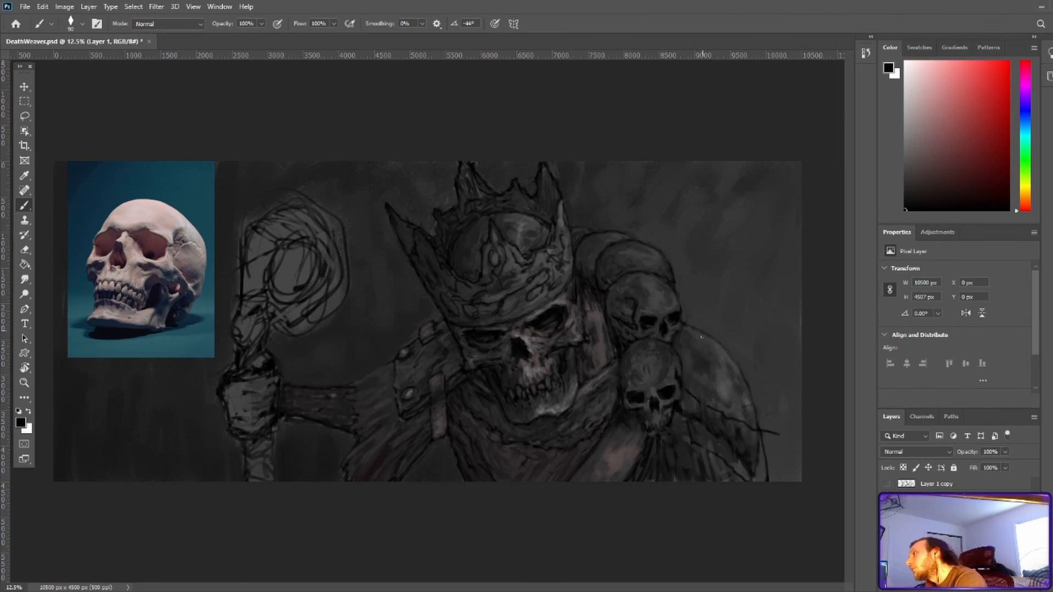
mouse_move(693, 335)
left_mouse_down()
mouse_move(719, 332)
mouse_move(775, 430)
left_mouse_up()
Fill the new shoulder plate with a gray sampled from it, using a 250 px brush
left_click(725, 387, "alt")
key("bracketright")
key("bracketright")
key("bracketright")
key("bracketright")
key("bracketright")
key("bracketright")
left_click_drag(742, 391, 709, 331)
Blend the shoulder plate's highlights and outer edge with sampled grays
left_click(722, 363, "alt")
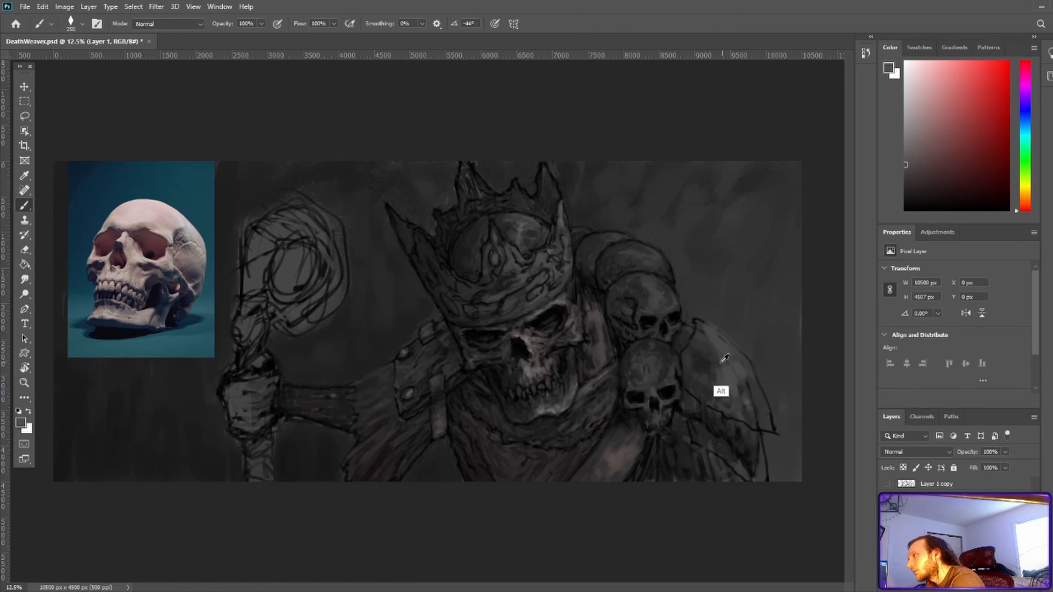
left_click_drag(727, 366, 717, 340)
left_click(747, 379, "alt")
mouse_move(748, 381)
left_mouse_down()
mouse_move(766, 421)
mouse_move(746, 441)
left_mouse_up()
left_click(756, 384, "alt")
left_click(749, 421, "alt")
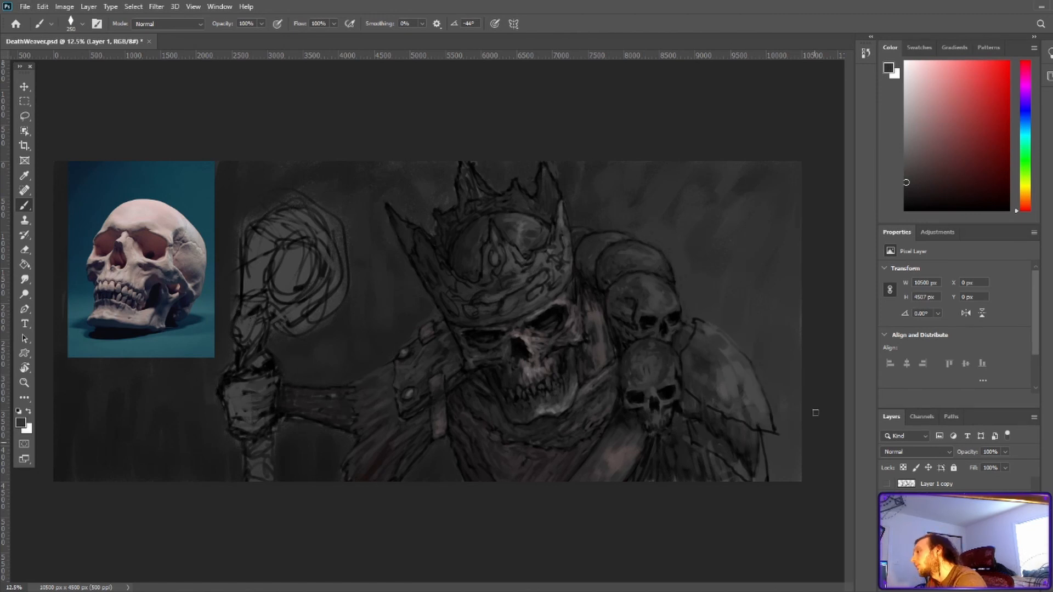
Outline a second, lower plate edge beneath the shoulder plate in black with an 80 px brush
left_click(724, 451, "alt")
key("bracketleft")
key("bracketleft")
key("bracketleft")
key("bracketleft")
key("bracketleft")
key("bracketleft")
key("bracketleft")
key("d")
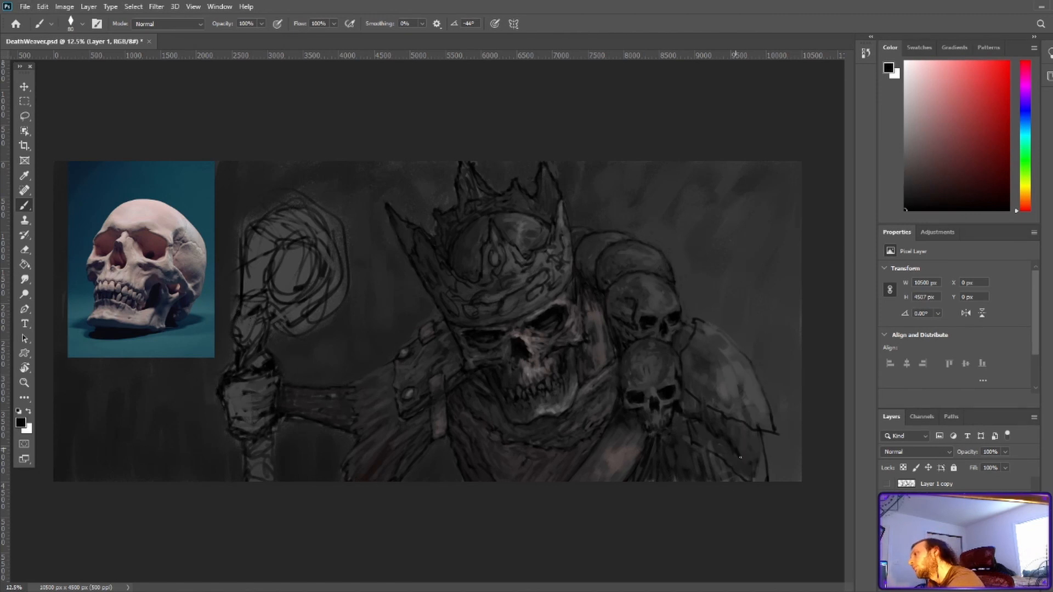
Shade the shoulder plate's upper end beside the small skulls with sampled dark and mid grays
left_click(722, 421, "alt")
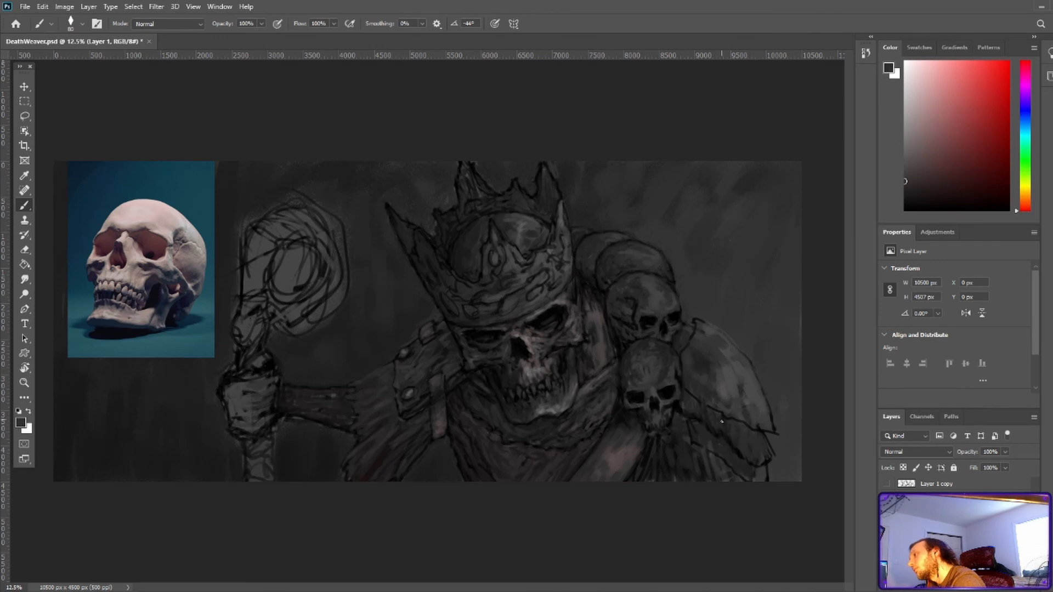
left_click(944, 193)
left_click(713, 339, "alt")
left_click(713, 314, "alt")
left_click(719, 343, "alt")
mouse_move(692, 319)
left_mouse_down()
mouse_move(705, 326)
mouse_move(685, 351)
mouse_move(700, 321)
left_mouse_up()
left_click(704, 341, "alt")
key("bracketleft")
key("bracketleft")
key("bracketleft")
left_click(682, 323, "alt")
left_click(698, 351, "alt")
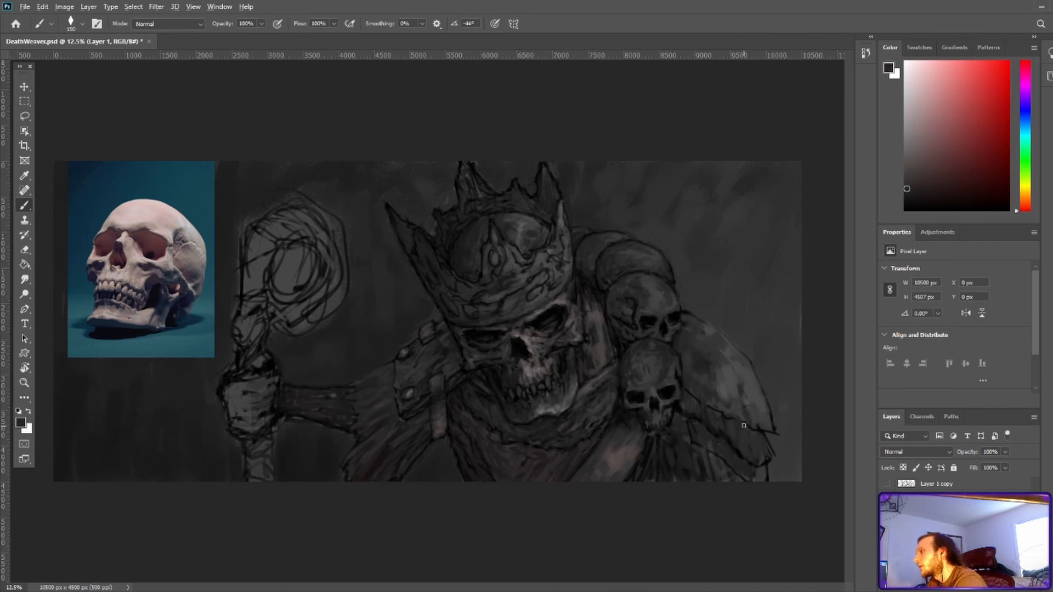
Darken the lower plate beneath the shoulder plate, working along its jagged edge with black and sampled dark grays
left_click(732, 417, "alt")
key("d")
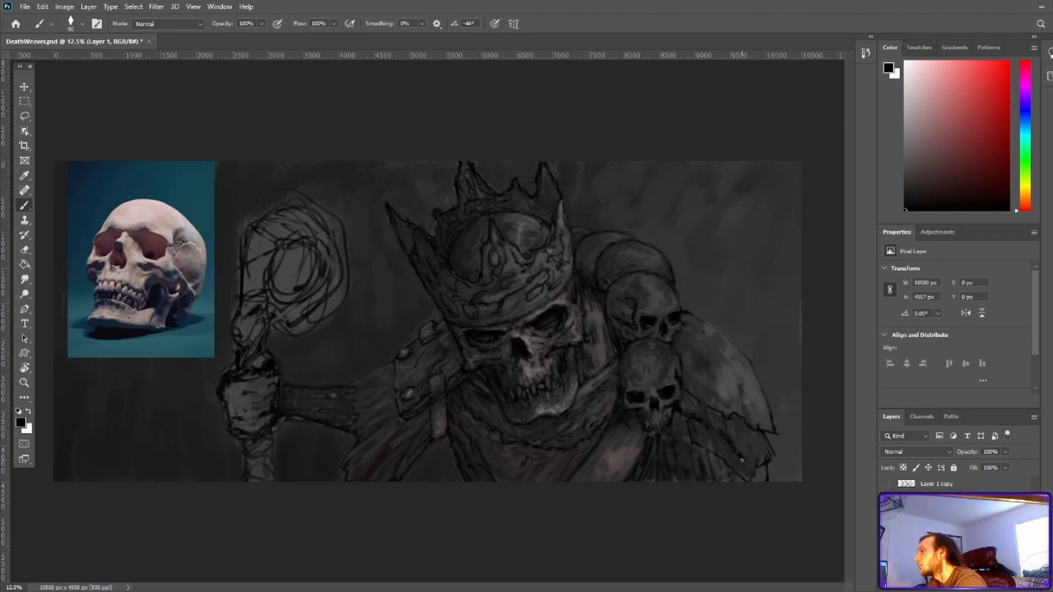
left_click(714, 422, "alt")
mouse_move(709, 424)
left_mouse_down()
mouse_move(698, 415)
mouse_move(705, 402)
mouse_move(735, 413)
mouse_move(754, 449)
left_mouse_up()
left_click(687, 400, "alt")
left_click(725, 380, "alt")
key("bracketright")
key("bracketright")
key("bracketright")
left_click(690, 430, "alt")
mouse_move(688, 419)
left_mouse_down()
mouse_move(720, 477)
mouse_move(763, 480)
left_mouse_up()
Blend the lower plate's surface and the shoulder plate's outer edge with grays sampled from the armor and background
left_click(702, 436, "alt")
left_click(683, 426, "alt")
left_click(727, 471, "alt")
left_click(769, 418, "alt")
left_click(754, 438, "alt")
mouse_move(756, 442)
left_mouse_down()
mouse_move(733, 429)
mouse_move(754, 441)
left_mouse_up()
left_click(734, 426, "alt")
left_click(728, 436, "alt")
left_click(758, 402, "alt")
left_click_drag(765, 378, 760, 363)
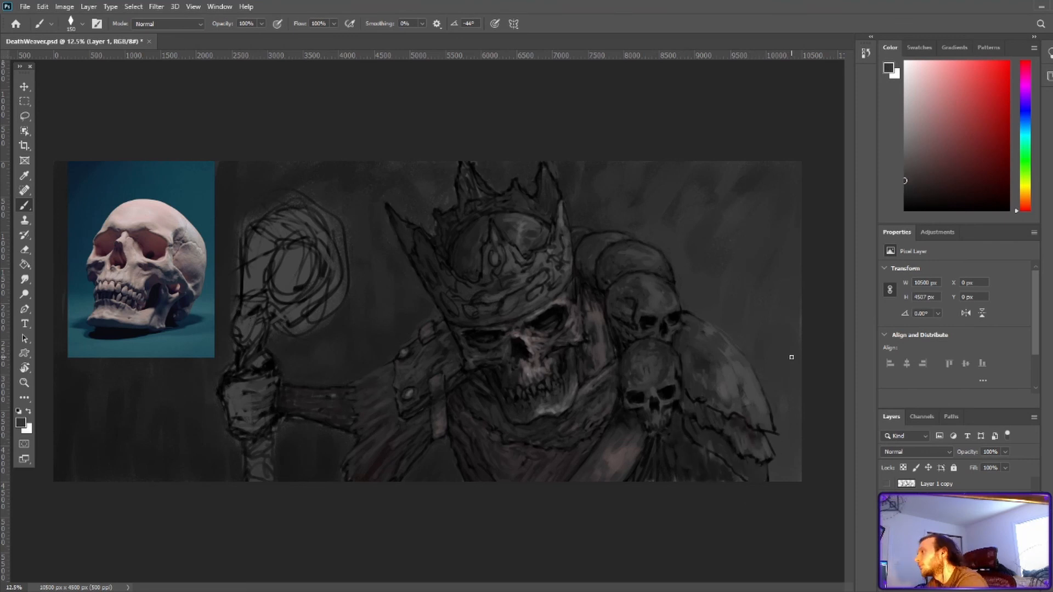
Deepen the shadows where the small skulls meet the shoulder armor with sampled dark grays, continuing onto the lower plate
left_click(692, 362, "alt")
left_click_drag(689, 341, 683, 377)
left_click(627, 335, "alt")
left_click_drag(626, 336, 640, 340)
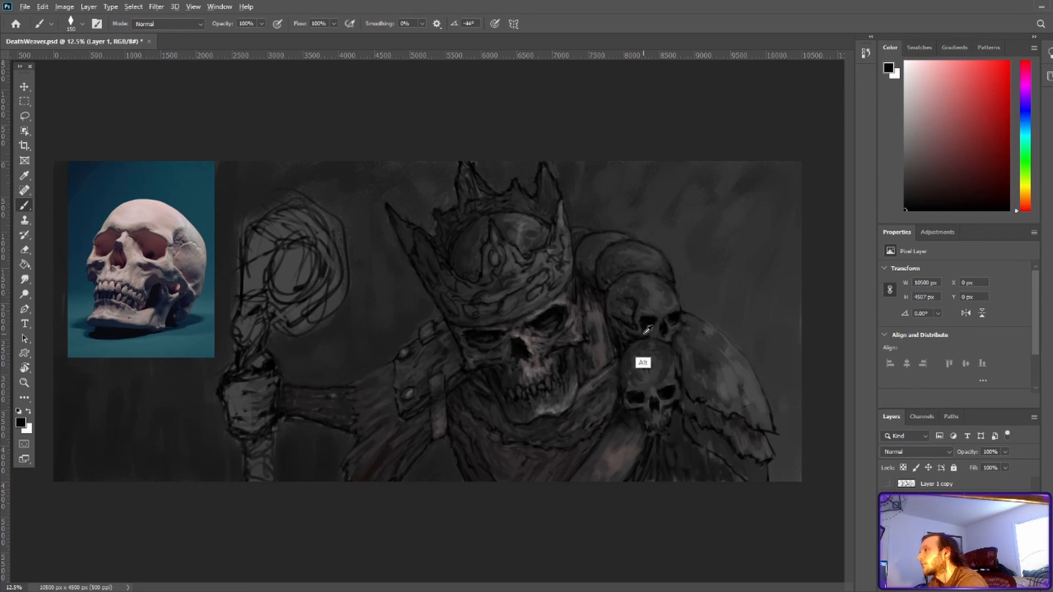
left_click(644, 335, "alt")
left_click(679, 395, "alt")
mouse_move(678, 390)
left_mouse_down()
mouse_move(699, 405)
mouse_move(709, 447)
left_mouse_up()
left_click(718, 438, "alt")
left_click(718, 437, "alt")
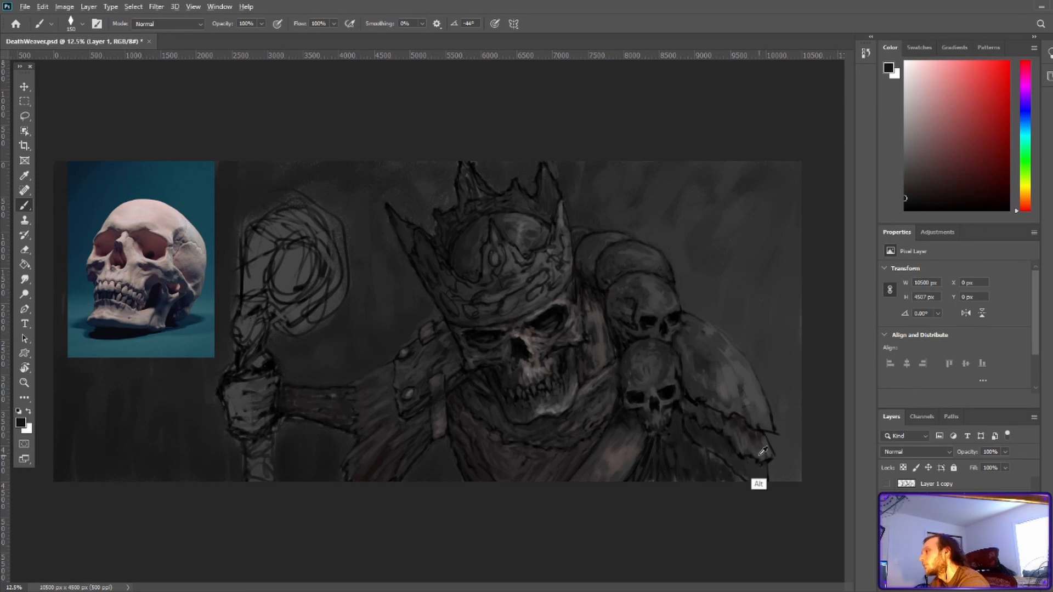
Shade the lower plate's outer tip and add lighter sampled grays along the shoulder plate's outer curve
left_click(760, 455, "alt")
left_click_drag(768, 467, 768, 481)
left_click(739, 390, "alt")
left_click_drag(750, 401, 761, 418)
left_click(748, 371, "alt")
left_click(748, 370, "alt")
left_click_drag(748, 370, 760, 394)
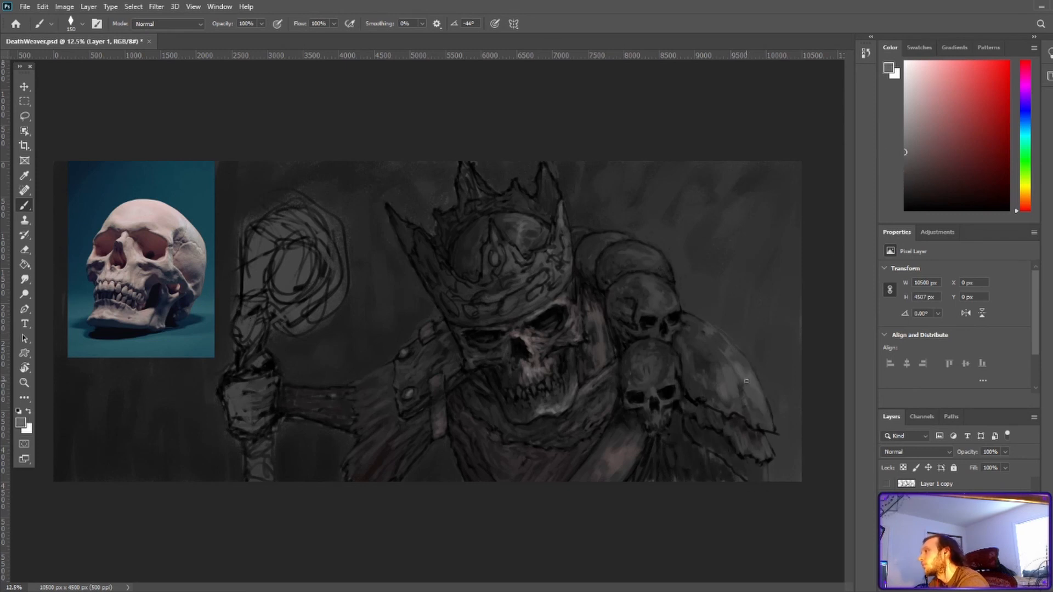
Touch up the shoulder plate's upper tip, paint a third layer beneath the lower plate with sampled grays, and save the file
left_click(686, 316, "alt")
left_click(695, 329, "alt")
left_click_drag(686, 317, 702, 323)
left_click(766, 442, "alt")
left_click(750, 439, "alt")
mouse_move(690, 428)
left_mouse_down()
mouse_move(693, 443)
mouse_move(728, 467)
left_mouse_up()
left_click_drag(749, 479, 767, 481)
left_click(765, 470, "alt")
left_click(766, 449, "alt")
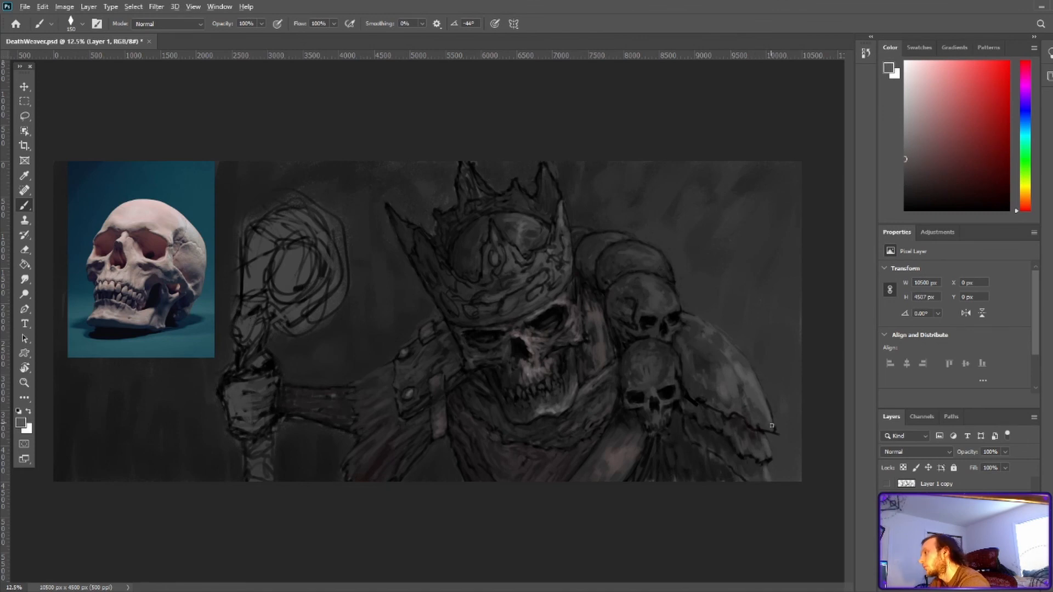
key("ctrl+s")
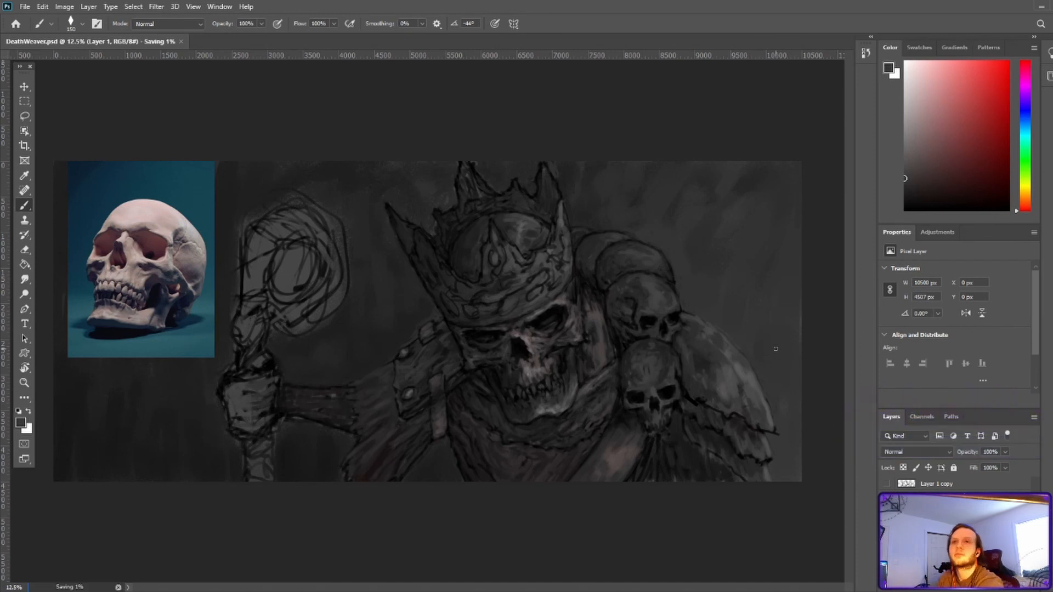
Paint a lighter gray patch in the background beside the shoulder plate with an enlarged brush and a gray sampled from it
left_click(697, 392, "alt")
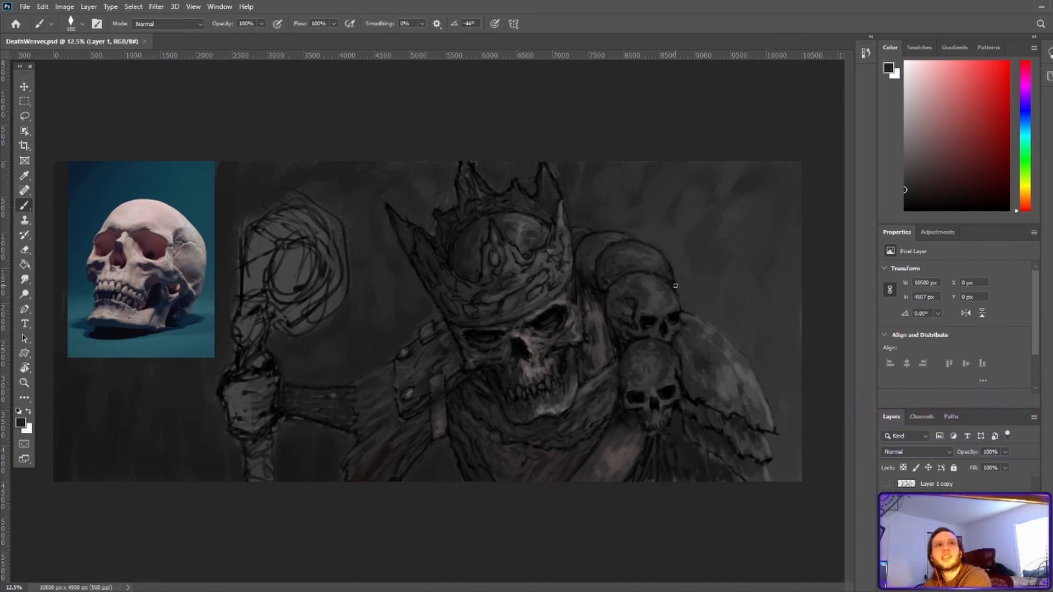
key("bracketright")
key("bracketright")
key("bracketright")
key("bracketright")
key("bracketright")
key("bracketright")
key("bracketright")
left_click(687, 333, "alt")
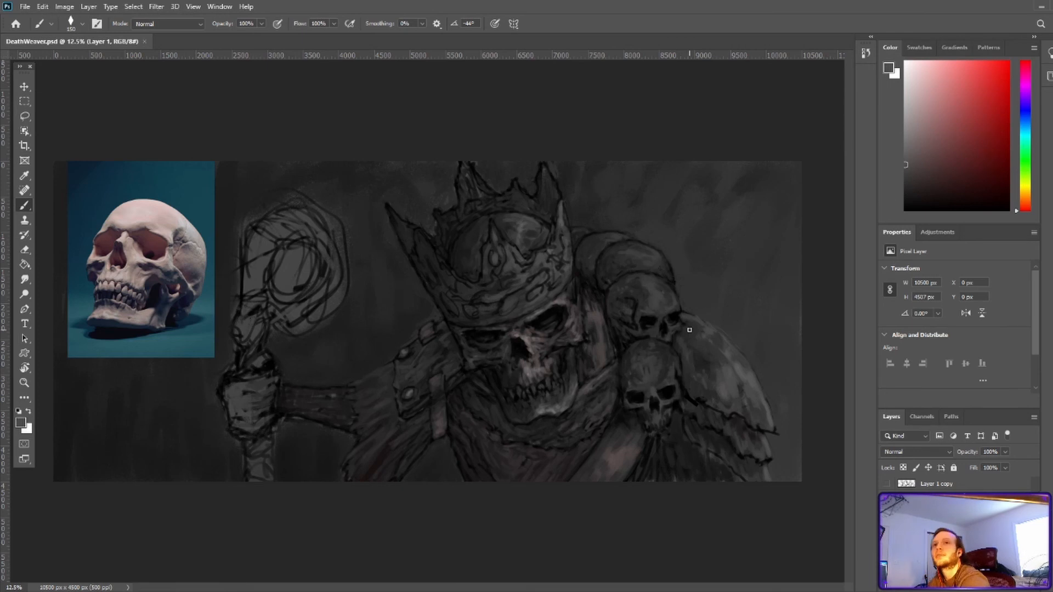
mouse_move(789, 407)
left_mouse_down()
mouse_move(804, 391)
mouse_move(764, 350)
left_mouse_up()
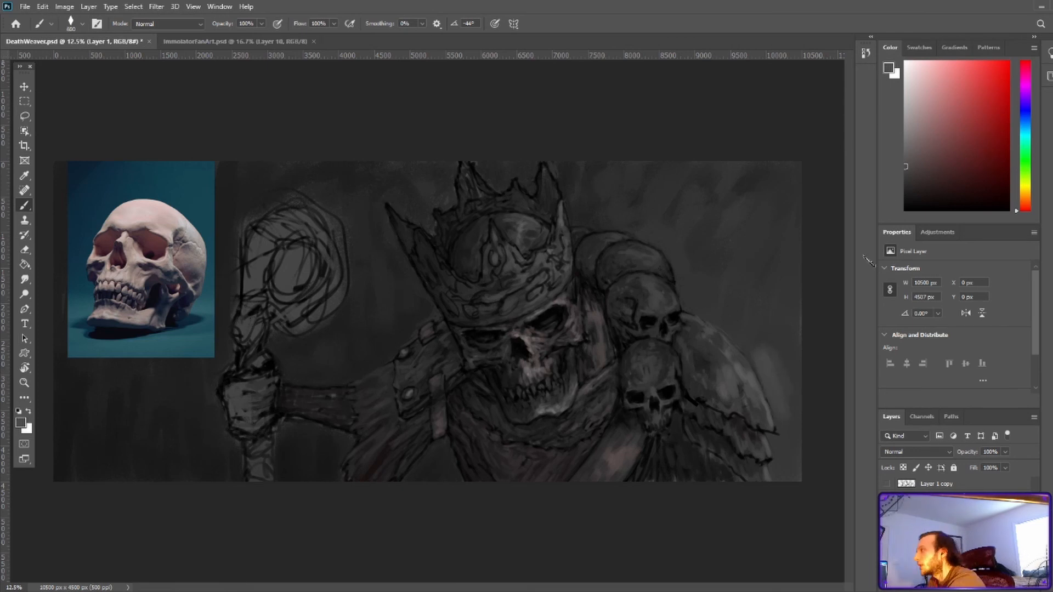
Extend the gray background brushwork upward past the shoulder plate and skulls with large sampled strokes, and save the file
key("bracketright")
key("bracketright")
key("bracketright")
key("bracketright")
key("bracketright")
left_click(770, 360, "alt")
mouse_move(759, 373)
left_mouse_down()
mouse_move(733, 329)
mouse_move(780, 336)
mouse_move(782, 314)
mouse_move(713, 252)
left_mouse_up()
left_click(756, 316, "alt")
left_click(765, 341, "alt")
left_click(776, 311, "alt")
key("ctrl+s")
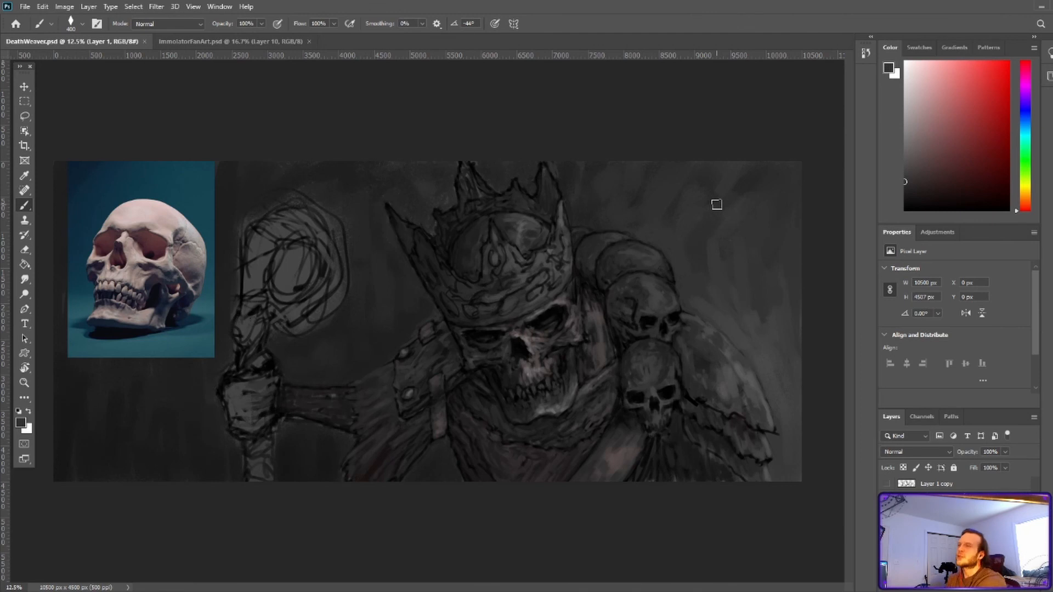
Soften the background behind the shoulder skulls and plate with sampled grays and a smaller brush, and save the file
left_click(754, 248, "alt")
mouse_move(753, 248)
left_mouse_down()
mouse_move(781, 274)
mouse_move(711, 292)
left_mouse_up()
left_click(777, 257, "alt")
key("bracketleft")
key("bracketleft")
left_click(784, 327, "alt")
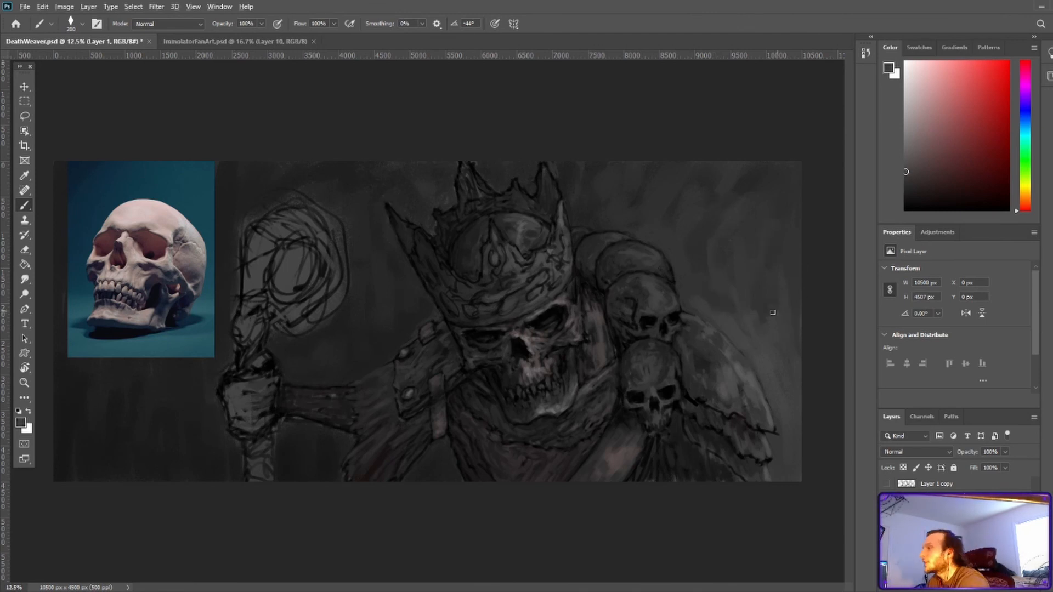
left_click(779, 374, "alt")
key("ctrl+s")
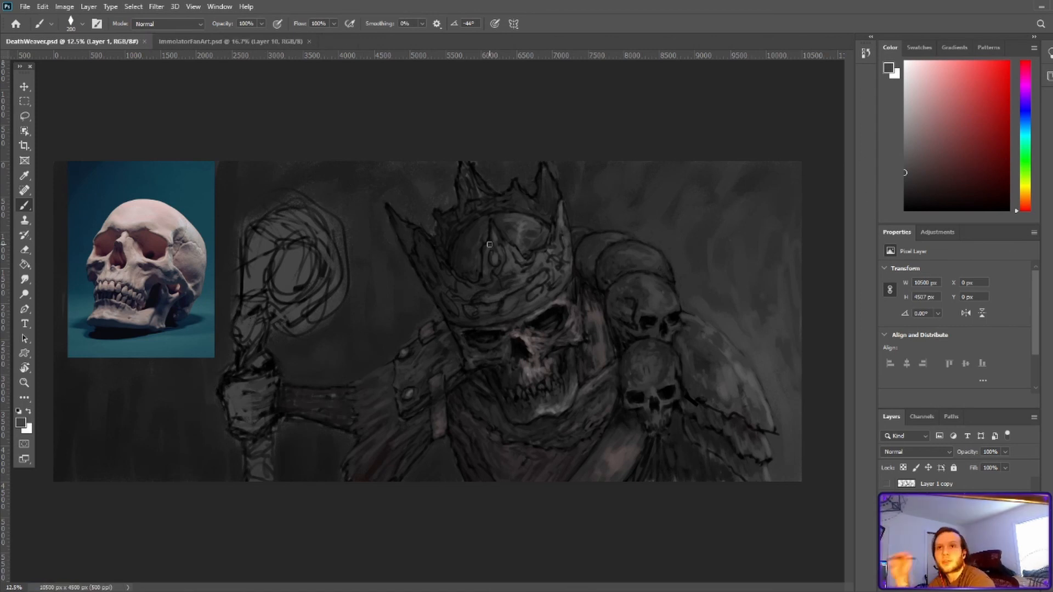
Hide the painted layer to compare it with the rough sketch, and restore the painting
left_click(887, 500)
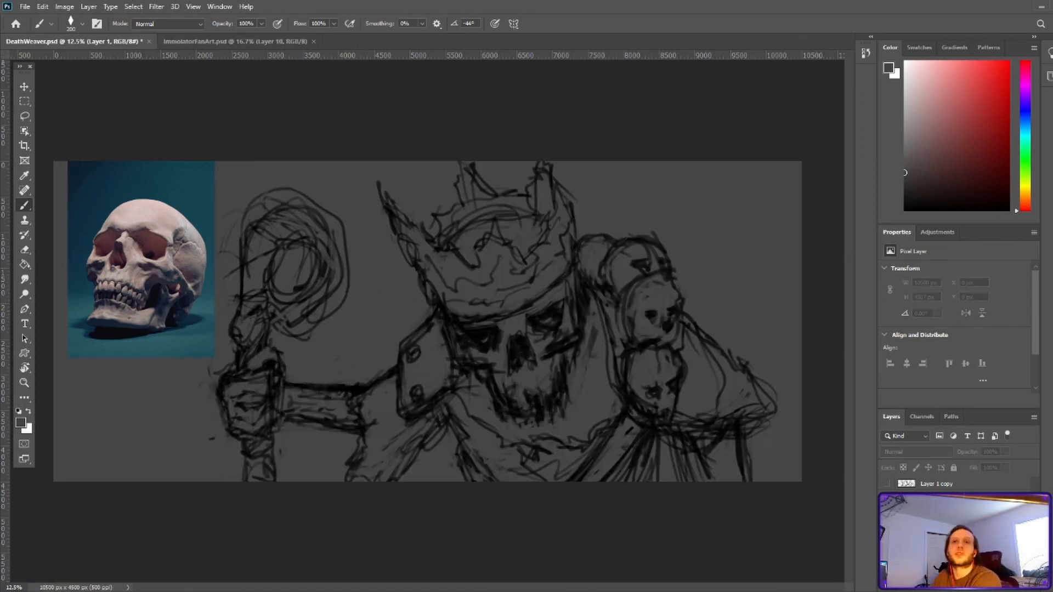
key("ctrl+z")
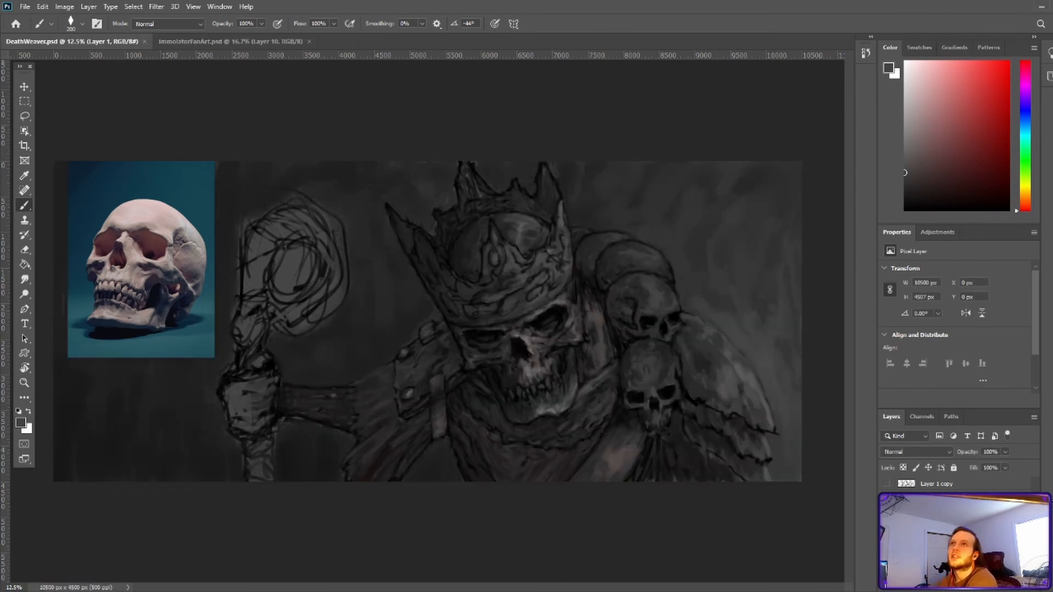
Reinforce the lowest armor edge in black with a 100 px brush and touch up the cloth fold below the skulls
key("d")
left_click_drag(702, 448, 743, 481)
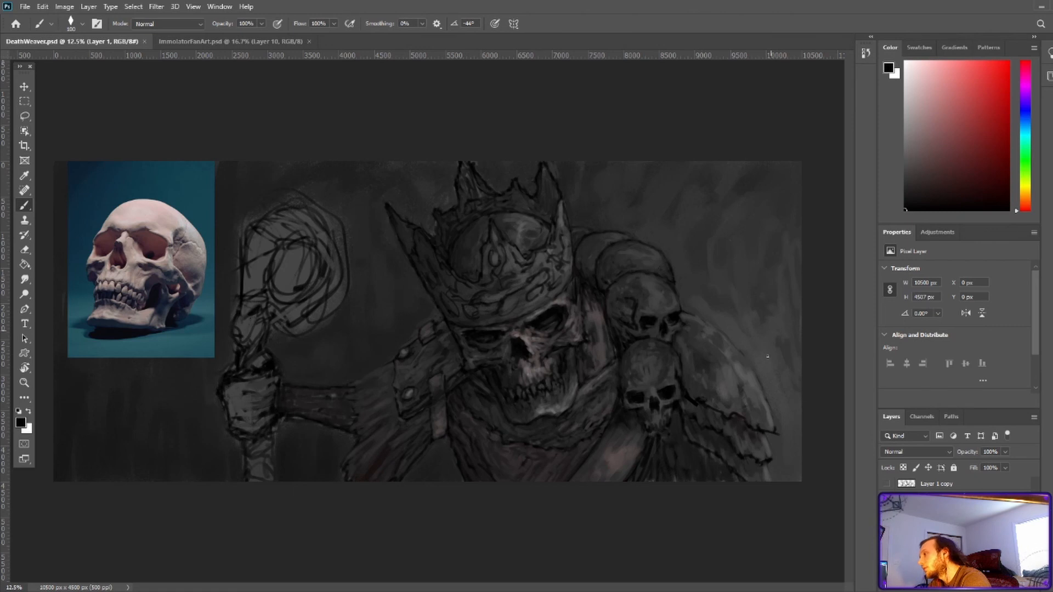
left_click(605, 467, "alt")
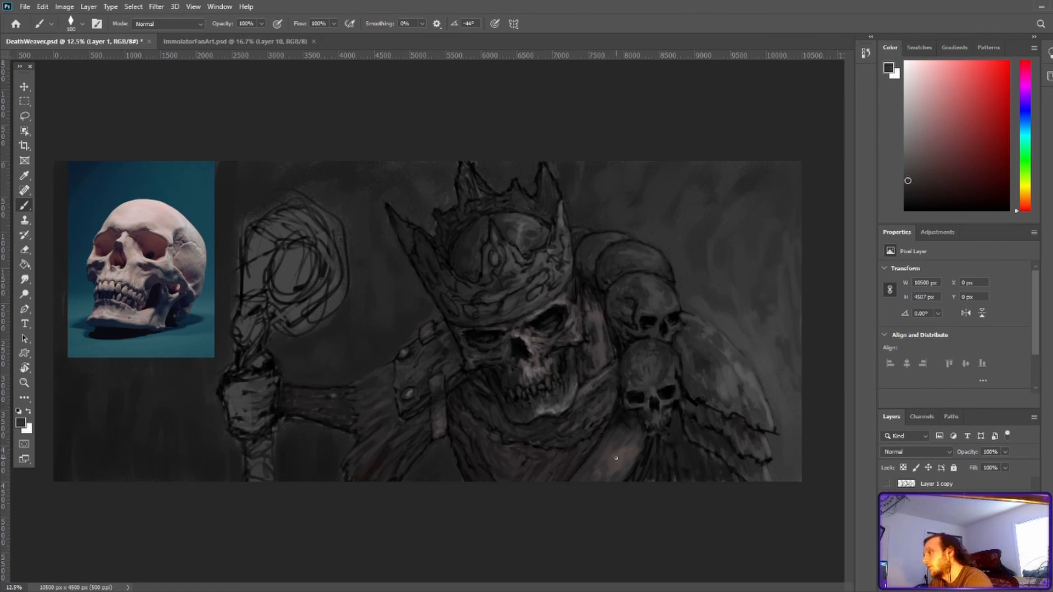
key("d")
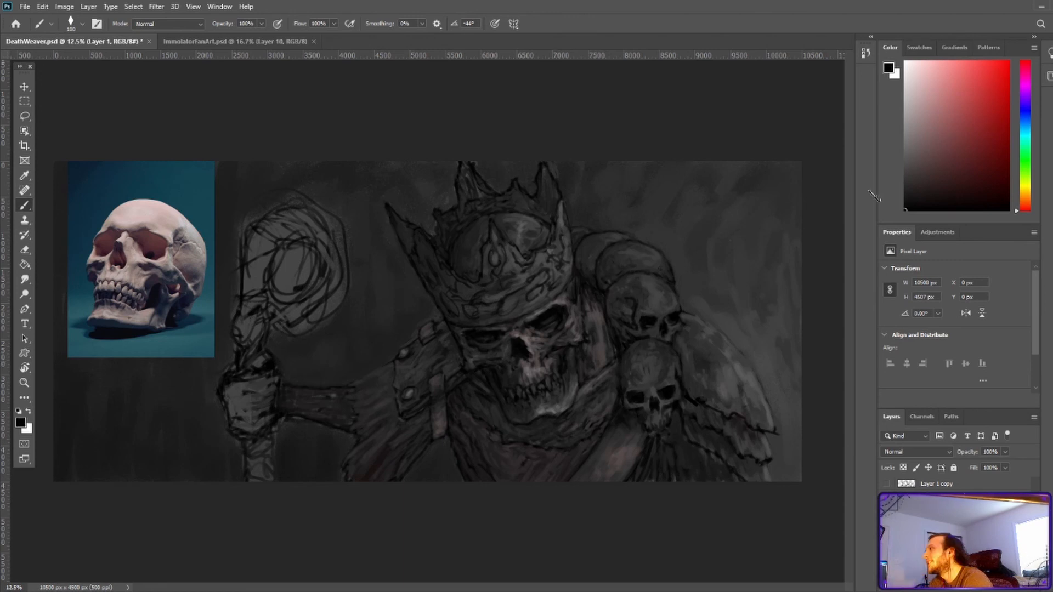
Refine the cloth folds below the warrior's collar with black and dark tones sampled from the fabric
left_click(501, 475, "alt")
left_click(534, 463, "alt")
left_click(554, 472, "alt")
left_click(550, 474, "alt")
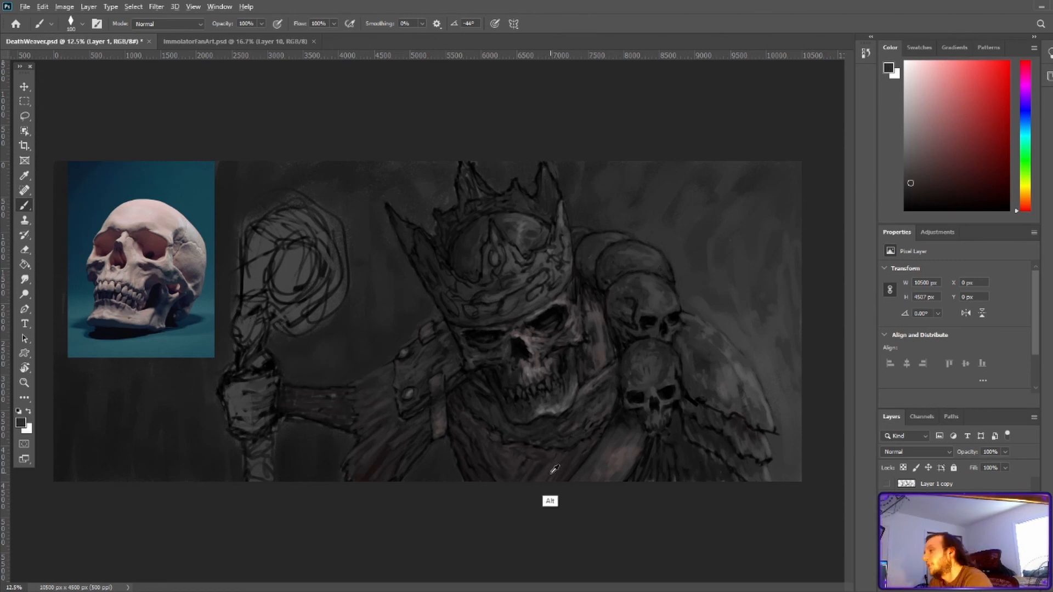
key("d")
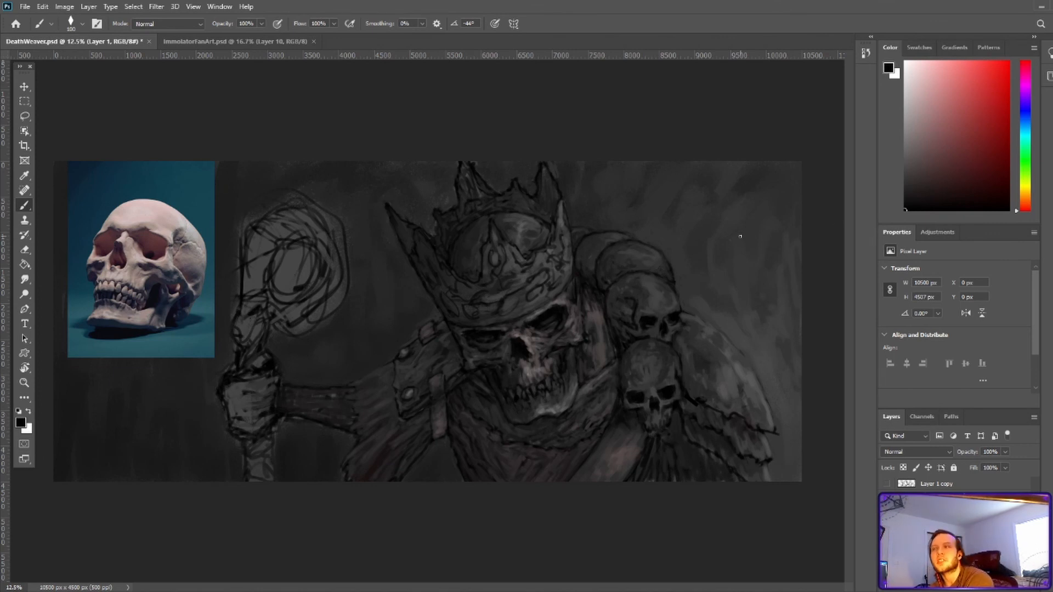
left_click(583, 473, "alt")
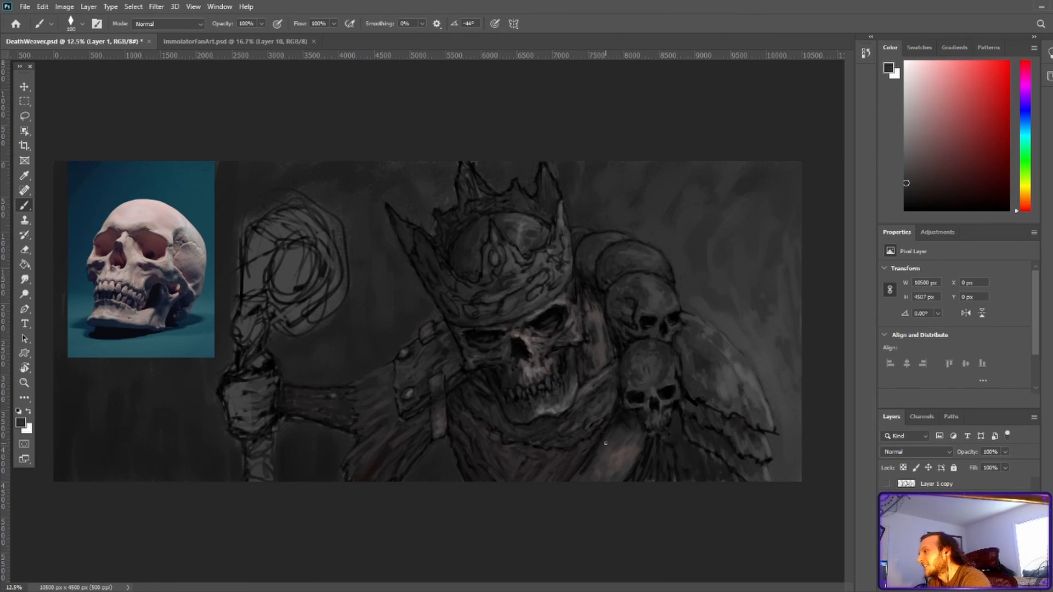
Refine the lower shoulder skull's brow and eye sockets with sampled grays using a smaller brush, and save the file
left_click(635, 378, "alt")
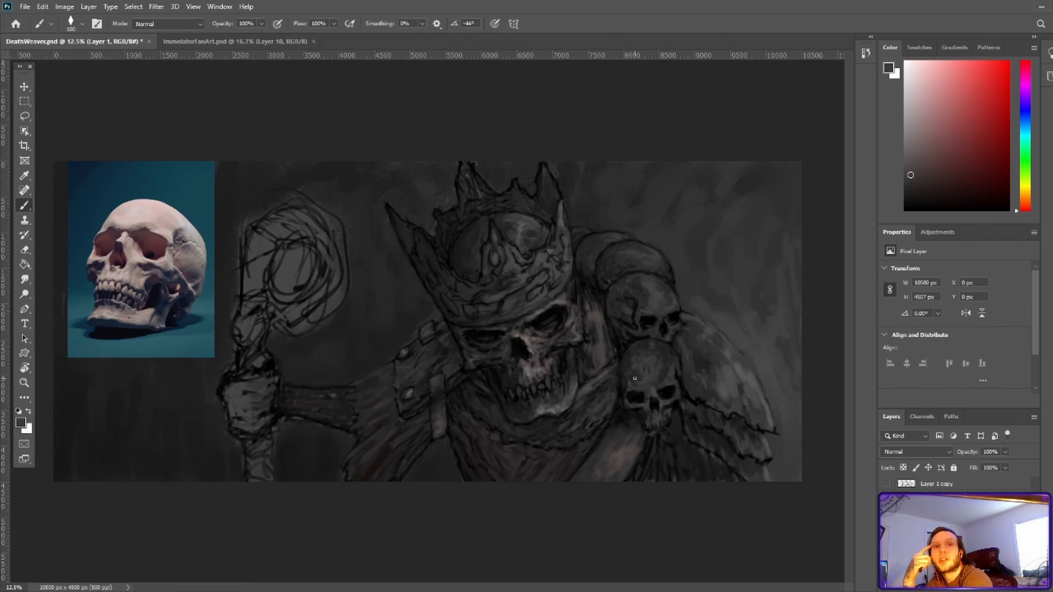
left_click(634, 396, "alt")
left_click(622, 421, "alt")
left_click(636, 397, "alt")
left_click(660, 396, "alt")
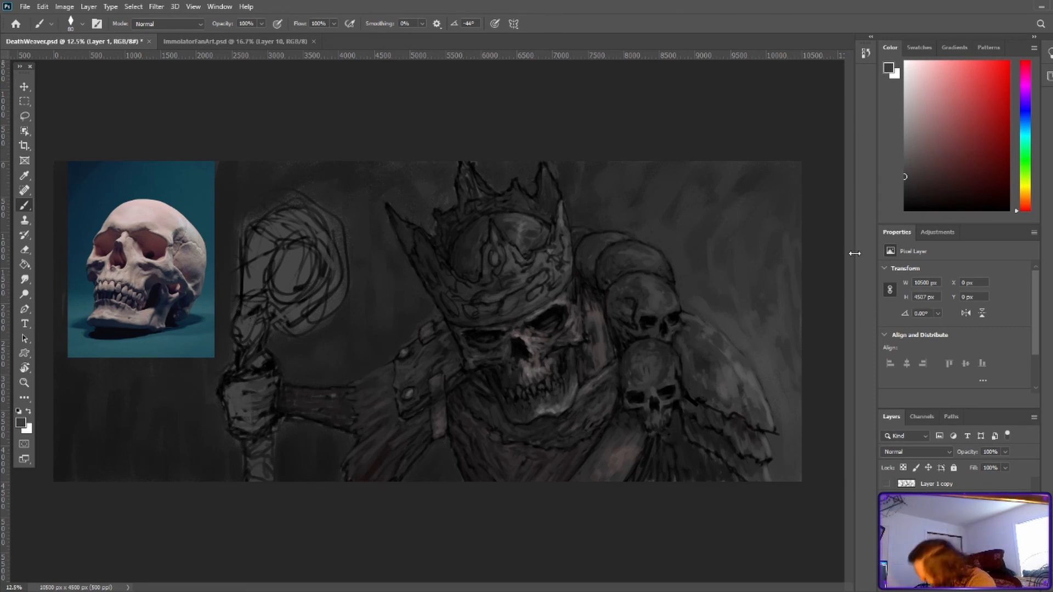
left_click(631, 395, "alt")
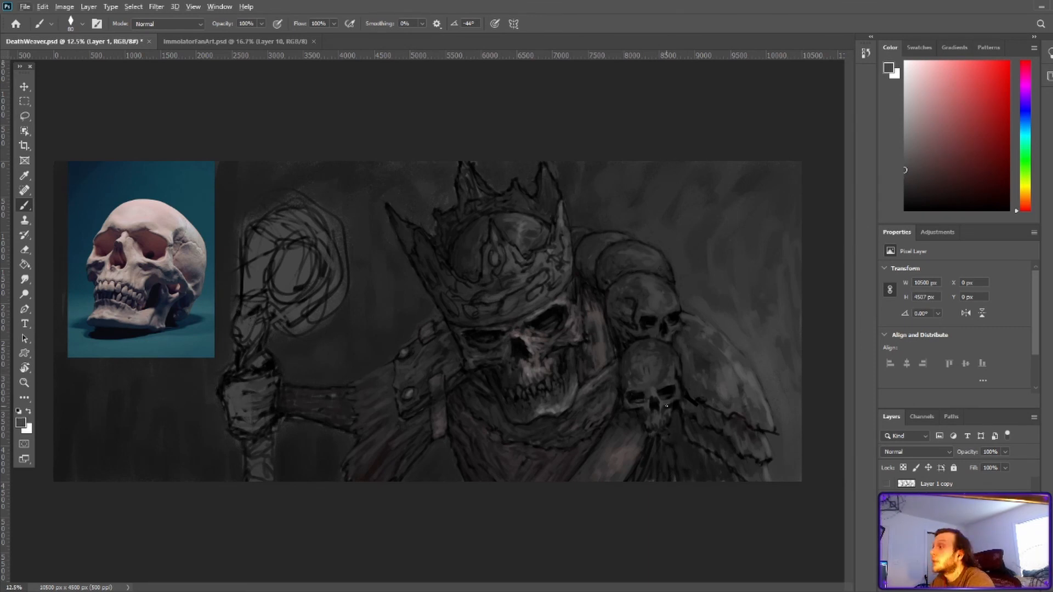
left_click(667, 406, "alt")
key("ctrl+s")
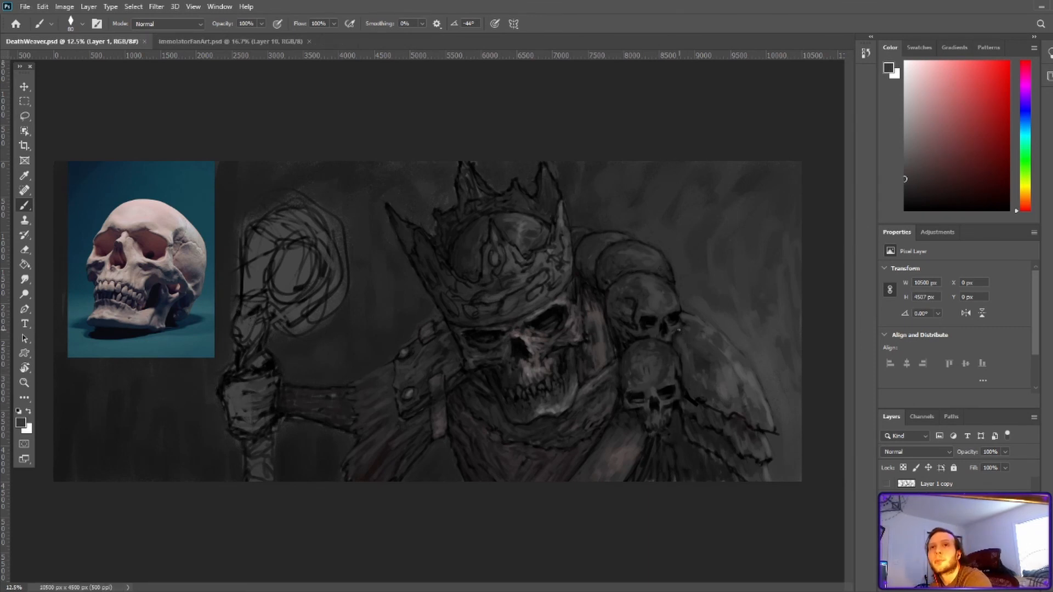
Reshape the lower shoulder skull's eye socket nearest the warrior's face with sampled near-black tones
left_click(635, 401, "alt")
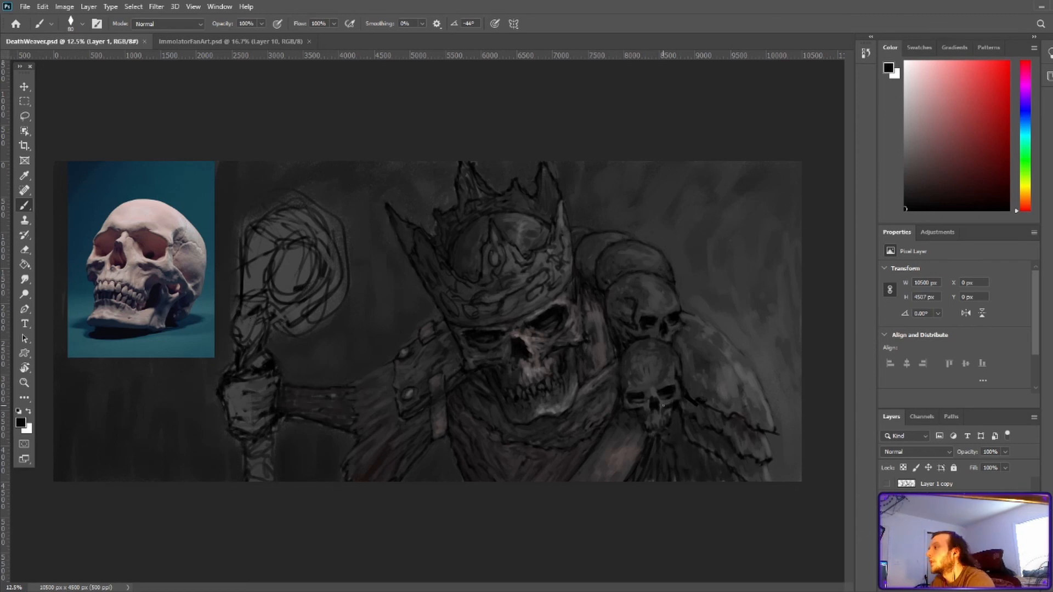
left_click(641, 404, "alt")
left_click_drag(636, 404, 642, 406)
left_click(640, 399, "alt")
left_click(646, 404, "alt")
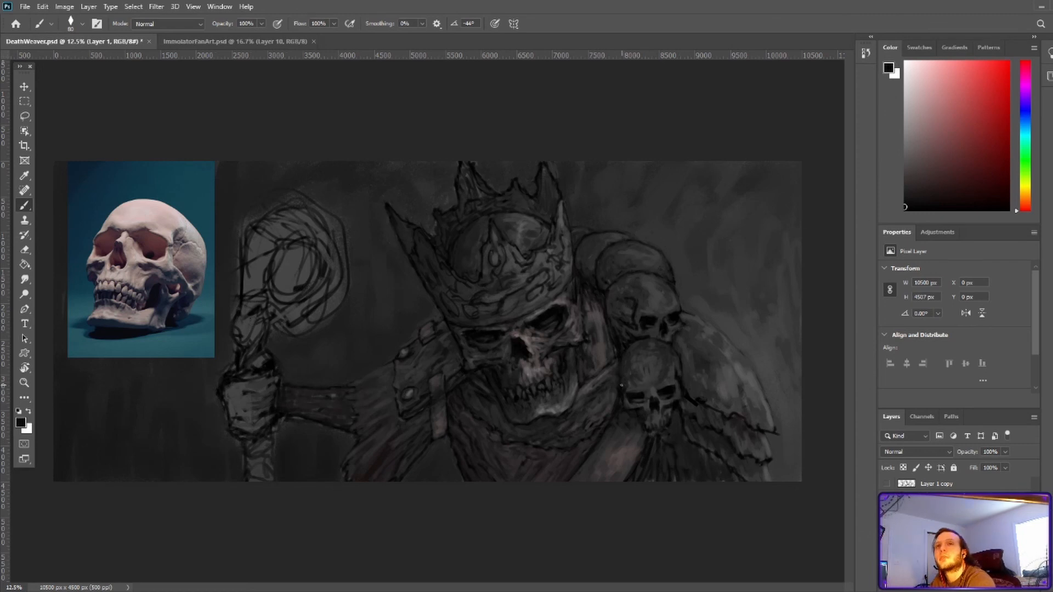
left_click(631, 403, "alt")
left_click(633, 398, "alt")
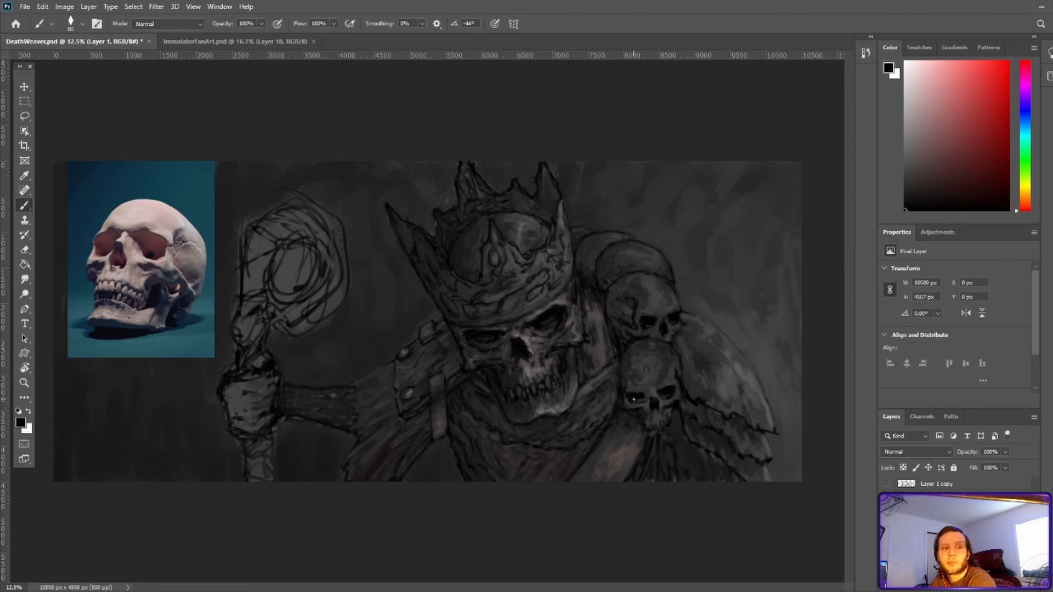
Rework the lower shoulder skull's outer eye socket and nose bridge with sampled dark and mid grays
left_click(665, 405, "alt")
mouse_move(659, 397)
left_mouse_down()
mouse_move(668, 404)
mouse_move(653, 366)
left_mouse_up()
left_click(660, 403, "alt")
left_click(663, 392, "alt")
left_click(657, 396, "alt")
left_click(652, 401, "alt")
Highlight the lower shoulder skull's forehead with a lighter gray sampled from the main skull's jaw, and save the file
left_click(520, 406, "alt")
left_click(544, 409, "alt")
key("bracketright")
key("bracketright")
key("bracketright")
key("bracketright")
key("bracketright")
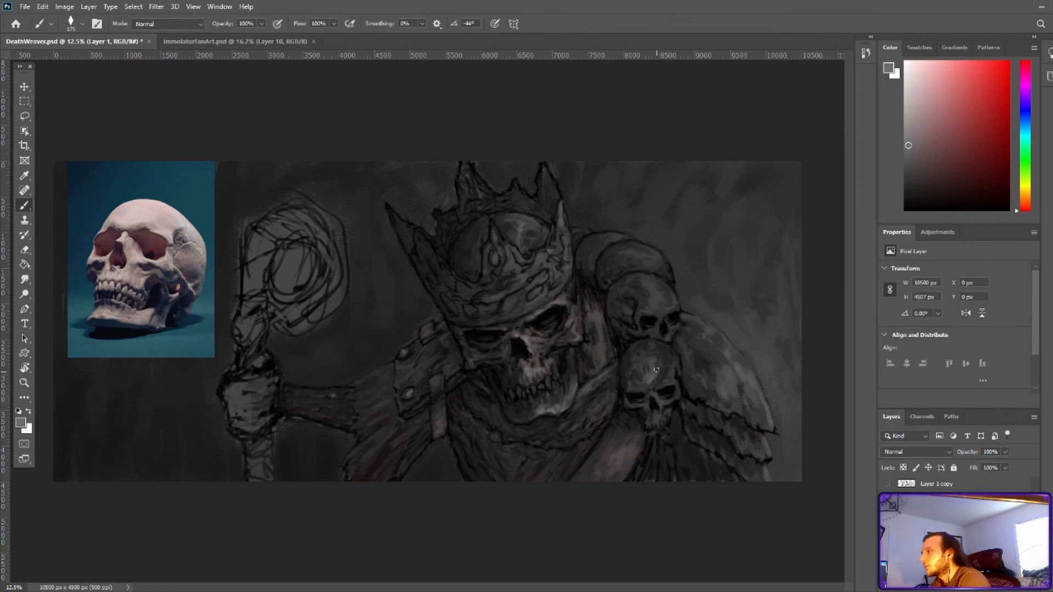
left_click(673, 400, "alt")
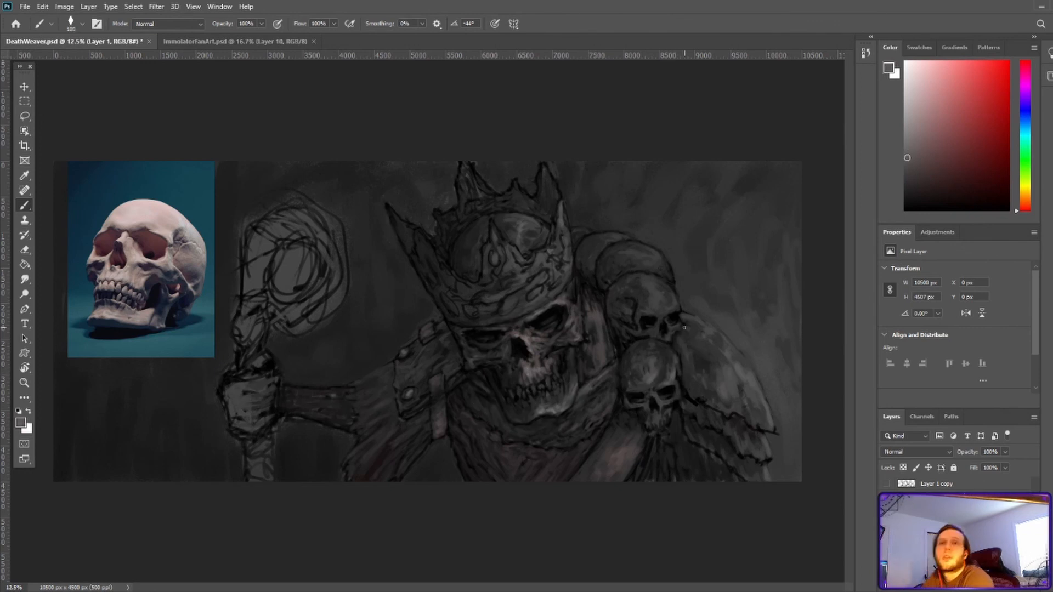
key("ctrl+s")
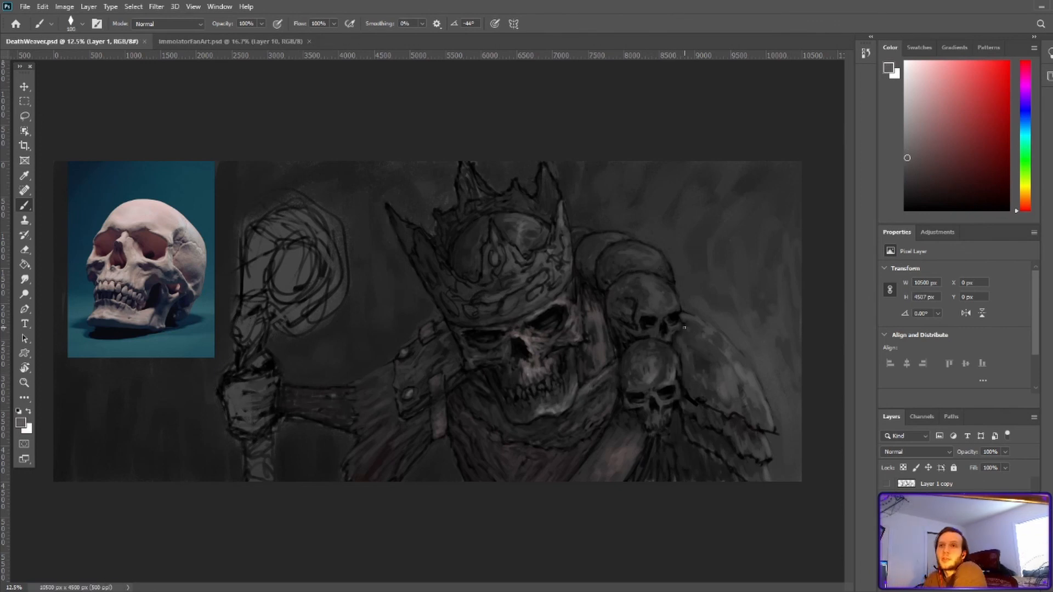
Shade the outer side of the lower shoulder skull's forehead with sampled darker grays, and save the file
left_click(669, 395, "alt")
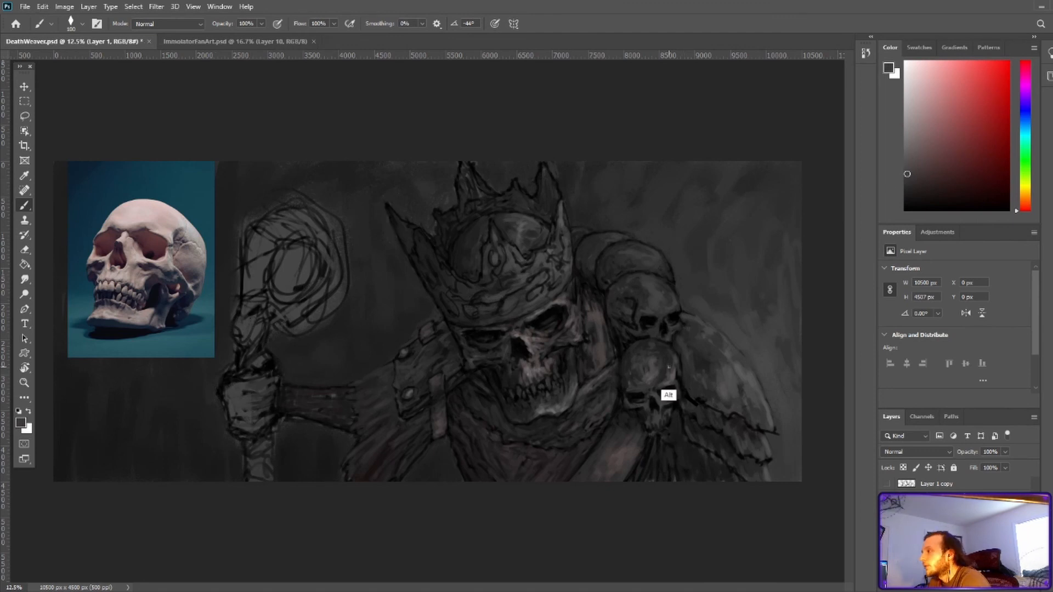
left_click(675, 388, "alt")
key("ctrl+s")
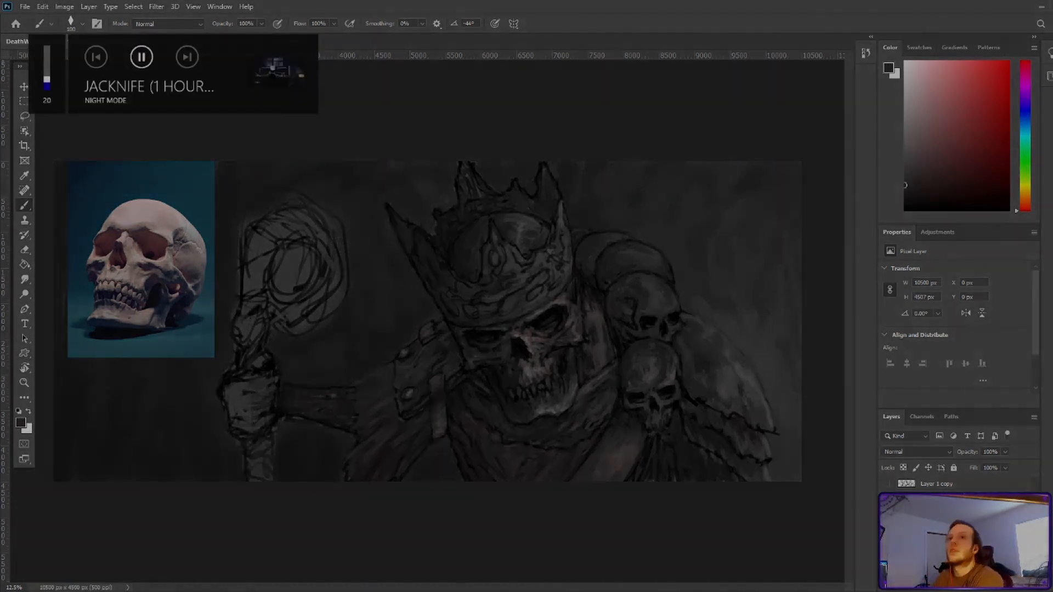